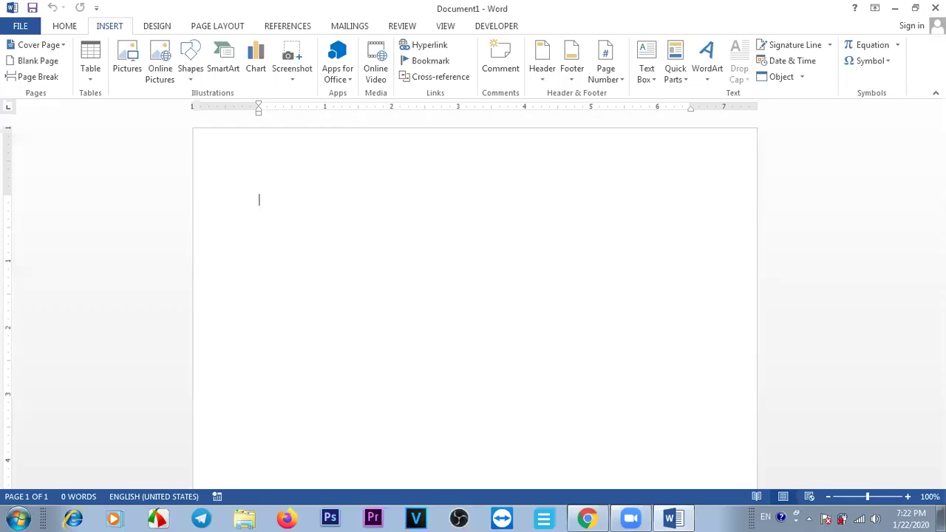
Add a Blank (Three Columns) header with kkk in its centre section, then close the header
{"action": "left_click", "coordinate": [544, 82]}
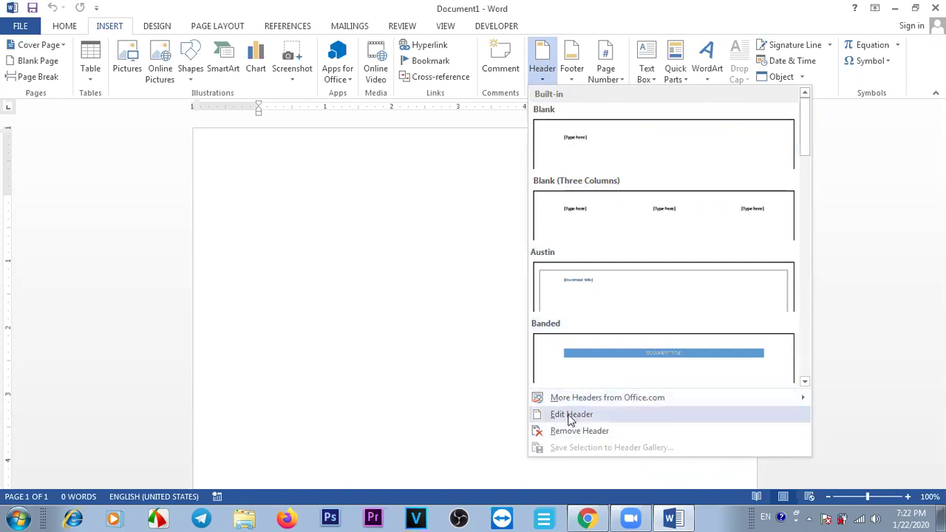
{"action": "left_click", "coordinate": [414, 274]}
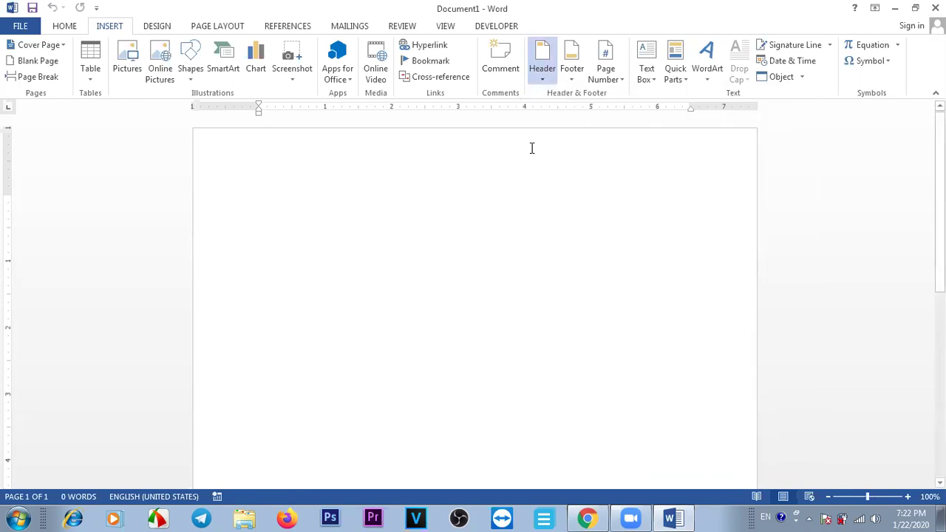
{"action": "left_click", "coordinate": [542, 81]}
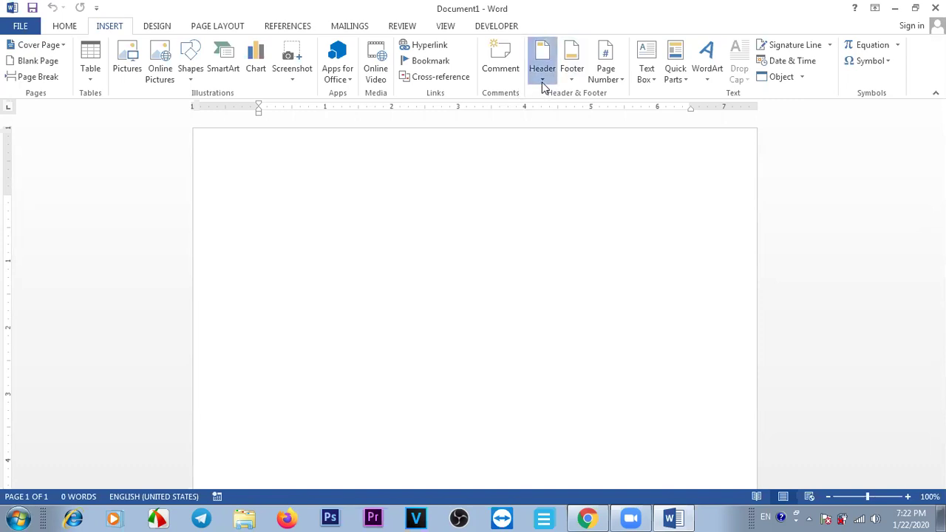
{"action": "key", "text": "Escape"}
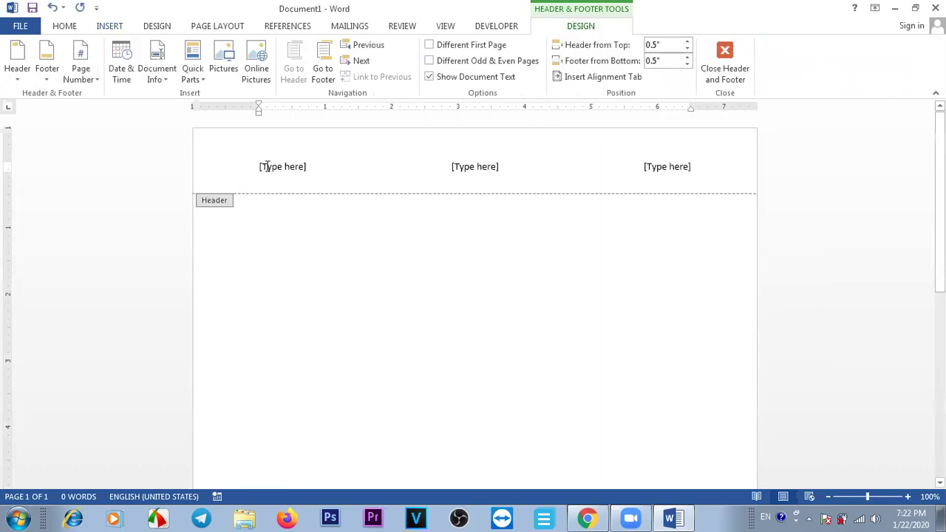
{"action": "left_click", "coordinate": [470, 167]}
{"action": "type", "text": "kkk"}
{"action": "double_click", "coordinate": [481, 292]}
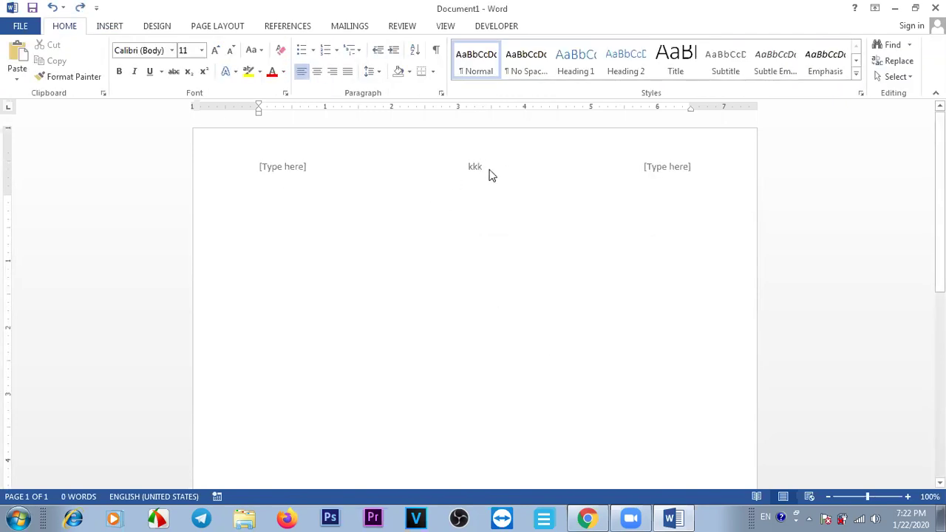
Open the existing header for editing from the Header gallery, then leave it again
{"action": "left_click", "coordinate": [110, 26]}
{"action": "left_click", "coordinate": [542, 70]}
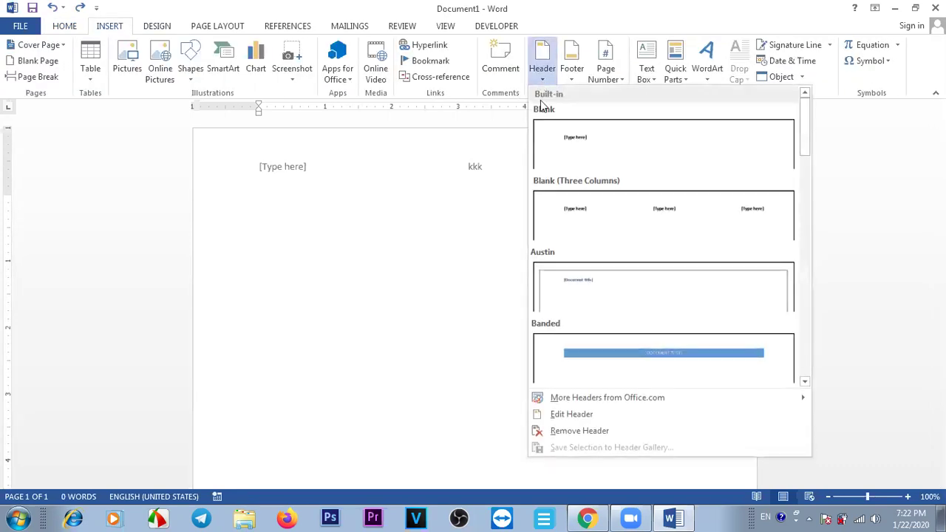
{"action": "left_click", "coordinate": [580, 416]}
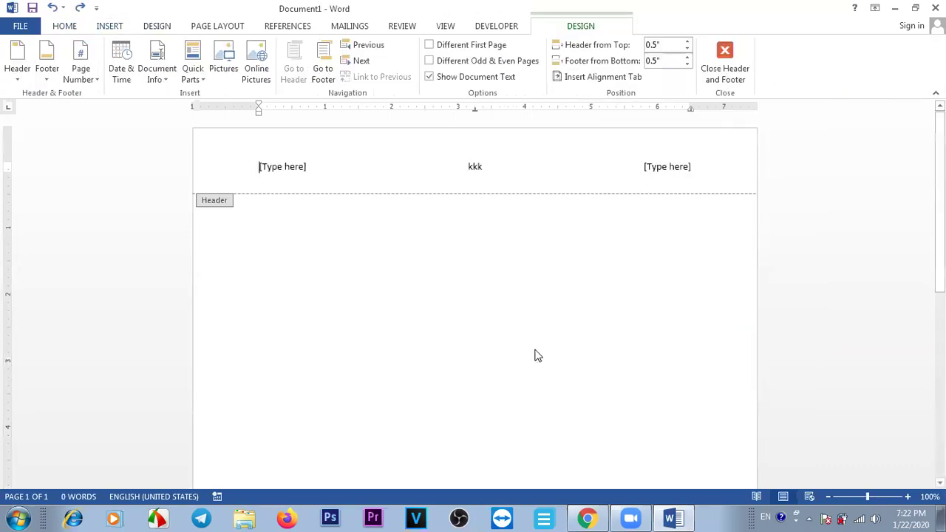
{"action": "double_click", "coordinate": [504, 269]}
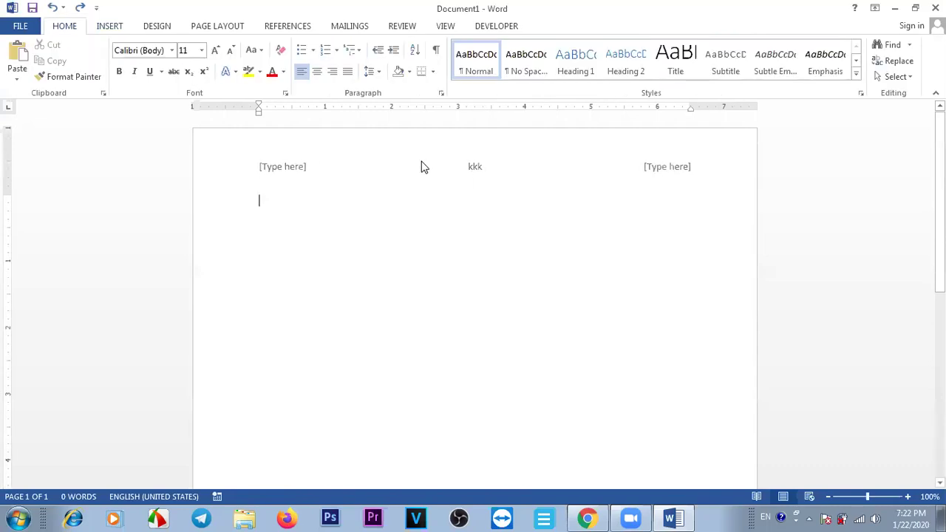
Type ppp in the right header section and rrrr in the left, then close the header
{"action": "double_click", "coordinate": [477, 168]}
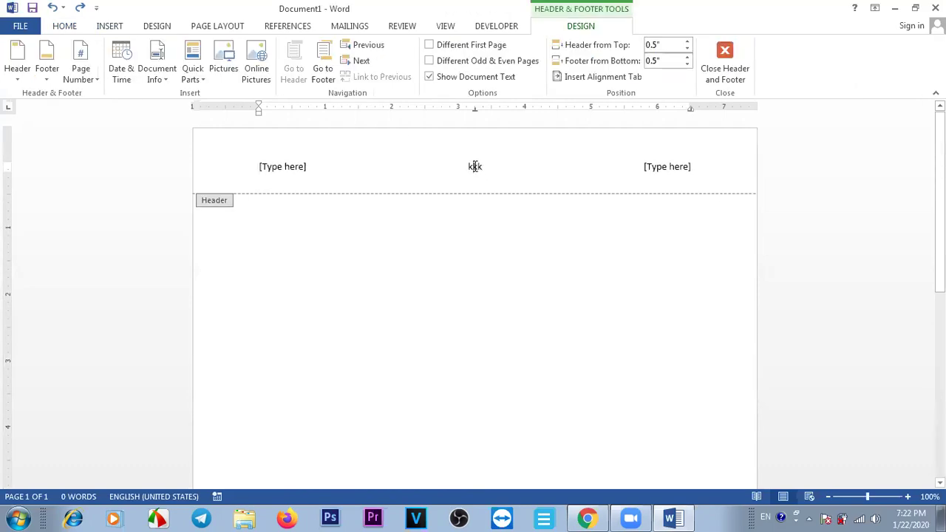
{"action": "left_click", "coordinate": [665, 168]}
{"action": "type", "text": "ppp"}
{"action": "left_click", "coordinate": [293, 171]}
{"action": "type", "text": "rrrr"}
{"action": "double_click", "coordinate": [414, 326]}
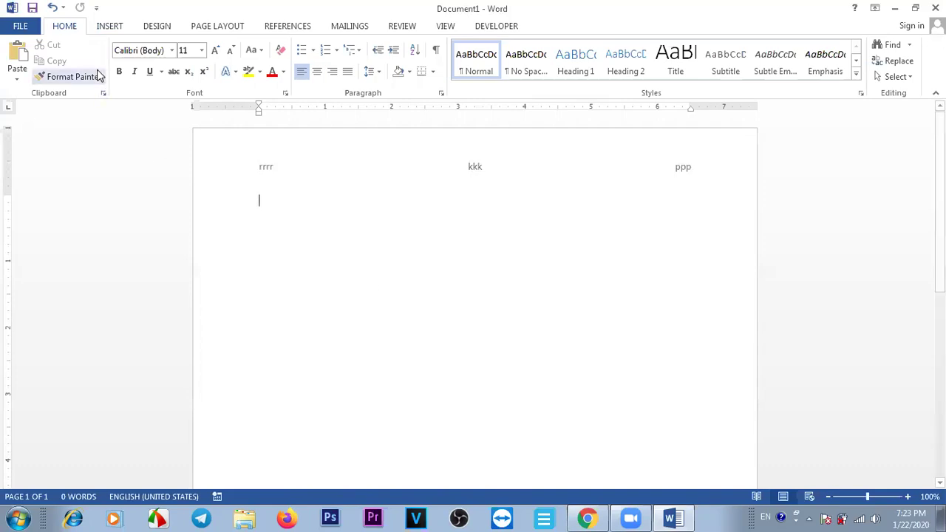
Look through the footer designs without choosing one, then reopen the rrrr kkk ppp header
{"action": "left_click", "coordinate": [108, 25]}
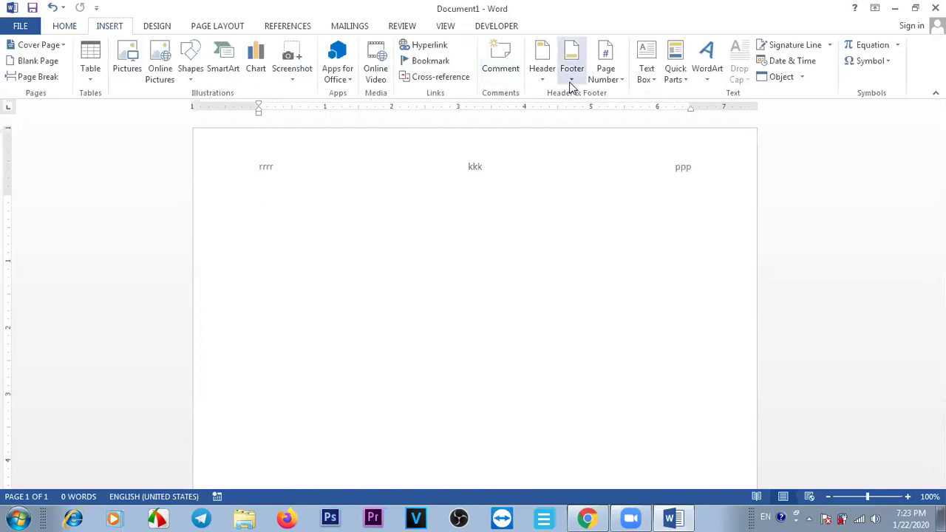
{"action": "left_click", "coordinate": [571, 60]}
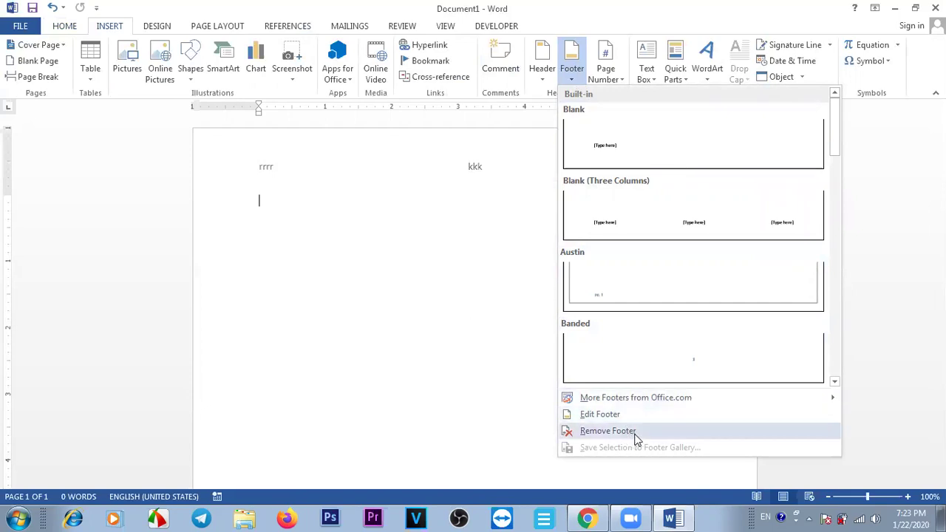
{"action": "left_click", "coordinate": [414, 247]}
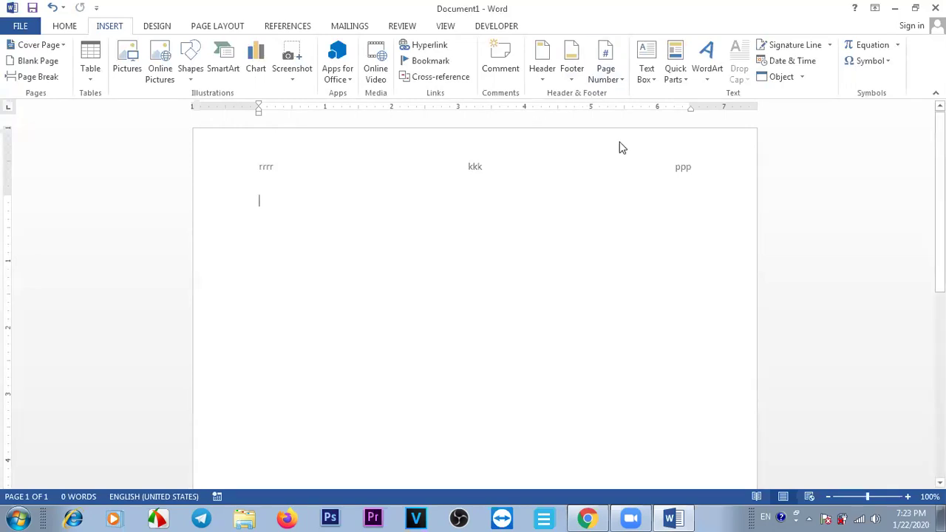
{"action": "double_click", "coordinate": [480, 166]}
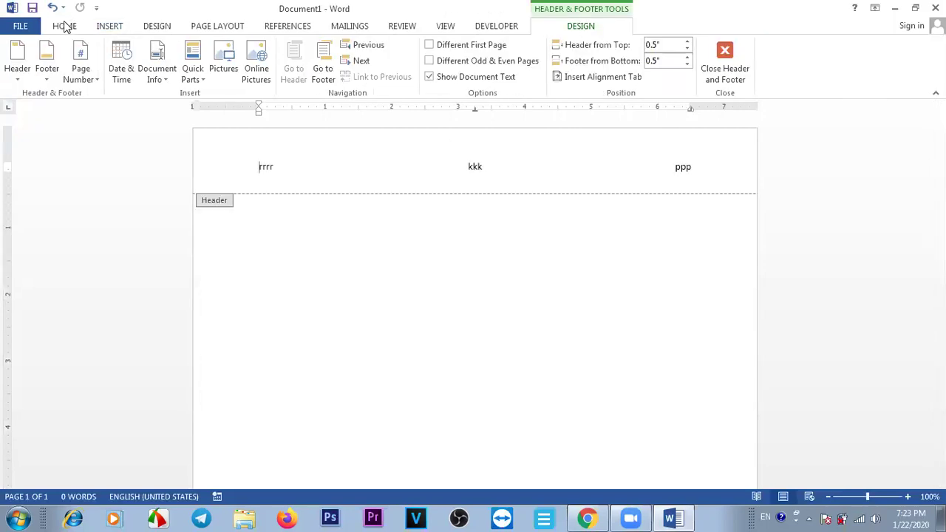
Draw a straight horizontal line under the header from rrrr to ppp, then close the header
{"action": "left_click", "coordinate": [108, 30]}
{"action": "left_click", "coordinate": [191, 74]}
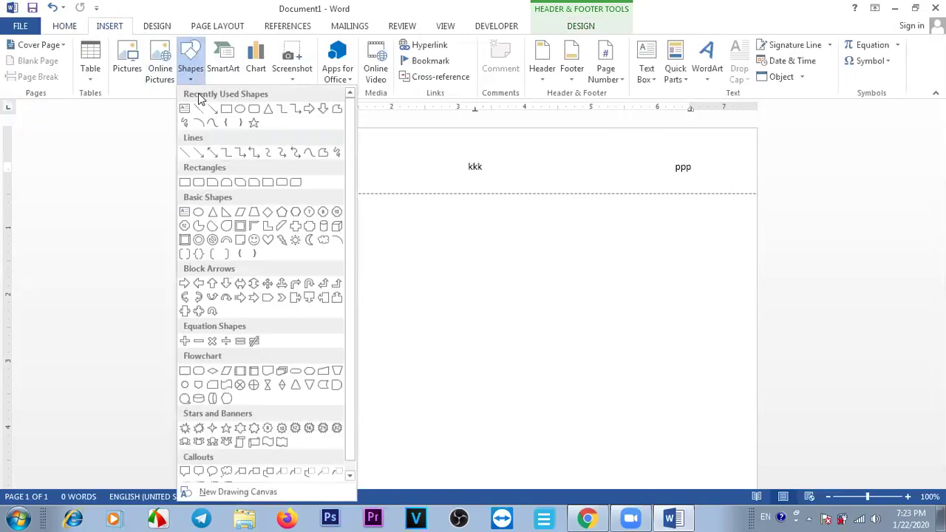
{"action": "left_click", "coordinate": [200, 110]}
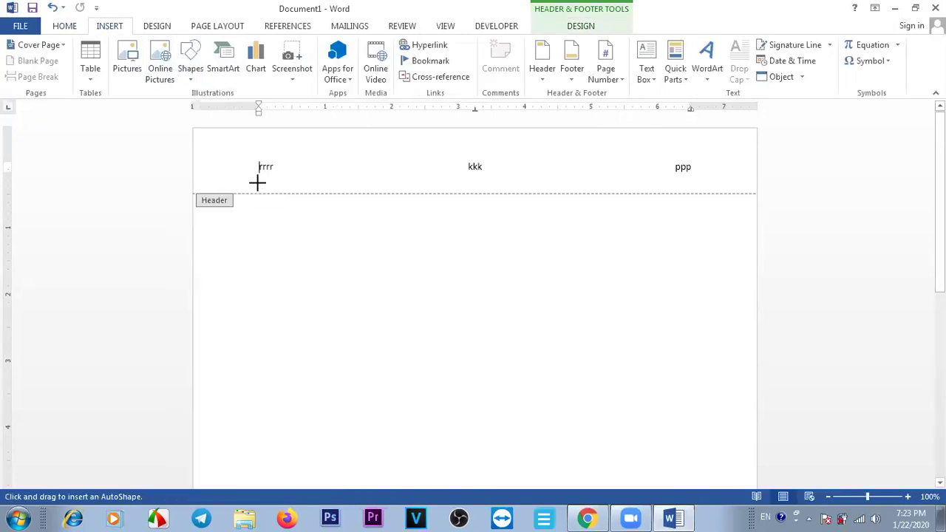
{"action": "left_click_drag", "start_coordinate": [257, 183], "coordinate": [615, 182]}
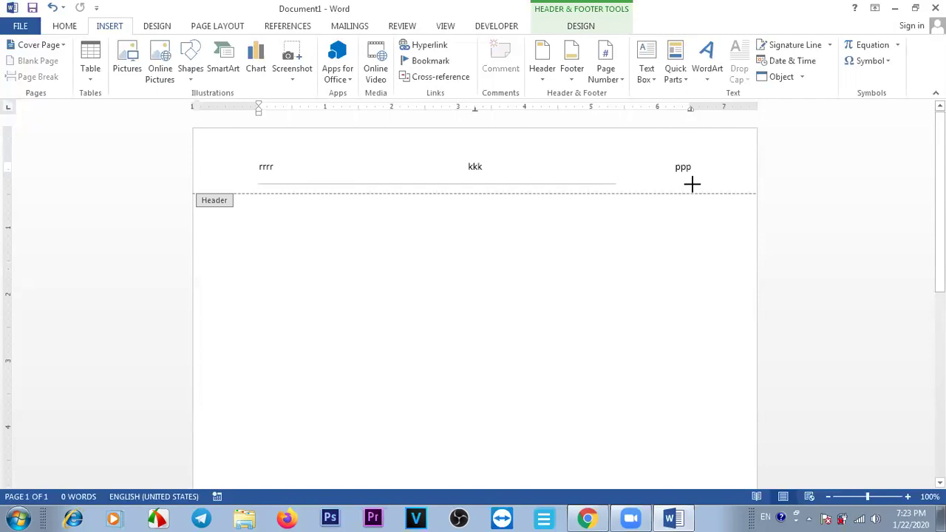
{"action": "left_click_drag", "start_coordinate": [690, 184], "coordinate": [690, 184]}
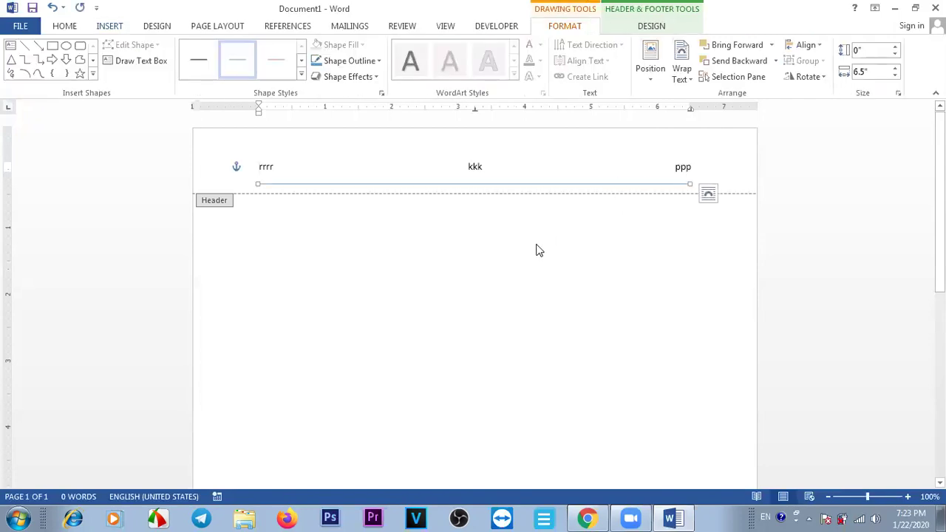
{"action": "double_click", "coordinate": [534, 246]}
{"action": "left_click_drag", "start_coordinate": [939, 199], "coordinate": [939, 384]}
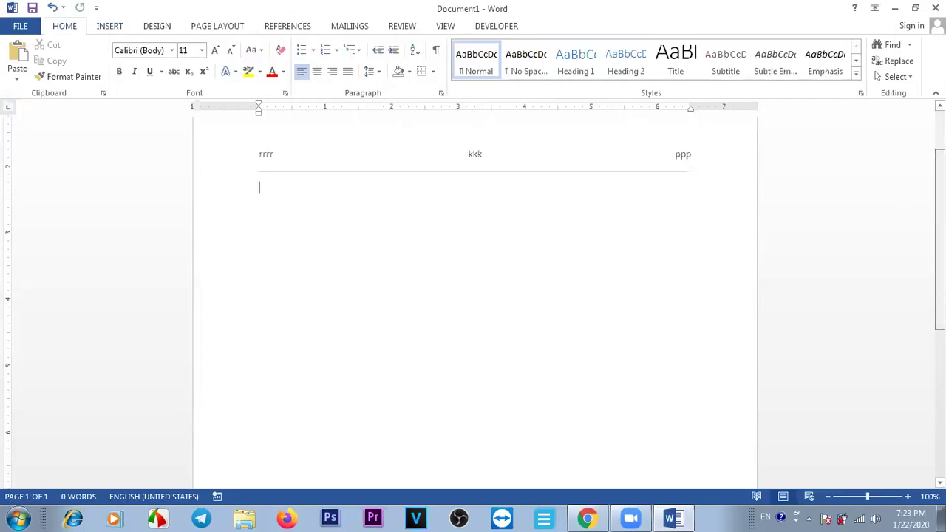
{"action": "scroll", "coordinate": [571, 236], "scroll_direction": "up", "scroll_amount": 10}
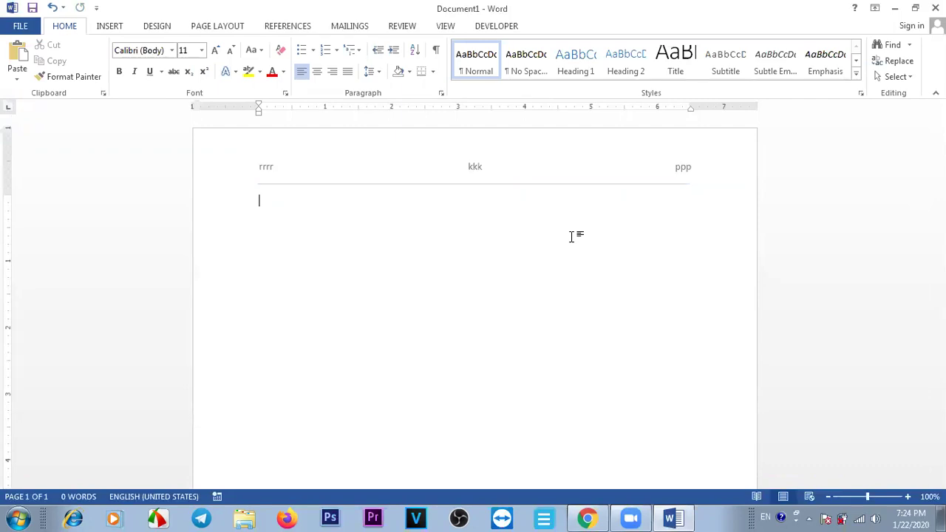
{"action": "key", "text": "ctrl+Return"}
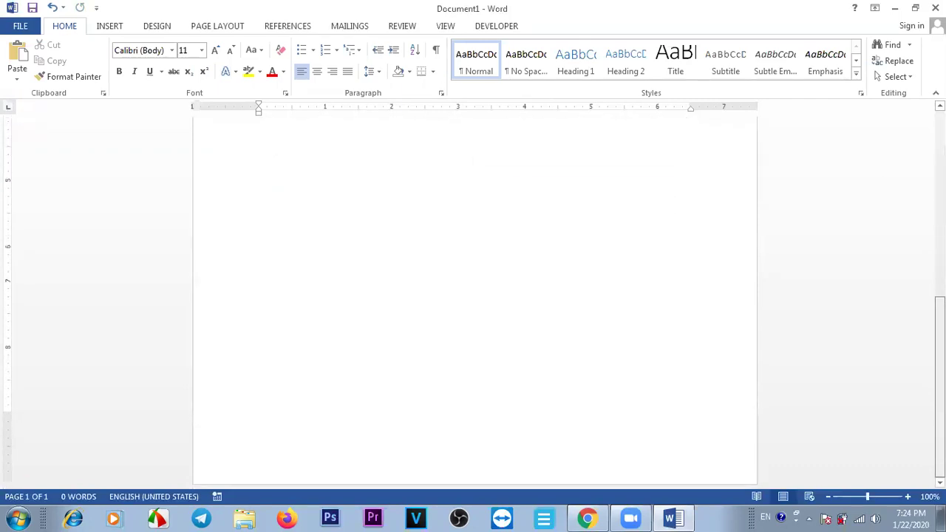
{"action": "scroll", "coordinate": [549, 464], "scroll_direction": "down", "scroll_amount": 7}
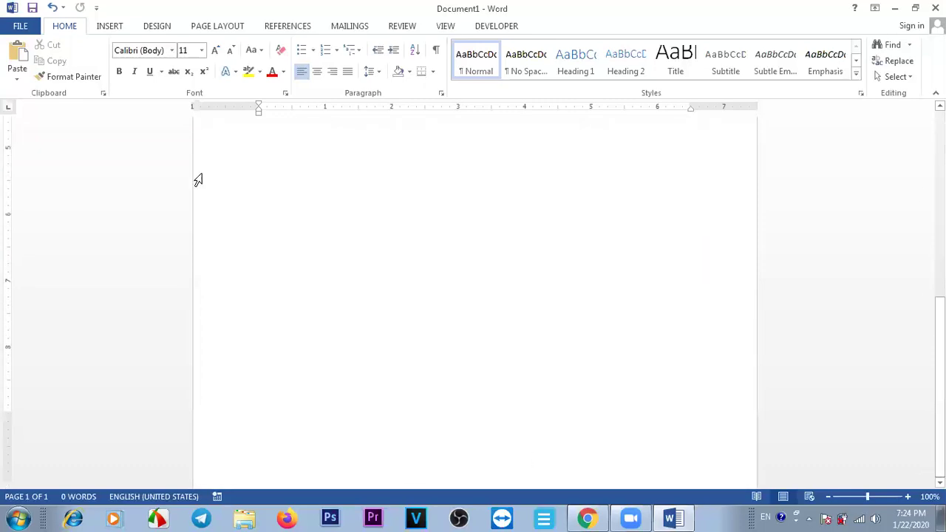
Insert a Blank (Three Columns) footer reading kkkk, pppppp and uuuuu
{"action": "left_click", "coordinate": [111, 26]}
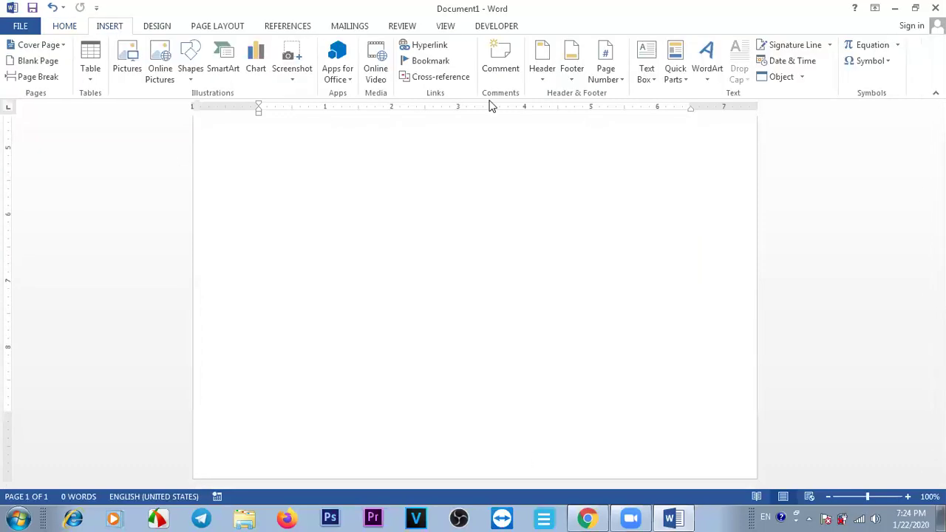
{"action": "left_click", "coordinate": [573, 74]}
{"action": "left_click", "coordinate": [670, 218]}
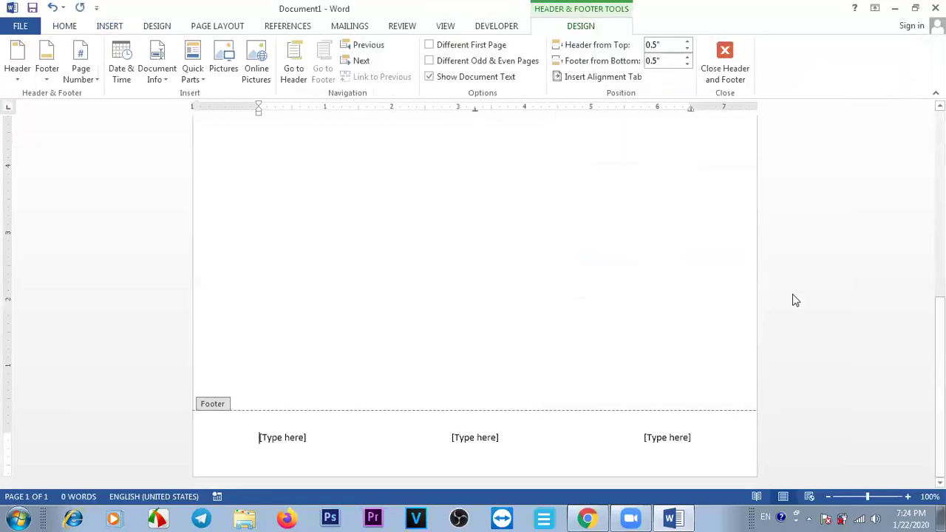
{"action": "left_click", "coordinate": [283, 437]}
{"action": "type", "text": "kkkk"}
{"action": "left_click", "coordinate": [474, 438]}
{"action": "type", "text": "pppppp"}
{"action": "left_click", "coordinate": [672, 440]}
{"action": "type", "text": "uuuuu"}
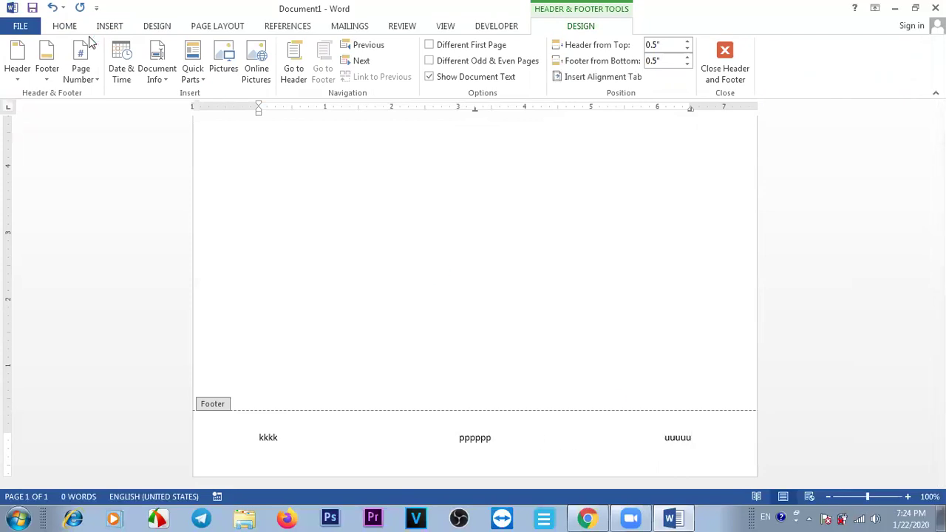
Draw a straight line across the footer above its text, then close the footer
{"action": "left_click", "coordinate": [110, 26]}
{"action": "left_click", "coordinate": [190, 60]}
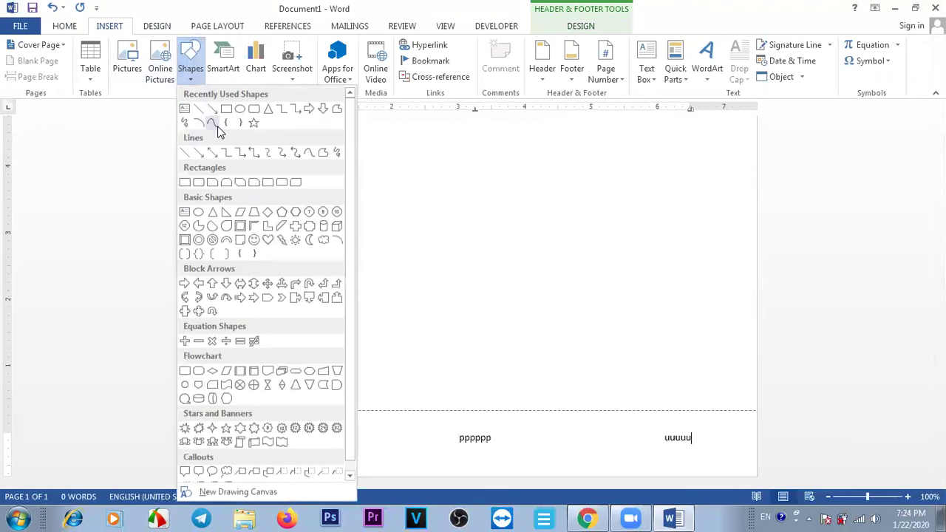
{"action": "left_click", "coordinate": [198, 109]}
{"action": "left_click_drag", "start_coordinate": [245, 419], "coordinate": [697, 418]}
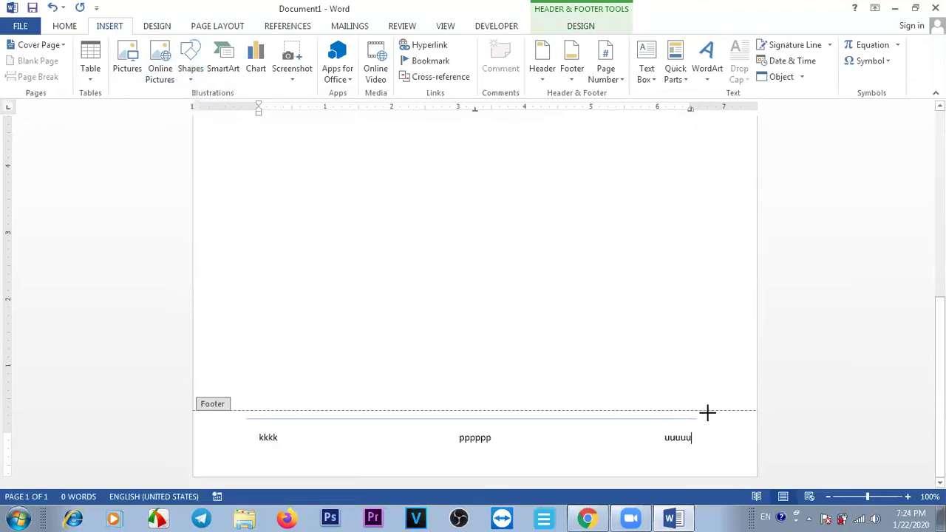
{"action": "double_click", "coordinate": [612, 303]}
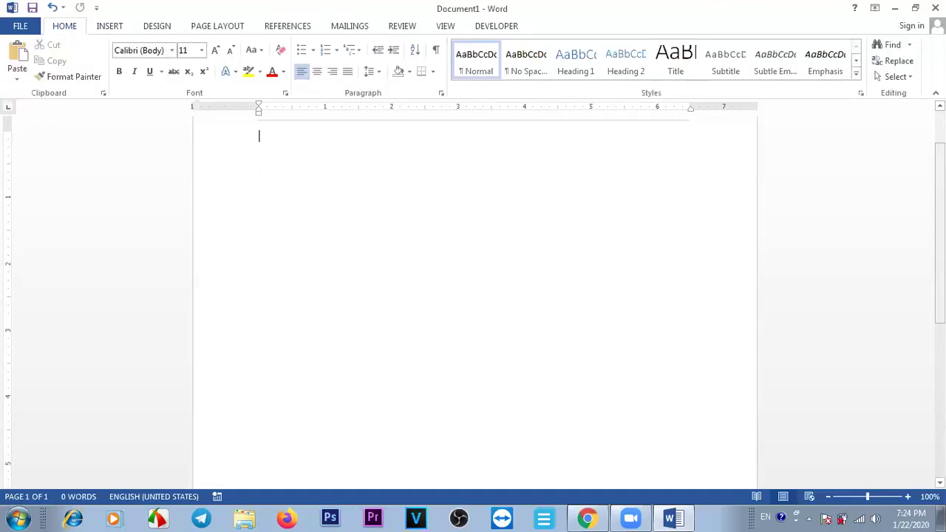
{"action": "scroll", "coordinate": [473, 296], "scroll_direction": "down", "scroll_amount": 10}
{"action": "scroll", "coordinate": [473, 296], "scroll_direction": "up", "scroll_amount": 10}
{"action": "scroll", "coordinate": [473, 296], "scroll_direction": "down", "scroll_amount": 10}
{"action": "scroll", "coordinate": [472, 295], "scroll_direction": "up", "scroll_amount": 10}
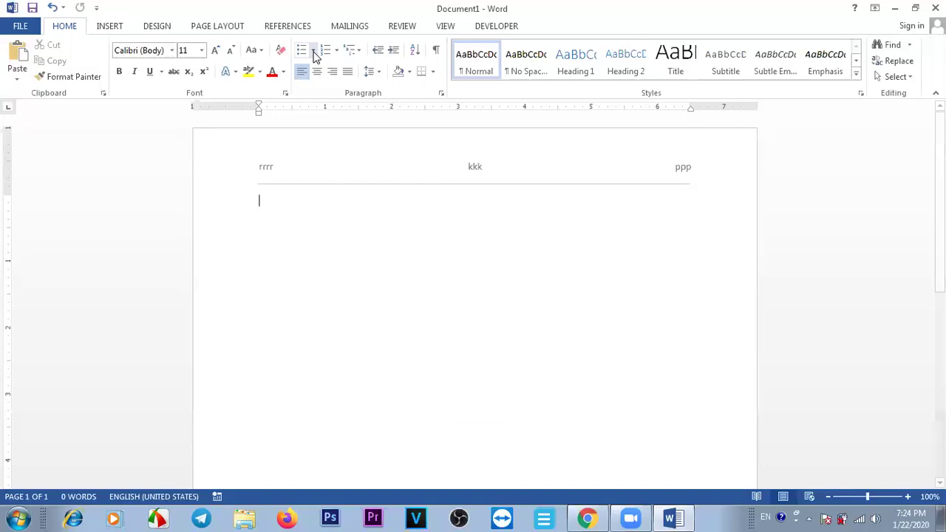
Add the Bold Numbers 3 'Page 1 of 1' page number at the bottom of the page
{"action": "left_click", "coordinate": [109, 25]}
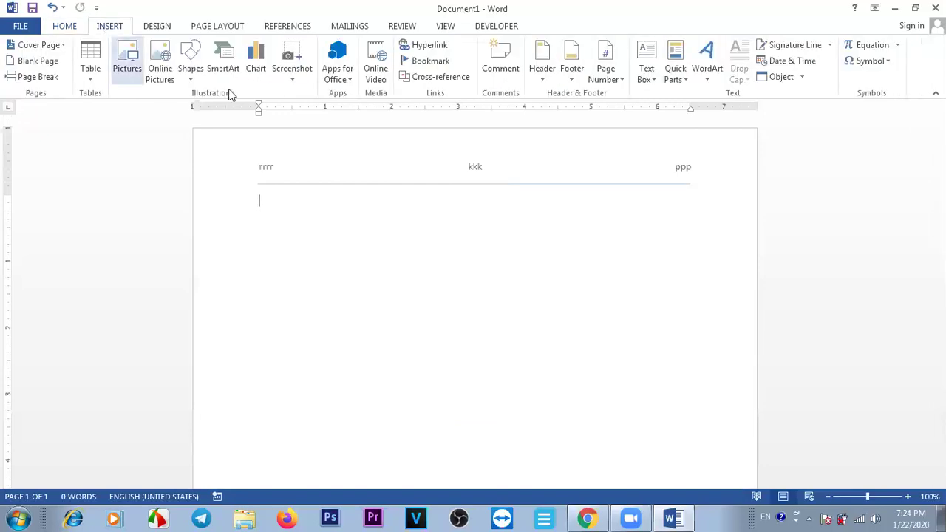
{"action": "left_click", "coordinate": [621, 80]}
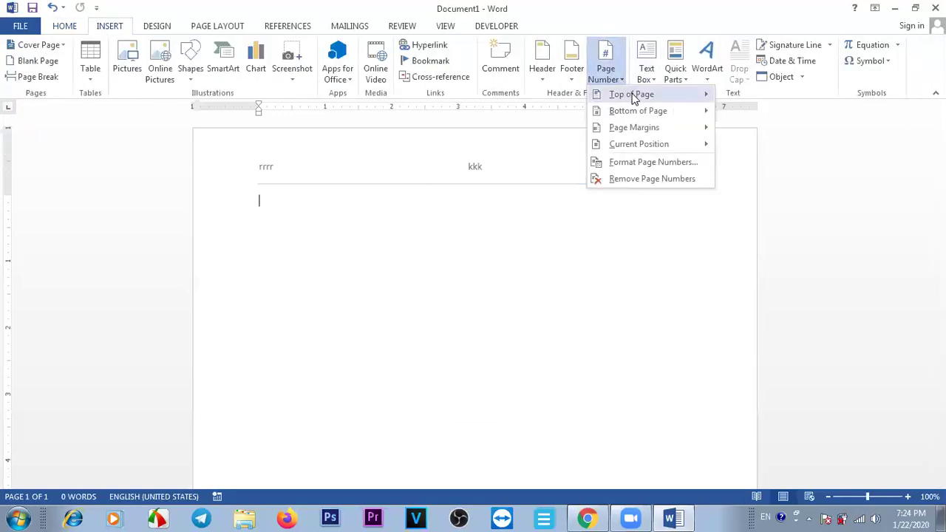
{"action": "mouse_move", "coordinate": [642, 100]}
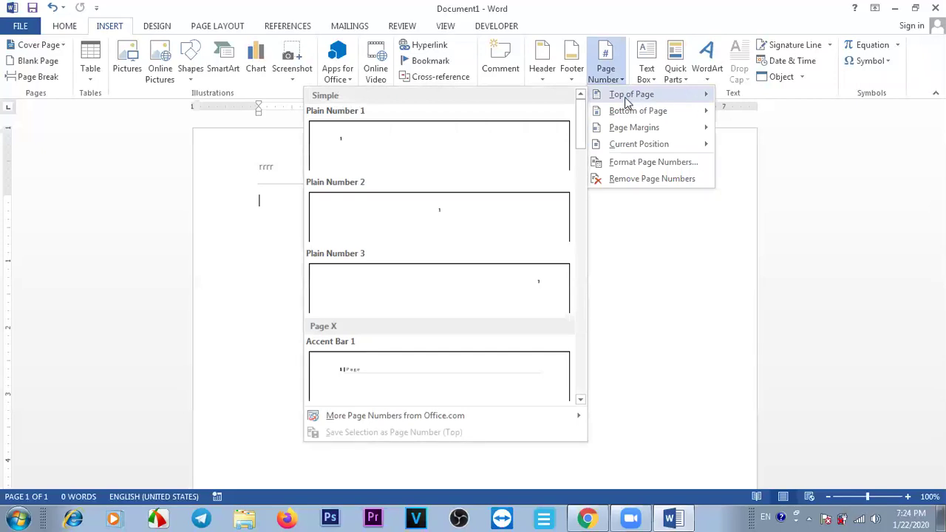
{"action": "mouse_move", "coordinate": [638, 116]}
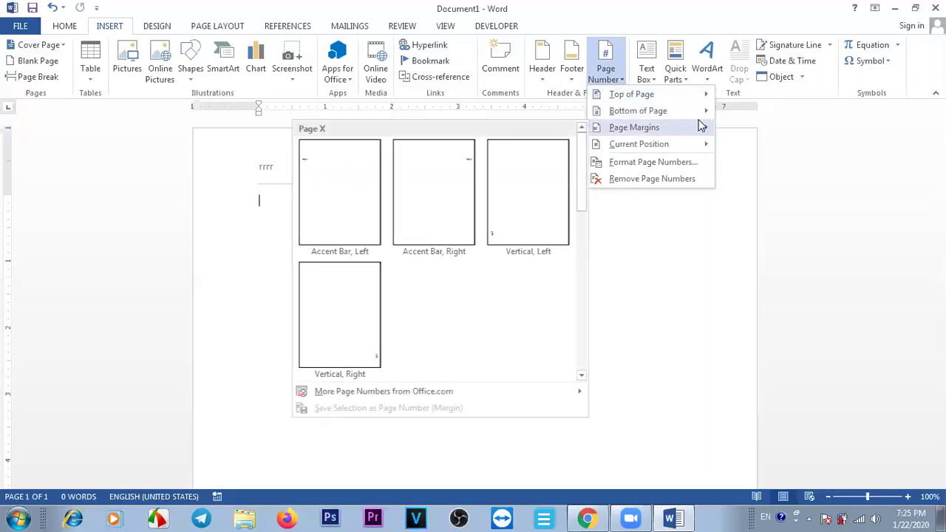
{"action": "mouse_move", "coordinate": [704, 118]}
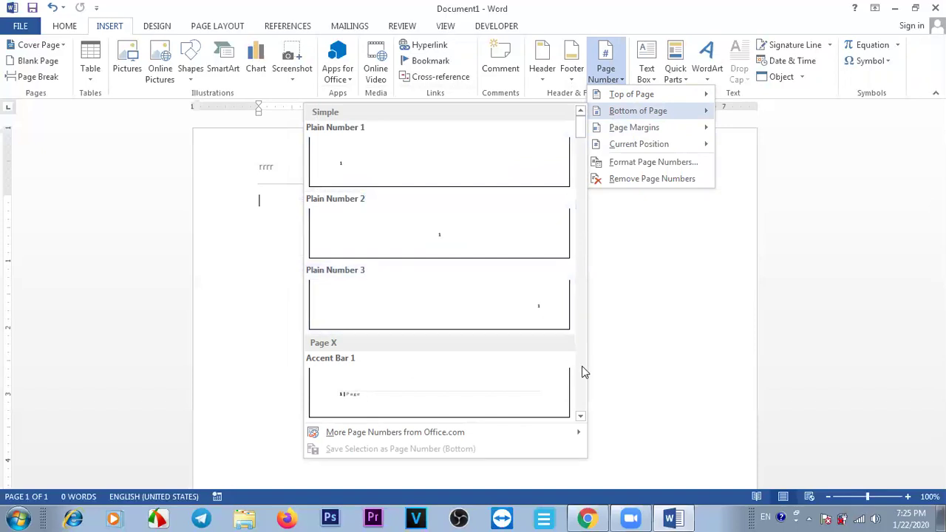
{"action": "left_click_drag", "start_coordinate": [582, 131], "coordinate": [582, 146]}
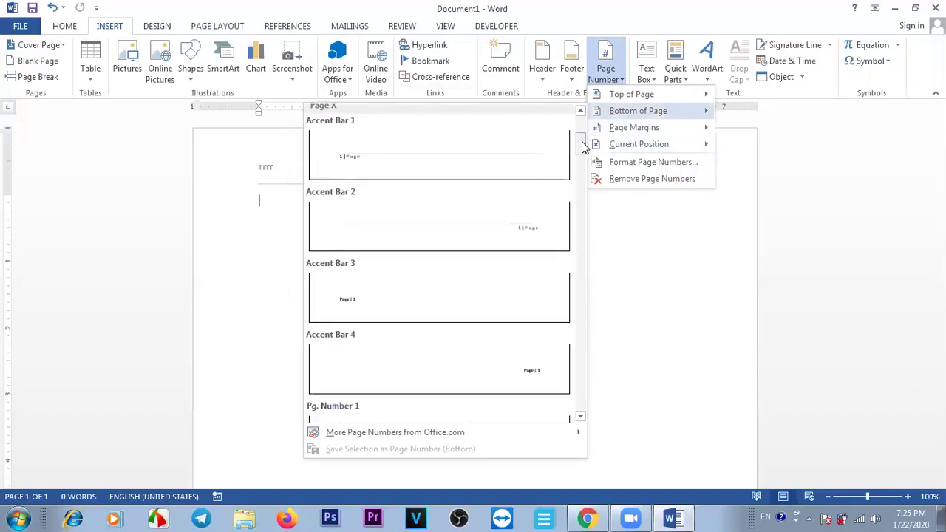
{"action": "left_click_drag", "start_coordinate": [581, 145], "coordinate": [583, 177]}
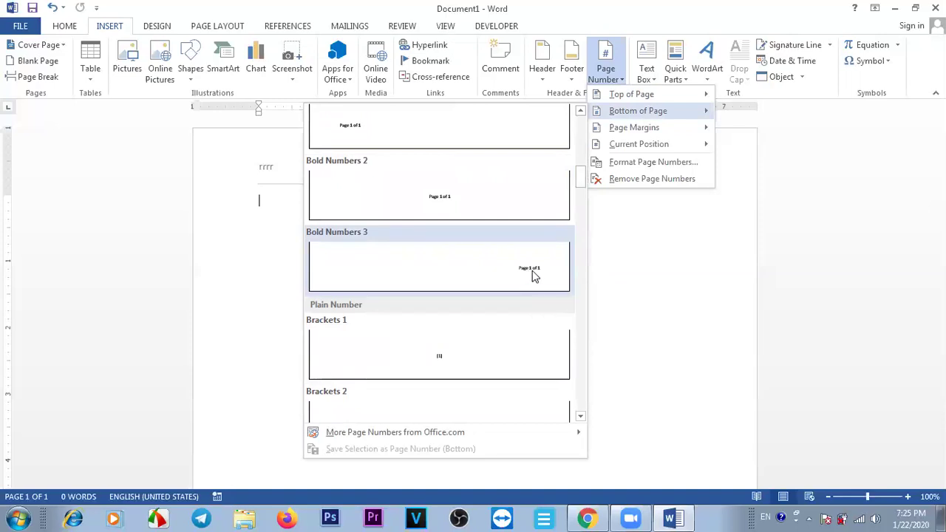
{"action": "left_click_drag", "start_coordinate": [580, 177], "coordinate": [580, 187]}
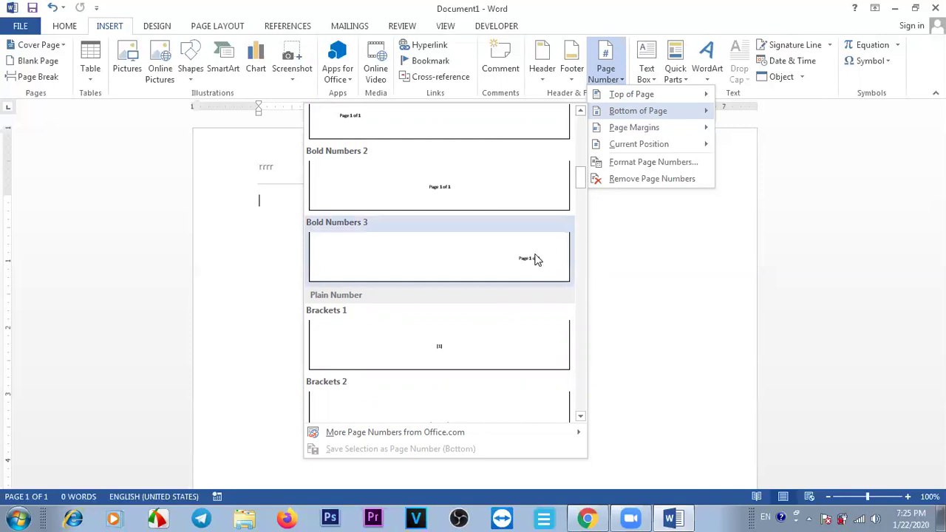
{"action": "left_click_drag", "start_coordinate": [585, 183], "coordinate": [583, 136]}
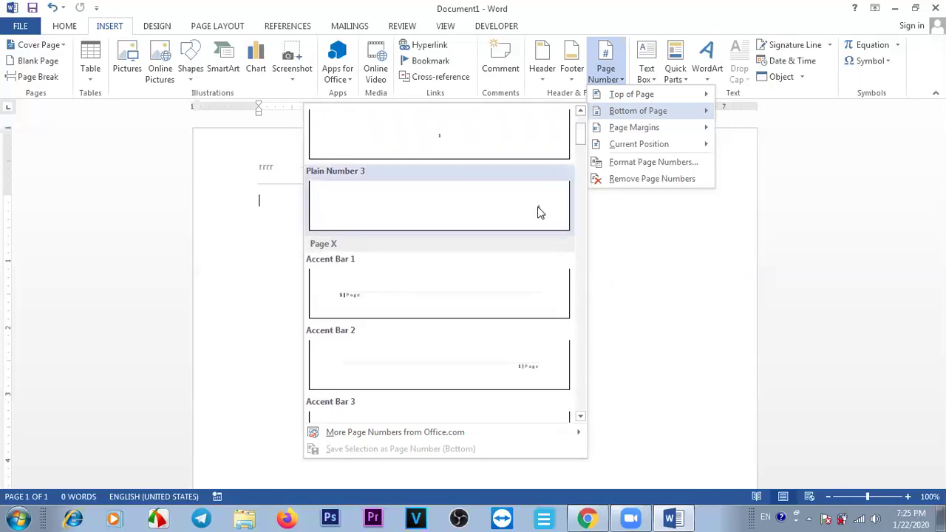
{"action": "left_click_drag", "start_coordinate": [581, 139], "coordinate": [581, 191]}
{"action": "left_click", "coordinate": [515, 210]}
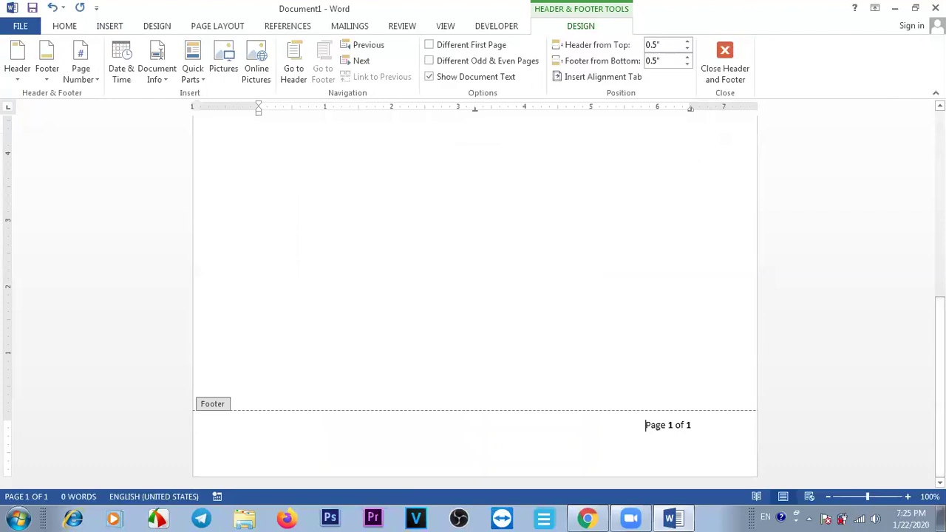
Left-align the footer page number and type a run of k's, spaces and p's before it
{"action": "scroll", "coordinate": [474, 295], "scroll_direction": "up", "scroll_amount": 10}
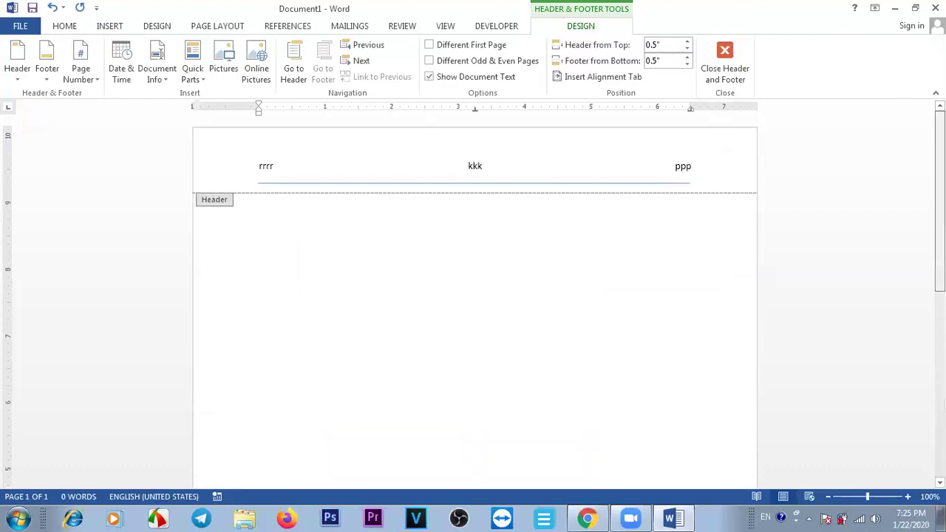
{"action": "scroll", "coordinate": [617, 364], "scroll_direction": "down", "scroll_amount": 10}
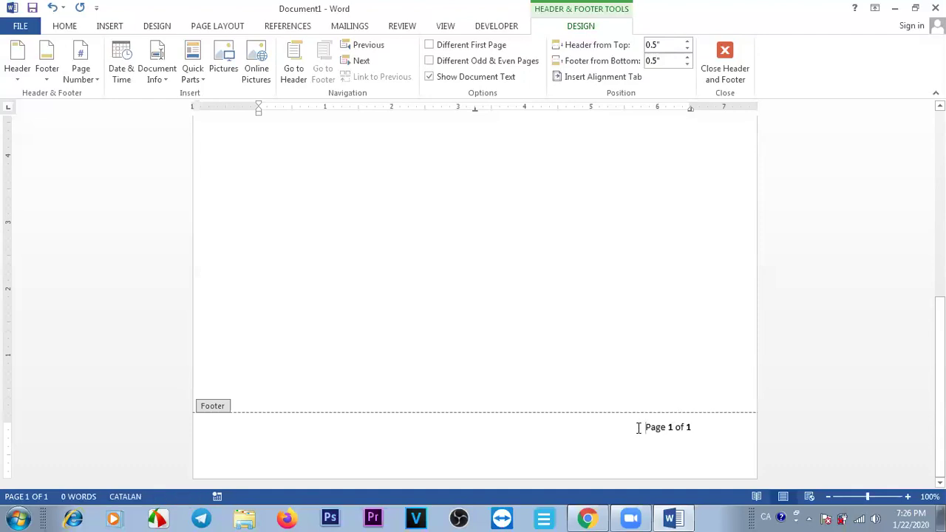
{"action": "left_click", "coordinate": [64, 26]}
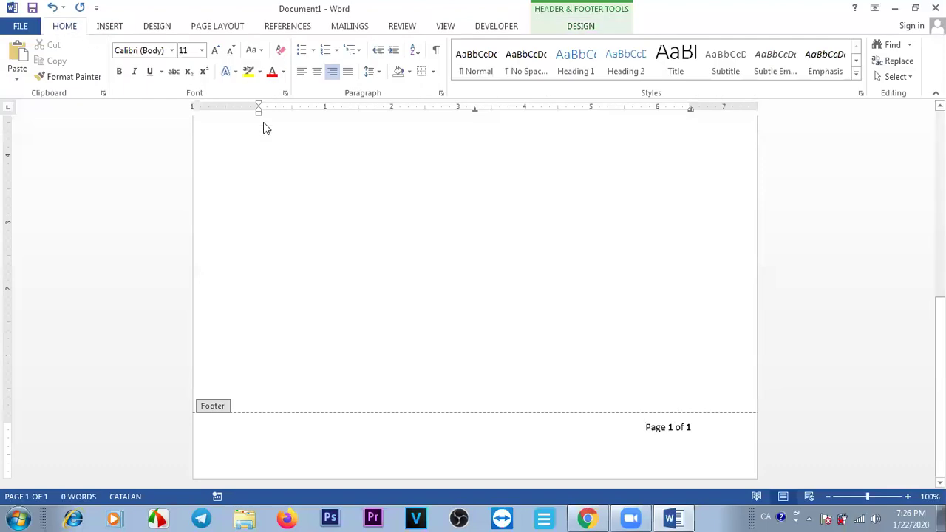
{"action": "left_click", "coordinate": [304, 72]}
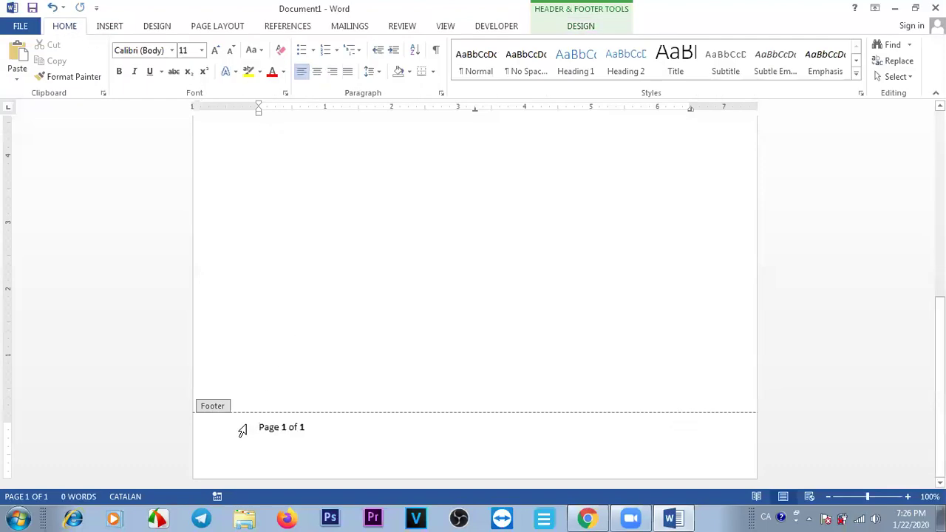
{"action": "type", "text": "k"}
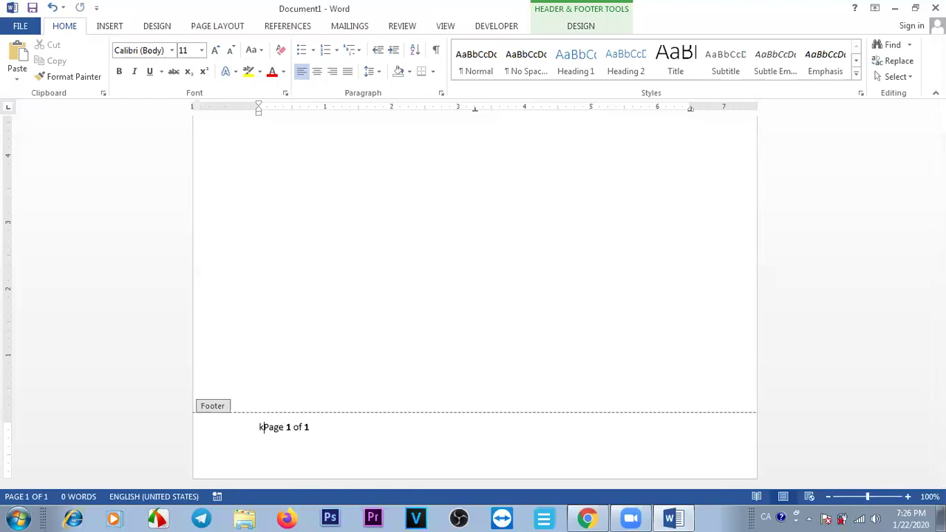
{"action": "type", "text": "kkkkkkkkkkkkkkkkkk                                 "}
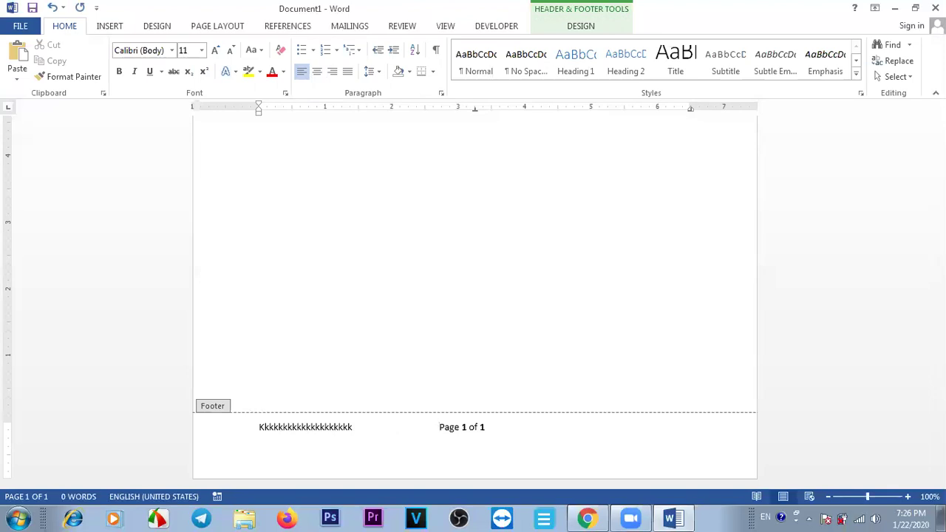
{"action": "type", "text": "ppppppppppppppppp"}
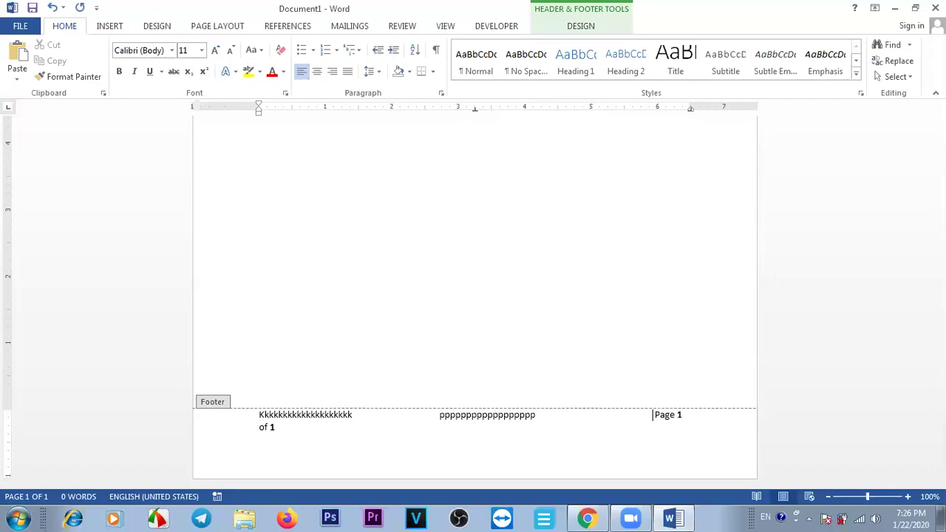
Delete an extra space and widen the footer's right indent so 'Page 1 of 1' fits on the right
{"action": "key", "text": "BackSpace"}
{"action": "key", "text": "BackSpace"}
{"action": "key", "text": "BackSpace"}
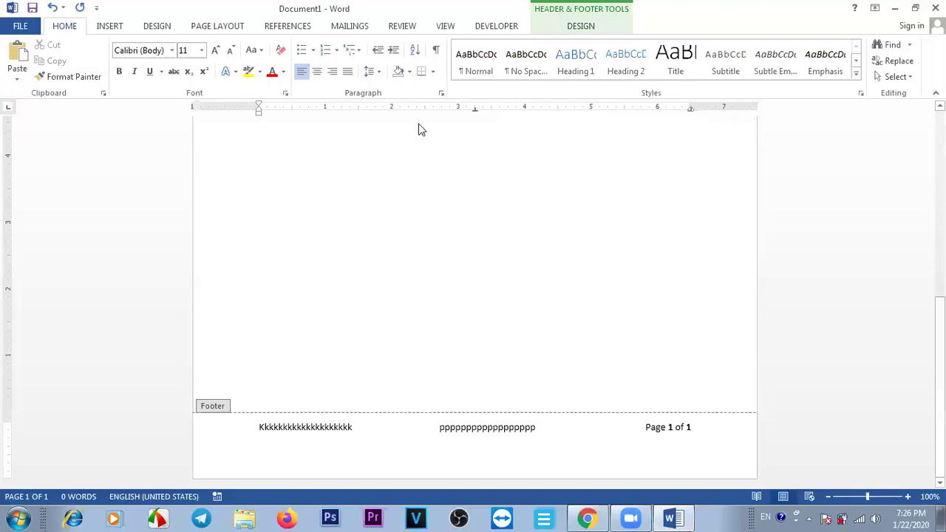
{"action": "left_click_drag", "start_coordinate": [688, 107], "coordinate": [706, 108]}
Close the footer, then reopen it through Footer > Edit Footer
{"action": "double_click", "coordinate": [714, 362]}
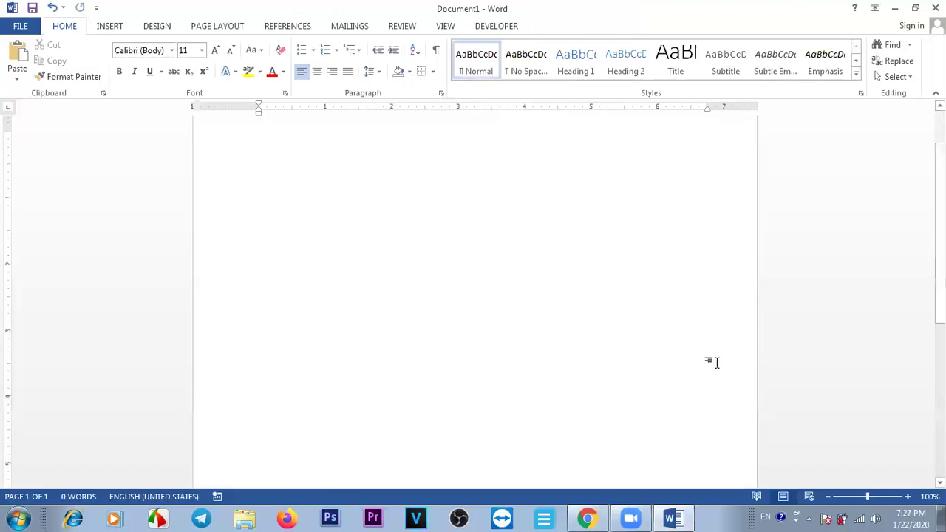
{"action": "scroll", "coordinate": [709, 445], "scroll_direction": "down", "scroll_amount": 4}
{"action": "scroll", "coordinate": [709, 446], "scroll_direction": "down", "scroll_amount": 4}
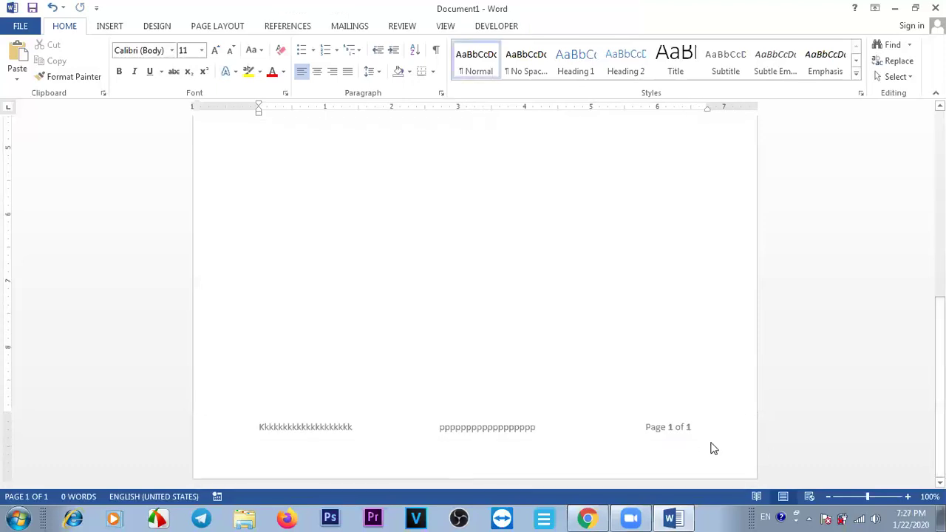
{"action": "scroll", "coordinate": [659, 440], "scroll_direction": "up", "scroll_amount": 2}
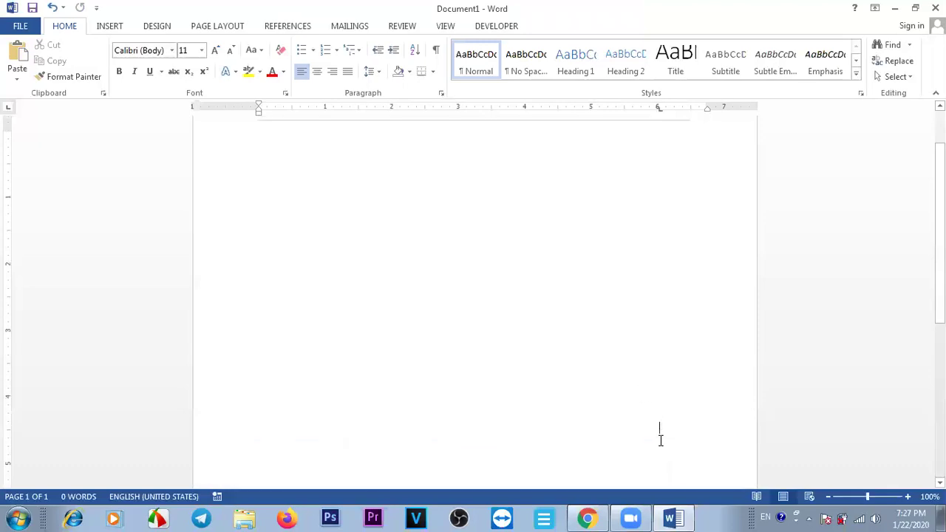
{"action": "scroll", "coordinate": [696, 416], "scroll_direction": "down", "scroll_amount": 2}
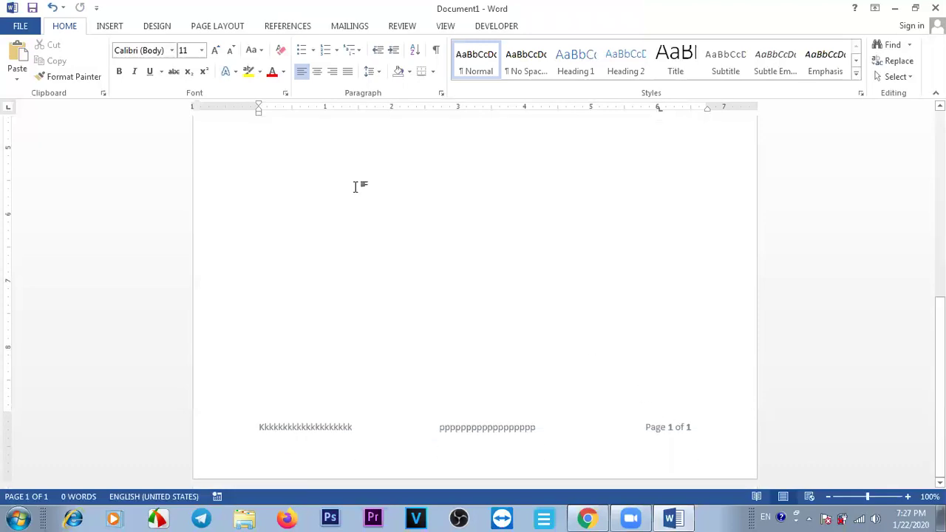
{"action": "left_click", "coordinate": [110, 26]}
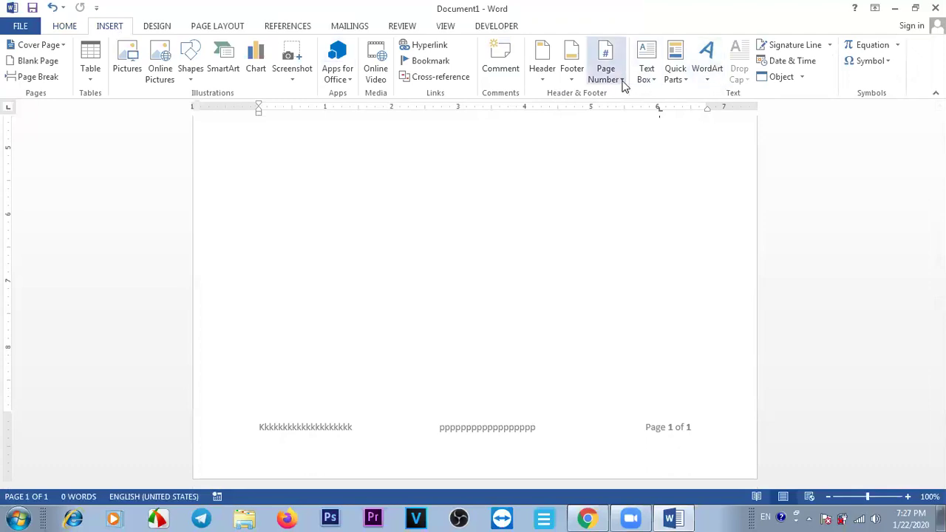
{"action": "left_click", "coordinate": [572, 73]}
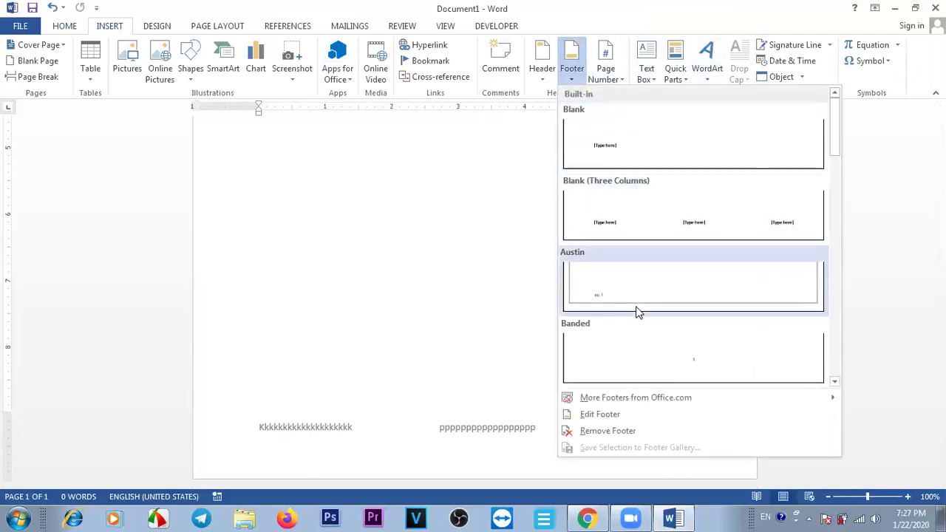
{"action": "left_click", "coordinate": [608, 416]}
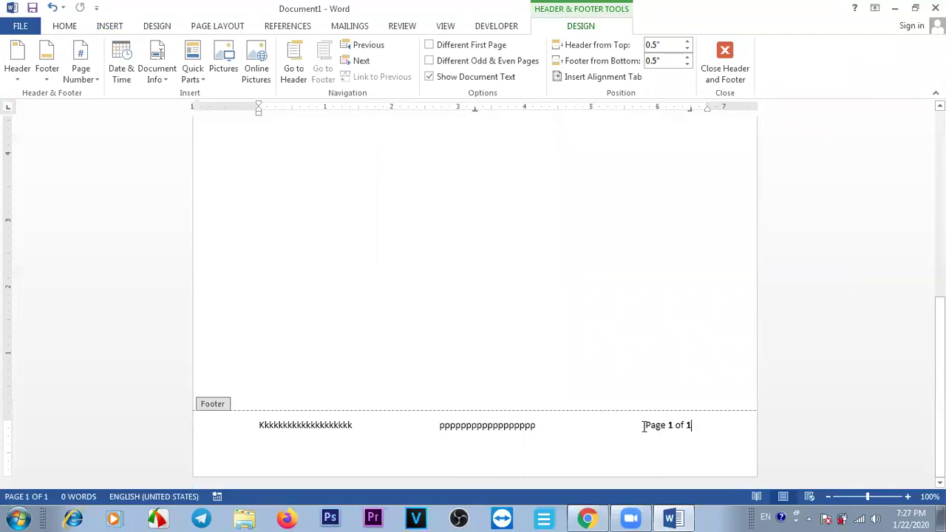
Draw a straight line across the footer top from the k's to 'Page 1 of 1', then close it
{"action": "left_click", "coordinate": [107, 28]}
{"action": "left_click", "coordinate": [191, 63]}
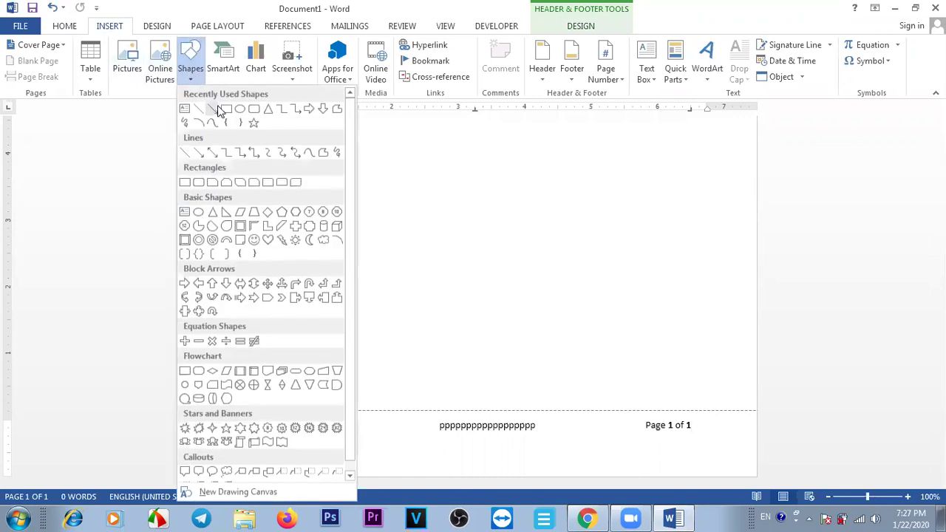
{"action": "left_click", "coordinate": [198, 111]}
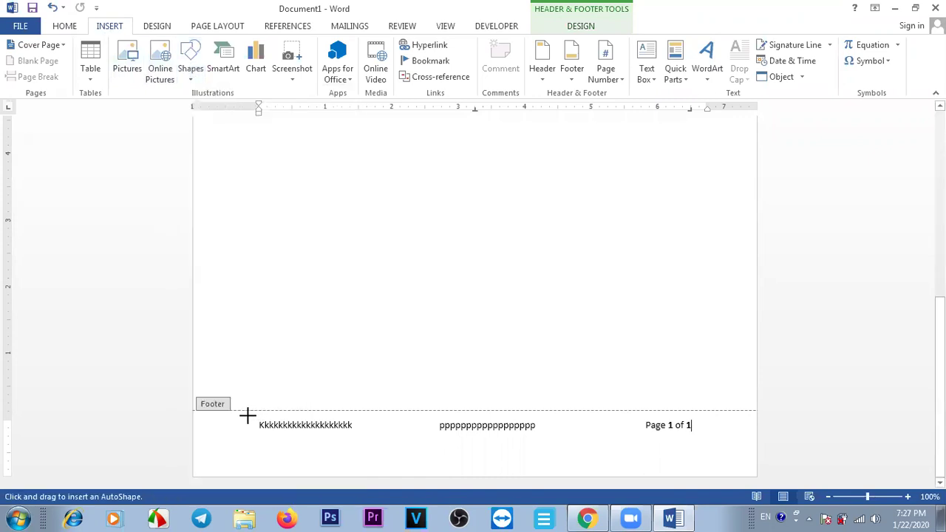
{"action": "left_click_drag", "start_coordinate": [250, 415], "coordinate": [708, 419]}
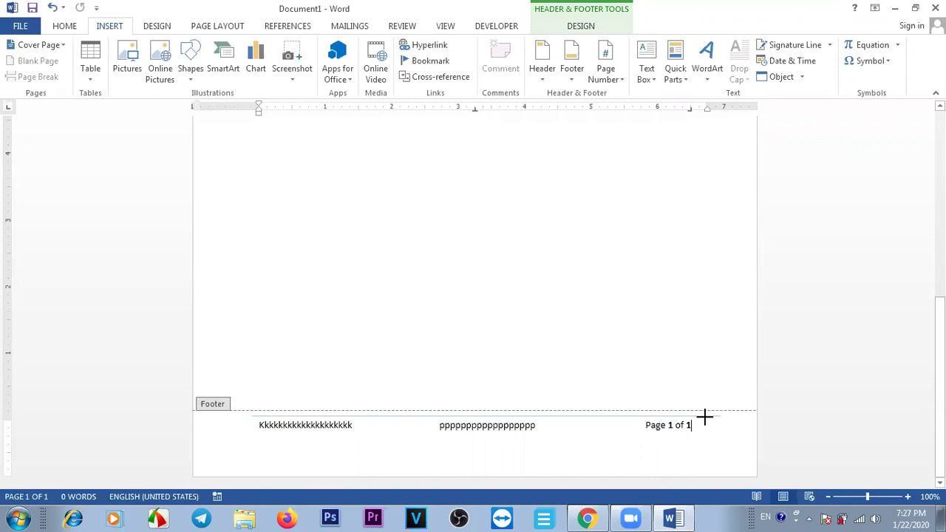
{"action": "left_click_drag", "start_coordinate": [707, 418], "coordinate": [708, 418]}
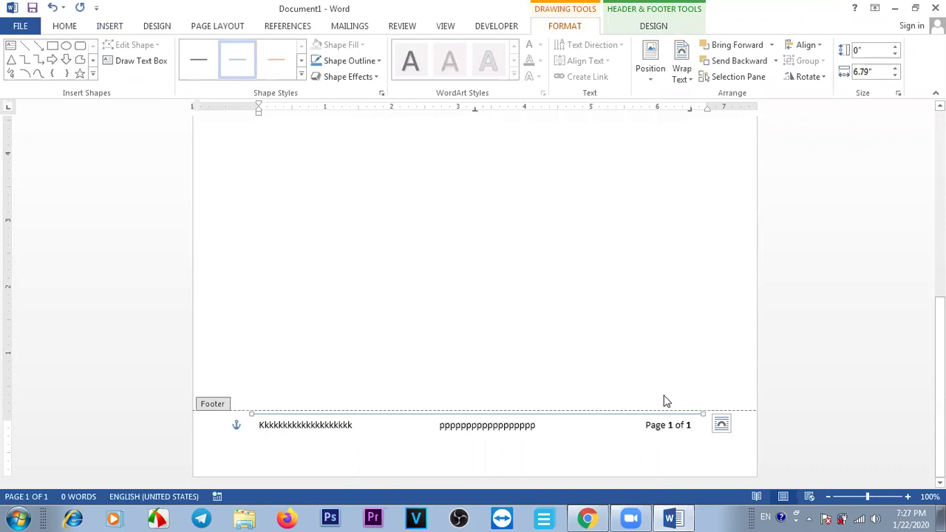
{"action": "double_click", "coordinate": [684, 345]}
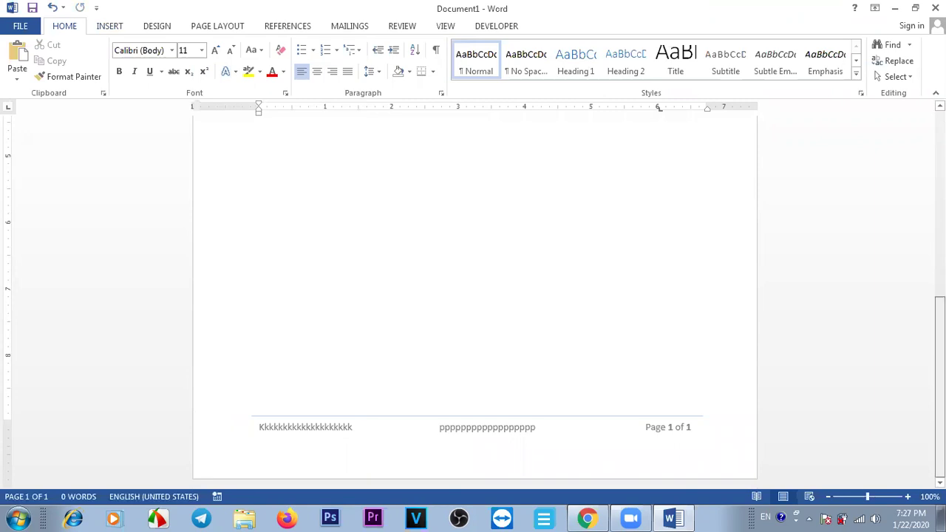
Insert a blank page so the document runs to three pages
{"action": "scroll", "coordinate": [528, 309], "scroll_direction": "up", "scroll_amount": 10}
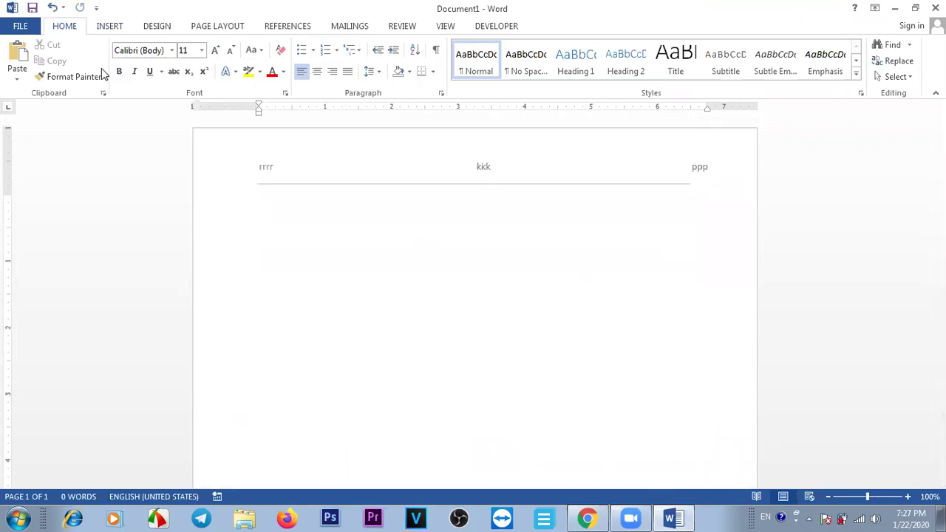
{"action": "left_click", "coordinate": [107, 30]}
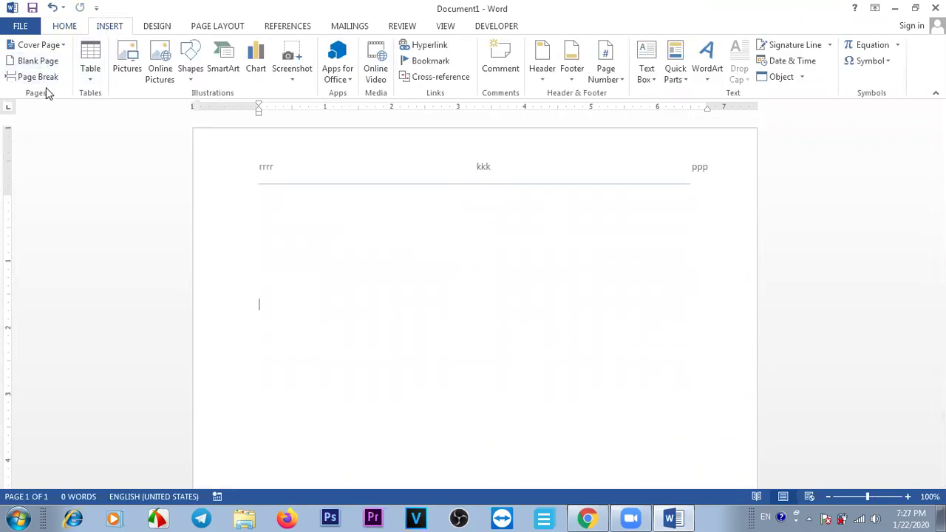
{"action": "left_click", "coordinate": [47, 63]}
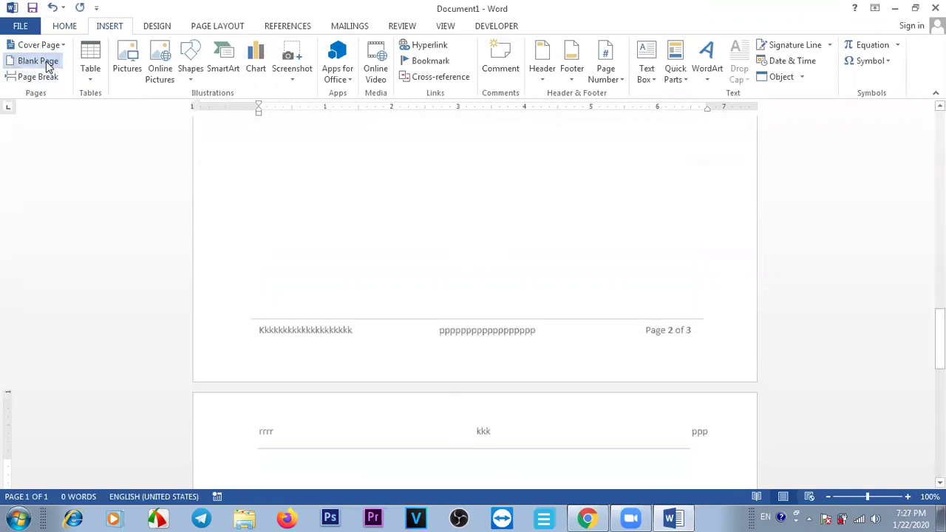
Return to page 1 and open its footer with the caret in the page numbering
{"action": "left_click_drag", "start_coordinate": [939, 340], "coordinate": [939, 363]}
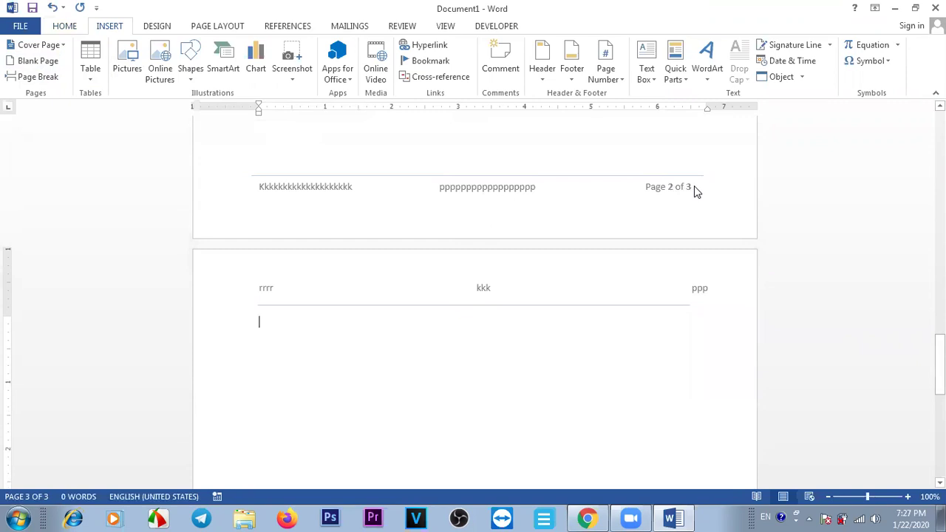
{"action": "left_click_drag", "start_coordinate": [939, 362], "coordinate": [939, 443]}
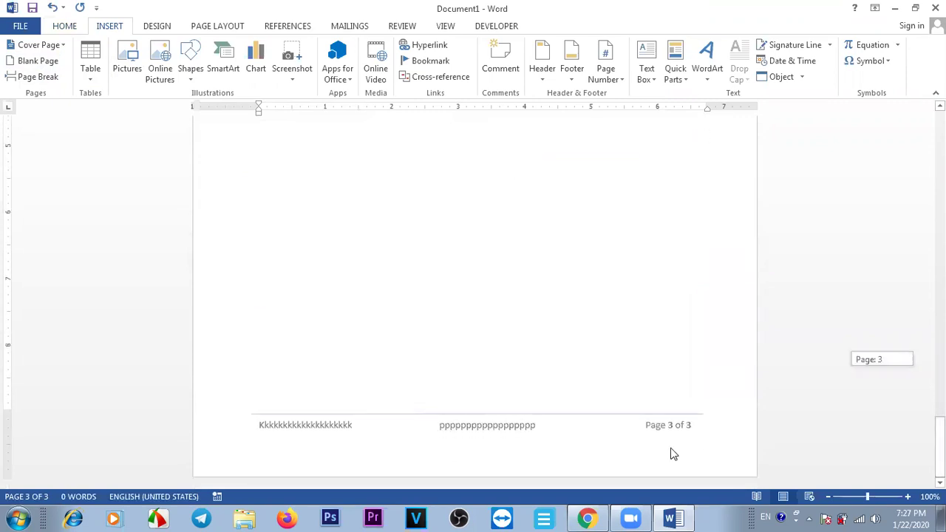
{"action": "mouse_move", "coordinate": [939, 443]}
{"action": "left_mouse_down"}
{"action": "mouse_move", "coordinate": [939, 182]}
{"action": "mouse_move", "coordinate": [939, 247]}
{"action": "left_mouse_up"}
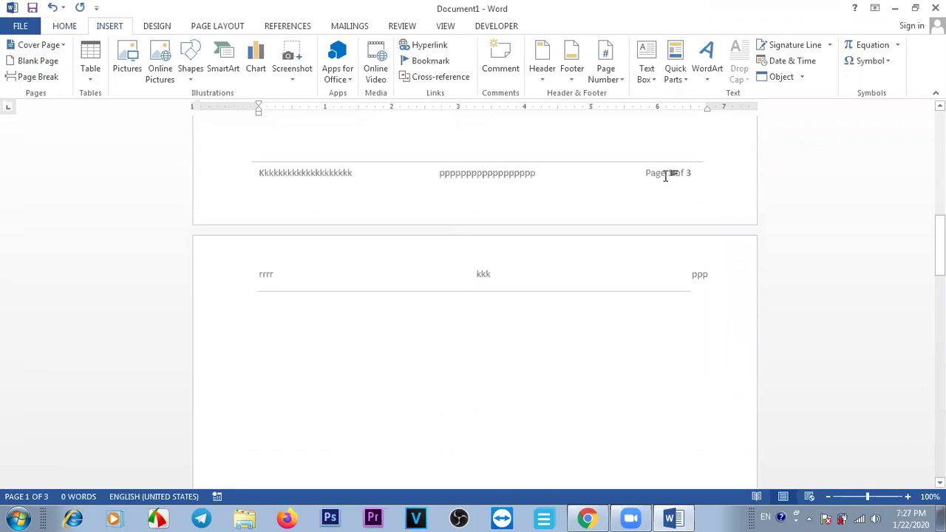
{"action": "left_click_drag", "start_coordinate": [939, 243], "coordinate": [940, 244]}
{"action": "double_click", "coordinate": [670, 167]}
{"action": "left_click", "coordinate": [686, 152]}
{"action": "left_click_drag", "start_coordinate": [939, 246], "coordinate": [939, 236]}
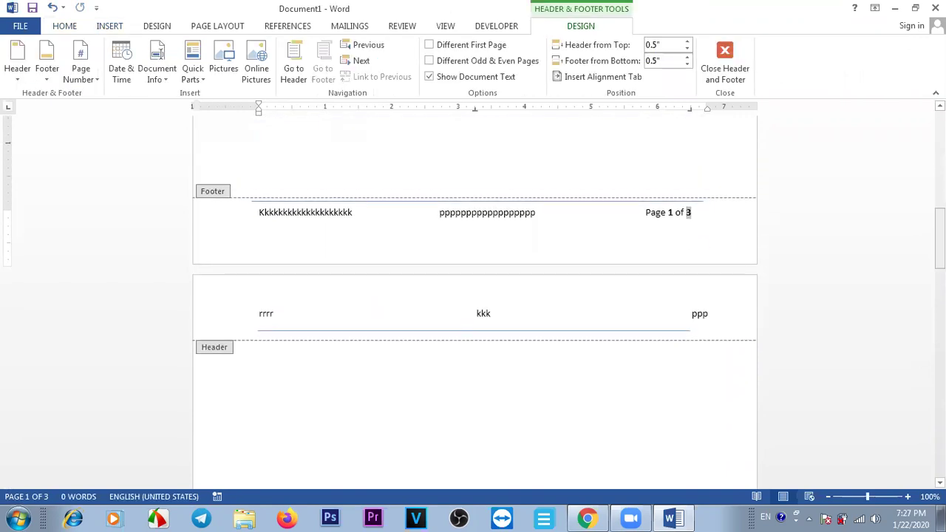
Replace 'Page' in the page 1 footer with the Khmer word ទំព័រ
{"action": "left_click", "coordinate": [671, 215]}
{"action": "left_click", "coordinate": [646, 215]}
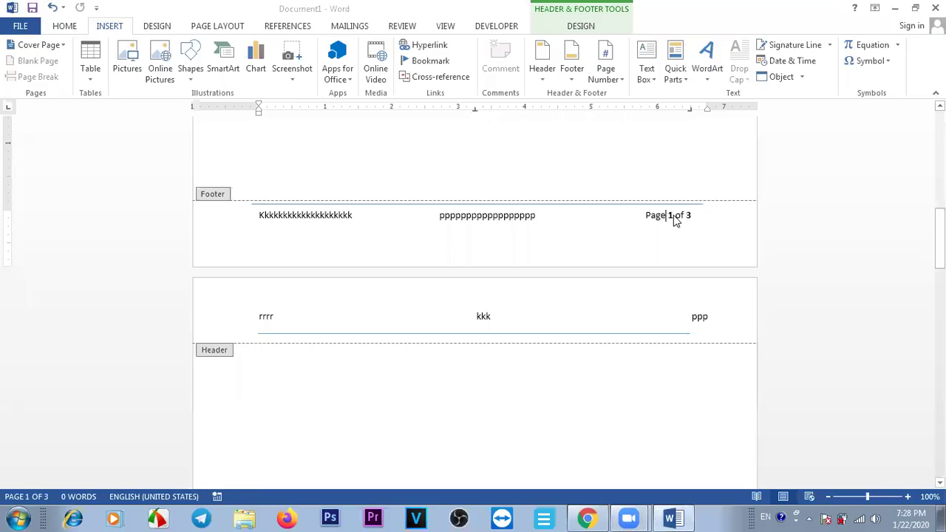
{"action": "left_click", "coordinate": [672, 215]}
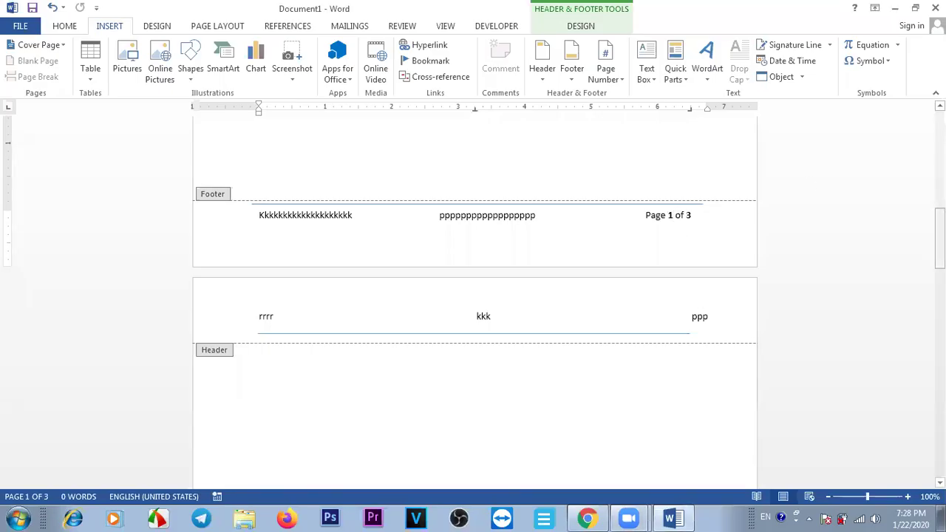
{"action": "left_click_drag", "start_coordinate": [939, 237], "coordinate": [939, 226]}
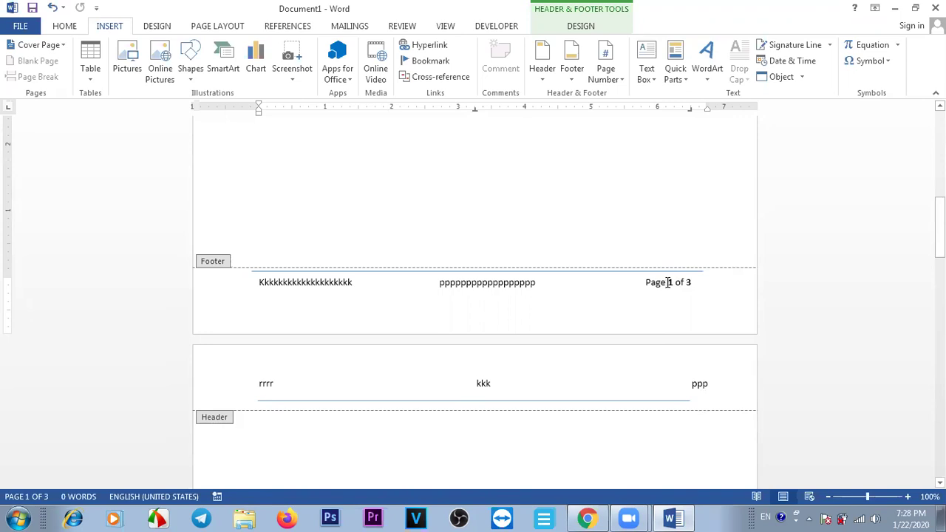
{"action": "key", "text": "BackSpace"}
{"action": "key", "text": "BackSpace"}
{"action": "key", "text": "BackSpace"}
{"action": "key", "text": "BackSpace"}
{"action": "key", "text": "BackSpace"}
{"action": "type", "text": "ទ"}
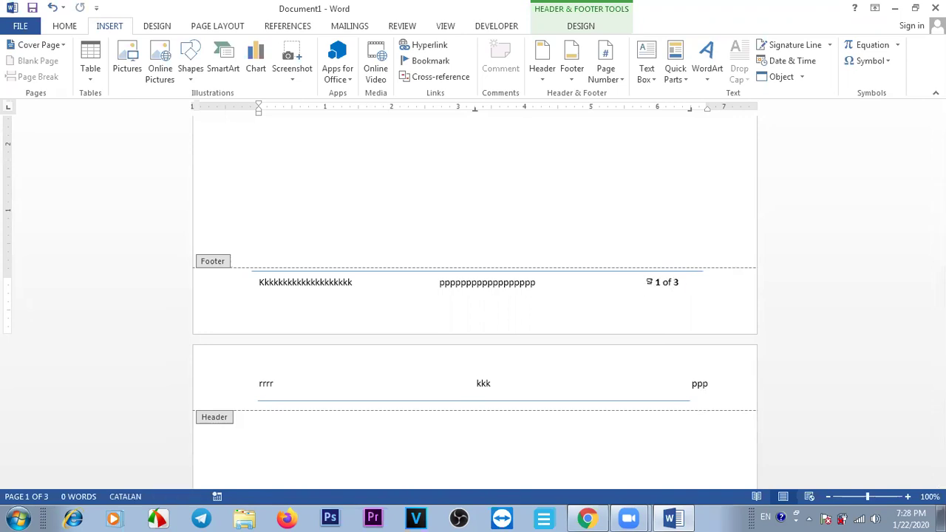
{"action": "type", "text": "ំព័រ"}
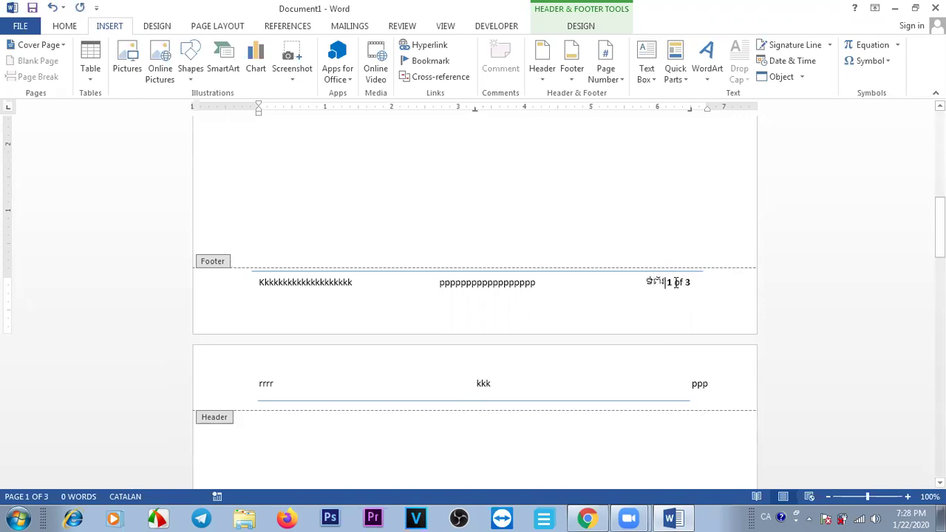
Set the Khmer word ទំព័រ in the Khmer OS Battambang font
{"action": "left_click_drag", "start_coordinate": [665, 282], "coordinate": [640, 281]}
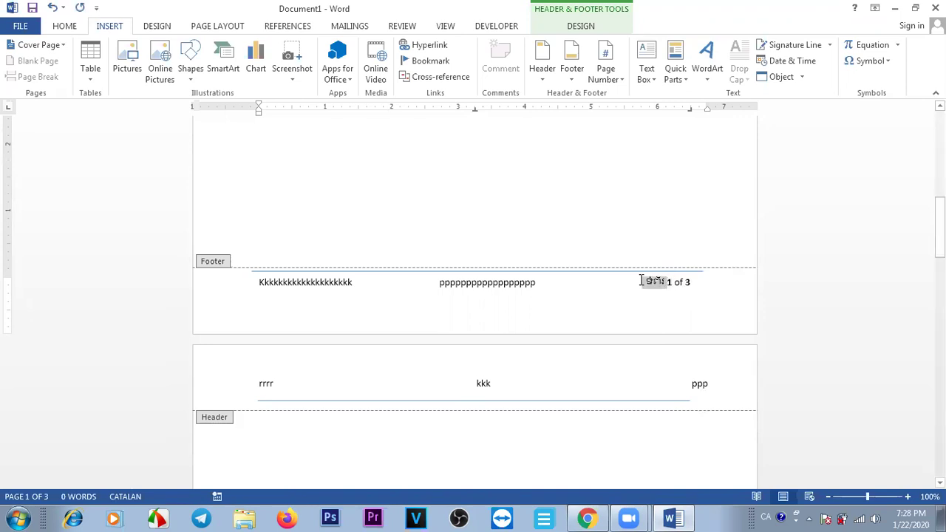
{"action": "left_click", "coordinate": [65, 27]}
{"action": "left_click", "coordinate": [173, 50]}
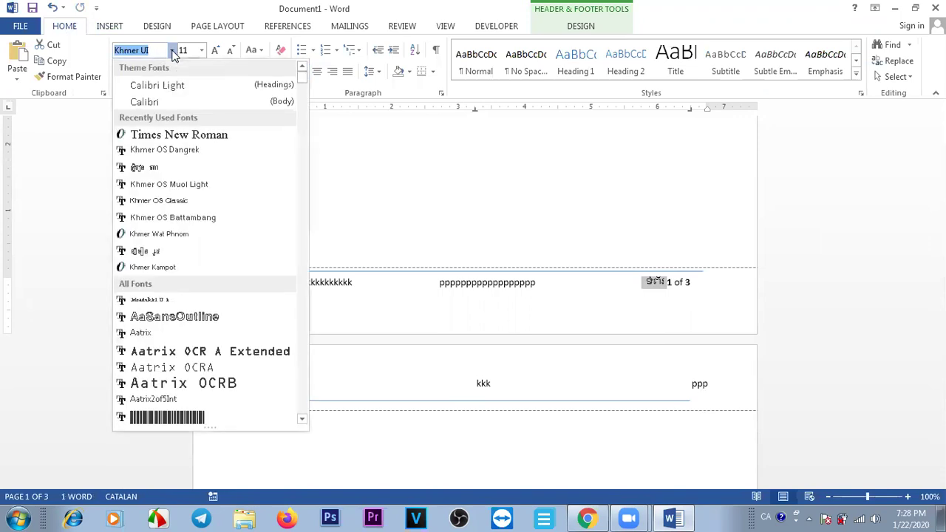
{"action": "left_click", "coordinate": [200, 216]}
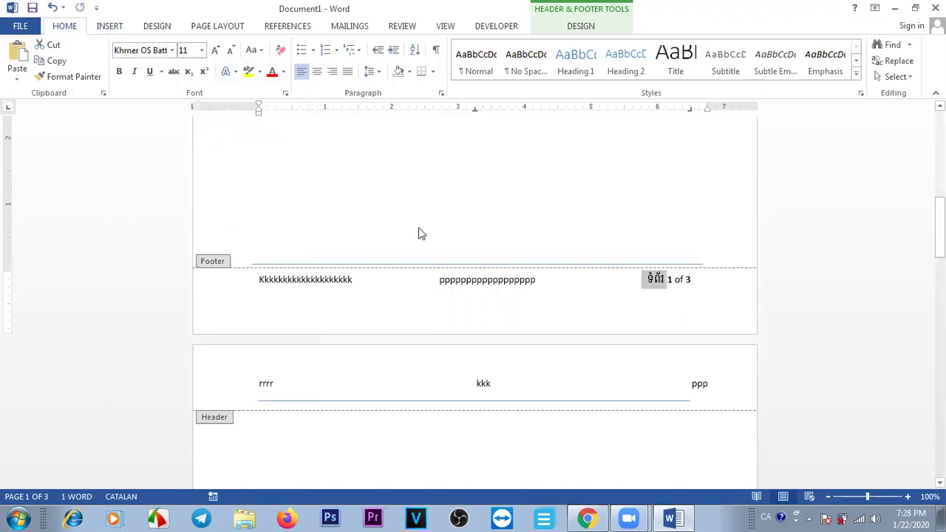
Replace 'of' with the Khmer word នៃ and close the footer
{"action": "double_click", "coordinate": [681, 284]}
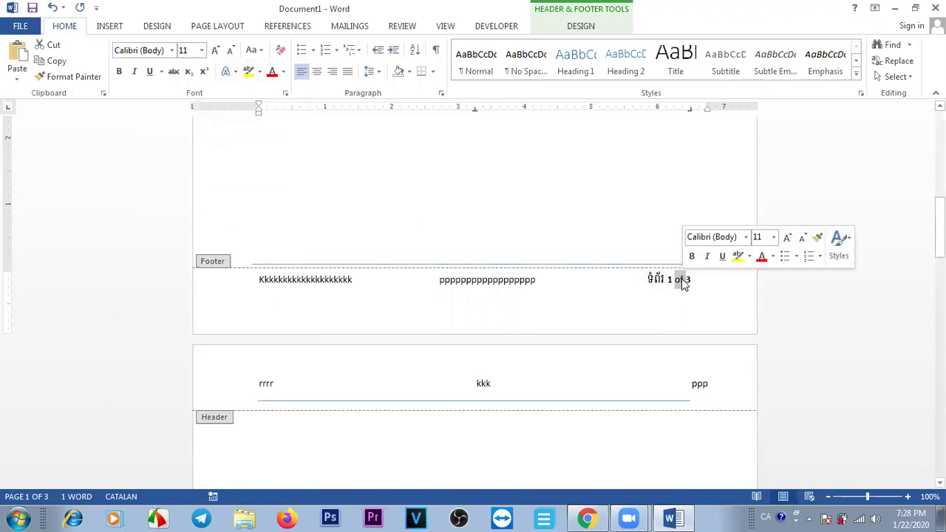
{"action": "type", "text": "នៃ"}
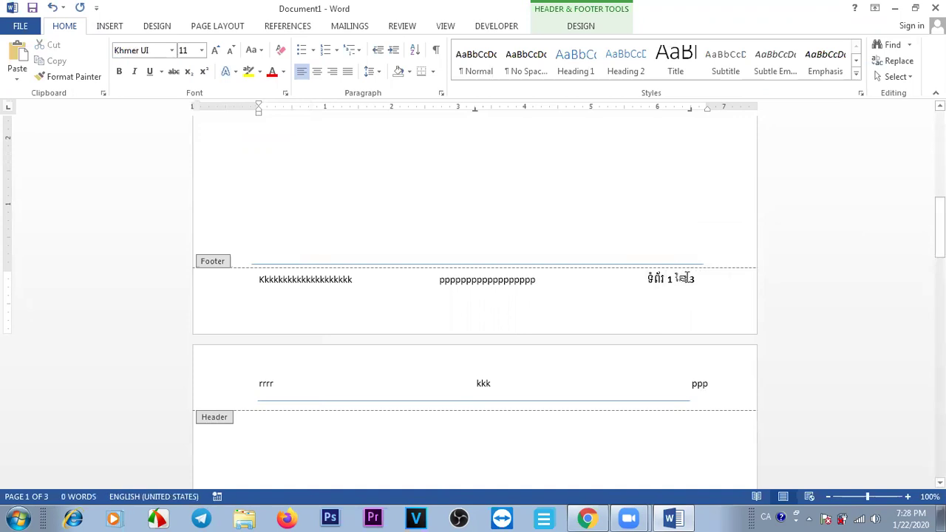
{"action": "double_click", "coordinate": [680, 278]}
{"action": "left_click", "coordinate": [172, 50]}
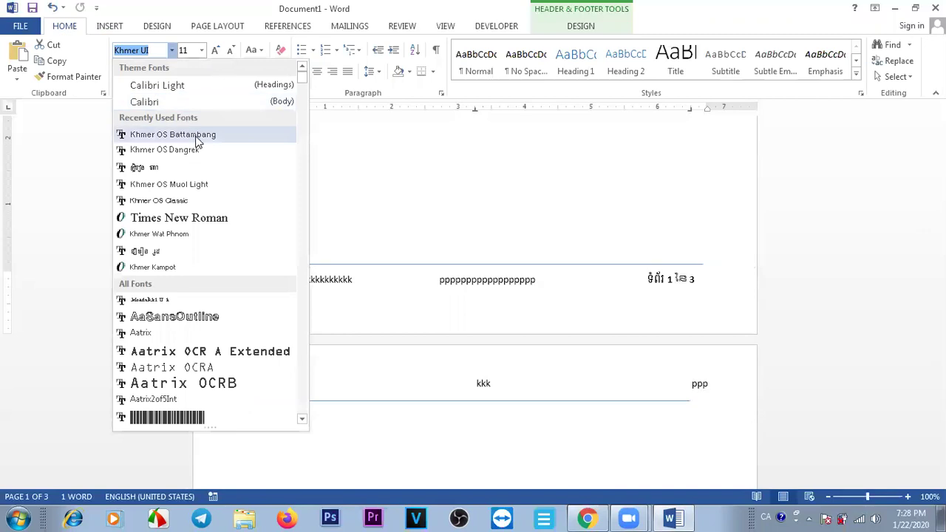
{"action": "key", "text": "Escape"}
{"action": "key", "text": "ctrl+z"}
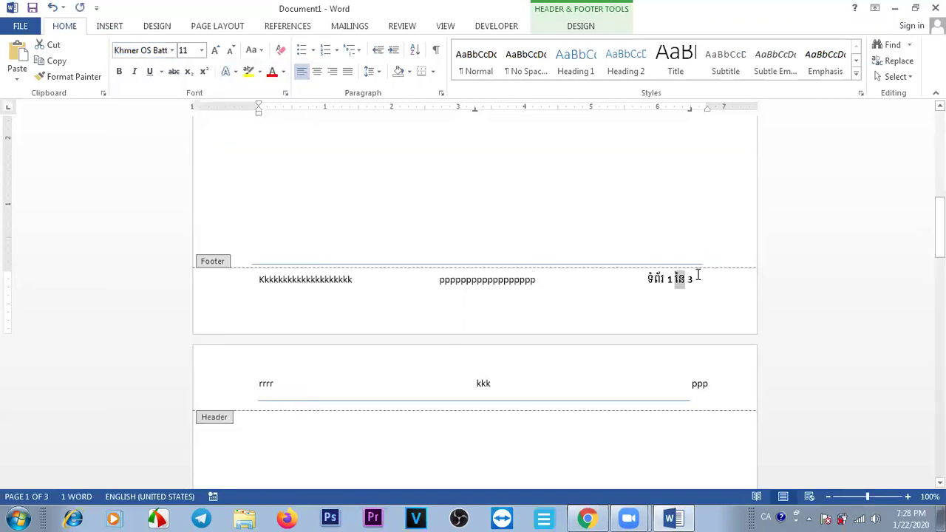
{"action": "left_click", "coordinate": [698, 280]}
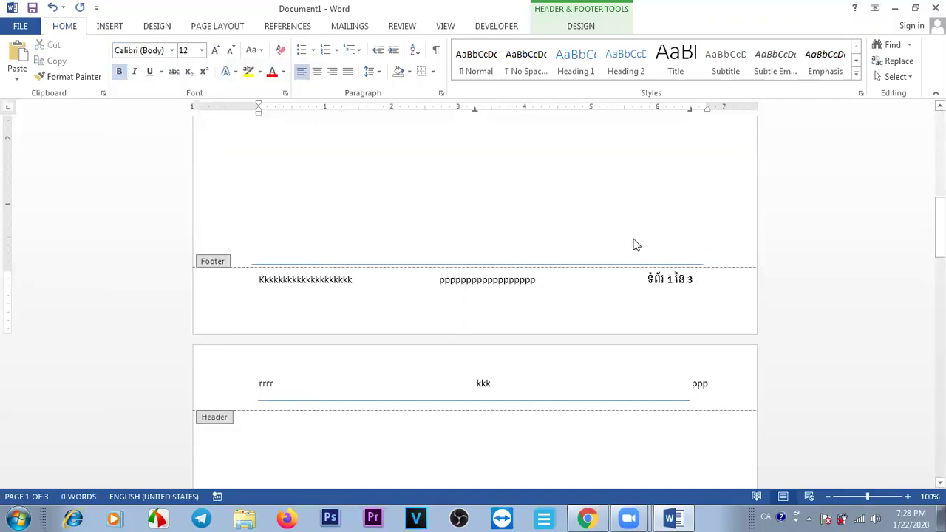
{"action": "double_click", "coordinate": [549, 223]}
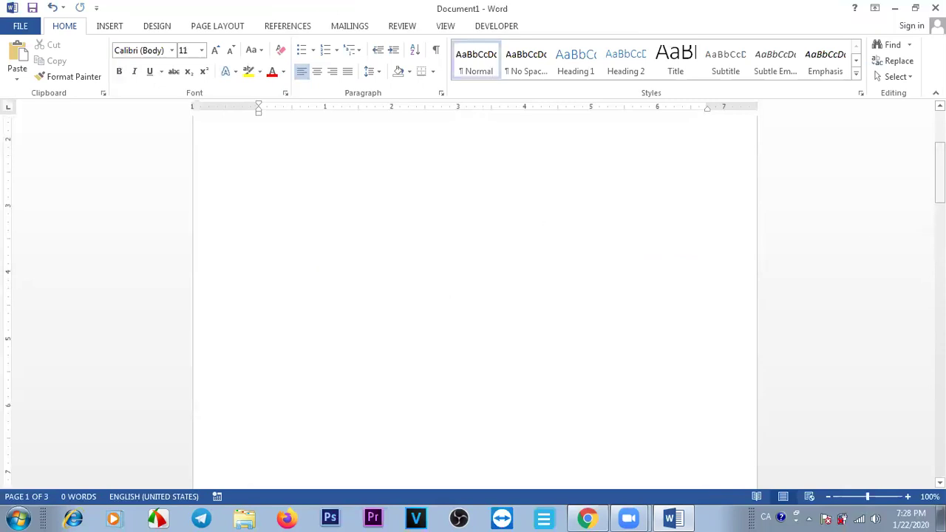
Set the footer page number to Limon F3 and enlarge it two sizes
{"action": "left_click_drag", "start_coordinate": [939, 148], "coordinate": [939, 214]}
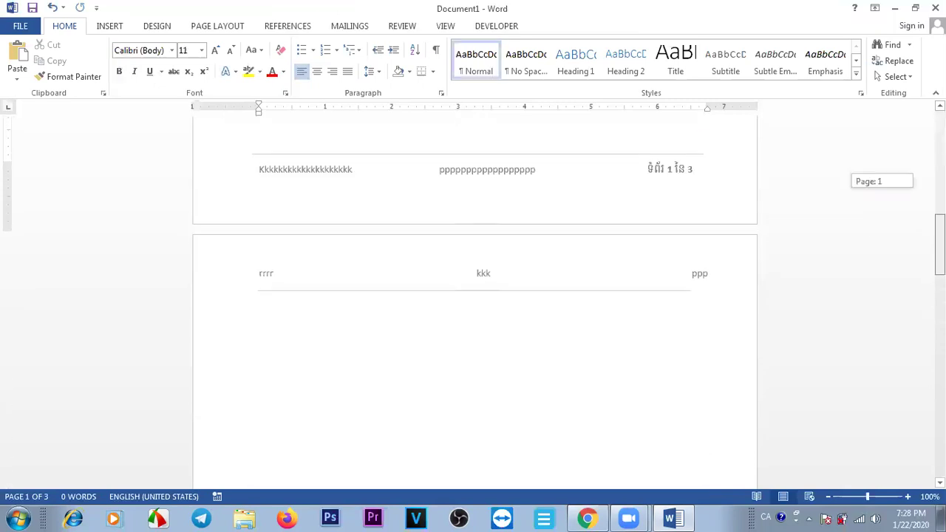
{"action": "scroll", "coordinate": [474, 296], "scroll_direction": "up", "scroll_amount": 1}
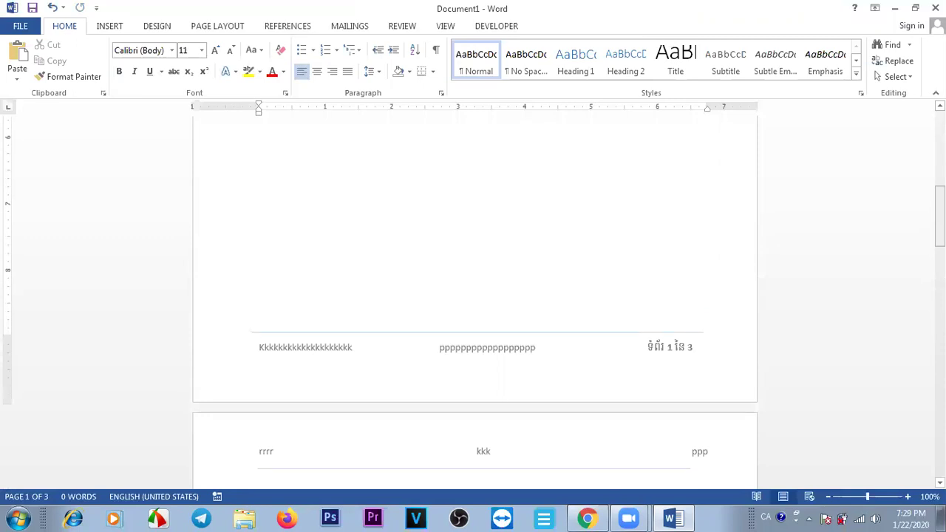
{"action": "left_click_drag", "start_coordinate": [939, 215], "coordinate": [940, 220]}
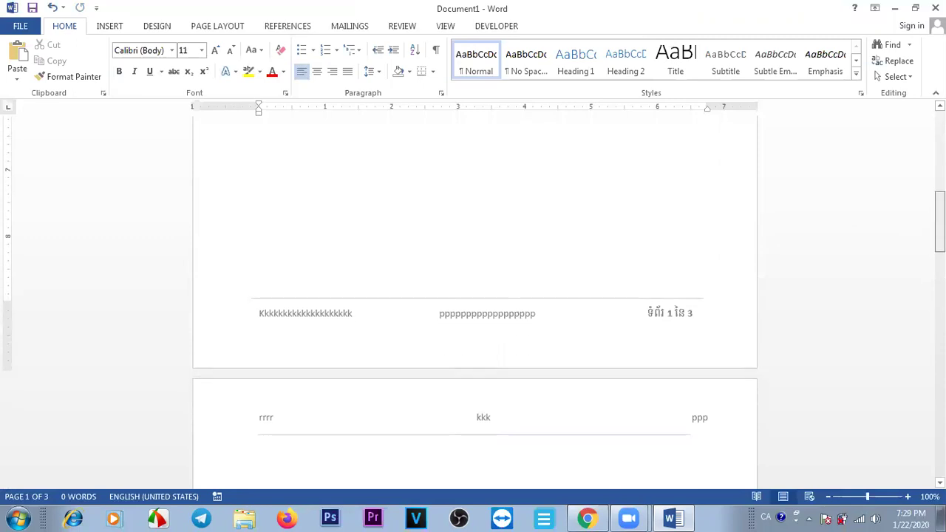
{"action": "double_click", "coordinate": [672, 318]}
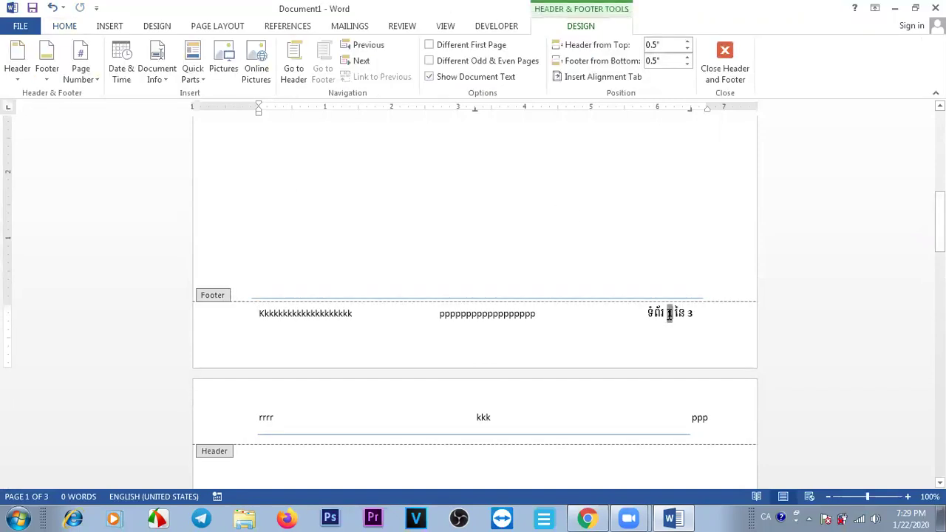
{"action": "left_click", "coordinate": [64, 26]}
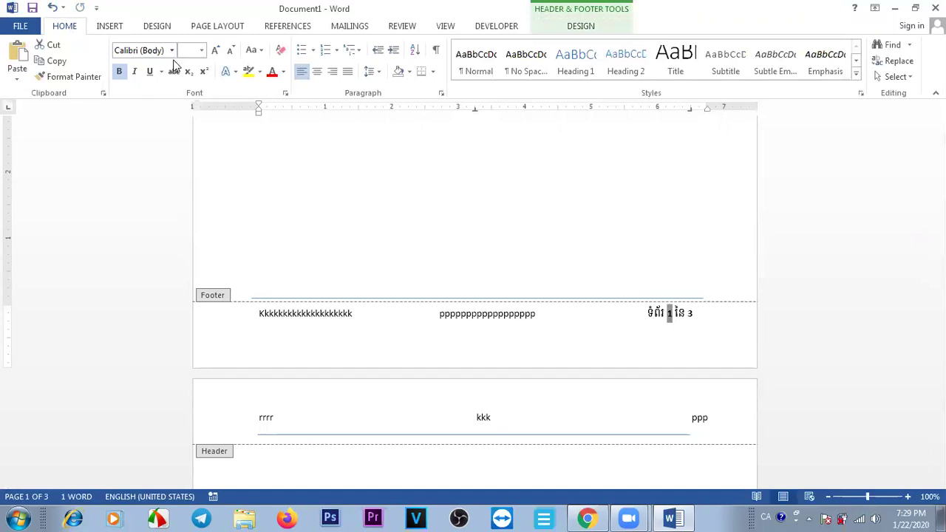
{"action": "left_click", "coordinate": [167, 50]}
{"action": "type", "text": "ស"}
{"action": "type", "text": "Limon F3"}
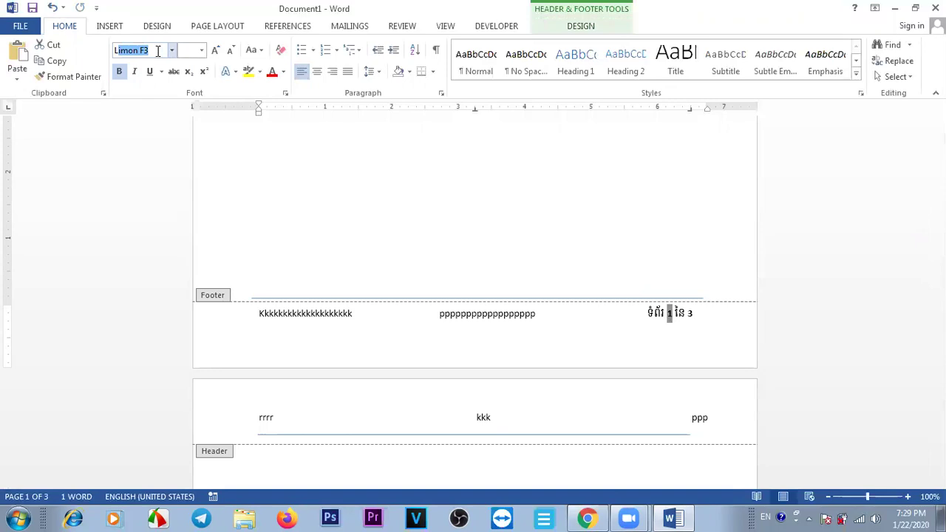
{"action": "key", "text": "Return"}
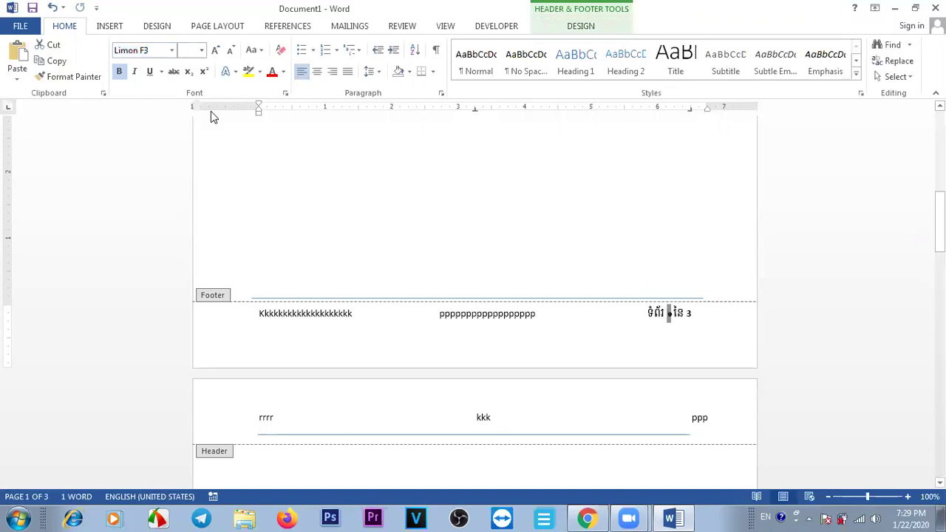
{"action": "left_click", "coordinate": [215, 50]}
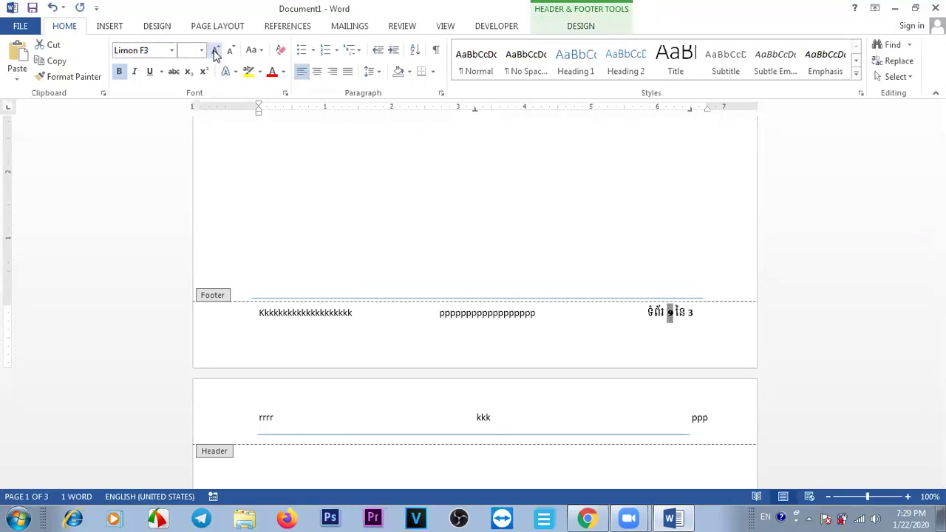
{"action": "left_click", "coordinate": [215, 51]}
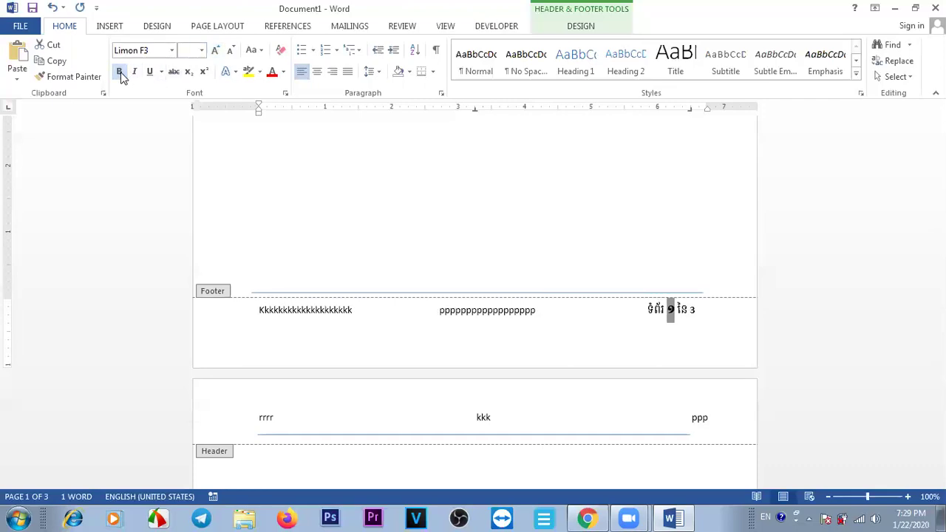
{"action": "double_click", "coordinate": [685, 265]}
Apply Limon F3 to the last page-count digit, enlarge it three sizes, and exit the footer
{"action": "mouse_move", "coordinate": [940, 214]}
{"action": "left_mouse_down"}
{"action": "mouse_move", "coordinate": [939, 262]}
{"action": "mouse_move", "coordinate": [939, 232]}
{"action": "left_mouse_up"}
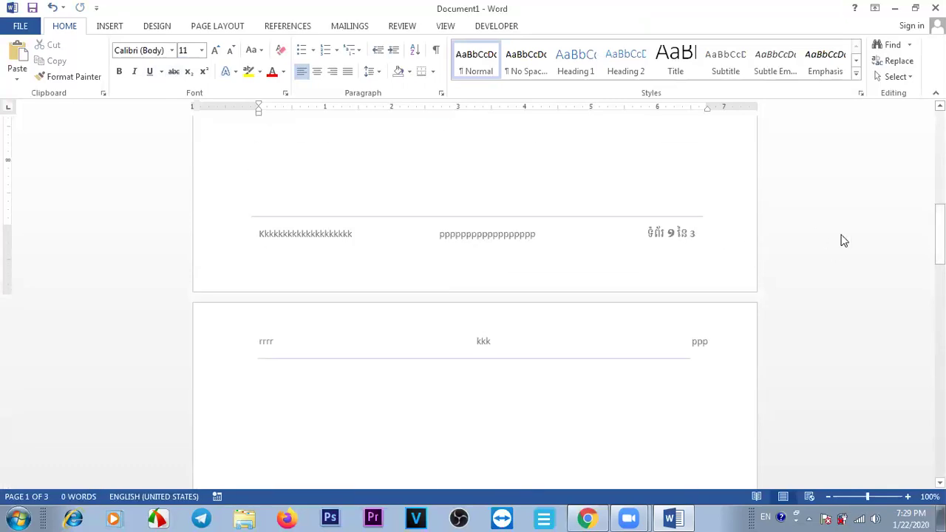
{"action": "double_click", "coordinate": [633, 245]}
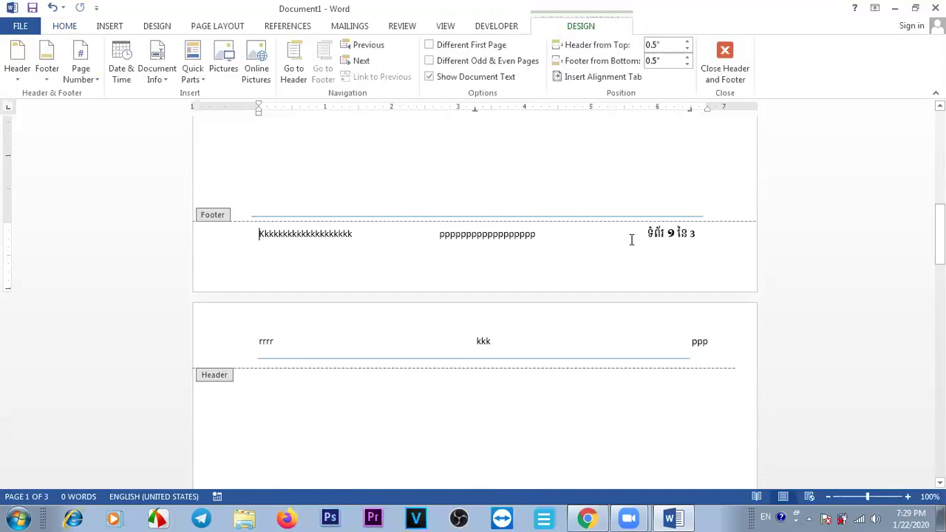
{"action": "left_click", "coordinate": [103, 27]}
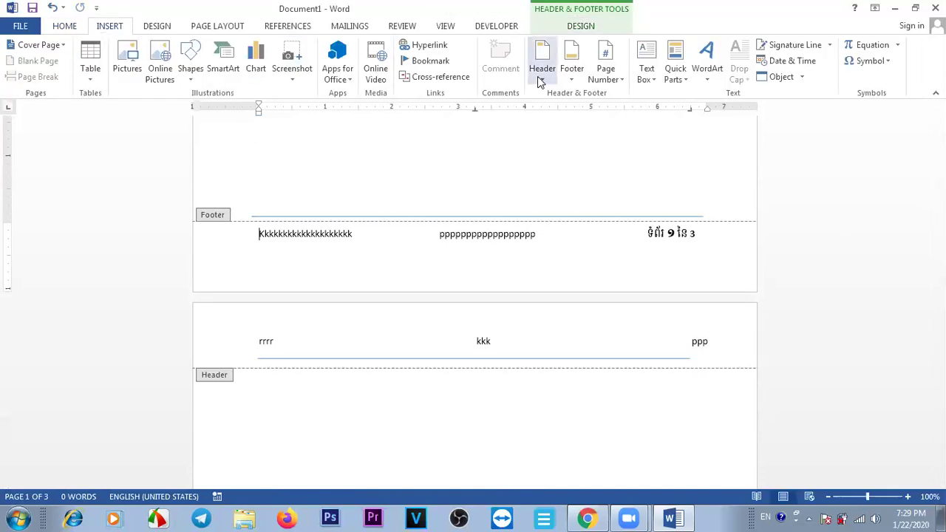
{"action": "left_click", "coordinate": [571, 74]}
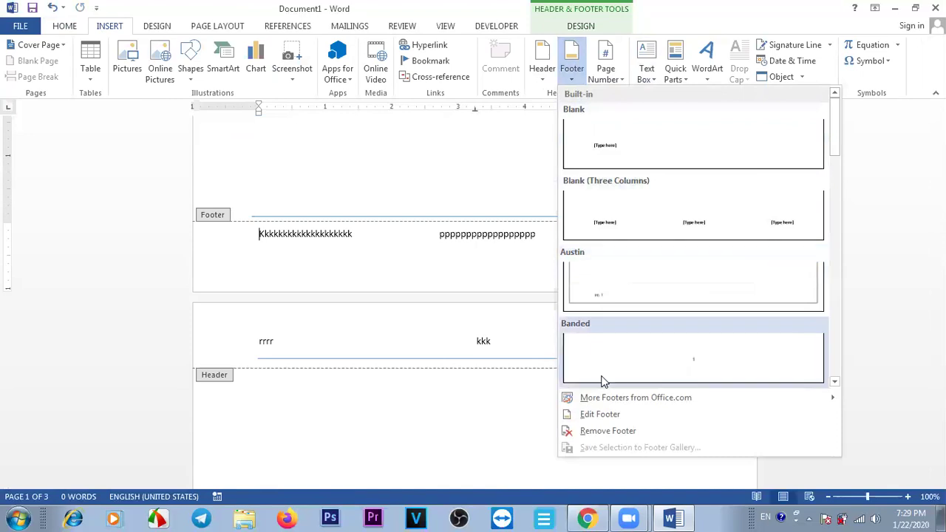
{"action": "left_click", "coordinate": [475, 244]}
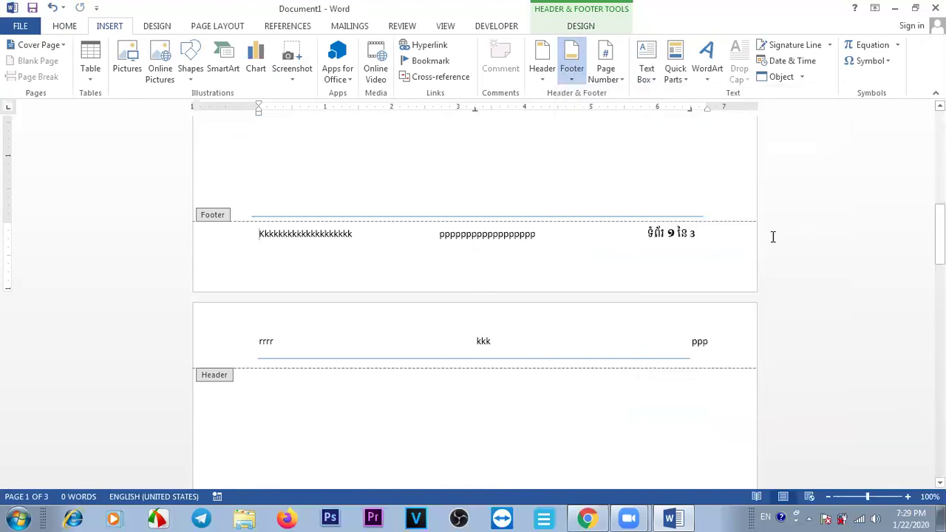
{"action": "left_click_drag", "start_coordinate": [704, 233], "coordinate": [690, 234]}
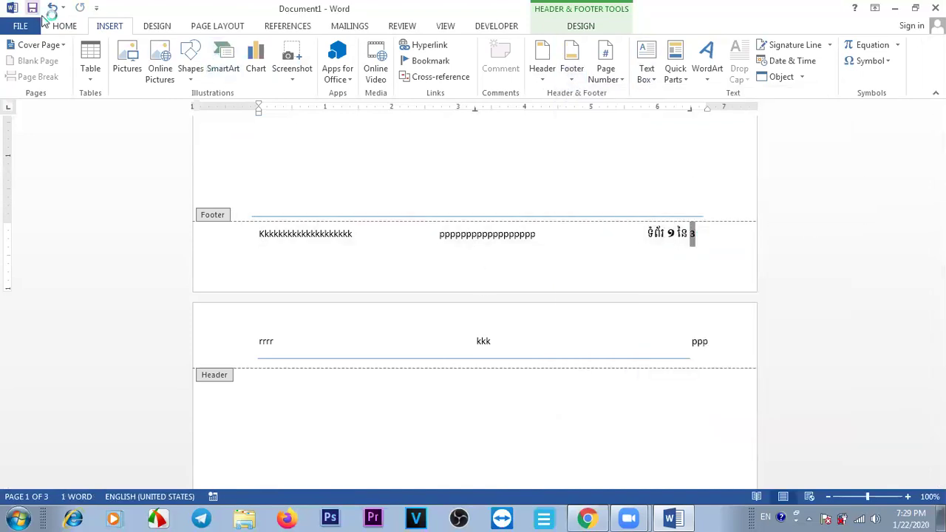
{"action": "left_click", "coordinate": [62, 28]}
{"action": "left_click", "coordinate": [172, 50]}
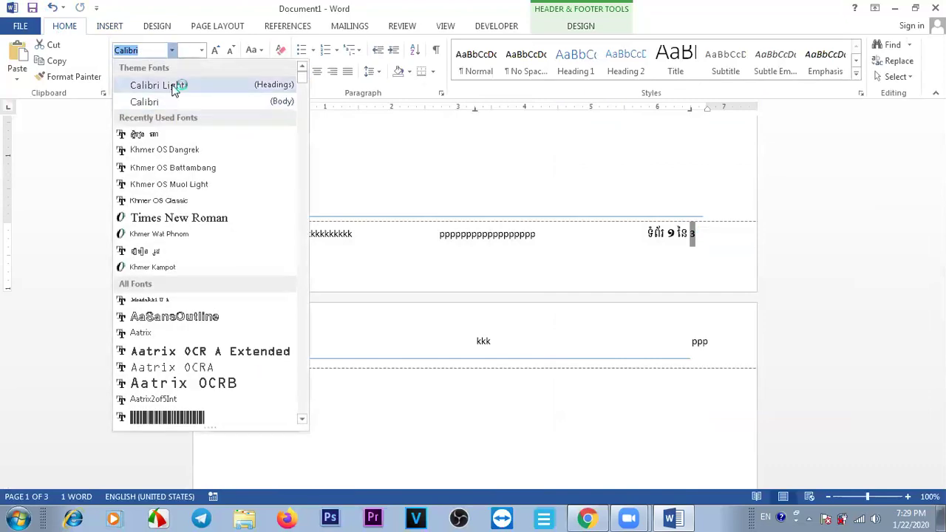
{"action": "left_click", "coordinate": [175, 134]}
{"action": "left_click", "coordinate": [214, 51]}
{"action": "left_click", "coordinate": [214, 52]}
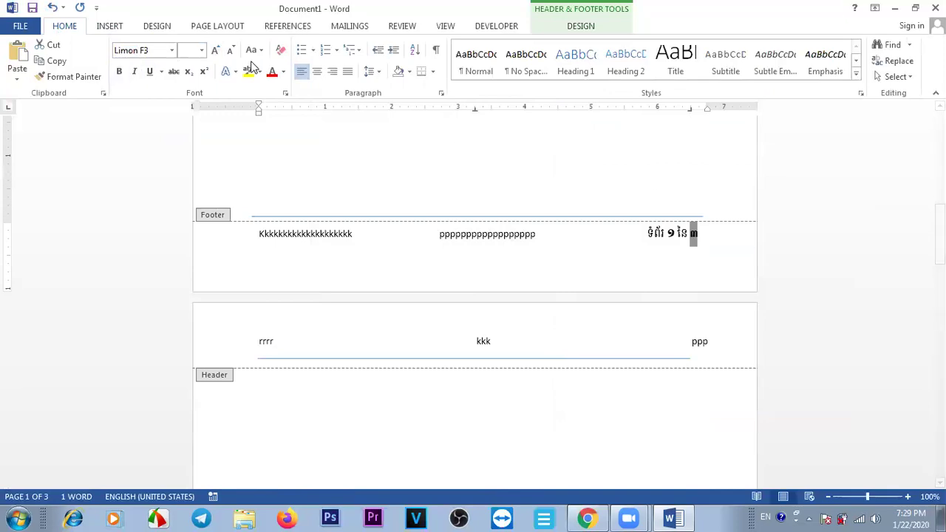
{"action": "left_click", "coordinate": [214, 51]}
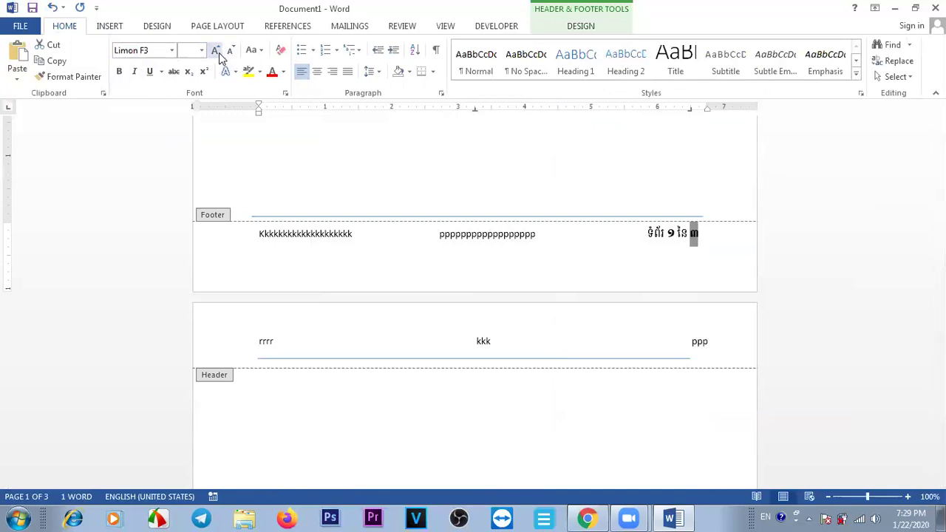
{"action": "double_click", "coordinate": [650, 167]}
Review the header and each page's Khmer footer label, then switch to the Insert ribbon
{"action": "scroll", "coordinate": [605, 254], "scroll_direction": "down", "scroll_amount": 5}
{"action": "scroll", "coordinate": [606, 254], "scroll_direction": "up", "scroll_amount": 5}
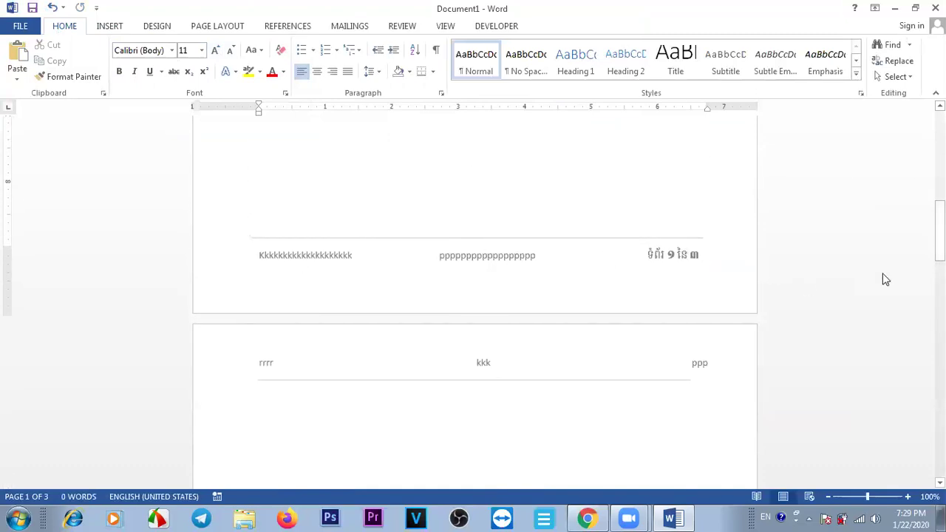
{"action": "scroll", "coordinate": [883, 277], "scroll_direction": "up", "scroll_amount": 3}
{"action": "scroll", "coordinate": [883, 277], "scroll_direction": "up", "scroll_amount": 5}
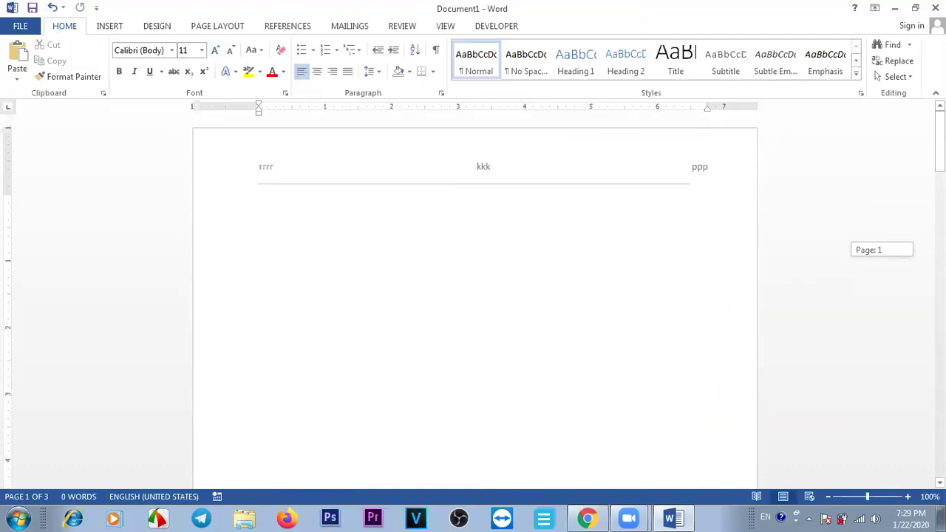
{"action": "scroll", "coordinate": [474, 296], "scroll_direction": "down", "scroll_amount": 8}
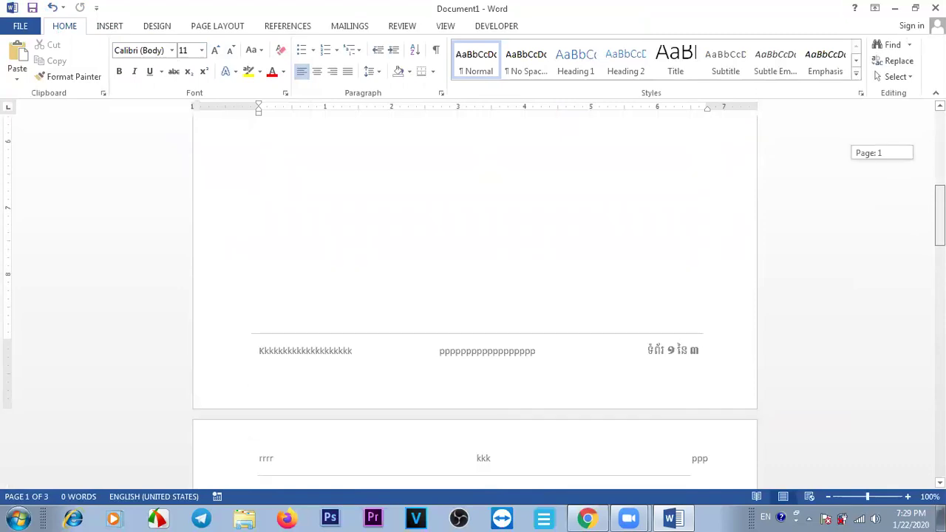
{"action": "scroll", "coordinate": [474, 295], "scroll_direction": "down", "scroll_amount": 4}
{"action": "scroll", "coordinate": [474, 296], "scroll_direction": "up", "scroll_amount": 13}
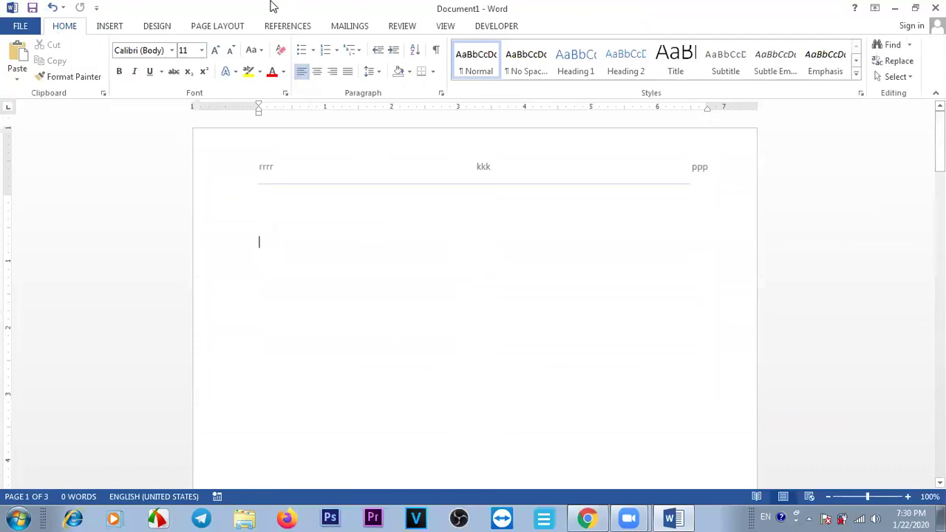
{"action": "left_click", "coordinate": [111, 26]}
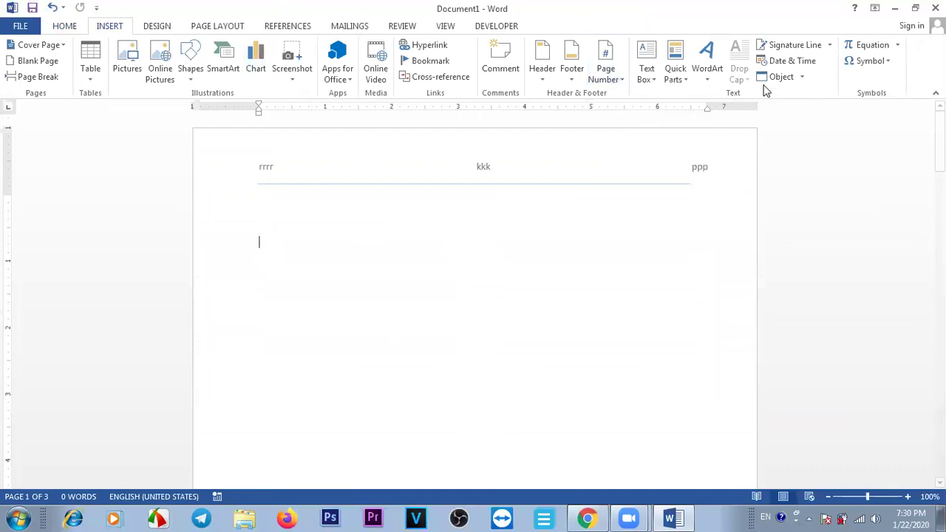
{"action": "left_click", "coordinate": [940, 140]}
{"action": "left_click_drag", "start_coordinate": [939, 141], "coordinate": [939, 228]}
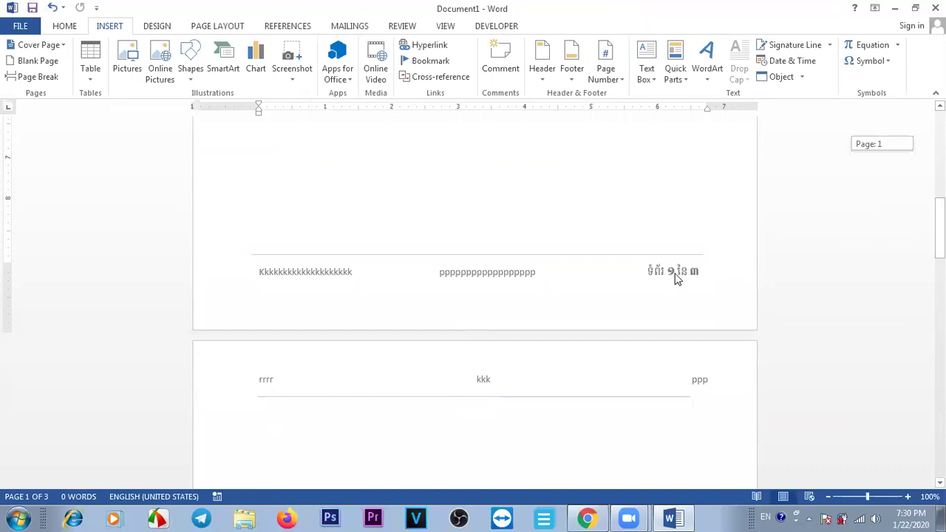
{"action": "mouse_move", "coordinate": [939, 222]}
{"action": "left_mouse_down"}
{"action": "mouse_move", "coordinate": [939, 343]}
{"action": "mouse_move", "coordinate": [939, 142]}
{"action": "mouse_move", "coordinate": [939, 225]}
{"action": "left_mouse_up"}
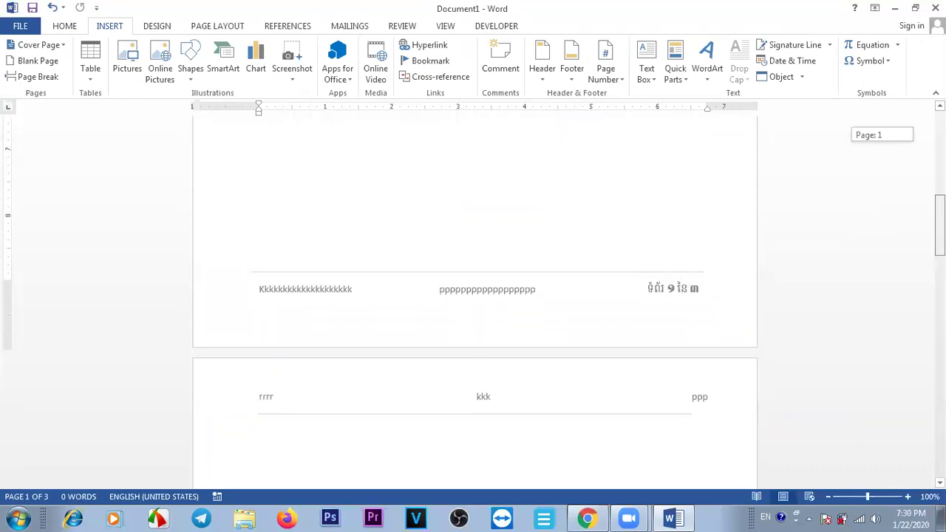
{"action": "left_click_drag", "start_coordinate": [939, 225], "coordinate": [939, 258]}
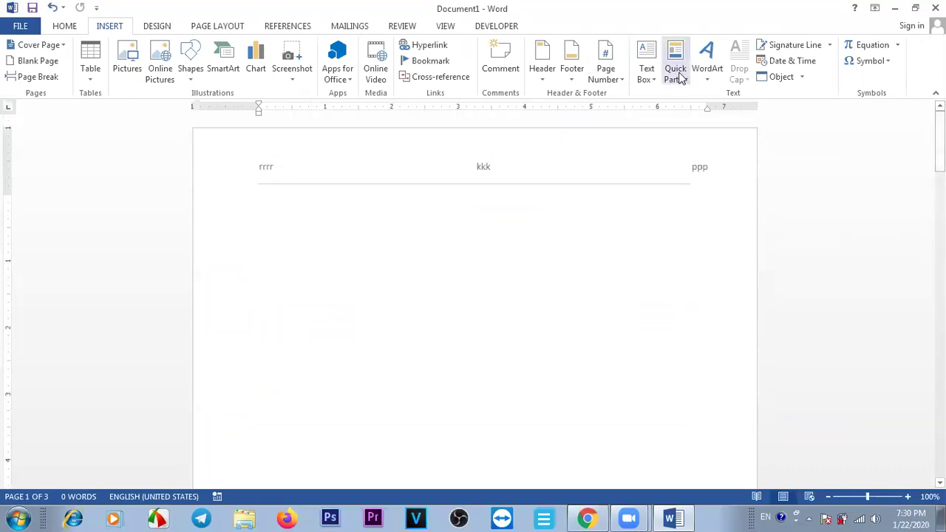
{"action": "left_click", "coordinate": [618, 85]}
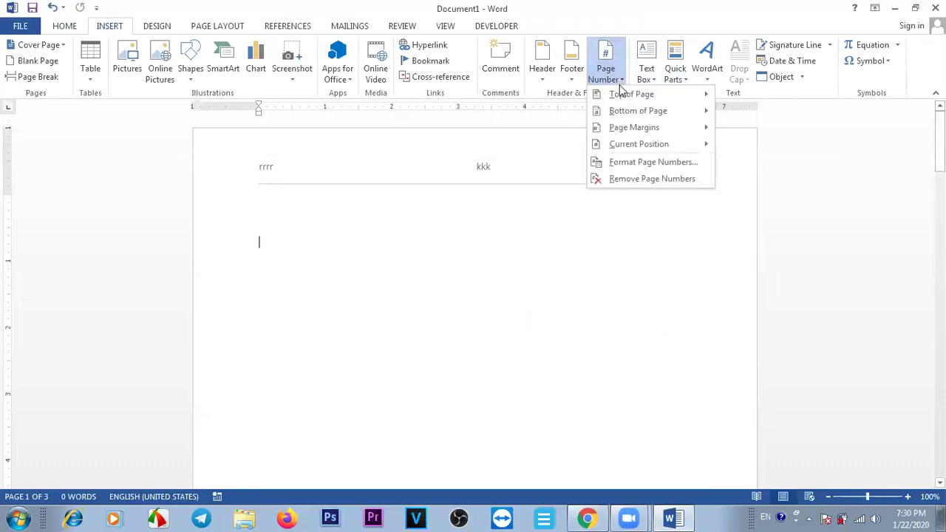
{"action": "left_click", "coordinate": [645, 163]}
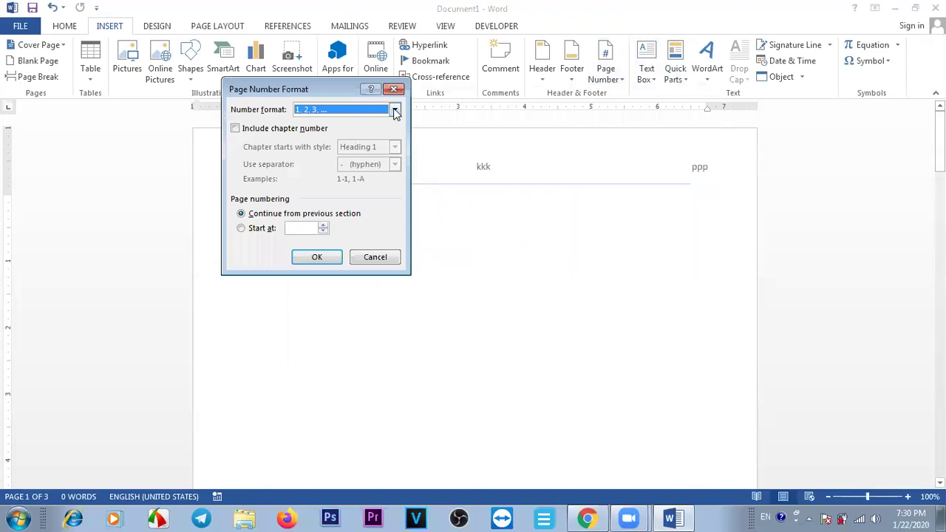
{"action": "left_click", "coordinate": [395, 111]}
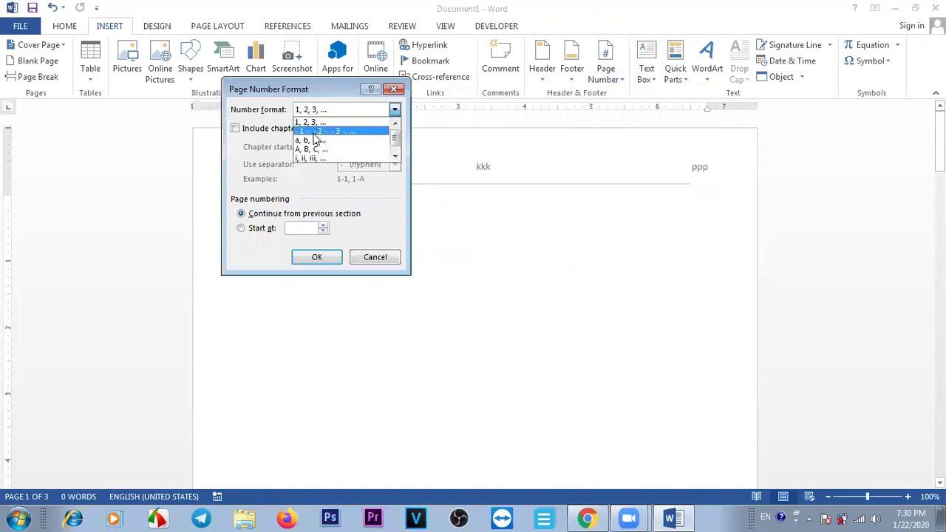
{"action": "left_click", "coordinate": [396, 156]}
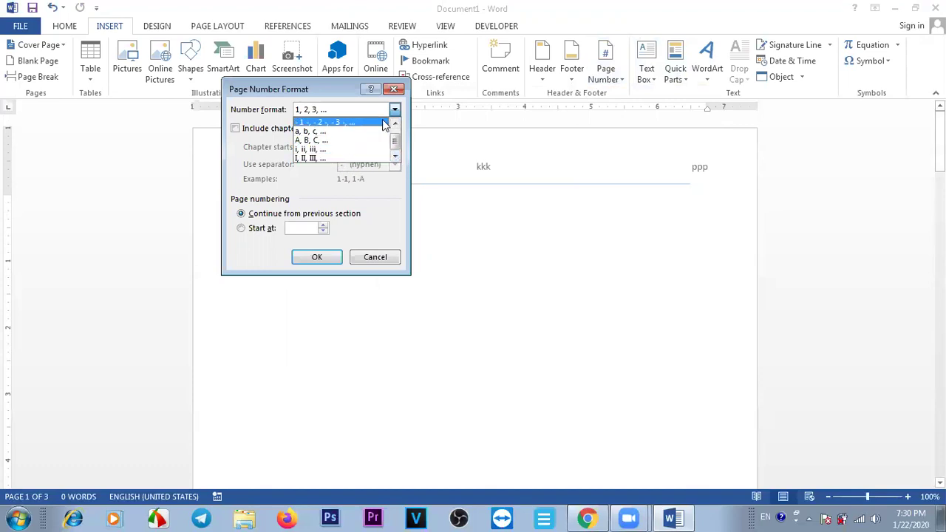
{"action": "left_click_drag", "start_coordinate": [396, 146], "coordinate": [396, 138]}
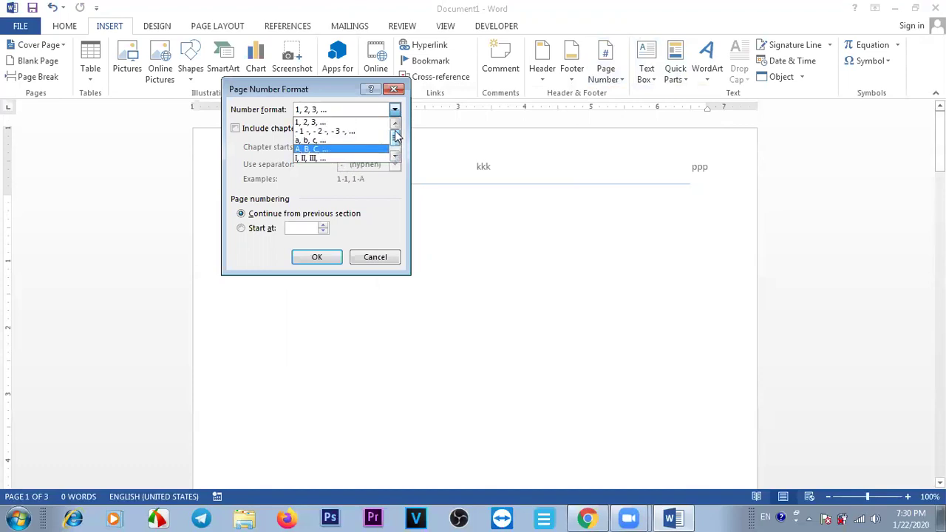
{"action": "left_click", "coordinate": [383, 264]}
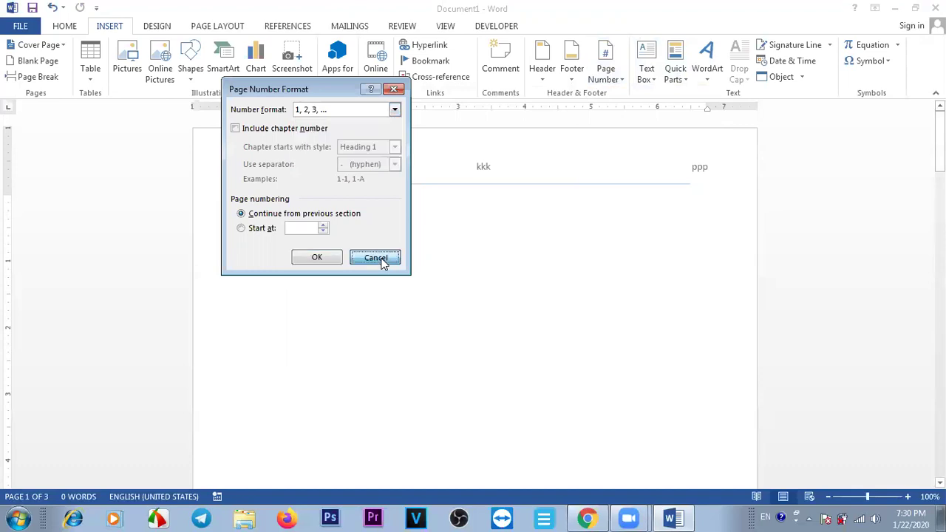
{"action": "left_click", "coordinate": [380, 260]}
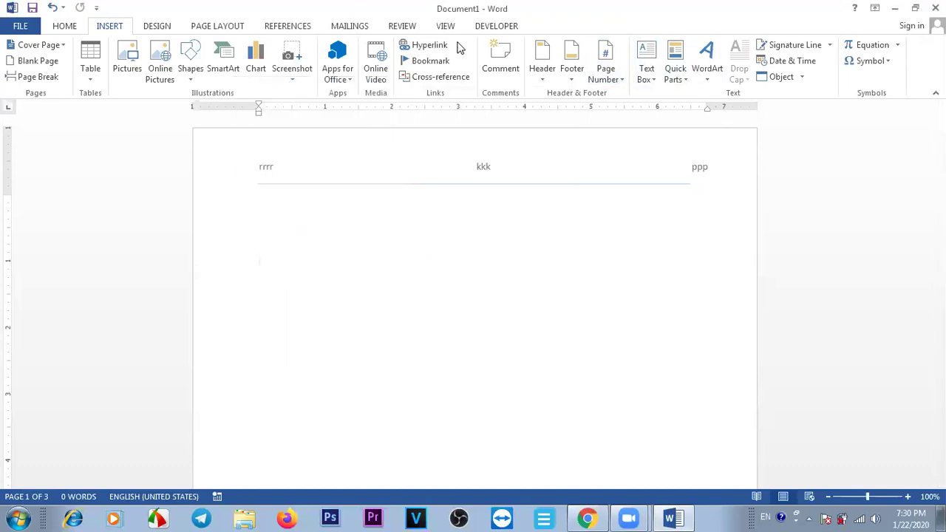
Insert a Simple Text Box with placeholder quote on page 1
{"action": "left_click", "coordinate": [283, 30]}
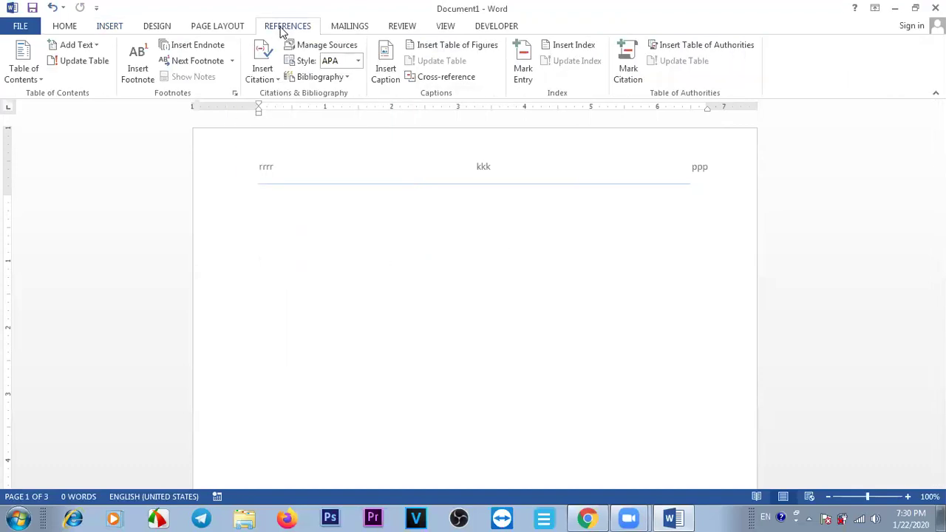
{"action": "left_click", "coordinate": [111, 28]}
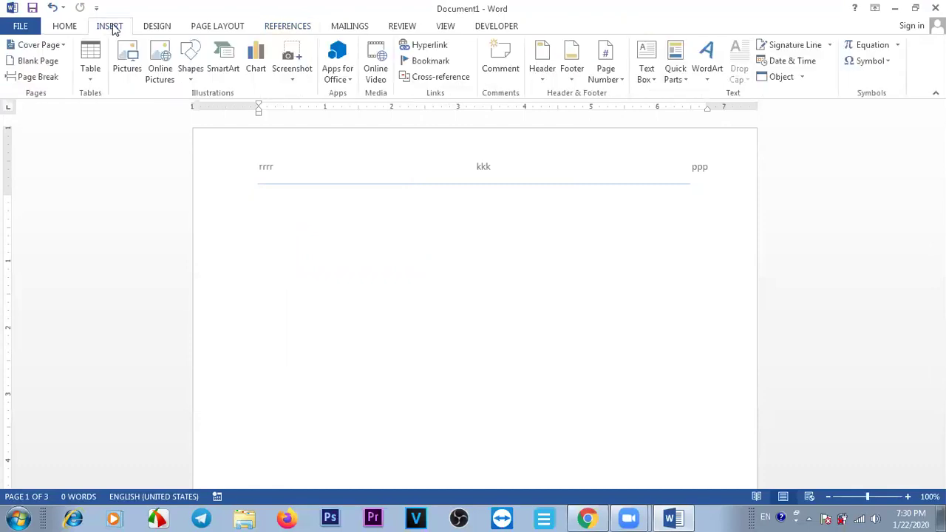
{"action": "left_click", "coordinate": [939, 141]}
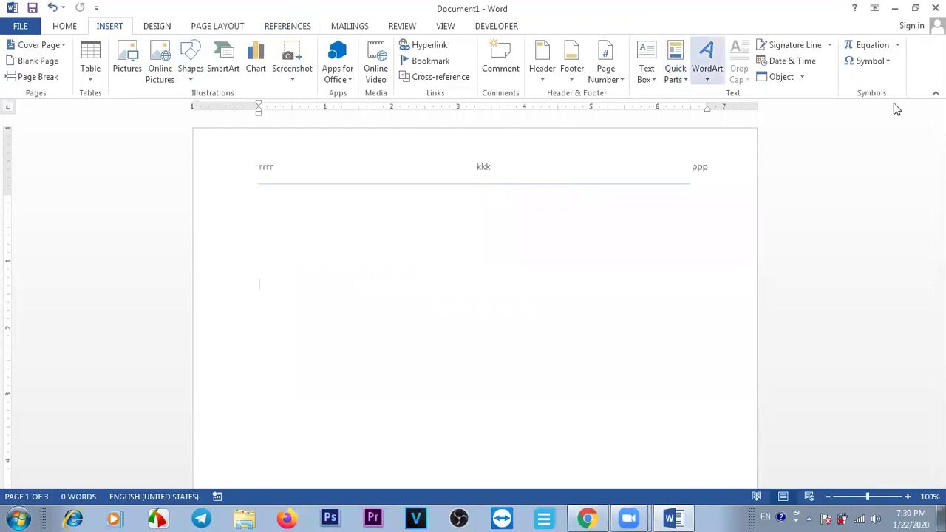
{"action": "left_click", "coordinate": [654, 81]}
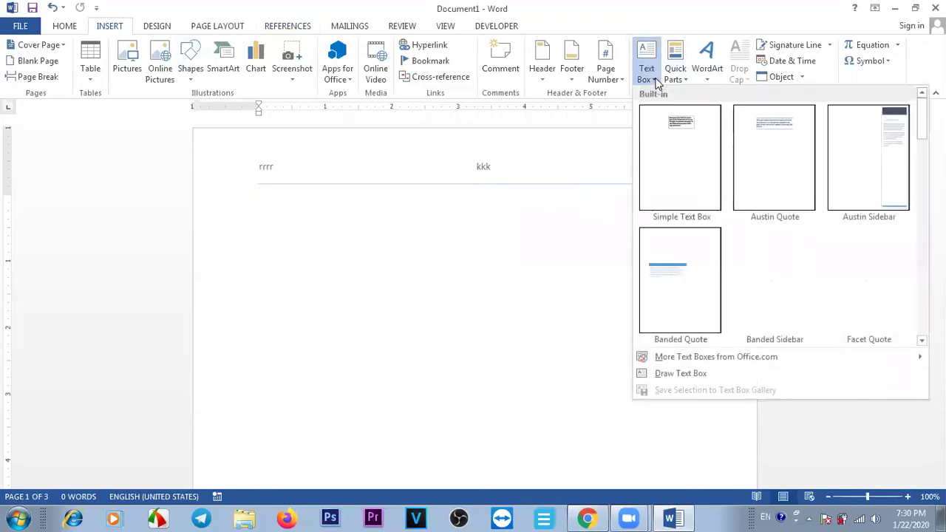
{"action": "left_click", "coordinate": [545, 274]}
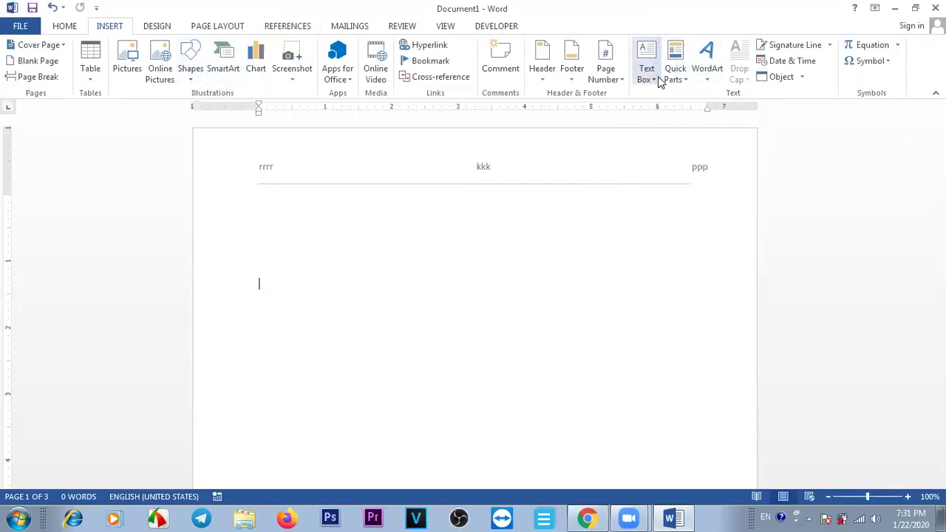
{"action": "left_click", "coordinate": [655, 78]}
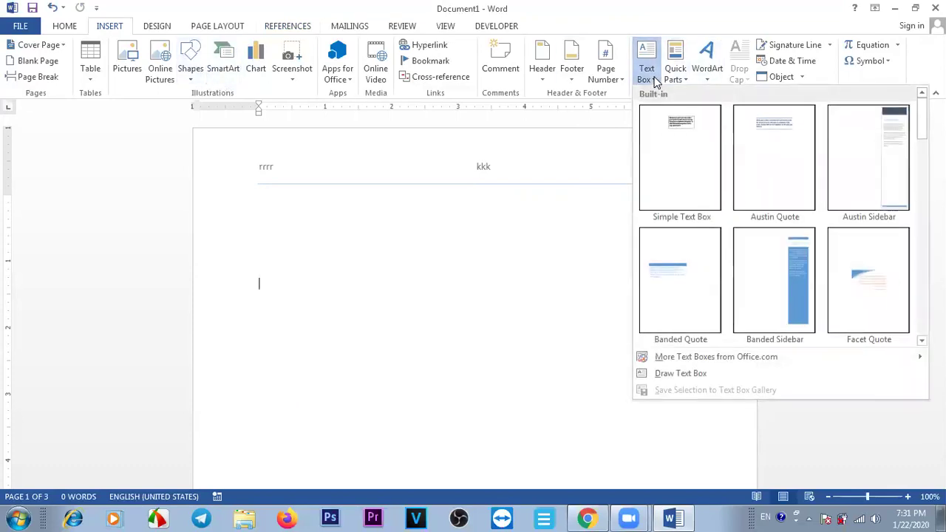
{"action": "left_click", "coordinate": [673, 140]}
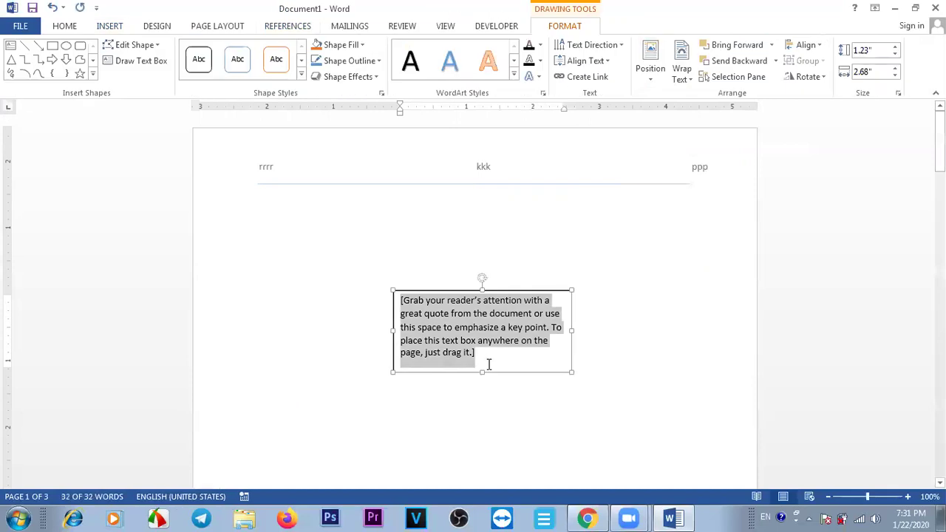
Switch to Khmer input, replace the placeholder with two Khmer words, and select them
{"action": "key", "text": "alt"}
{"action": "key", "text": "alt+shift"}
{"action": "left_click", "coordinate": [481, 354]}
{"action": "type", "text": "fd"}
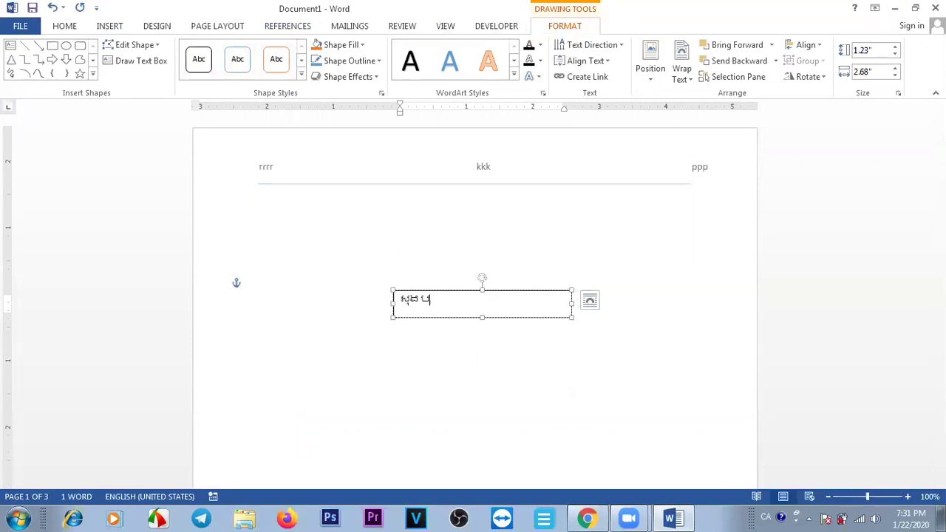
{"action": "type", "text": "៊ុនហង"}
{"action": "key", "text": "shift+Home"}
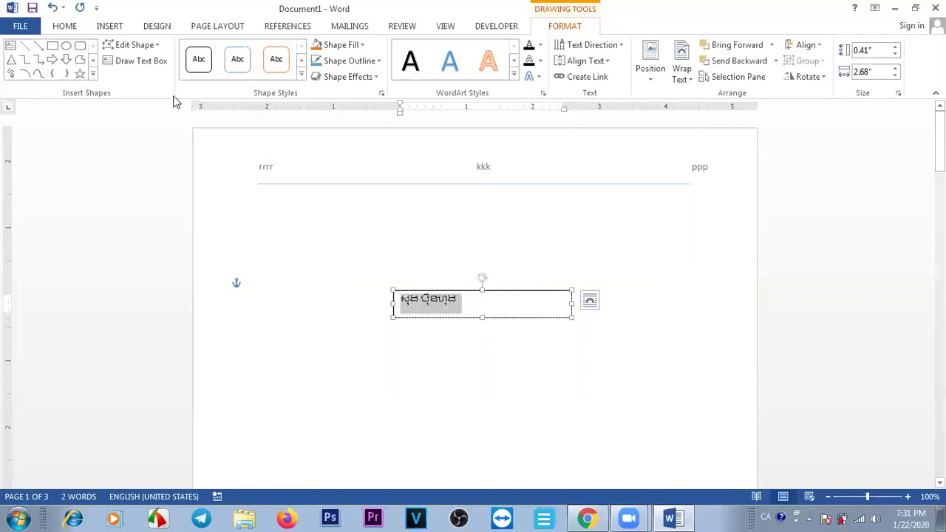
{"action": "left_click", "coordinate": [64, 26]}
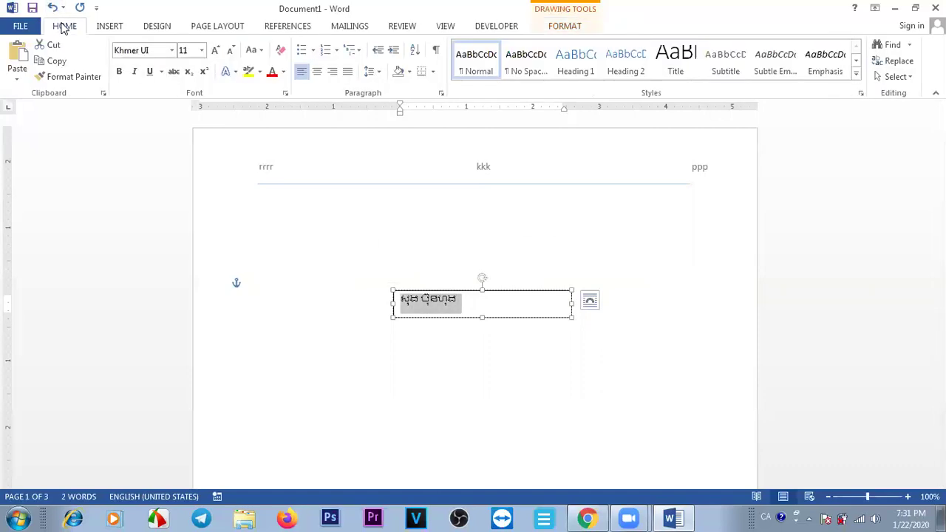
Set the text box's Khmer text in Khmer OS Muol Light
{"action": "left_click", "coordinate": [172, 49]}
{"action": "left_click", "coordinate": [196, 168]}
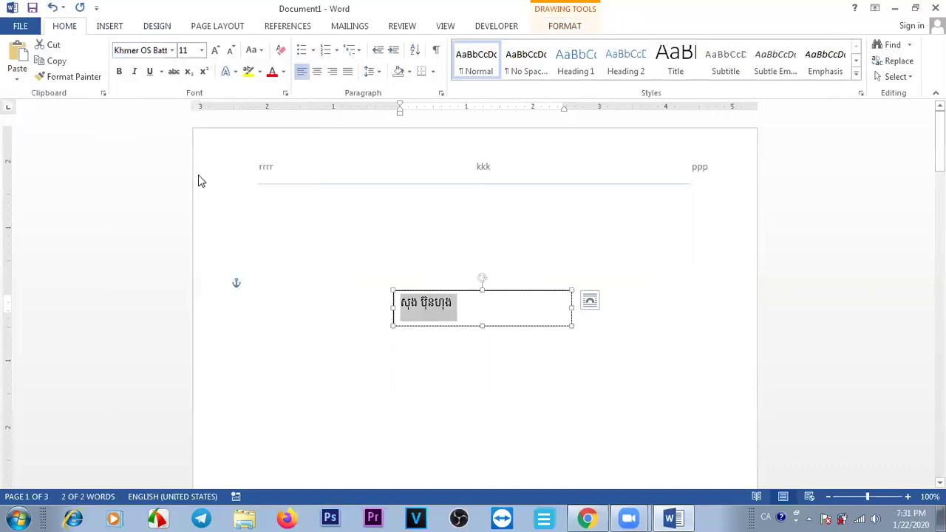
{"action": "left_click", "coordinate": [172, 49]}
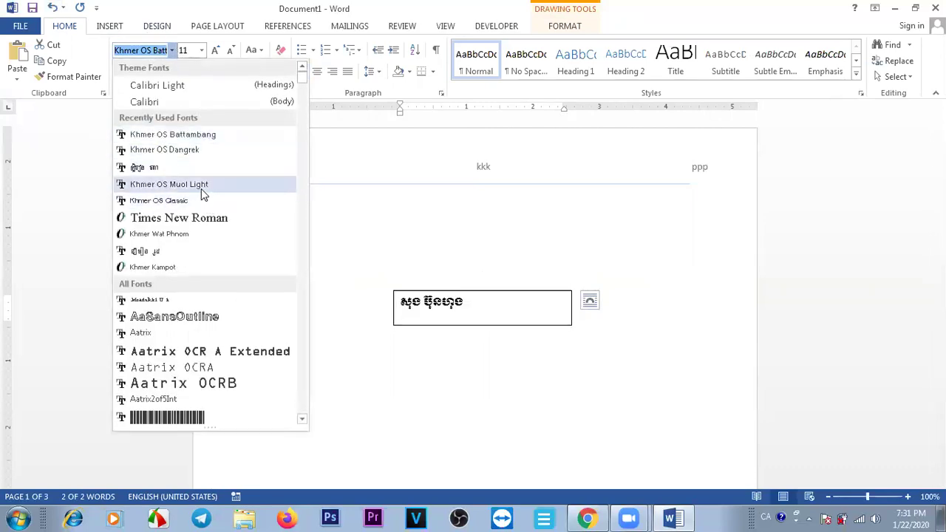
{"action": "left_click", "coordinate": [199, 185]}
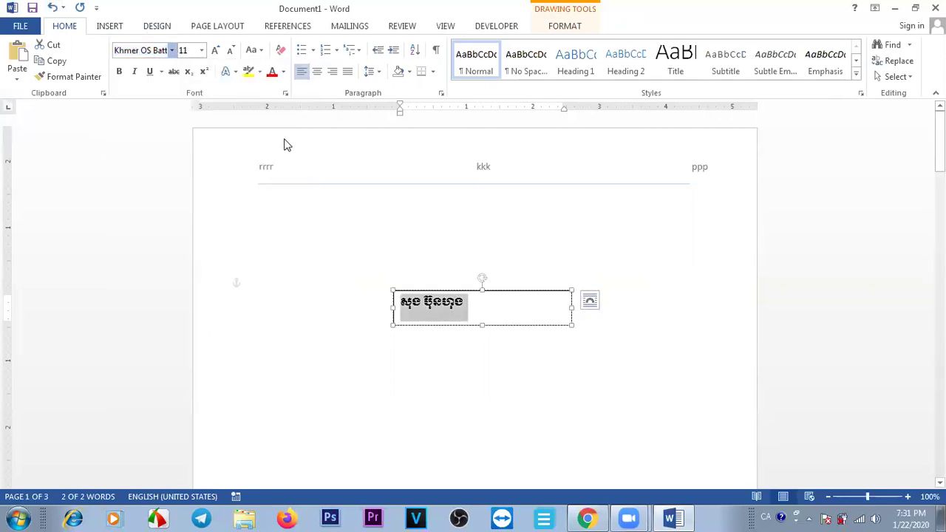
{"action": "left_click", "coordinate": [648, 258]}
Remove the text box border with Shape Outline set to No Outline
{"action": "left_click", "coordinate": [556, 293]}
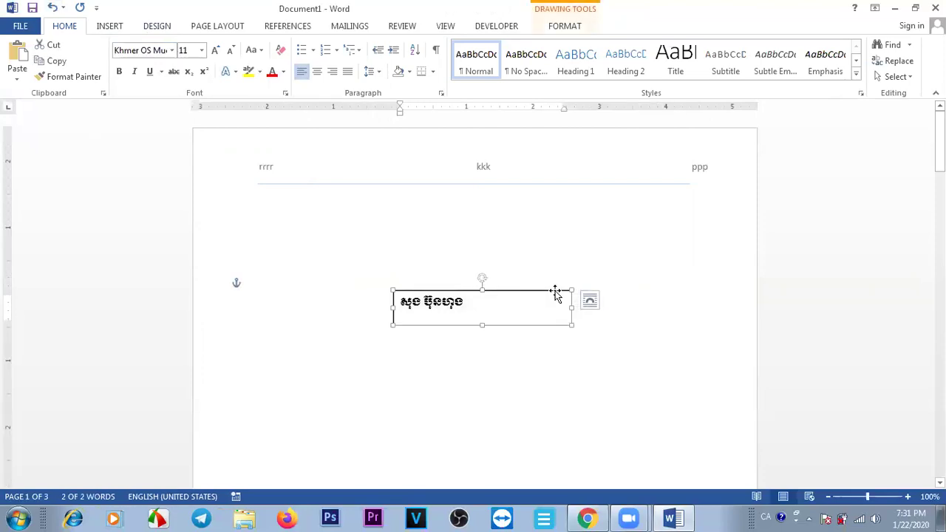
{"action": "left_click", "coordinate": [566, 27]}
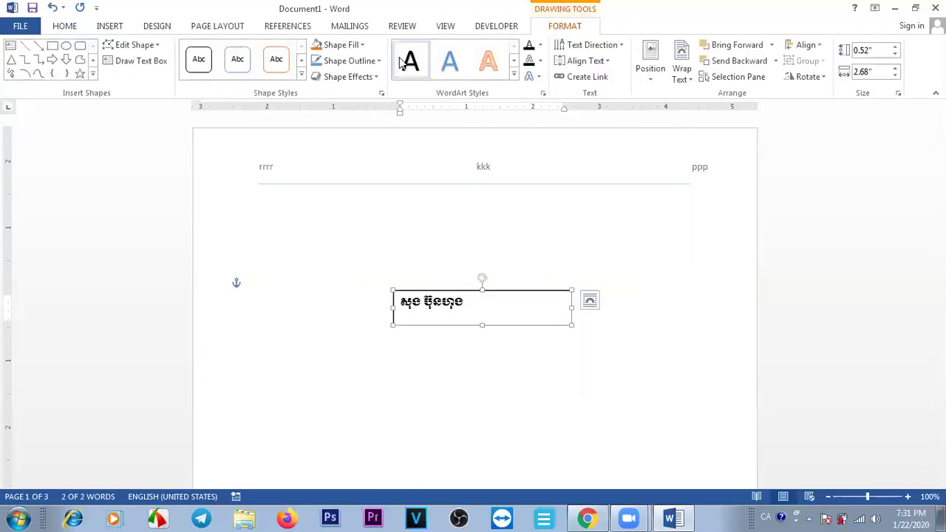
{"action": "left_click", "coordinate": [362, 44]}
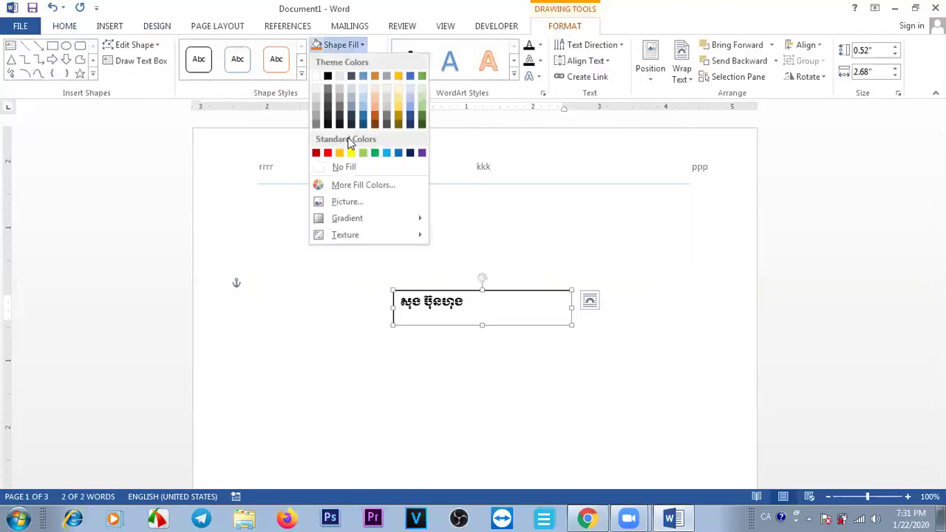
{"action": "left_click", "coordinate": [377, 49]}
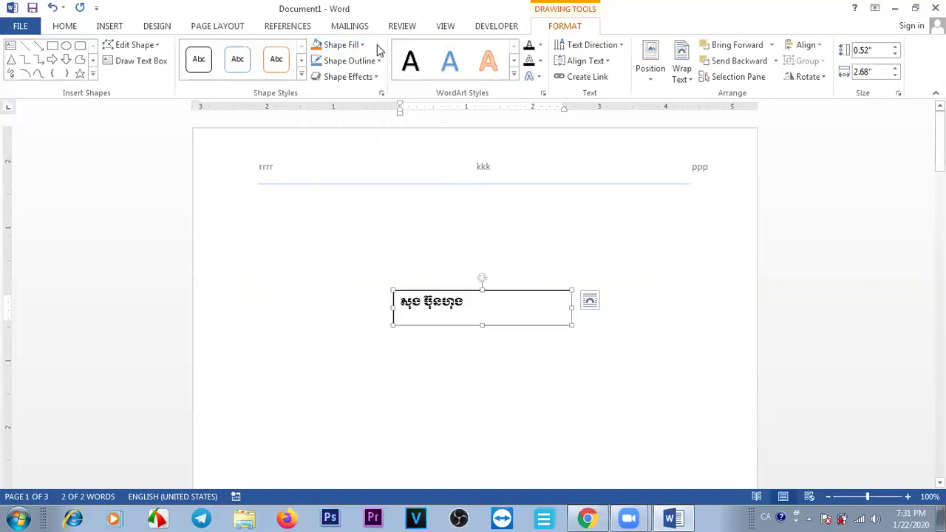
{"action": "left_click", "coordinate": [378, 60]}
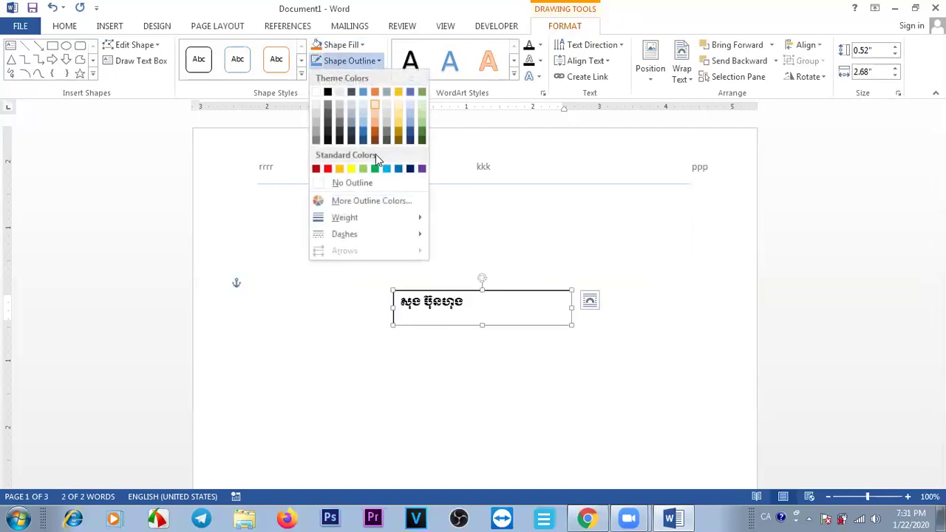
{"action": "left_click", "coordinate": [352, 187]}
Move the text box under the header and narrow it from the right
{"action": "left_click", "coordinate": [463, 325]}
{"action": "left_click_drag", "start_coordinate": [595, 278], "coordinate": [622, 256]}
{"action": "left_click", "coordinate": [578, 353]}
{"action": "left_click", "coordinate": [474, 279]}
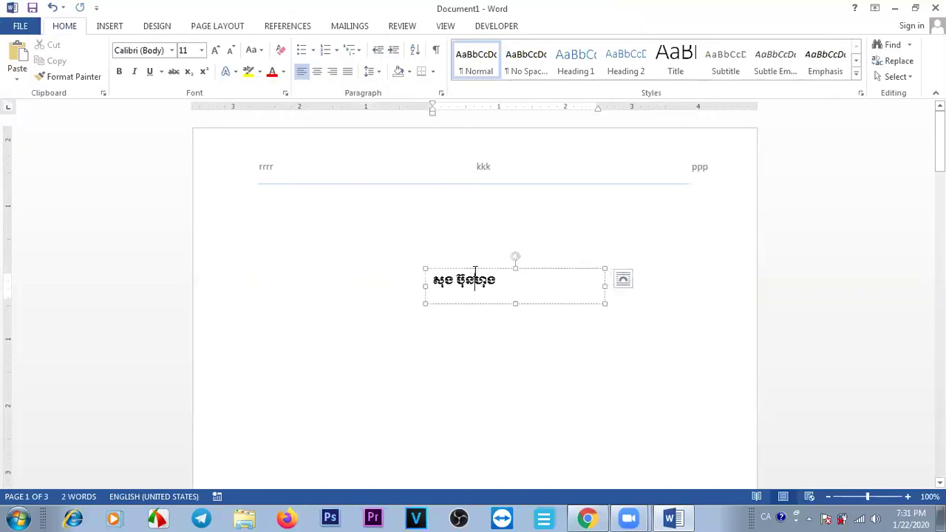
{"action": "left_click", "coordinate": [543, 268]}
{"action": "mouse_move", "coordinate": [543, 268]}
{"action": "left_mouse_down"}
{"action": "mouse_move", "coordinate": [518, 275]}
{"action": "mouse_move", "coordinate": [542, 248]}
{"action": "mouse_move", "coordinate": [570, 239]}
{"action": "left_mouse_up"}
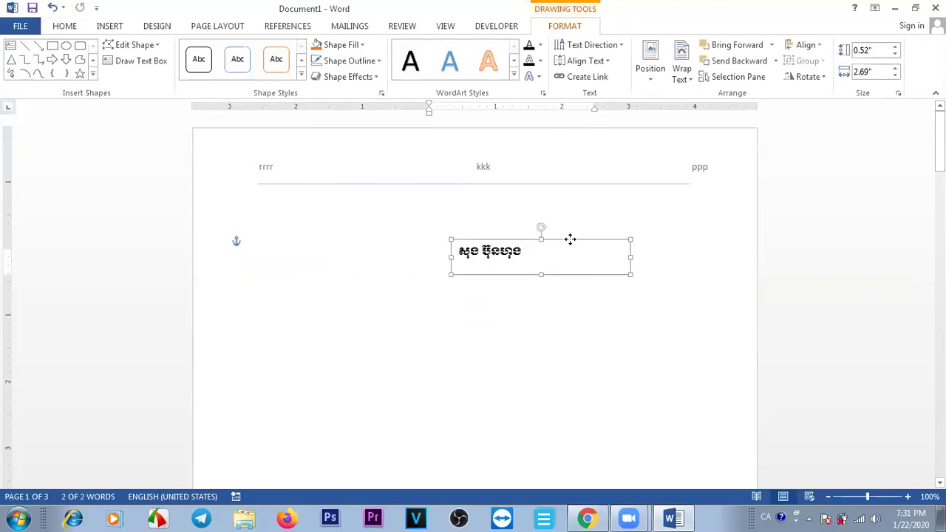
{"action": "mouse_move", "coordinate": [632, 256]}
{"action": "left_mouse_down"}
{"action": "mouse_move", "coordinate": [548, 256]}
{"action": "mouse_move", "coordinate": [522, 242]}
{"action": "mouse_move", "coordinate": [513, 215]}
{"action": "left_mouse_up"}
{"action": "left_click", "coordinate": [509, 334]}
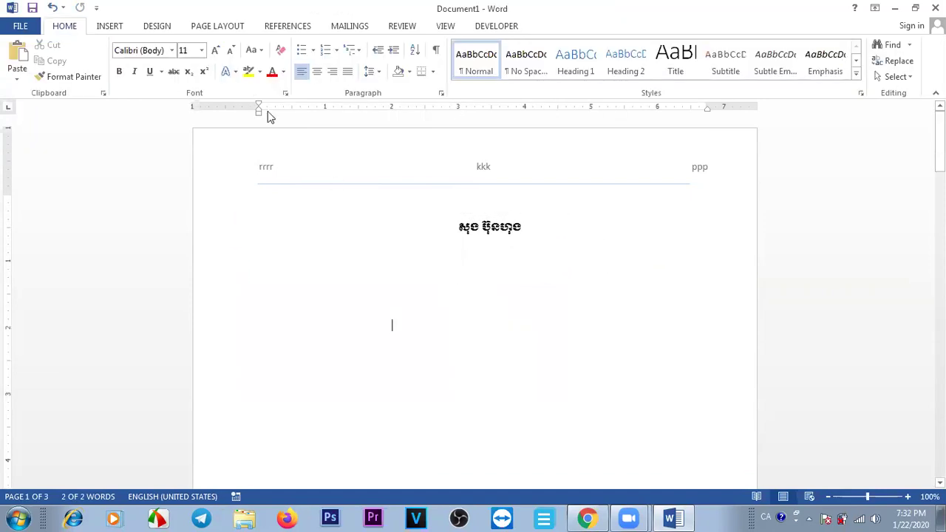
Nudge the Khmer heading box slightly left and down
{"action": "left_click", "coordinate": [112, 27]}
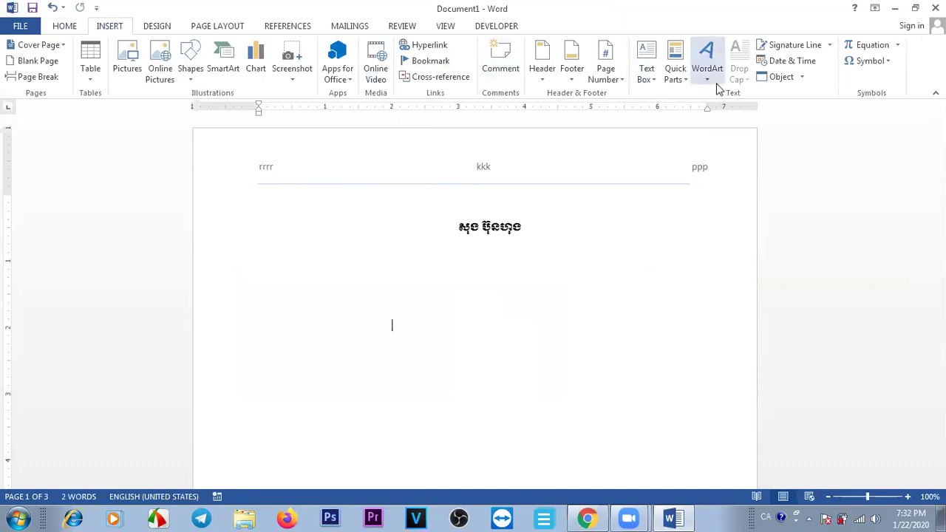
{"action": "left_click", "coordinate": [649, 74]}
{"action": "key", "text": "Escape"}
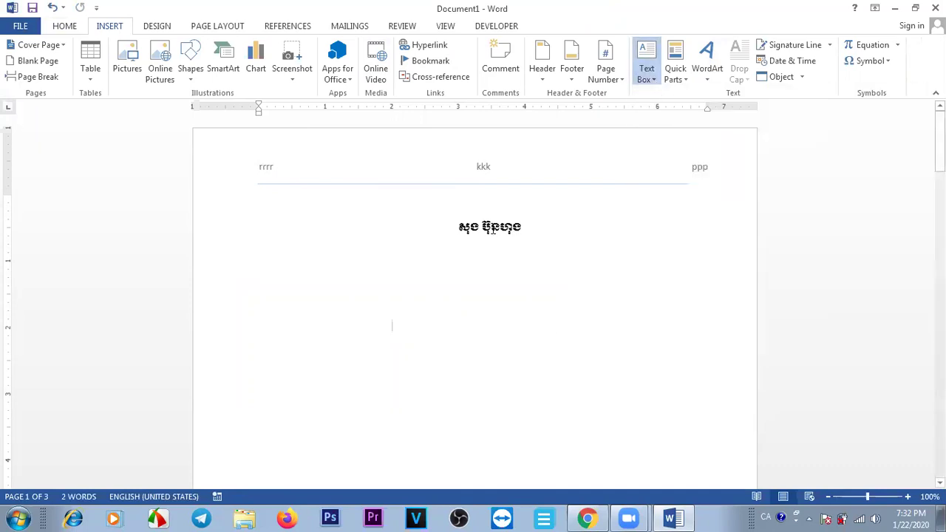
{"action": "left_click", "coordinate": [492, 229]}
{"action": "left_click_drag", "start_coordinate": [513, 217], "coordinate": [491, 228]}
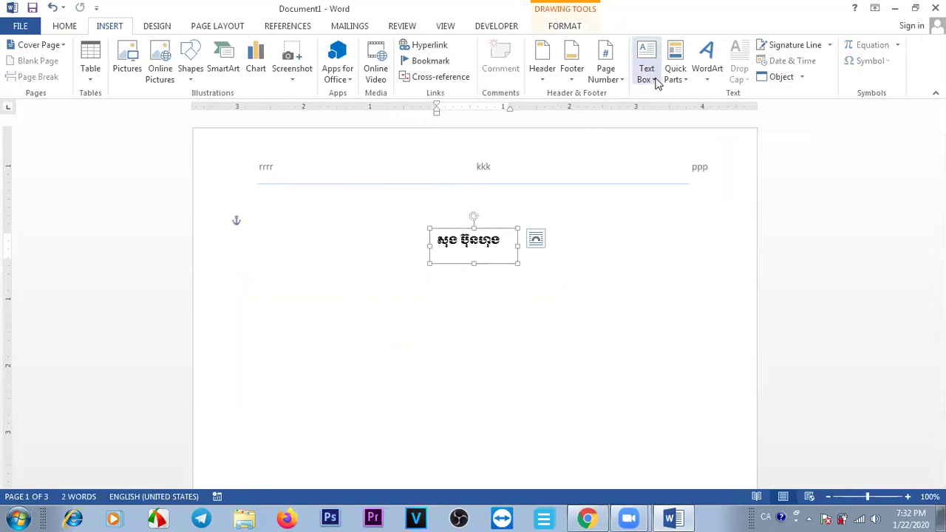
{"action": "left_click", "coordinate": [509, 336]}
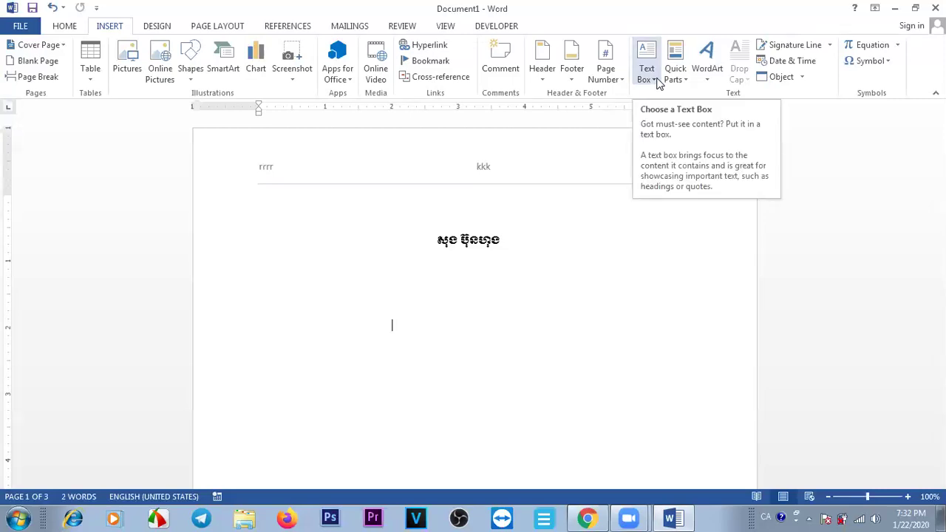
{"action": "left_click", "coordinate": [687, 80]}
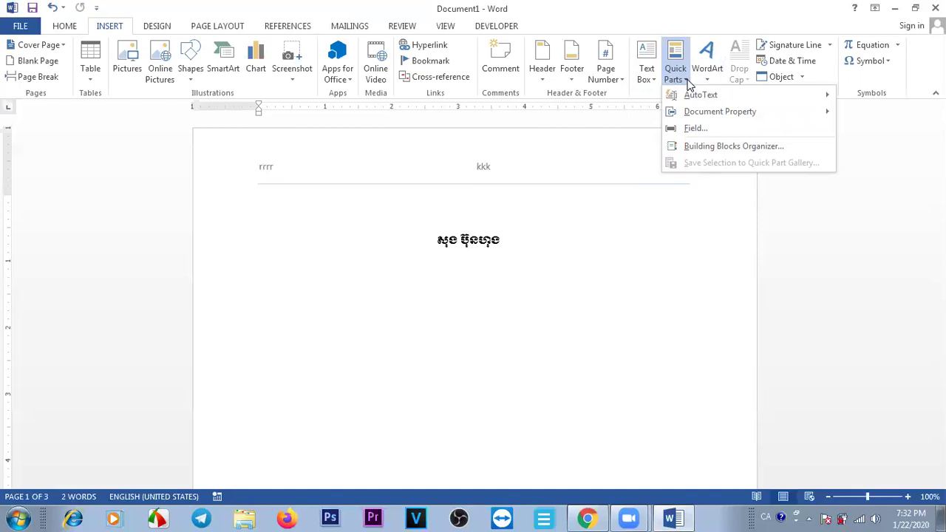
{"action": "mouse_move", "coordinate": [705, 100]}
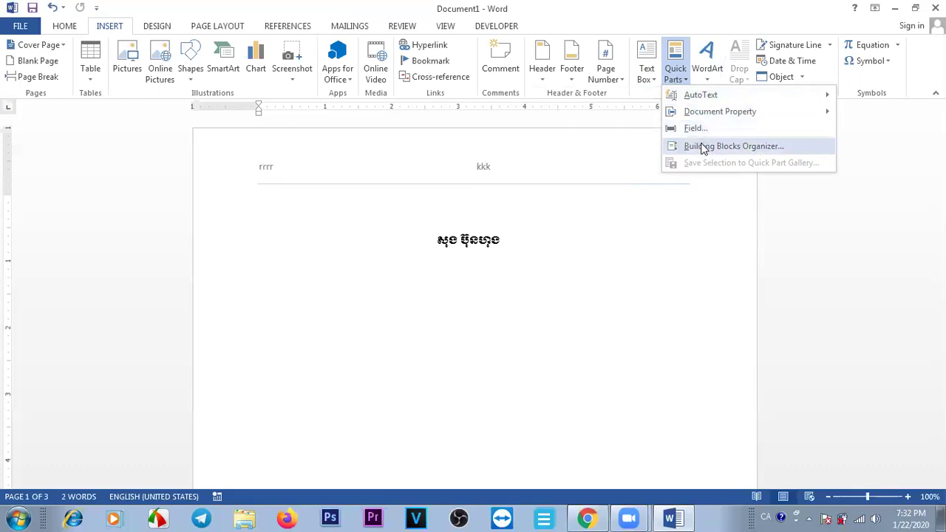
Drag the Khmer heading box slightly up to sit just below the header line
{"action": "left_click", "coordinate": [483, 291]}
{"action": "left_click", "coordinate": [470, 240]}
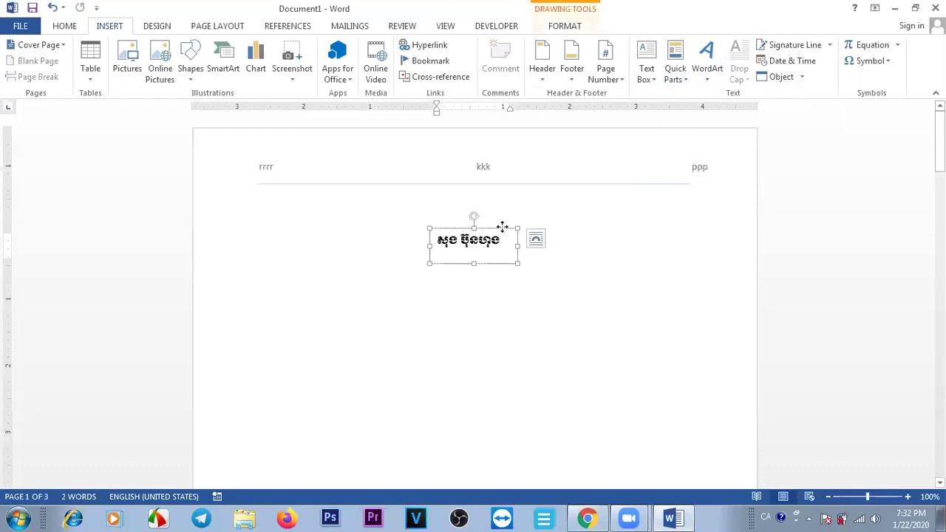
{"action": "left_click_drag", "start_coordinate": [503, 228], "coordinate": [513, 212]}
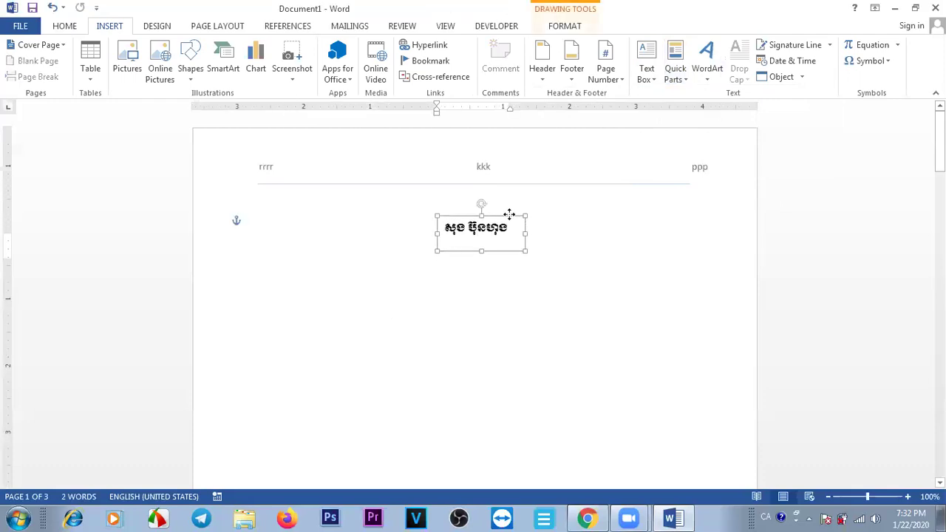
{"action": "left_click", "coordinate": [513, 307]}
Browse the Quick Parts and Text Effects galleries, then return to the Insert ribbon
{"action": "left_click", "coordinate": [686, 82]}
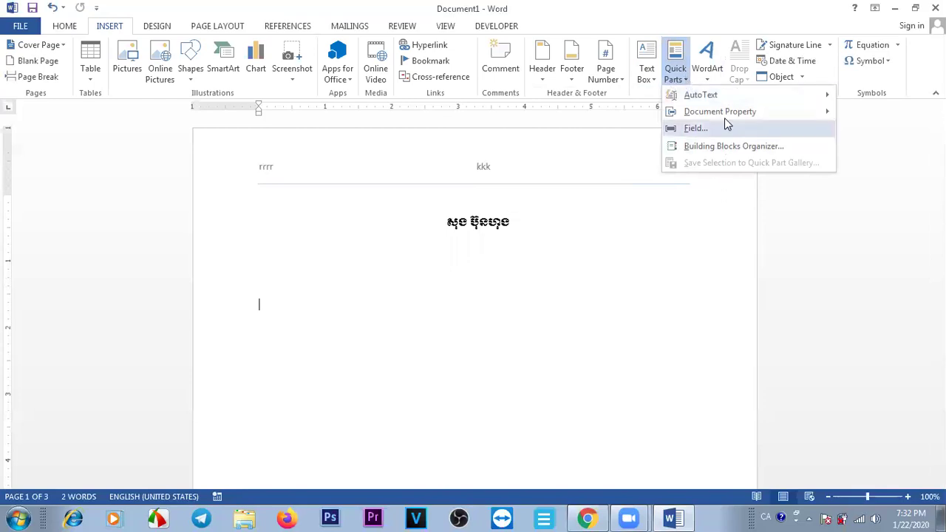
{"action": "mouse_move", "coordinate": [805, 113]}
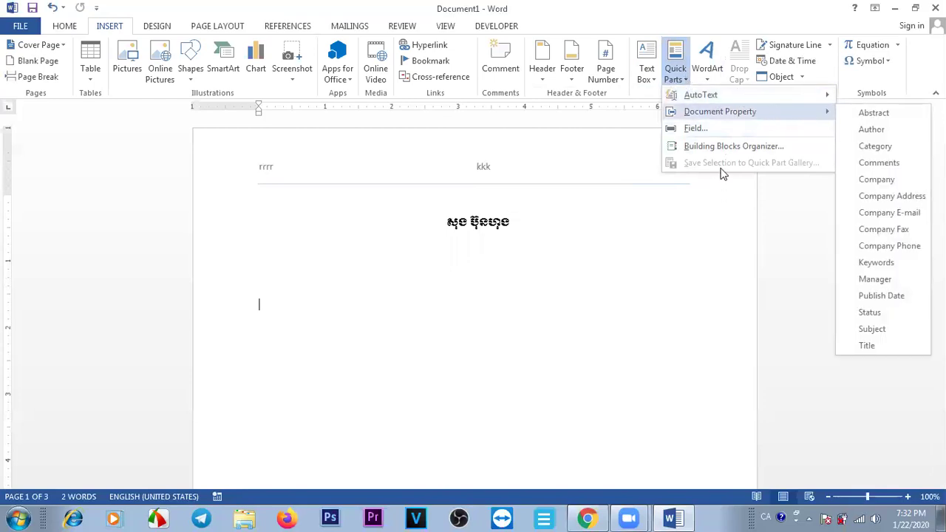
{"action": "left_click", "coordinate": [538, 306]}
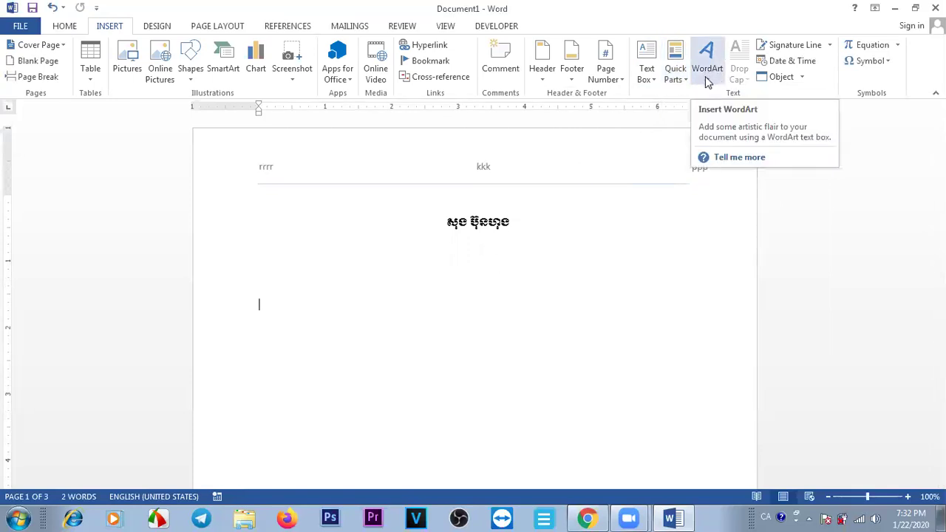
{"action": "left_click", "coordinate": [64, 26]}
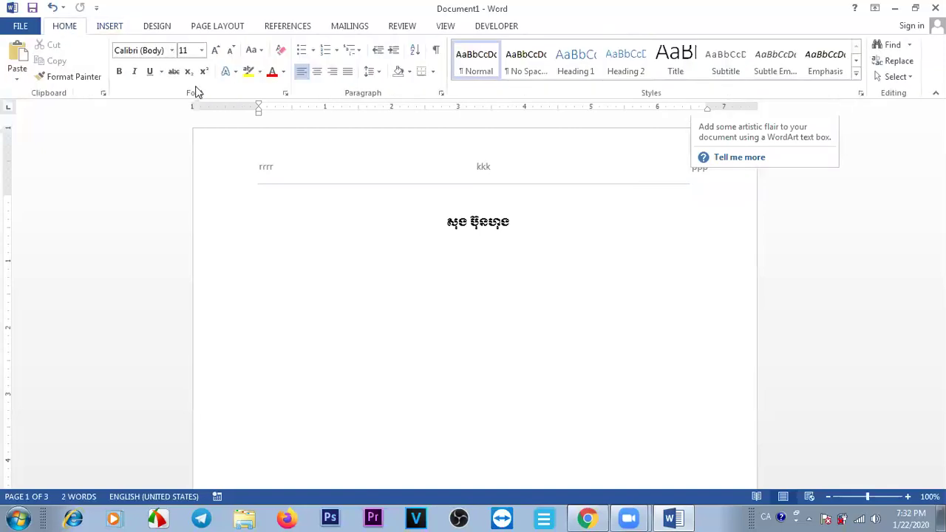
{"action": "left_click", "coordinate": [236, 72]}
{"action": "left_click", "coordinate": [615, 303]}
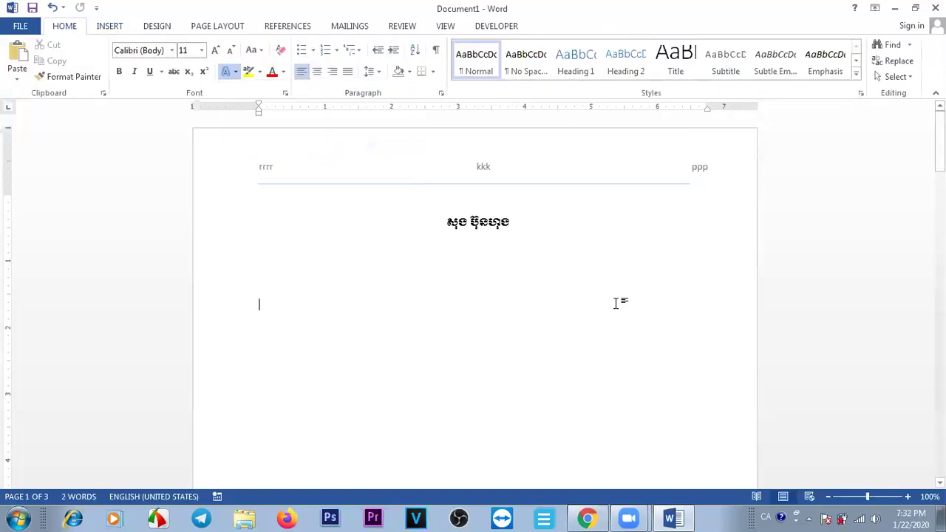
{"action": "left_click", "coordinate": [107, 25]}
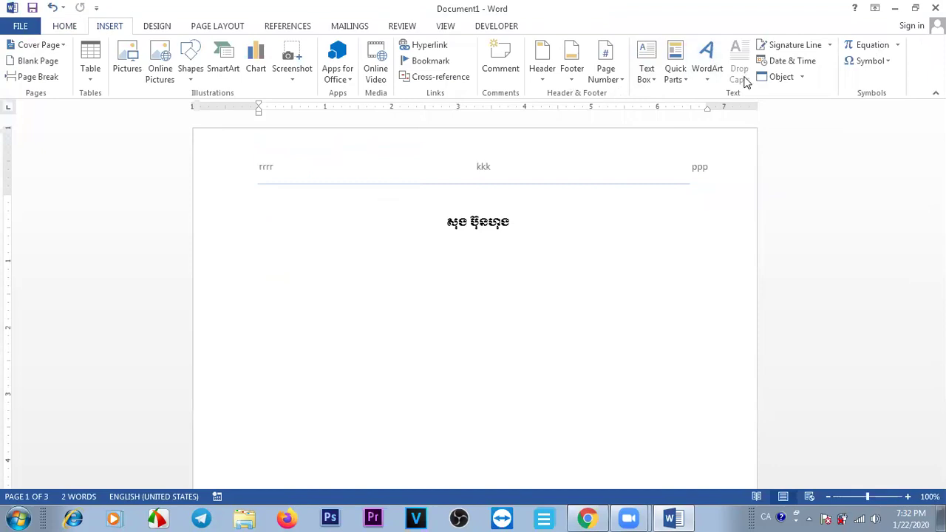
Insert a blue WordArt near the page centre and type a Khmer word over its placeholder
{"action": "left_click", "coordinate": [707, 74]}
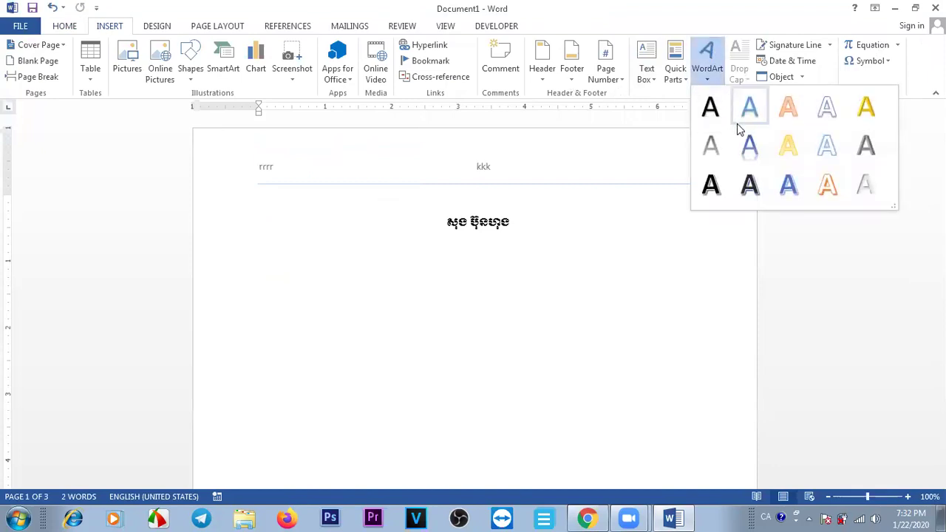
{"action": "left_click", "coordinate": [787, 185]}
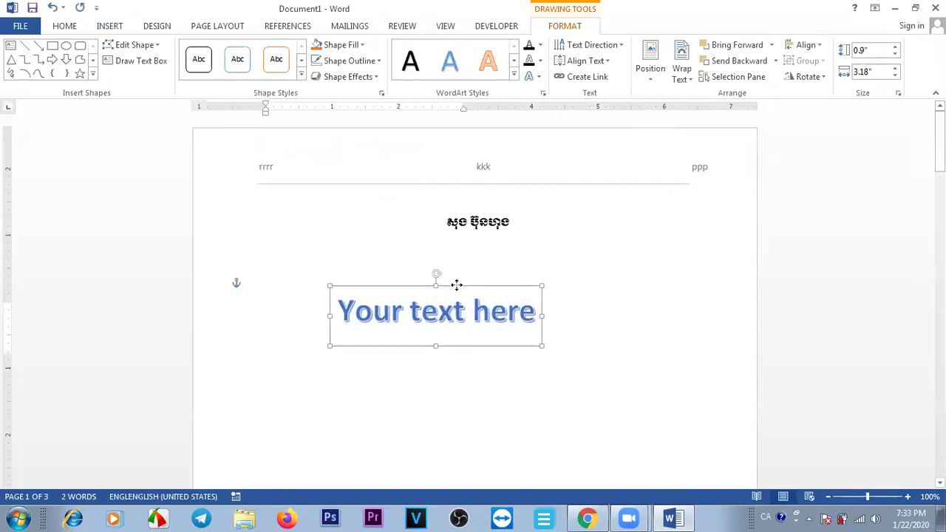
{"action": "left_click_drag", "start_coordinate": [386, 297], "coordinate": [487, 278]}
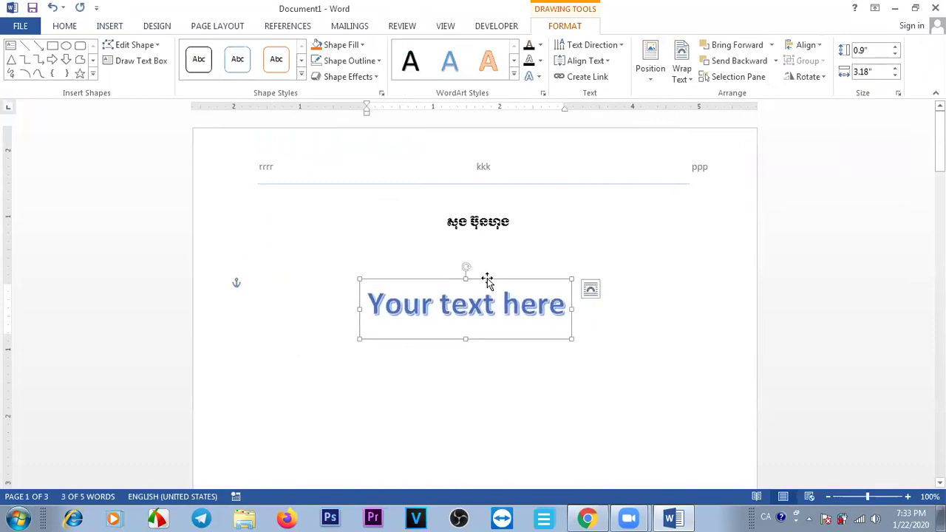
{"action": "triple_click", "coordinate": [563, 307]}
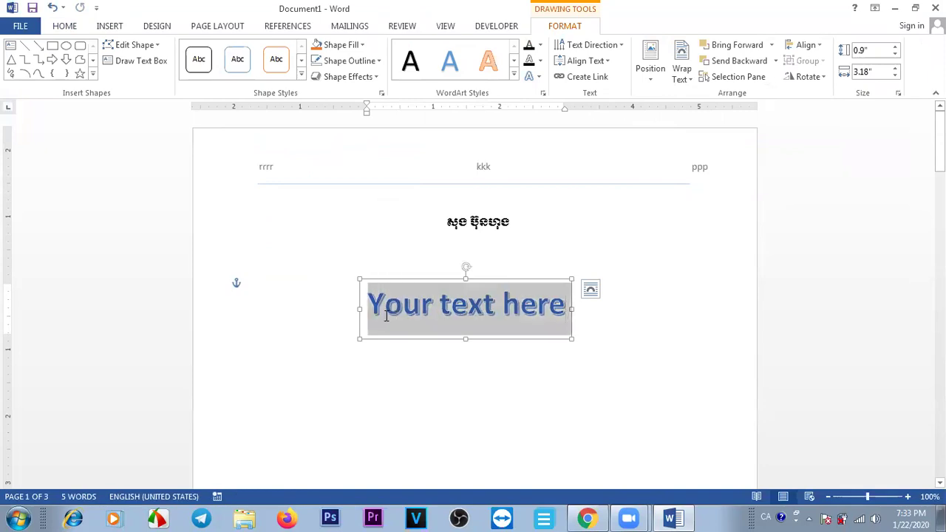
{"action": "type", "text": "ស្ប"}
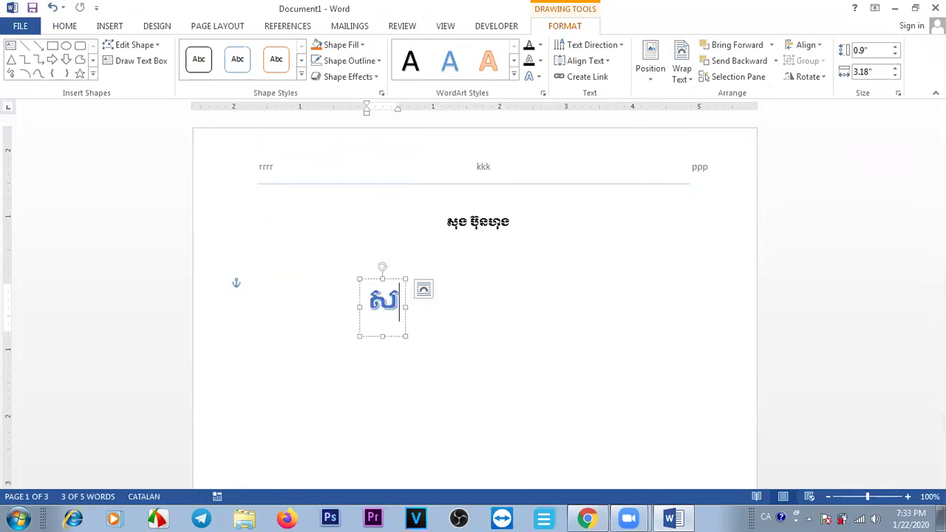
{"action": "type", "text": "សដ"}
{"action": "key", "text": "BackSpace"}
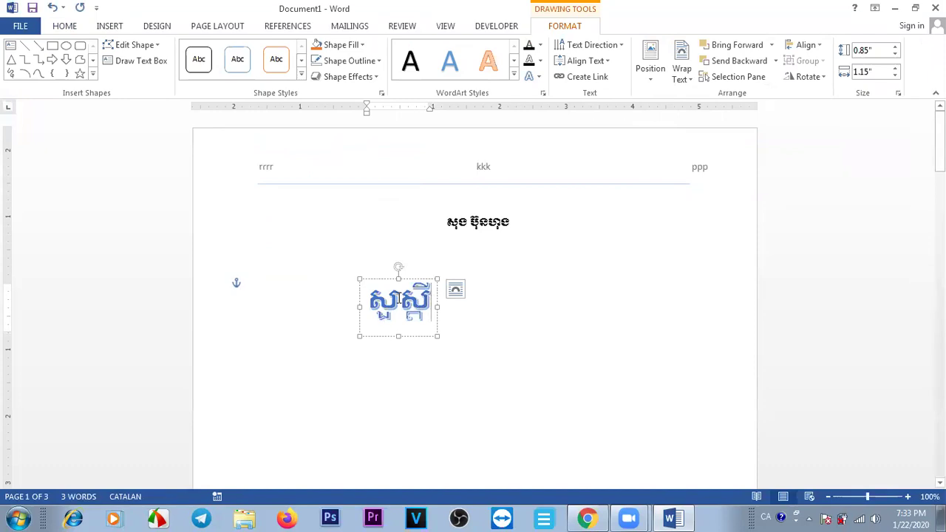
{"action": "key", "text": "ctrl+a"}
Apply Khmer OS Muol Light to the WordArt text and nudge the box right
{"action": "left_click", "coordinate": [65, 25]}
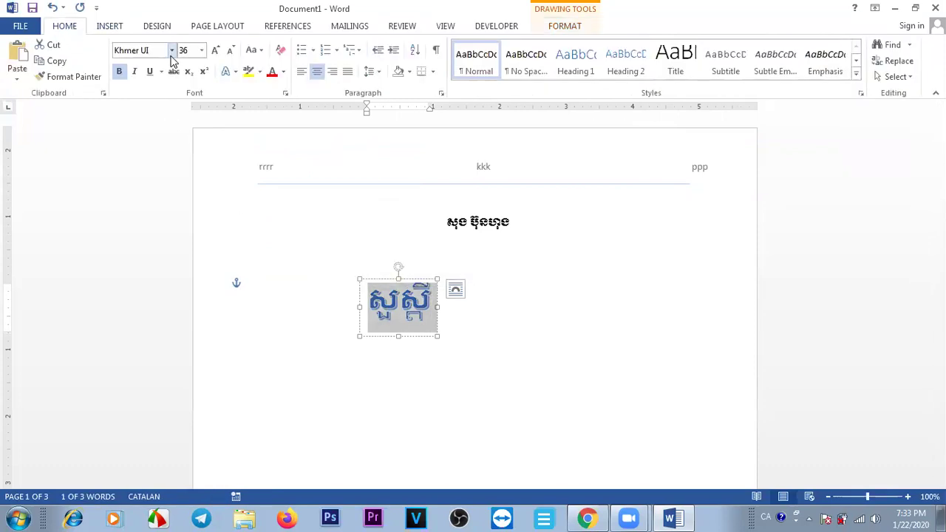
{"action": "left_click", "coordinate": [171, 49]}
{"action": "left_click", "coordinate": [186, 135]}
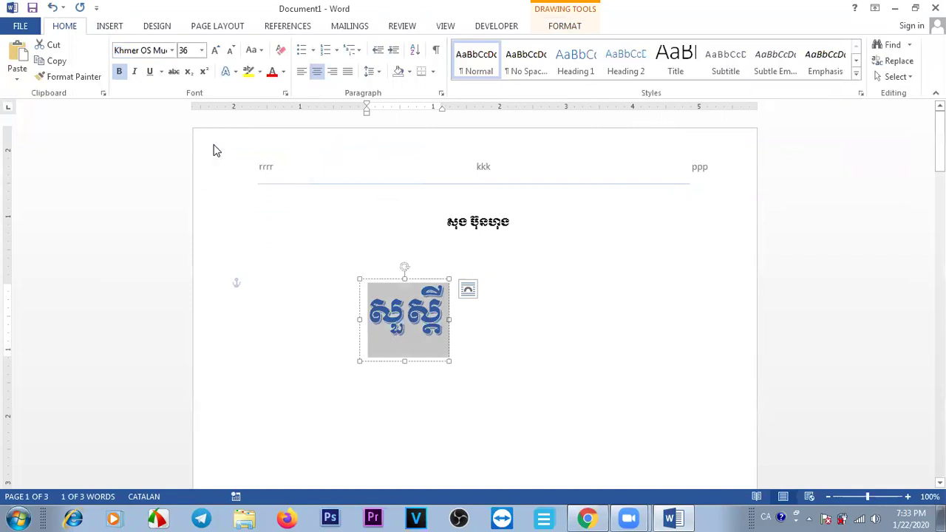
{"action": "left_click_drag", "start_coordinate": [426, 281], "coordinate": [527, 265]}
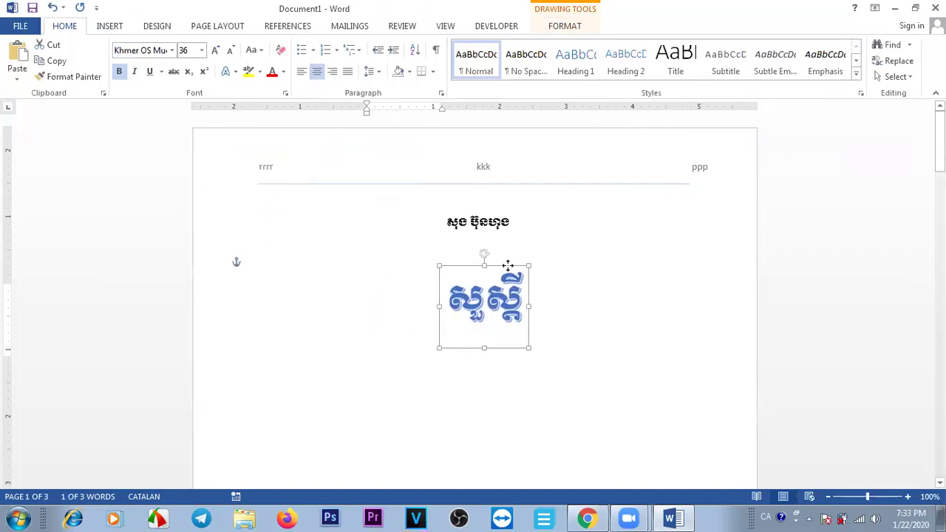
{"action": "left_click", "coordinate": [623, 340]}
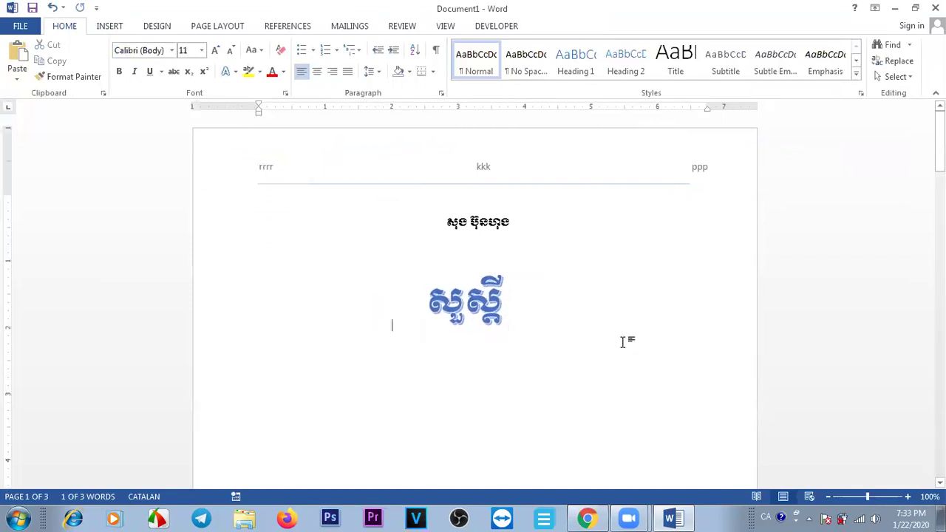
Undo an accidental page break and paste, then centre the WordArt beneath the Khmer heading
{"action": "left_click", "coordinate": [234, 71]}
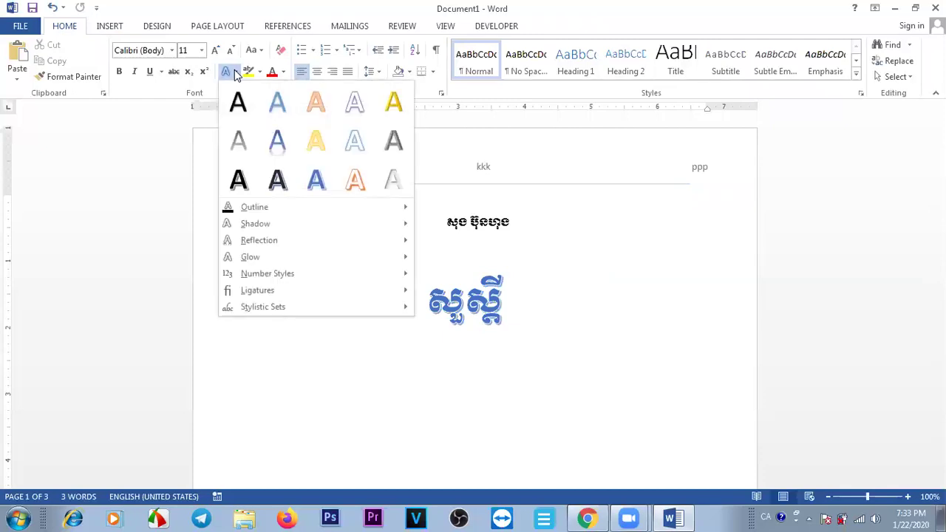
{"action": "left_click", "coordinate": [319, 183]}
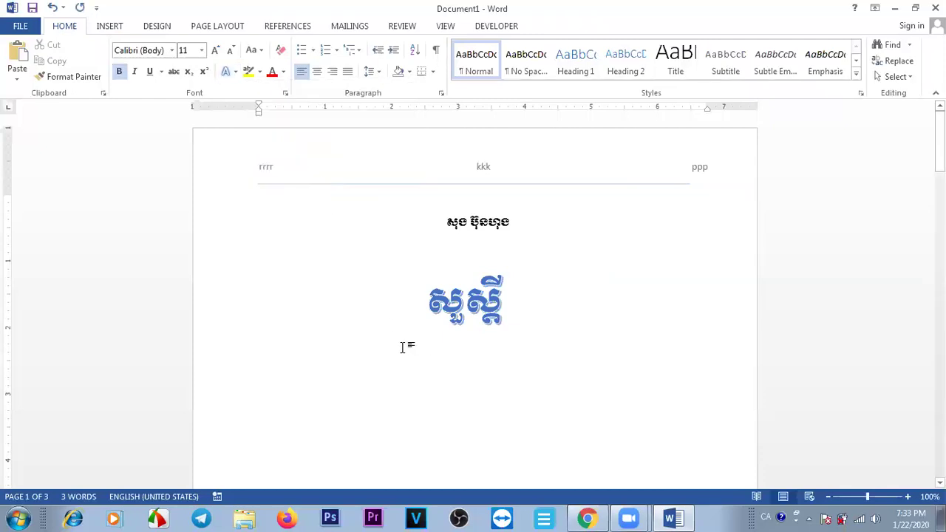
{"action": "key", "text": "ctrl+Return"}
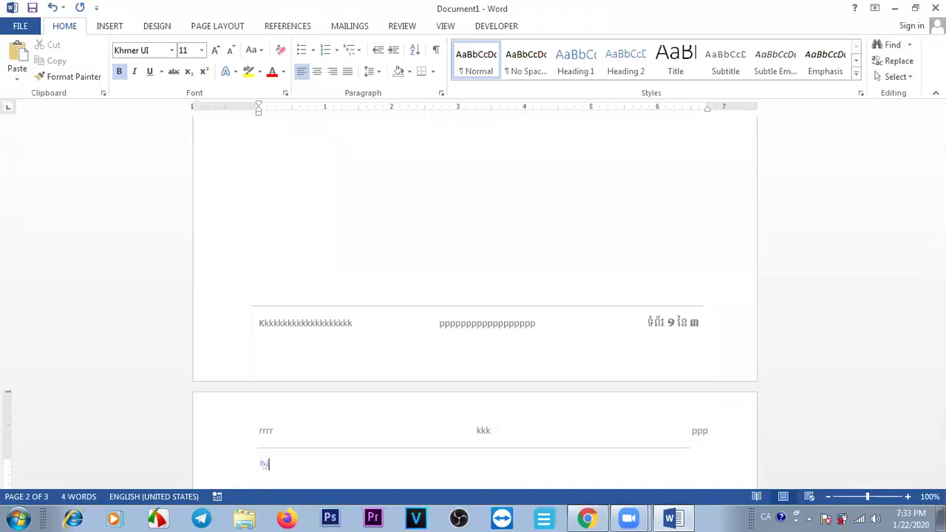
{"action": "key", "text": "ctrl+v"}
{"action": "key", "text": "ctrl+z"}
{"action": "key", "text": "ctrl+z"}
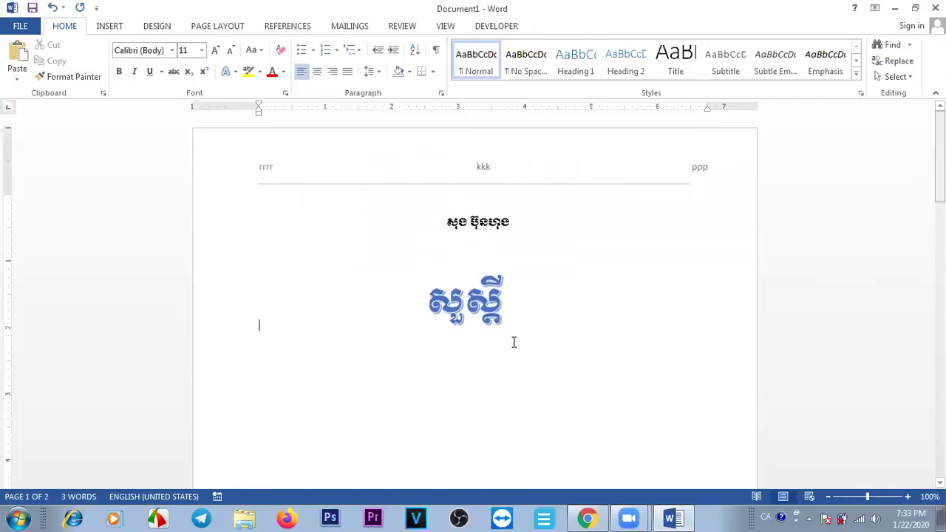
{"action": "left_click", "coordinate": [459, 320]}
{"action": "left_click_drag", "start_coordinate": [475, 269], "coordinate": [508, 266]}
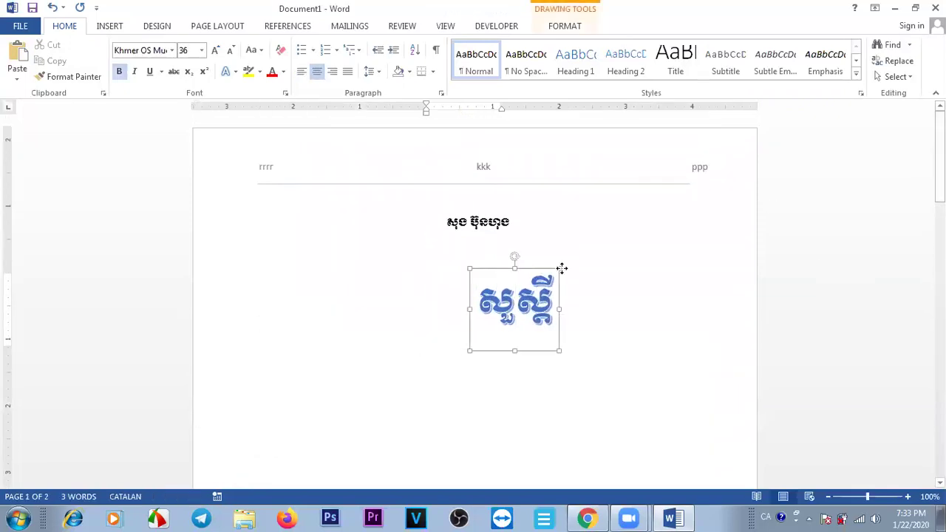
{"action": "left_click", "coordinate": [660, 372]}
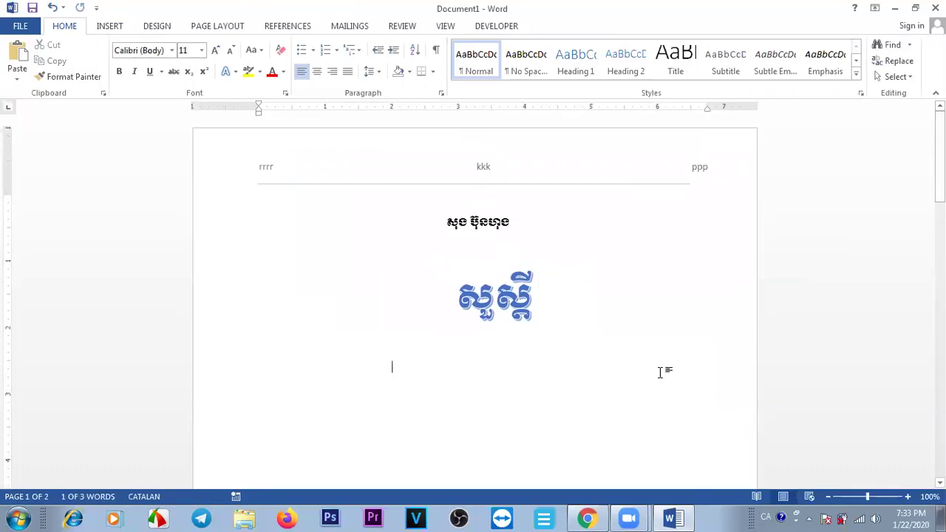
{"action": "left_click", "coordinate": [512, 272]}
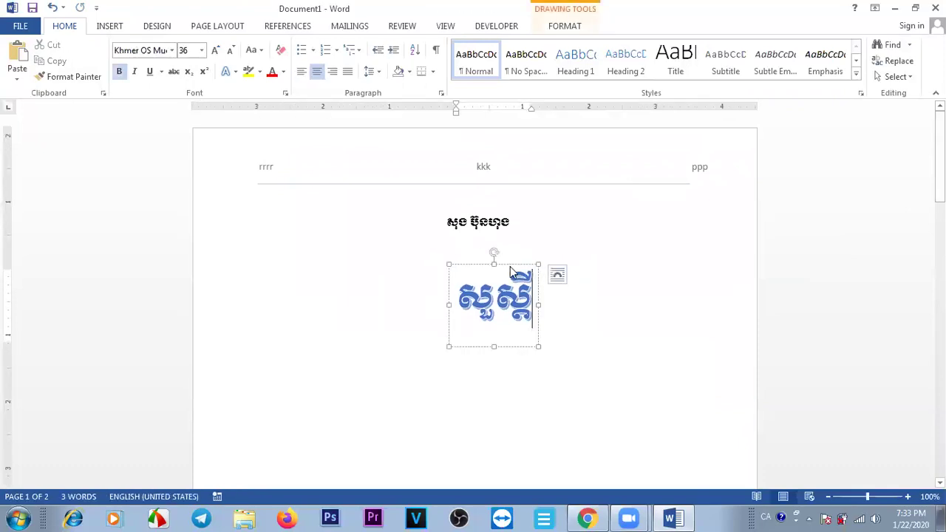
{"action": "left_click", "coordinate": [567, 26]}
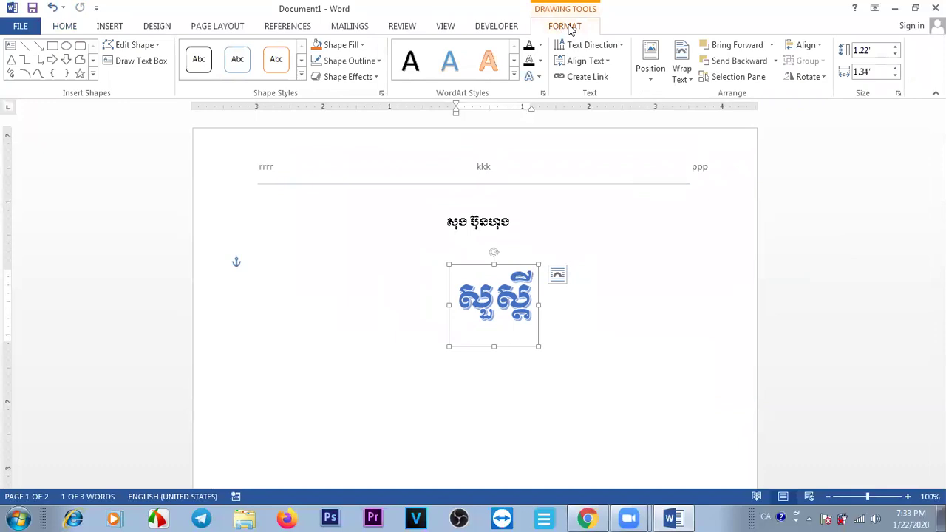
Look through the WordArt's fill and outline colour menus, then open the Text Fill colours
{"action": "left_click", "coordinate": [359, 46]}
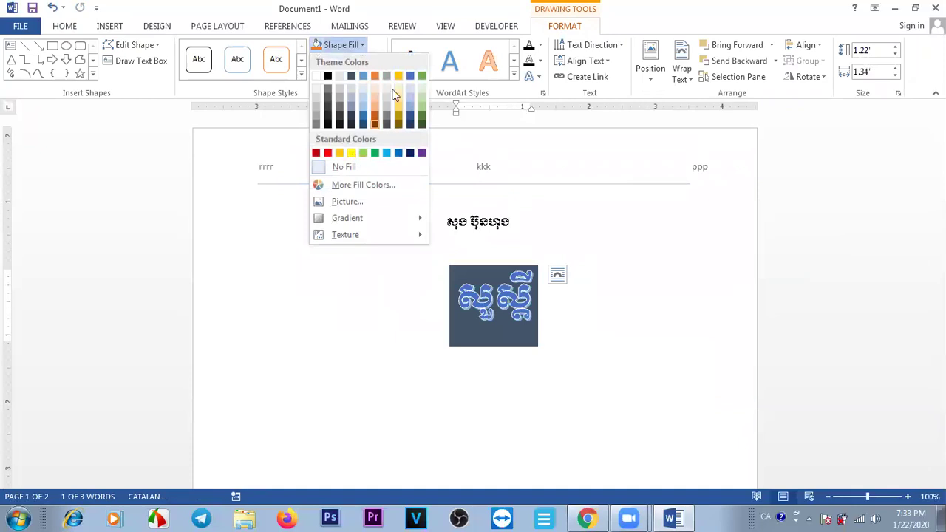
{"action": "left_click", "coordinate": [680, 13]}
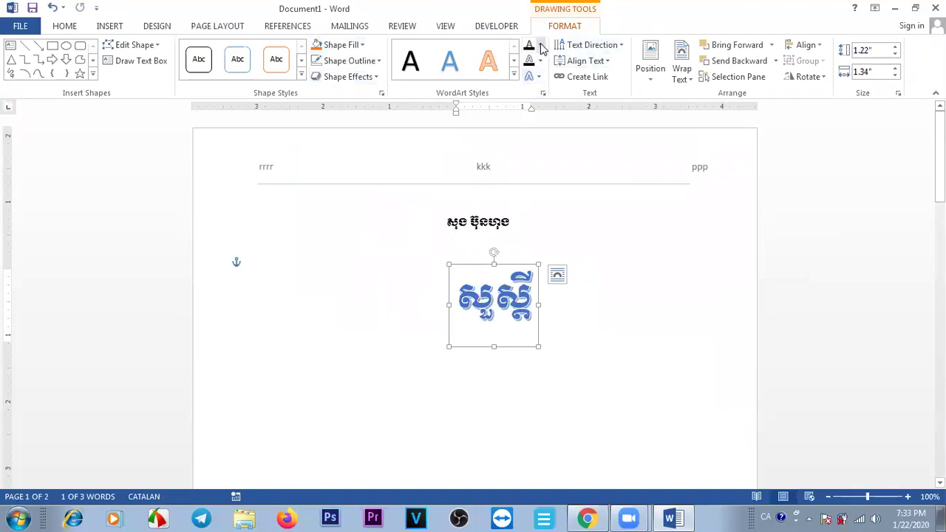
{"action": "left_click", "coordinate": [361, 44]}
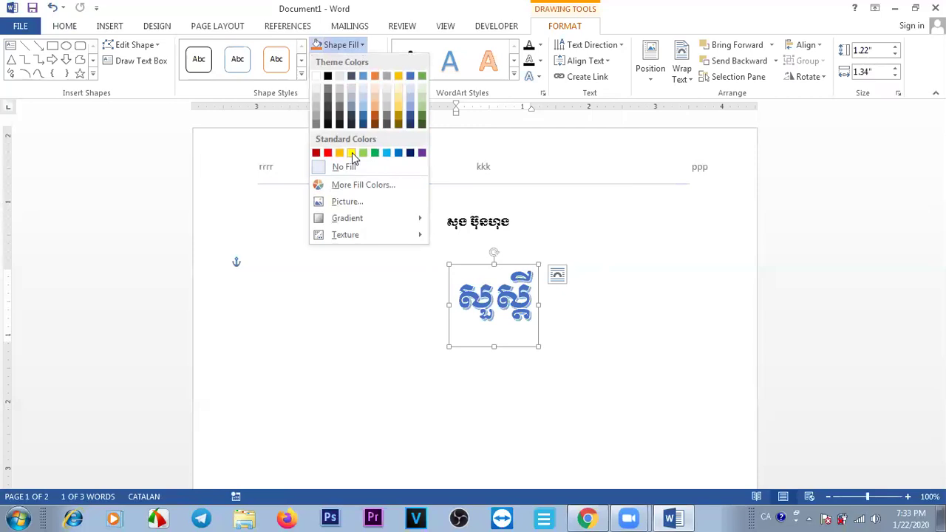
{"action": "left_click", "coordinate": [378, 46]}
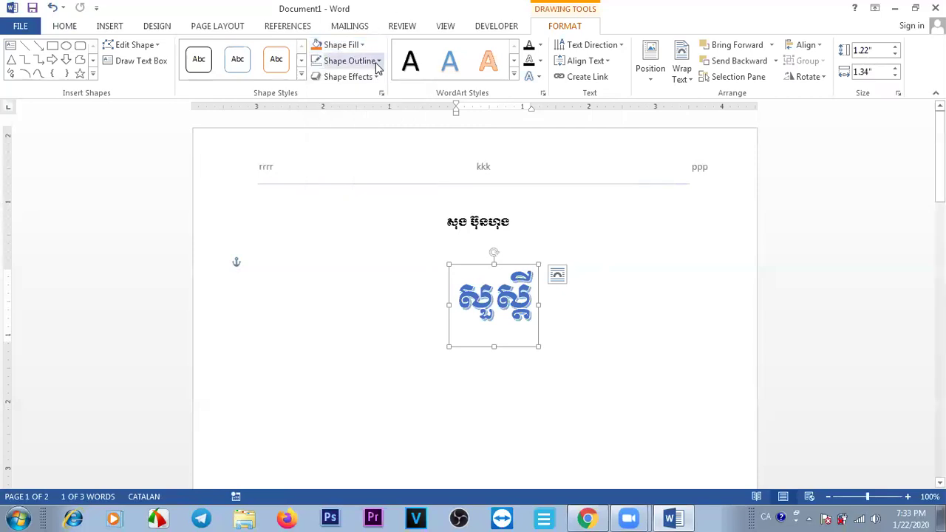
{"action": "left_click", "coordinate": [378, 61]}
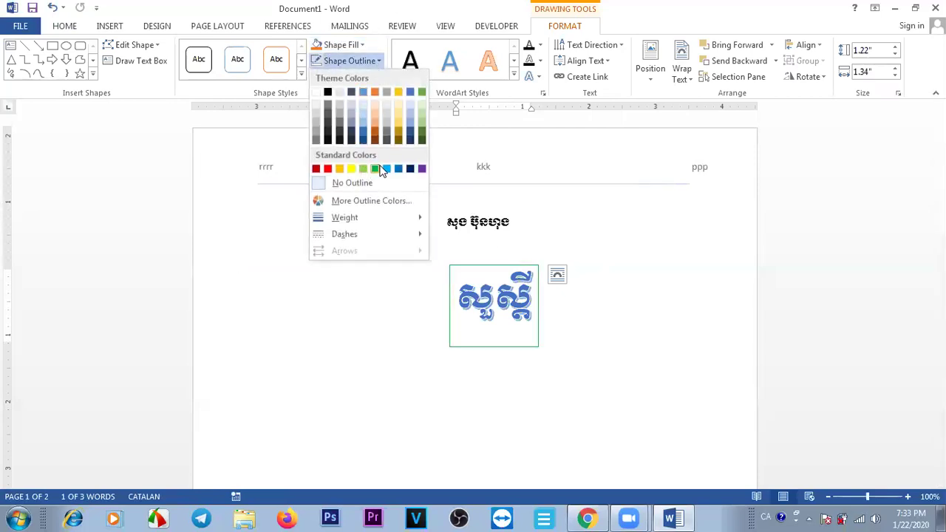
{"action": "left_click", "coordinate": [541, 45]}
{"action": "left_click", "coordinate": [540, 45]}
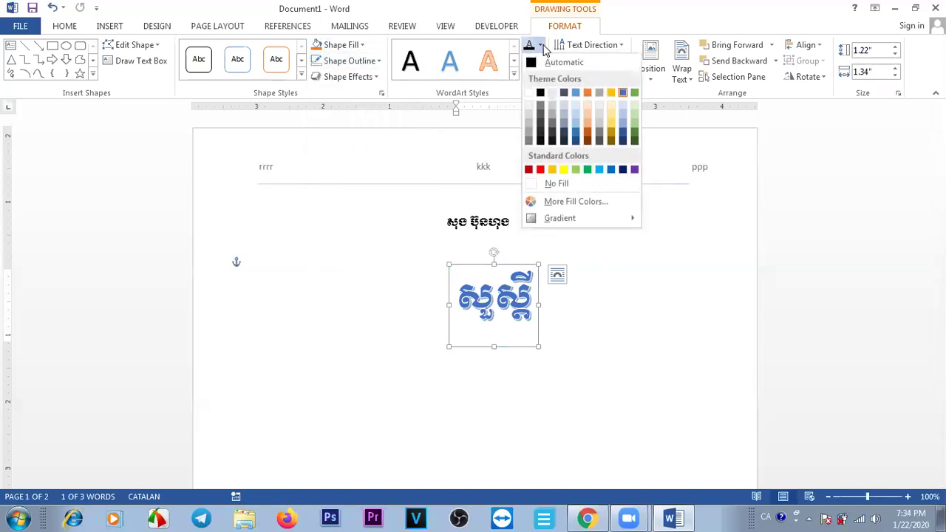
{"action": "left_click", "coordinate": [540, 169]}
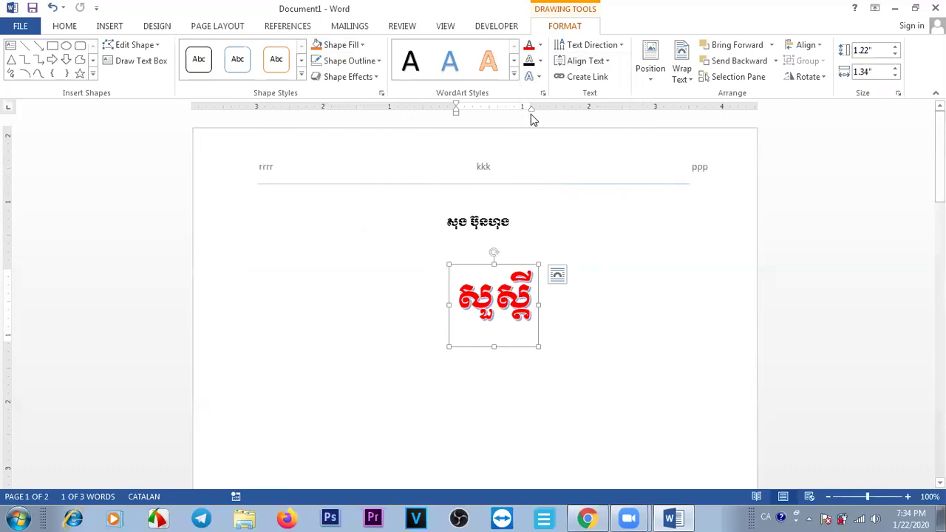
{"action": "left_click", "coordinate": [540, 60]}
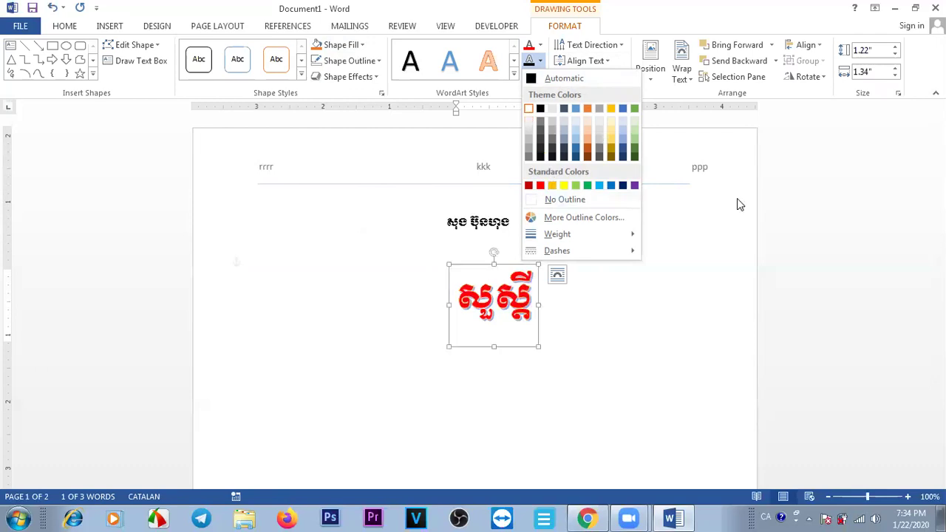
{"action": "left_click", "coordinate": [689, 215]}
{"action": "left_click", "coordinate": [613, 332]}
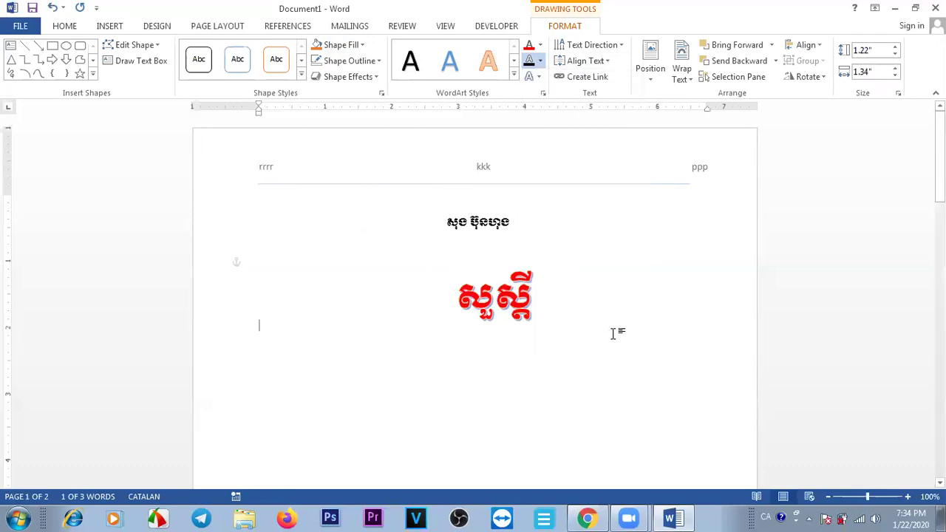
{"action": "left_click", "coordinate": [476, 288]}
{"action": "left_click_drag", "start_coordinate": [512, 264], "coordinate": [493, 246]}
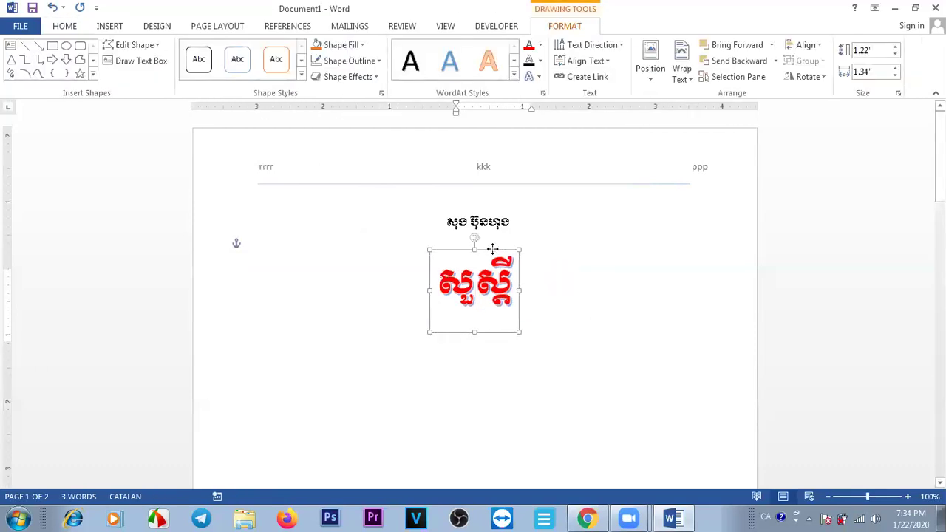
{"action": "left_click", "coordinate": [108, 26]}
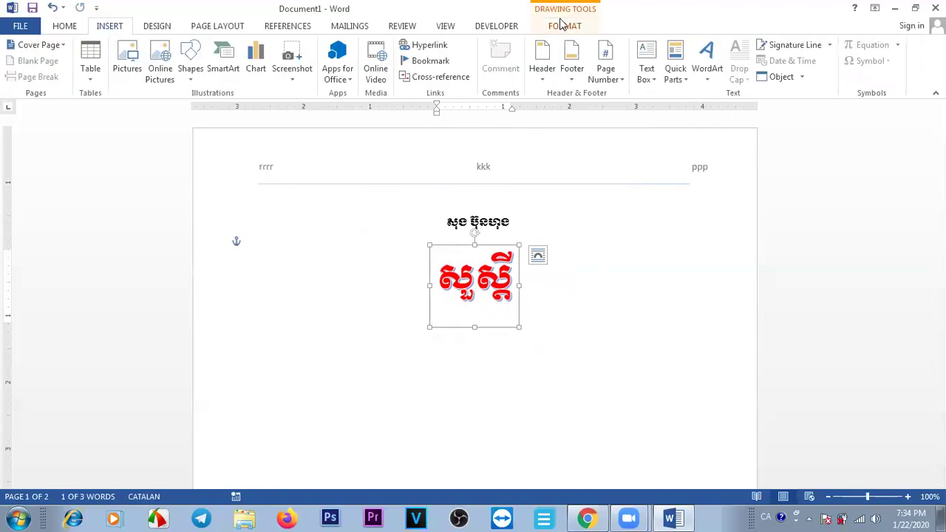
{"action": "left_click", "coordinate": [707, 78]}
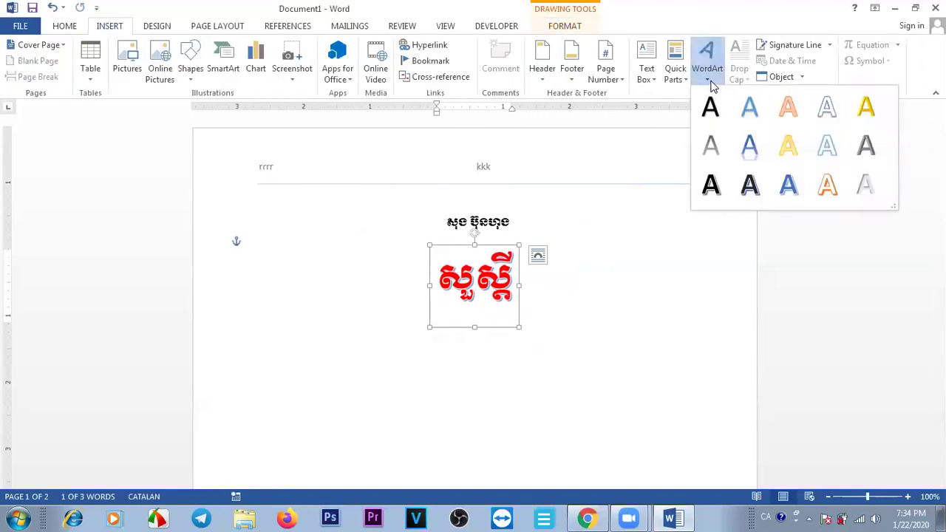
{"action": "left_click", "coordinate": [497, 251]}
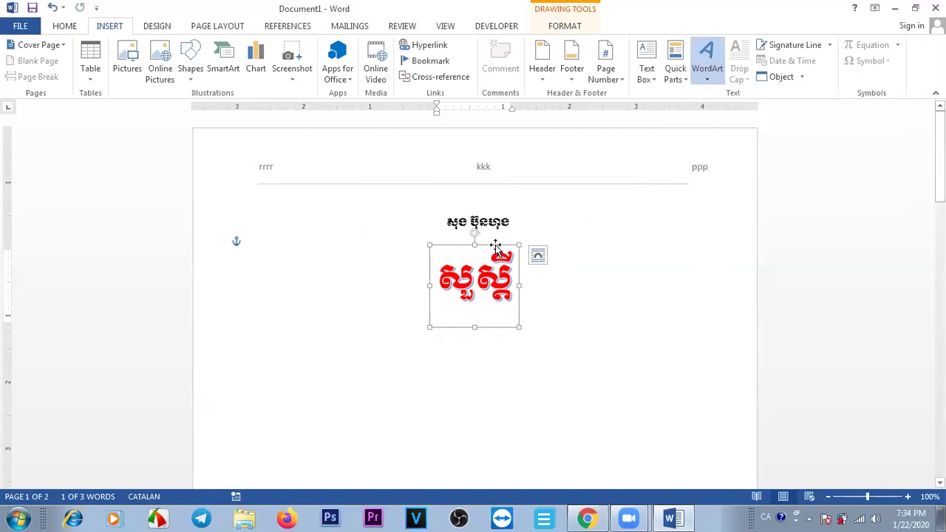
{"action": "left_click", "coordinate": [710, 76]}
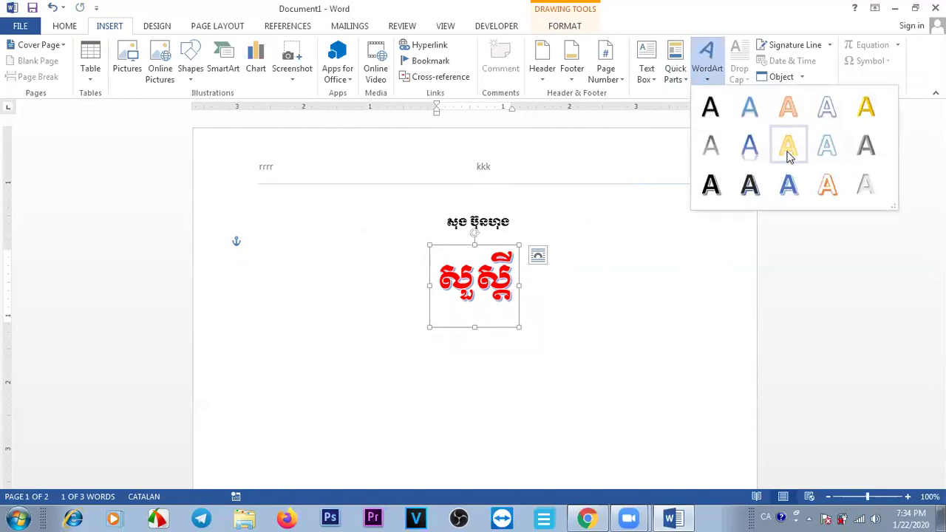
{"action": "left_click", "coordinate": [509, 278]}
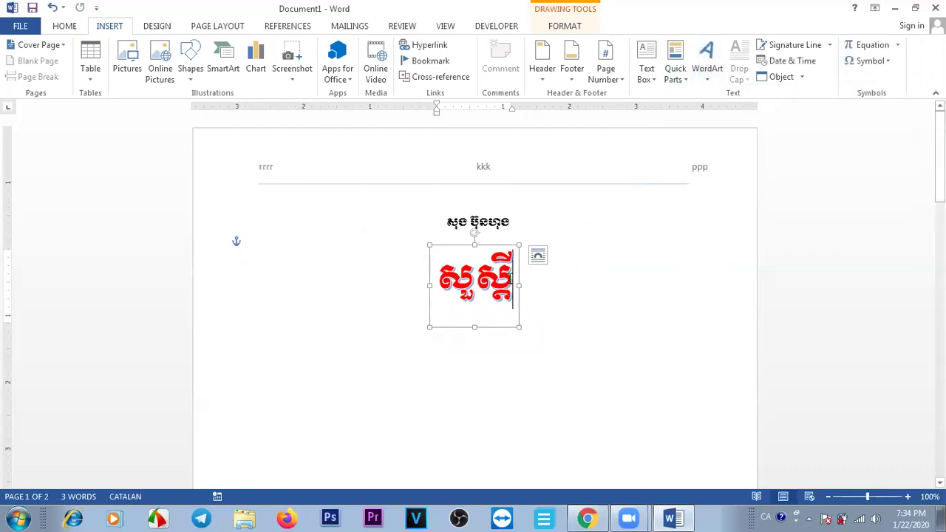
{"action": "left_click_drag", "start_coordinate": [510, 278], "coordinate": [409, 281]}
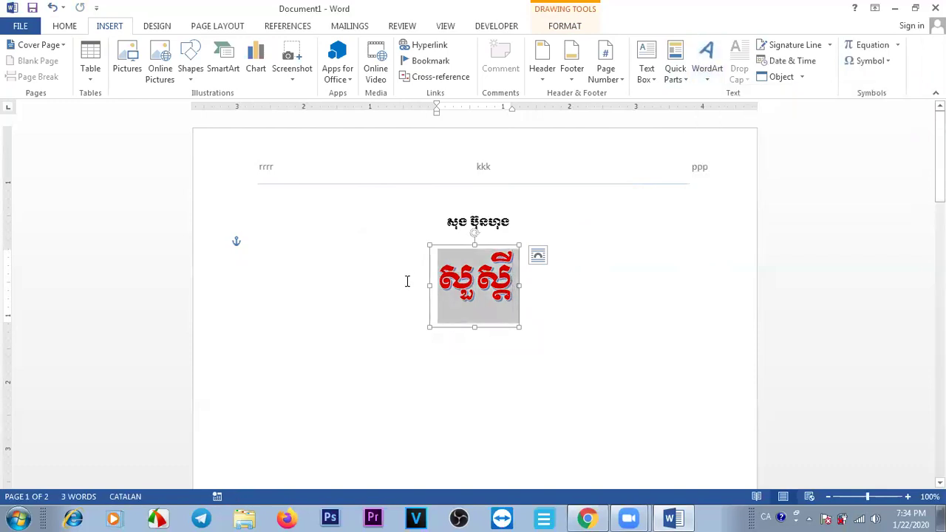
{"action": "left_click", "coordinate": [709, 78]}
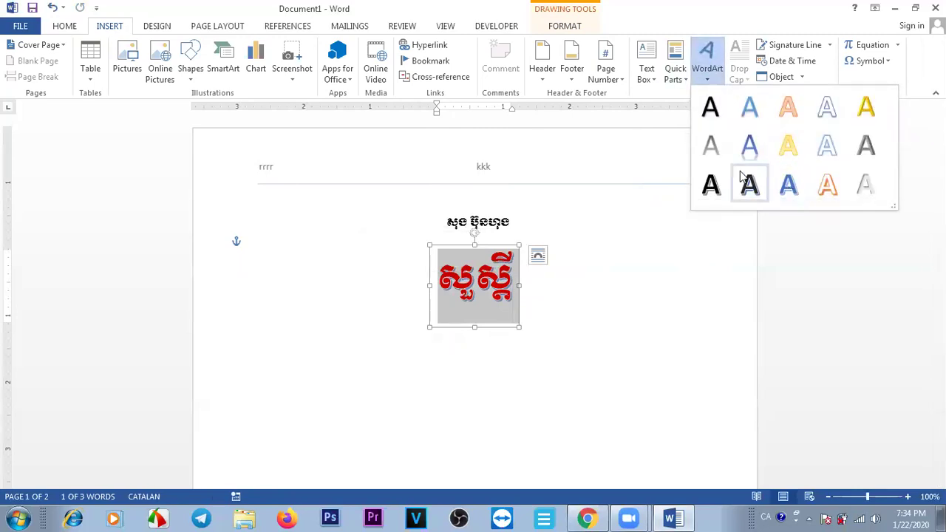
{"action": "left_click", "coordinate": [556, 25]}
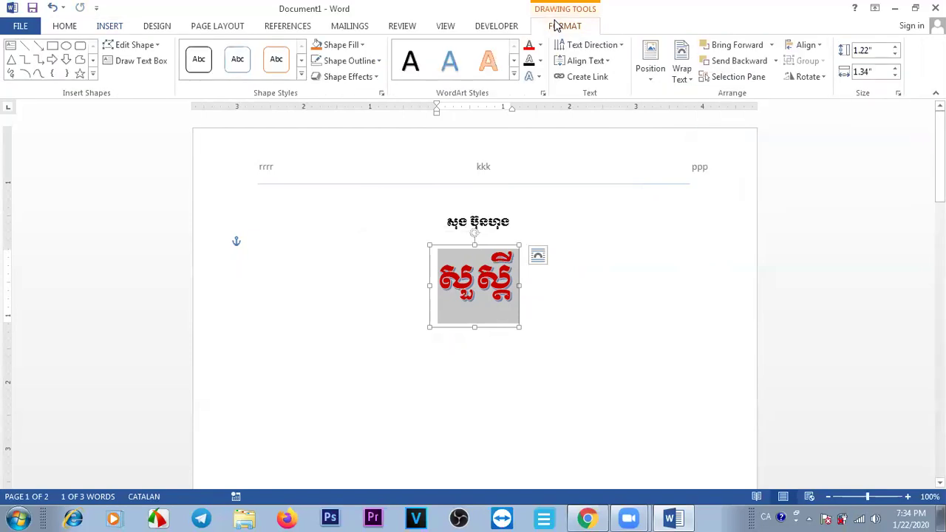
{"action": "left_click", "coordinate": [515, 74]}
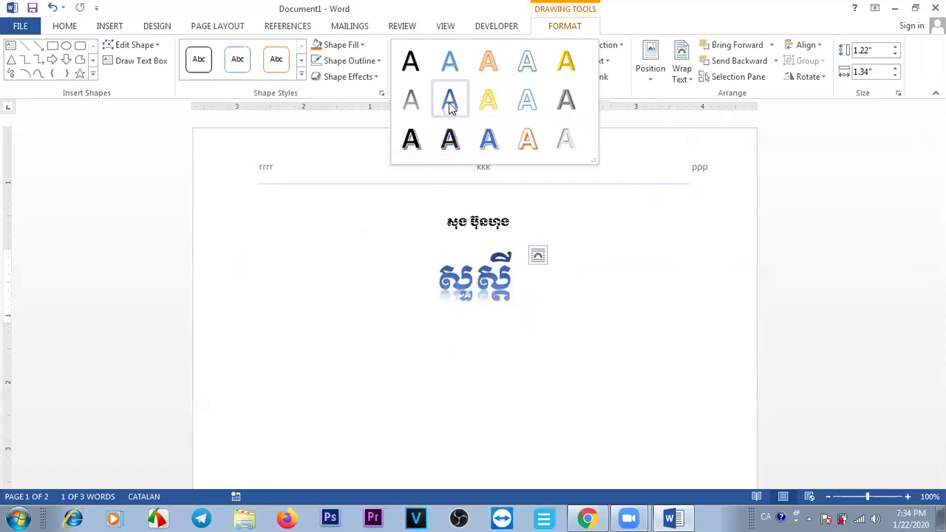
{"action": "left_click", "coordinate": [650, 255]}
{"action": "left_click", "coordinate": [650, 255]}
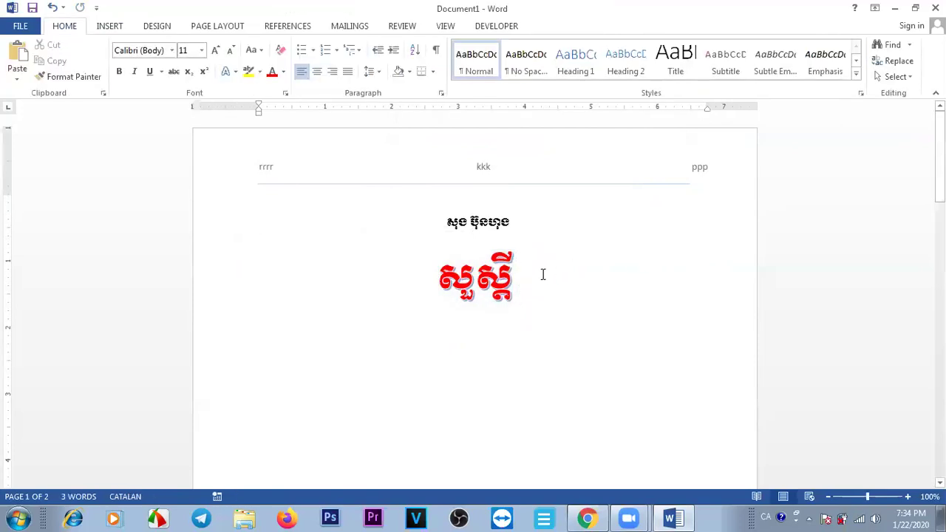
Drag the red Khmer WordArt lower down the page
{"action": "left_click", "coordinate": [107, 28]}
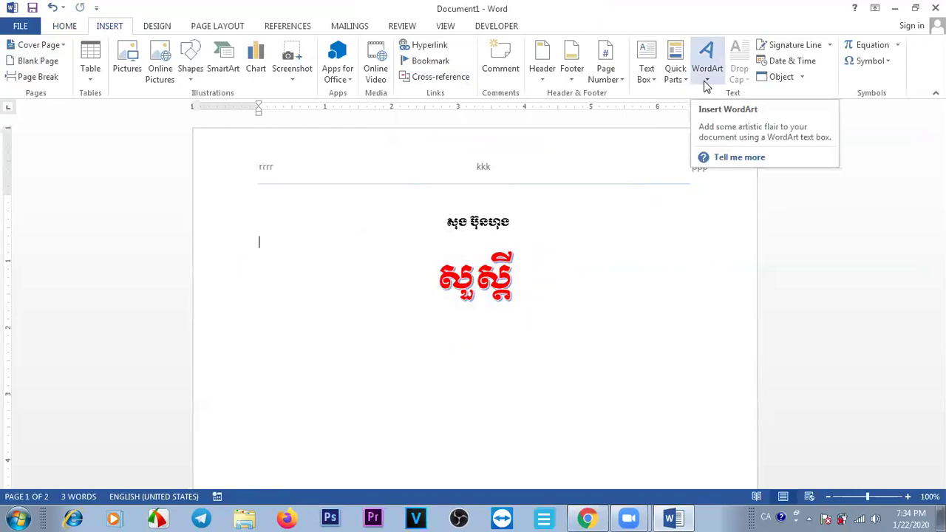
{"action": "left_click", "coordinate": [482, 326]}
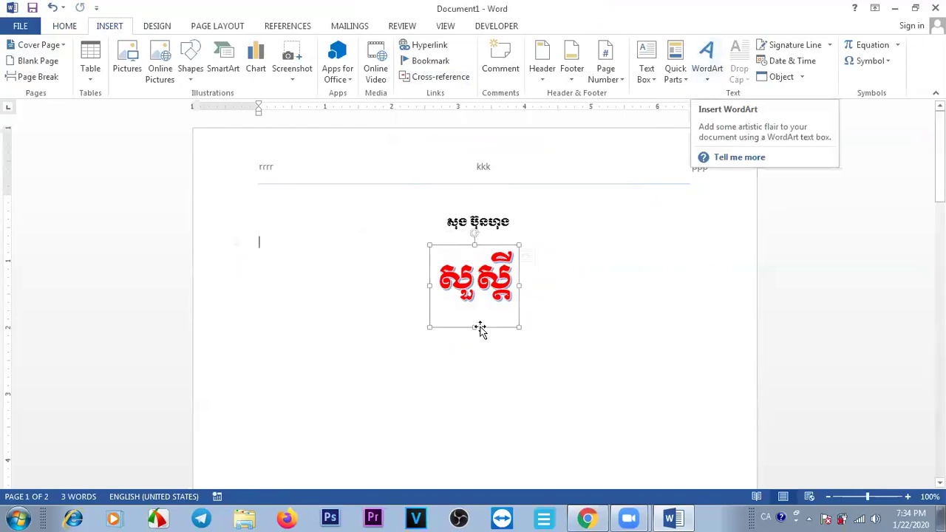
{"action": "mouse_move", "coordinate": [501, 250]}
{"action": "left_mouse_down"}
{"action": "mouse_move", "coordinate": [486, 241]}
{"action": "mouse_move", "coordinate": [487, 373]}
{"action": "left_mouse_up"}
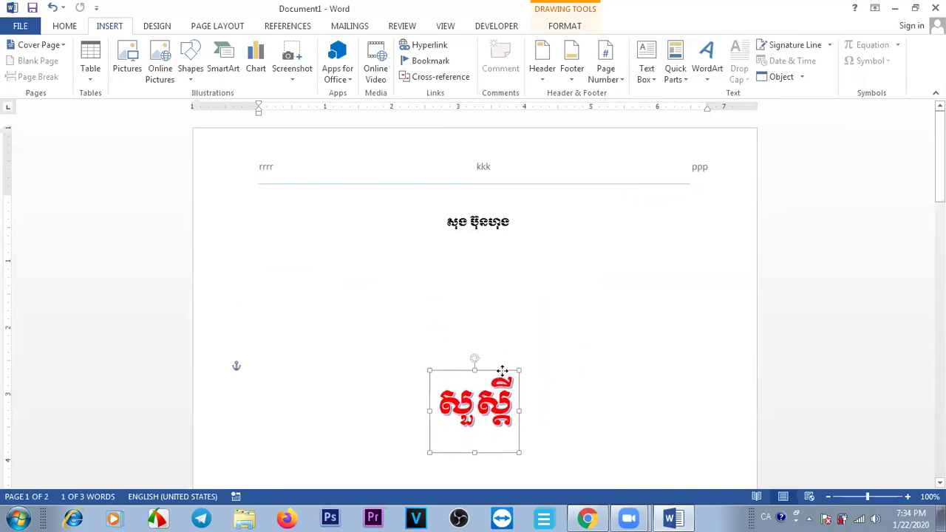
{"action": "left_click", "coordinate": [511, 221]}
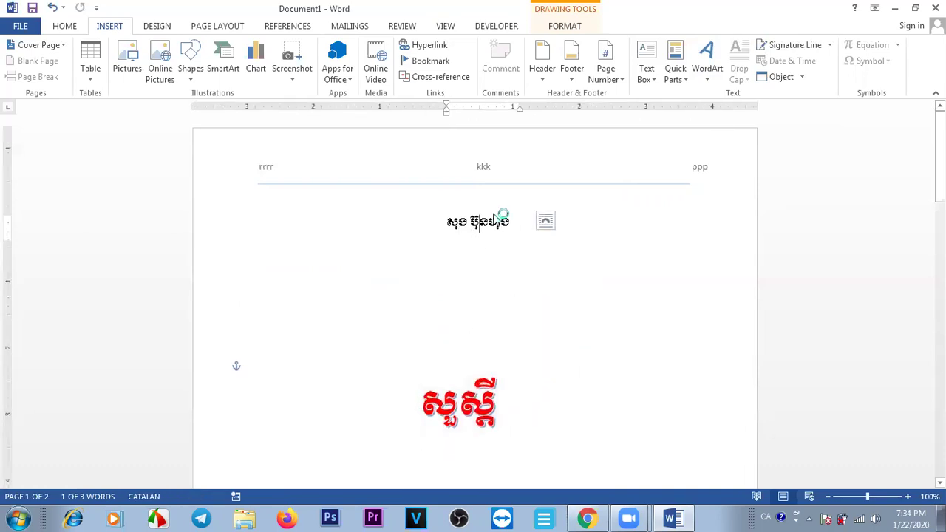
Move the bold Khmer title text box beside the red WordArt, clearing the space under the header
{"action": "left_click_drag", "start_coordinate": [530, 209], "coordinate": [399, 215]}
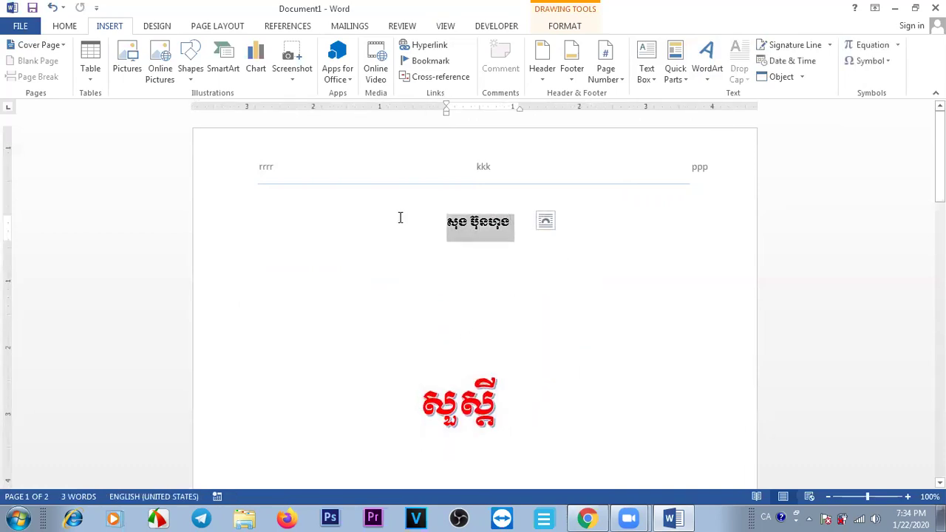
{"action": "left_click", "coordinate": [446, 234]}
{"action": "left_click", "coordinate": [399, 248]}
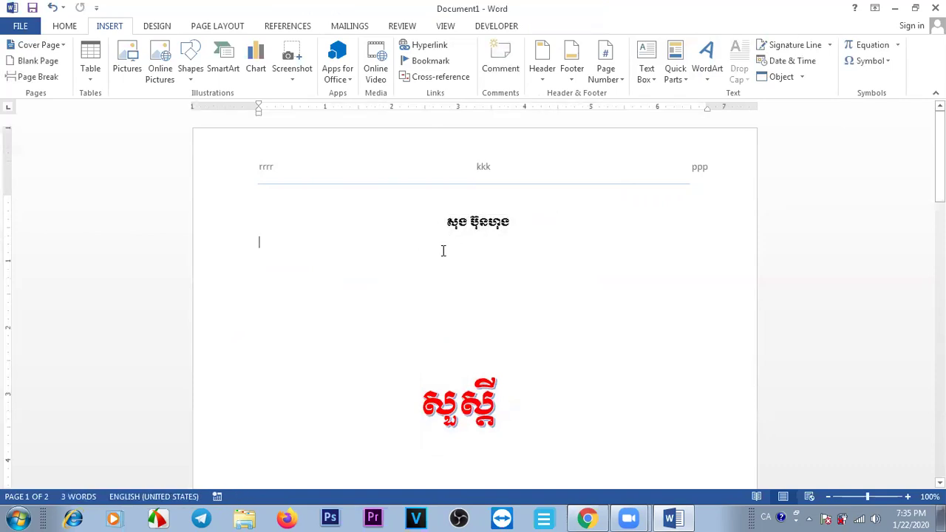
{"action": "double_click", "coordinate": [500, 212]}
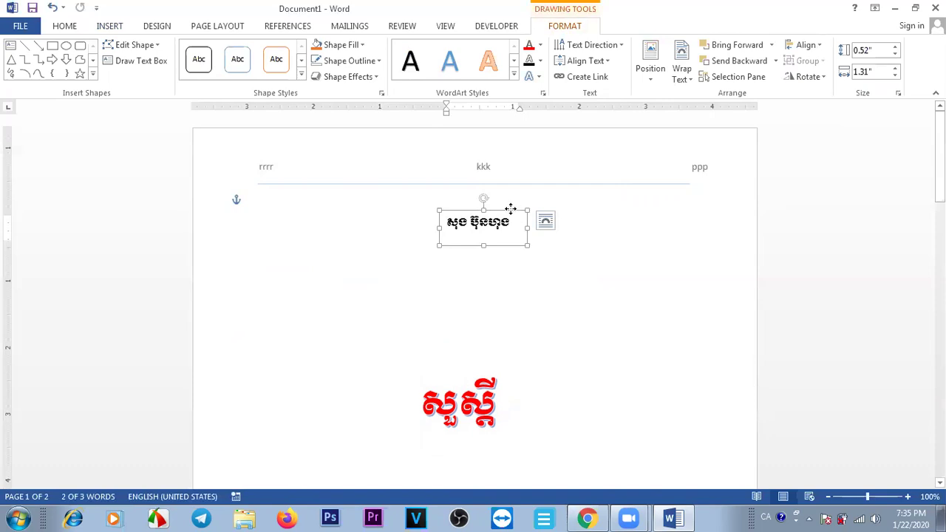
{"action": "left_click_drag", "start_coordinate": [511, 210], "coordinate": [668, 388]}
{"action": "left_click", "coordinate": [539, 326]}
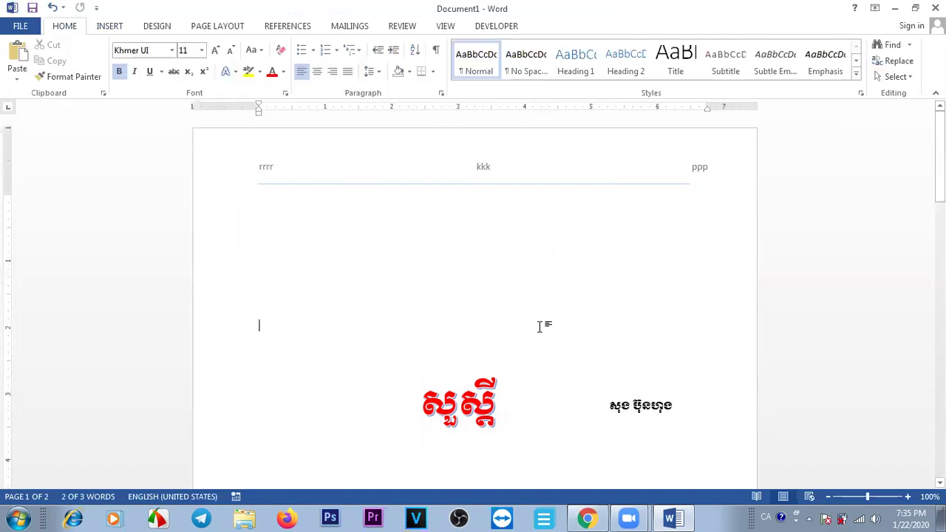
{"action": "left_click", "coordinate": [415, 237]}
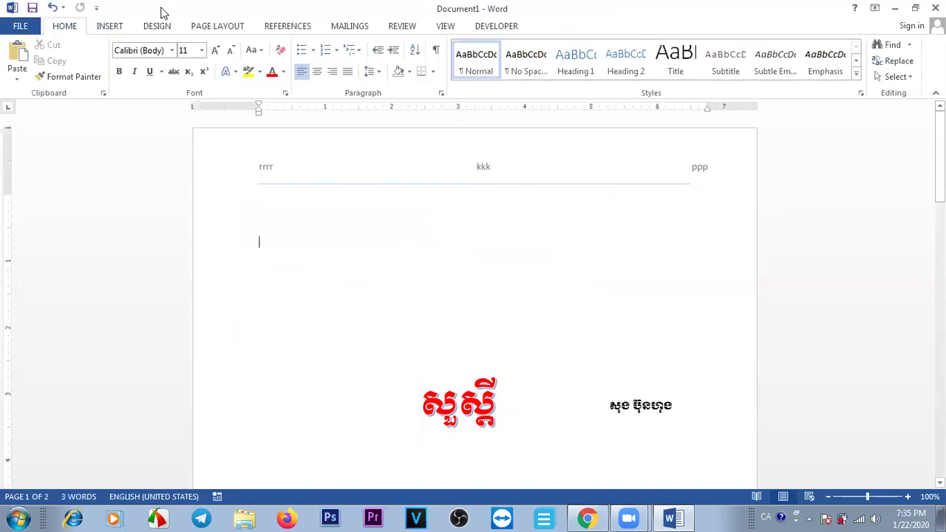
Type 'Across the' on the empty line below the header
{"action": "left_click", "coordinate": [110, 25]}
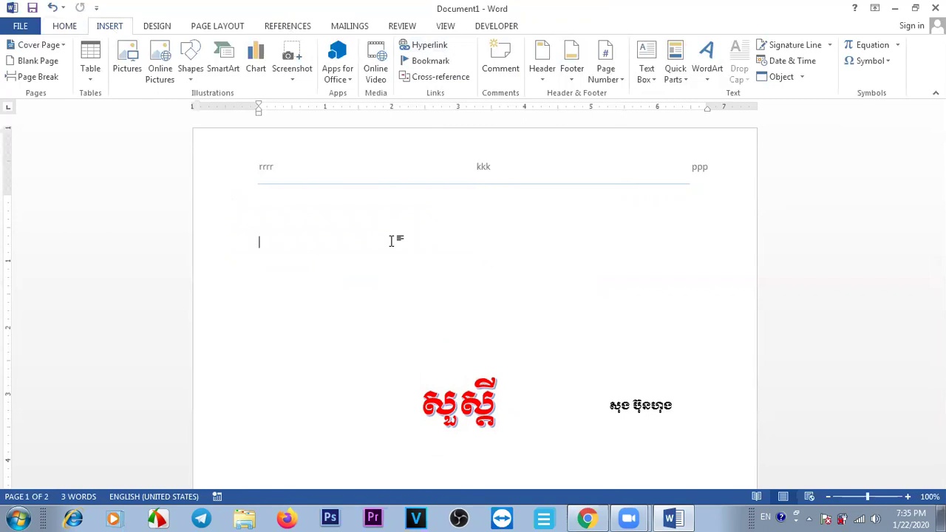
{"action": "type", "text": "Acr"}
{"action": "type", "text": "oss the"}
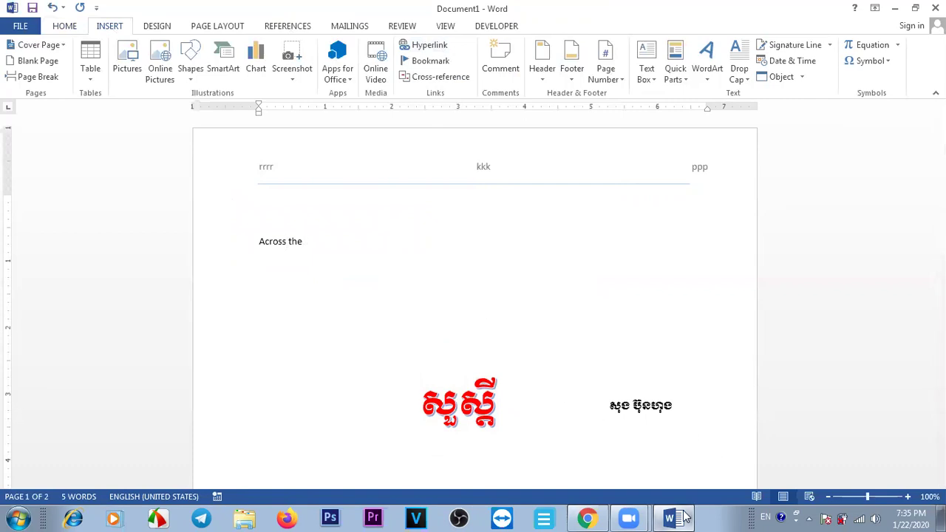
{"action": "mouse_move", "coordinate": [684, 518]}
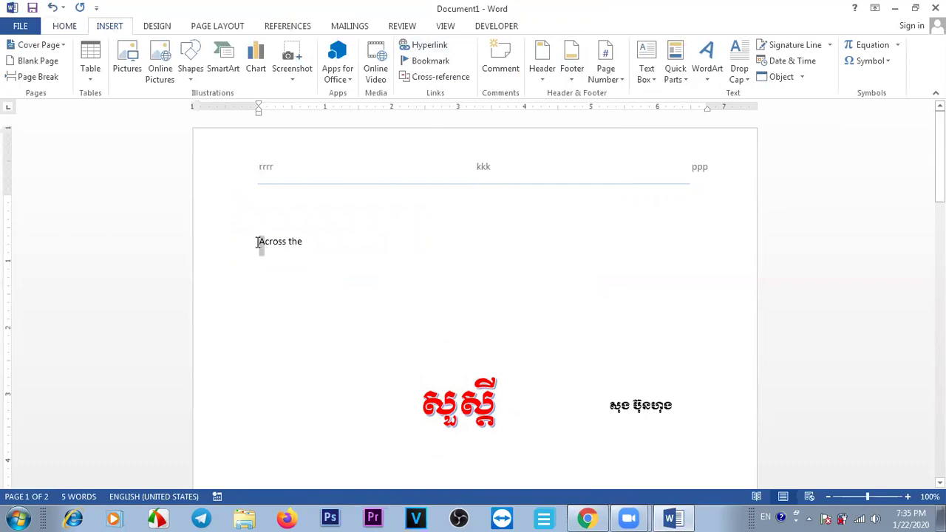
Format 'Across the' in Times New Roman at size 18, then select its first letter A
{"action": "left_click", "coordinate": [206, 241]}
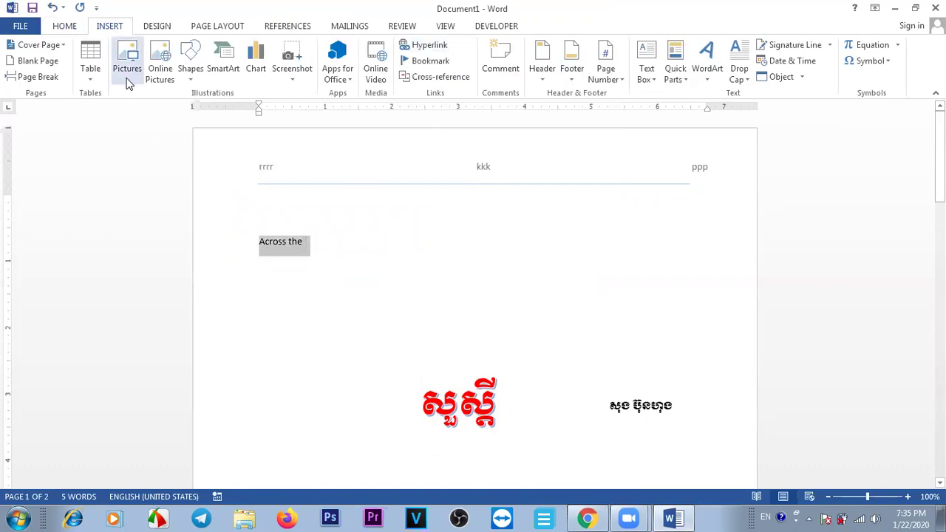
{"action": "left_click", "coordinate": [64, 28]}
{"action": "left_click", "coordinate": [171, 50]}
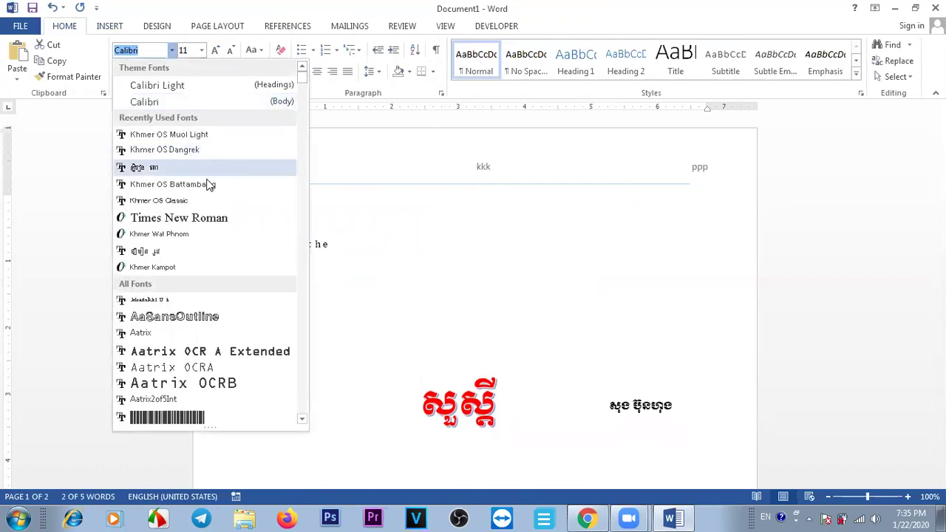
{"action": "left_click", "coordinate": [215, 50]}
{"action": "left_click", "coordinate": [215, 50]}
{"action": "left_click", "coordinate": [215, 51]}
{"action": "left_click", "coordinate": [215, 51]}
{"action": "left_click", "coordinate": [352, 260]}
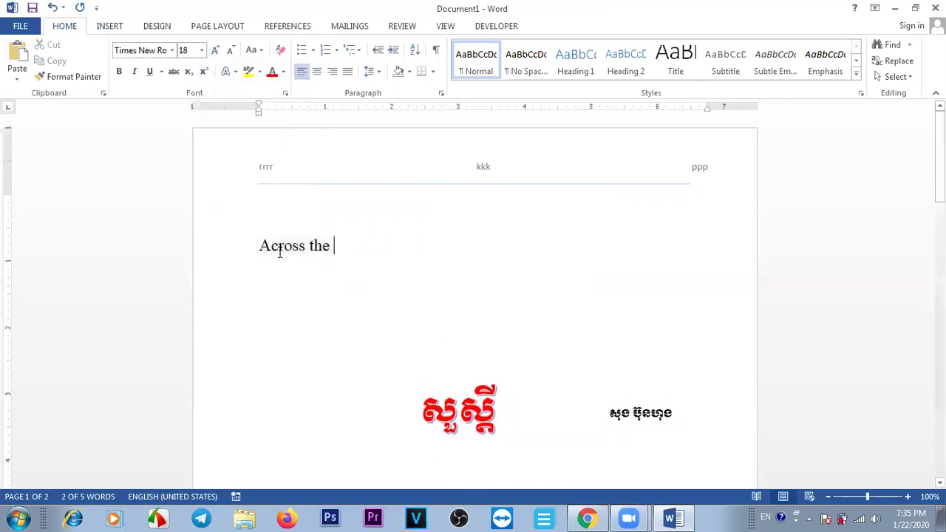
{"action": "left_click_drag", "start_coordinate": [272, 247], "coordinate": [260, 252]}
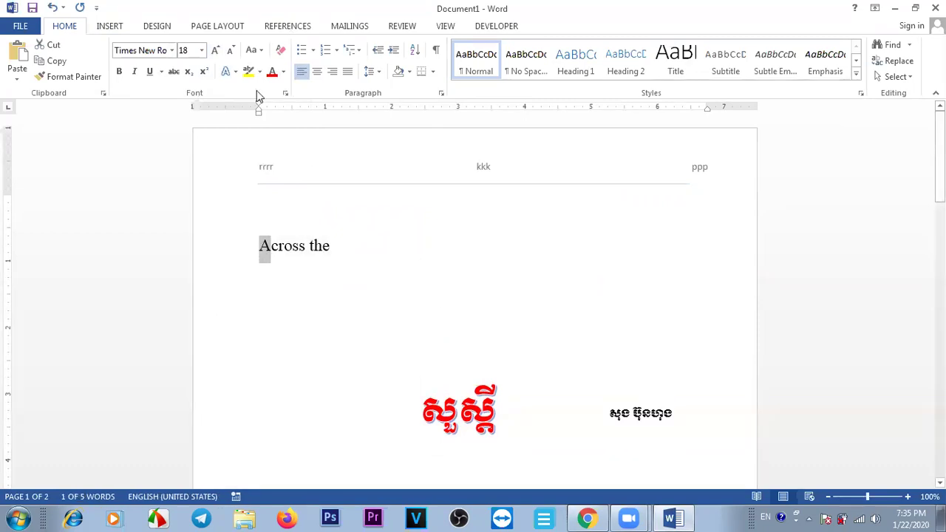
{"action": "left_click", "coordinate": [109, 27]}
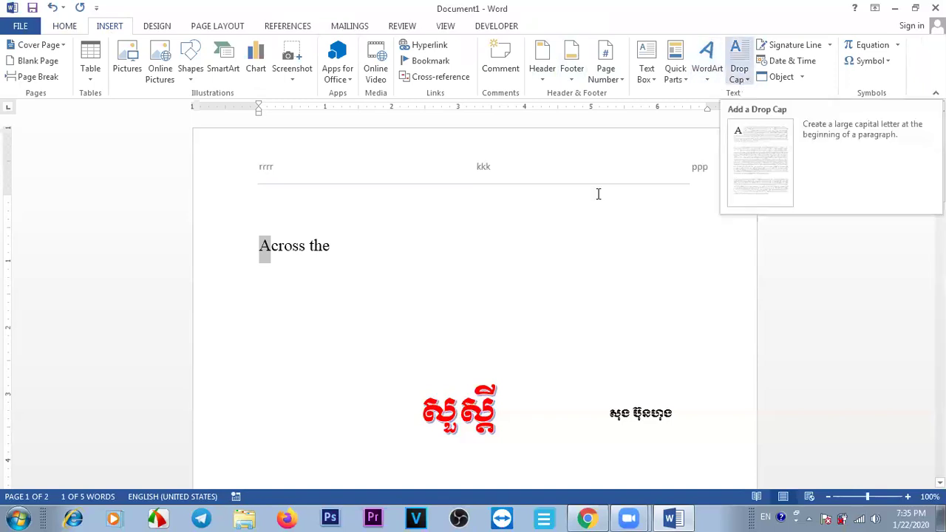
Make the 'A' of 'Across the' a Dropped drop cap spanning 3 lines
{"action": "left_click", "coordinate": [607, 267]}
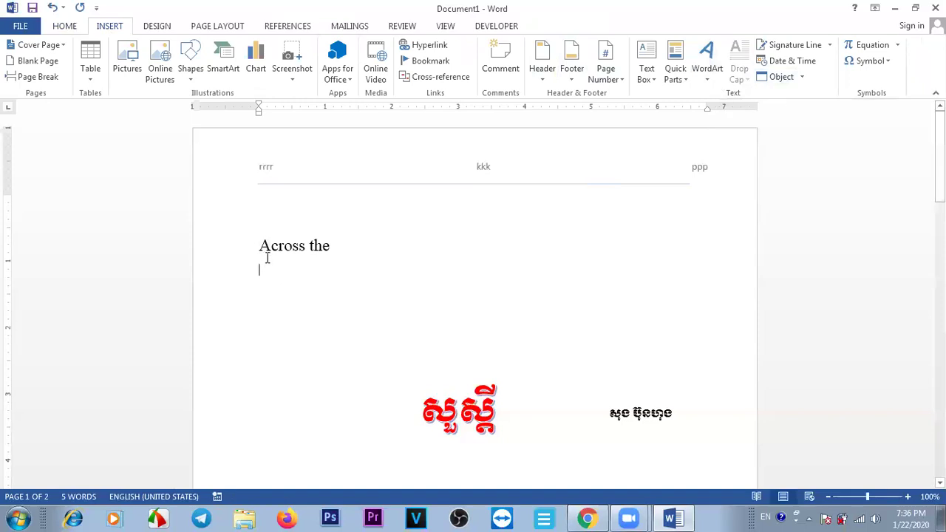
{"action": "left_click_drag", "start_coordinate": [271, 246], "coordinate": [260, 247]}
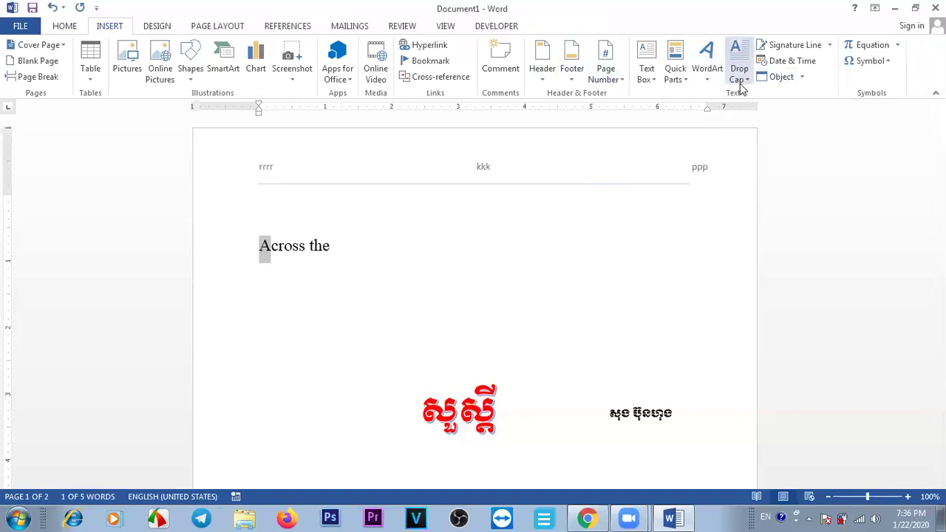
{"action": "left_click", "coordinate": [749, 79]}
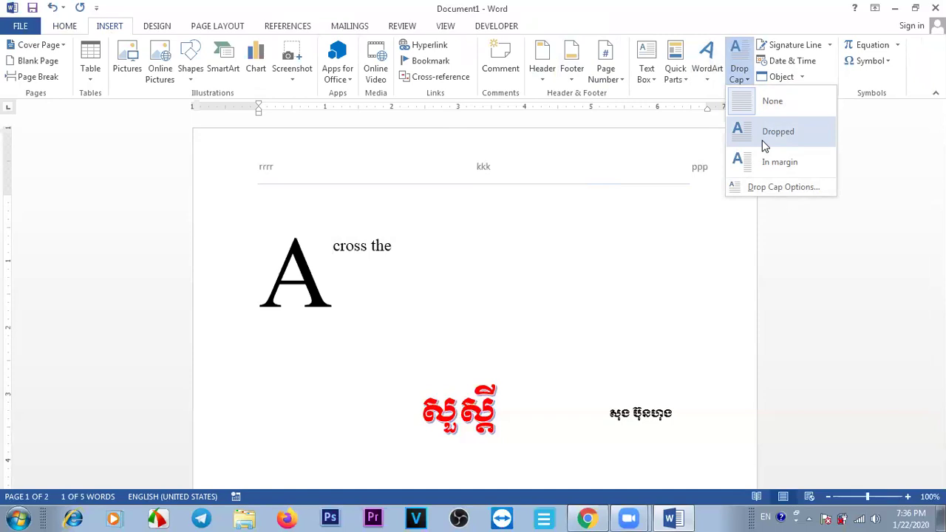
{"action": "left_click", "coordinate": [778, 189]}
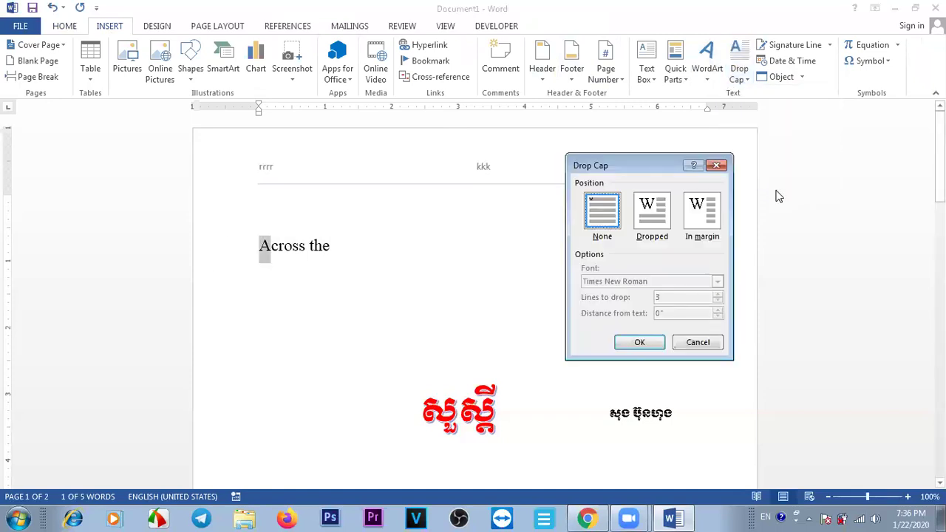
{"action": "left_click", "coordinate": [653, 217]}
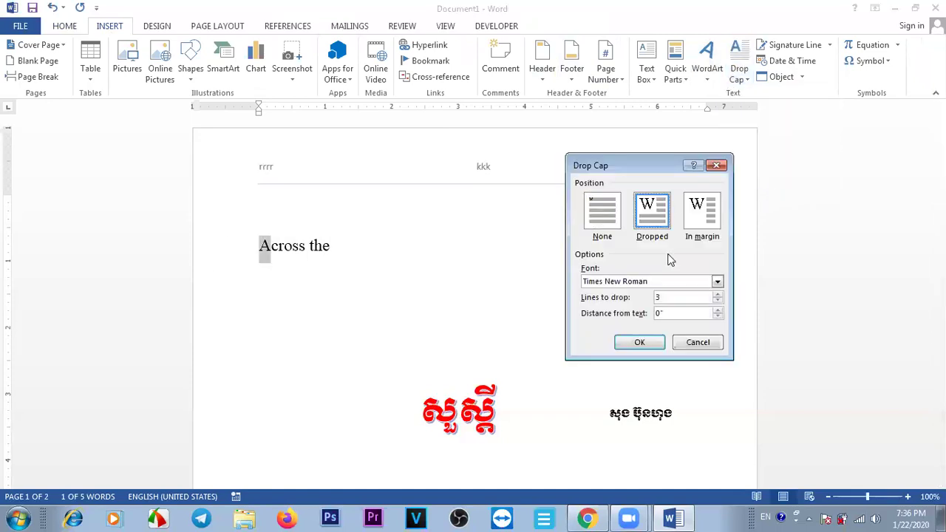
{"action": "left_click", "coordinate": [720, 298]}
{"action": "left_click", "coordinate": [640, 343]}
{"action": "left_click", "coordinate": [406, 248]}
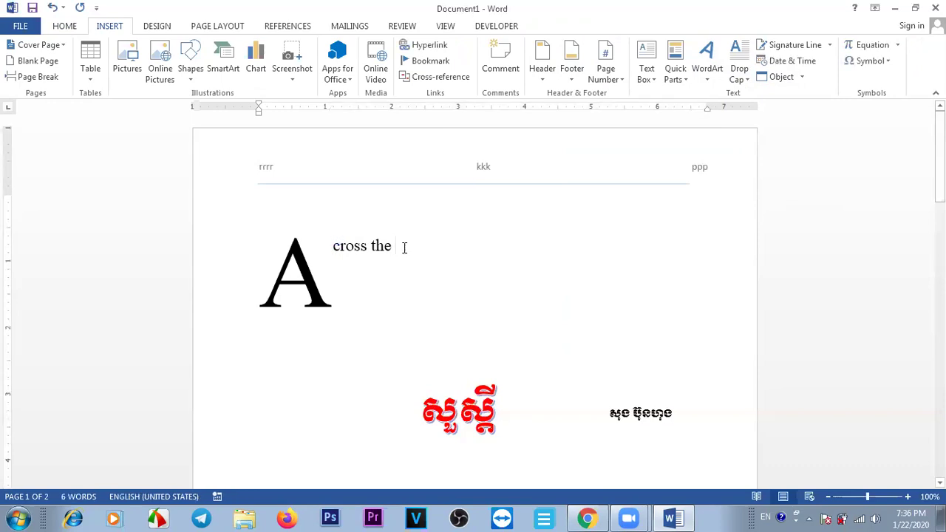
Type about five lines of filler k-words after 'cross the', trimming stray letters with Backspace
{"action": "type", "text": "kkkkkk"}
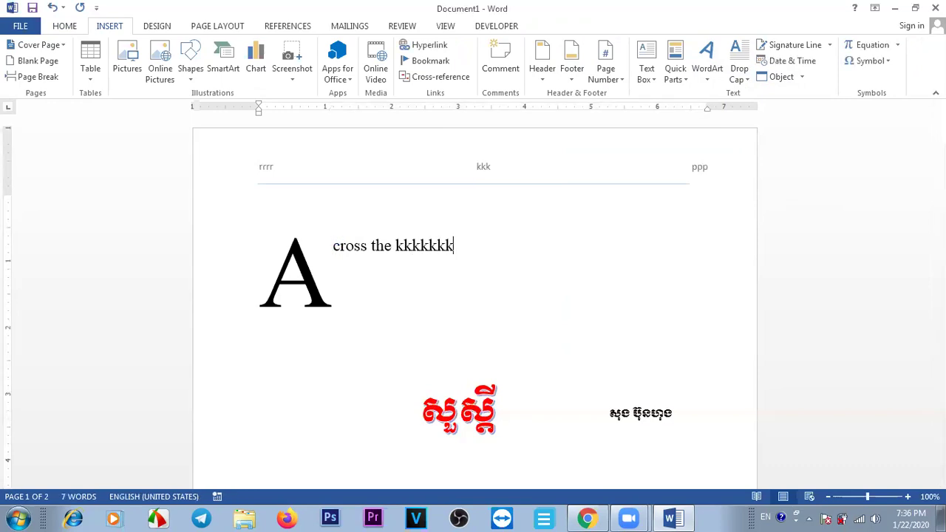
{"action": "type", "text": " kkkkk kkkkkk kkkkk kkkkk kkkk kk k"}
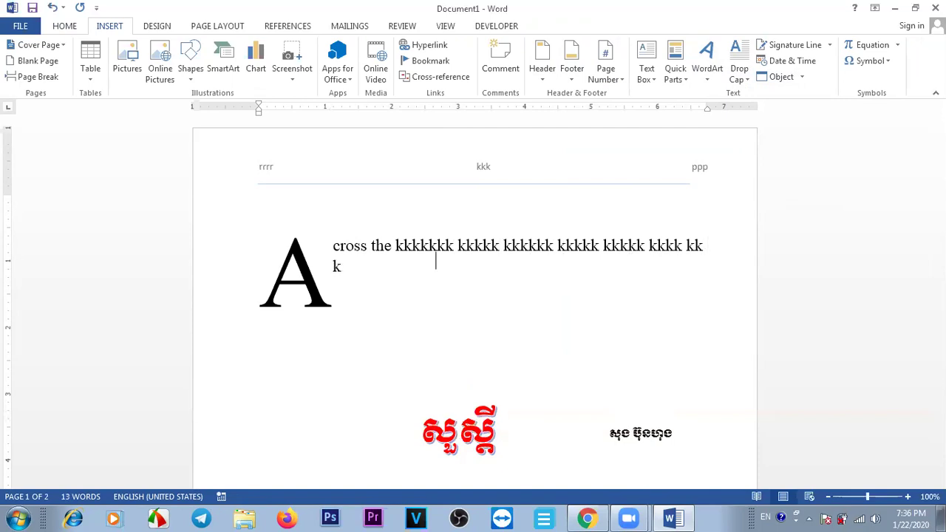
{"action": "type", "text": "k kkk kkk kkkkk kkk"}
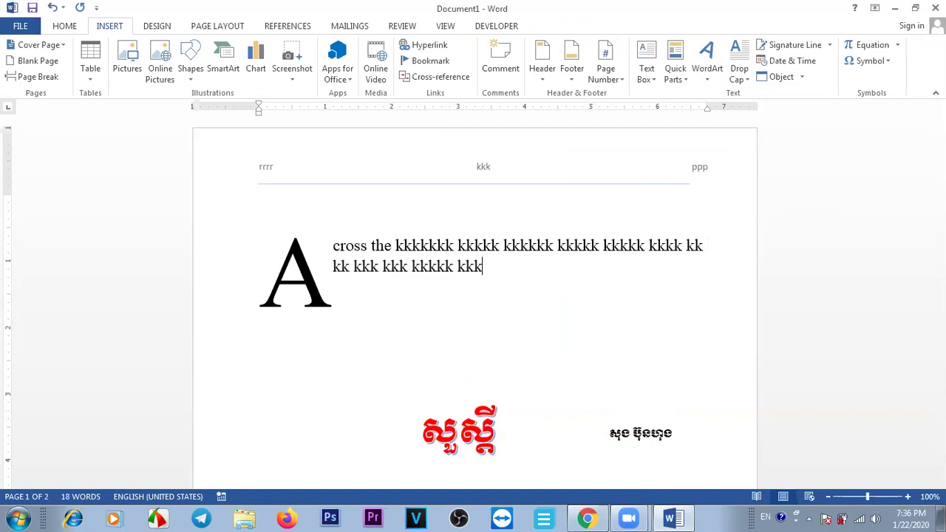
{"action": "type", "text": "kkkkkkkkkkk kkkkkk kkkkkk kk"}
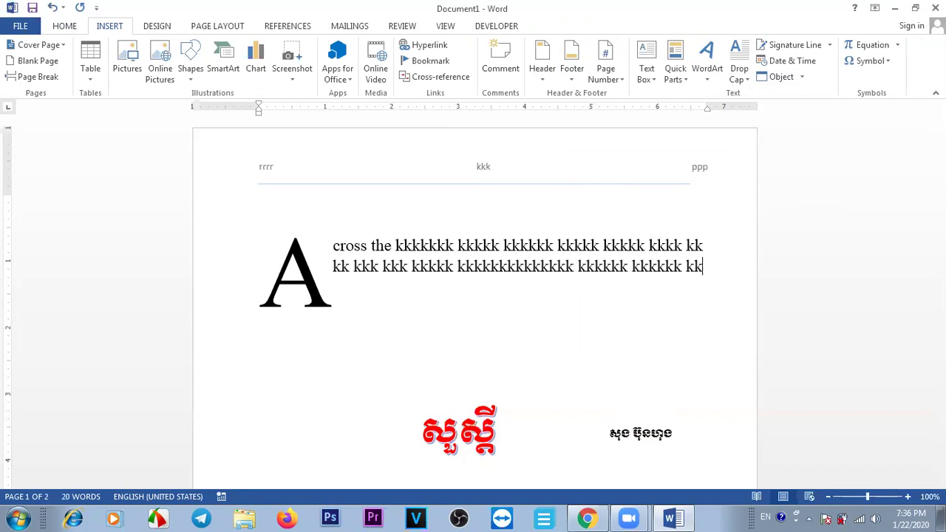
{"action": "type", "text": "k"}
{"action": "key", "text": "BackSpace"}
{"action": "type", "text": "kkkkkkkkkkkkkkkkkkkkkk "}
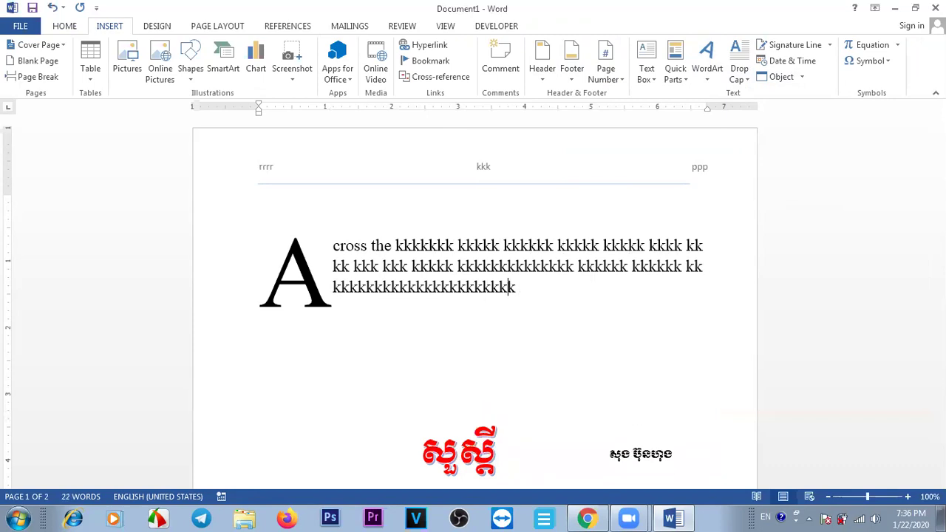
{"action": "type", "text": "kkk kk"}
{"action": "type", "text": "kkkkkkkk kkk kkk"}
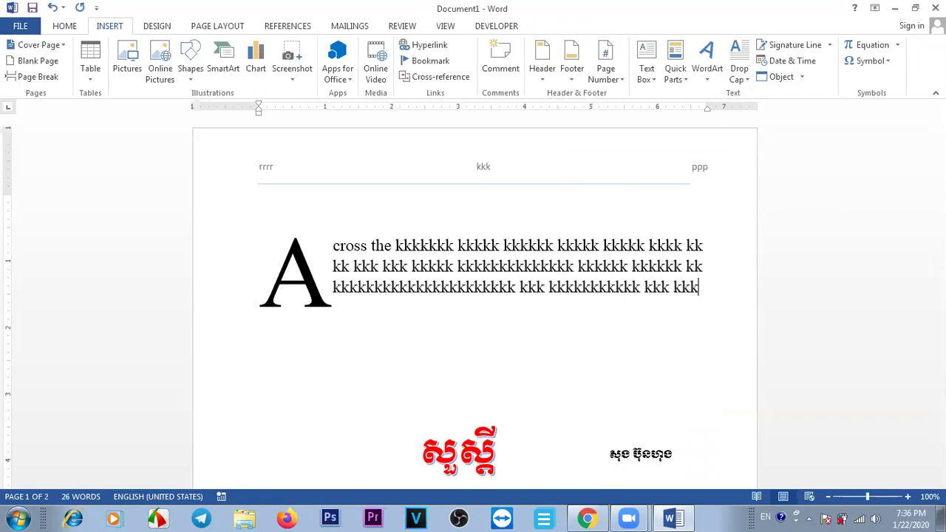
{"action": "type", "text": " kkkkkk kkkkkkkkkkkkkkk kkkkkkkkkkkkkkkkkkkkkkkkk"}
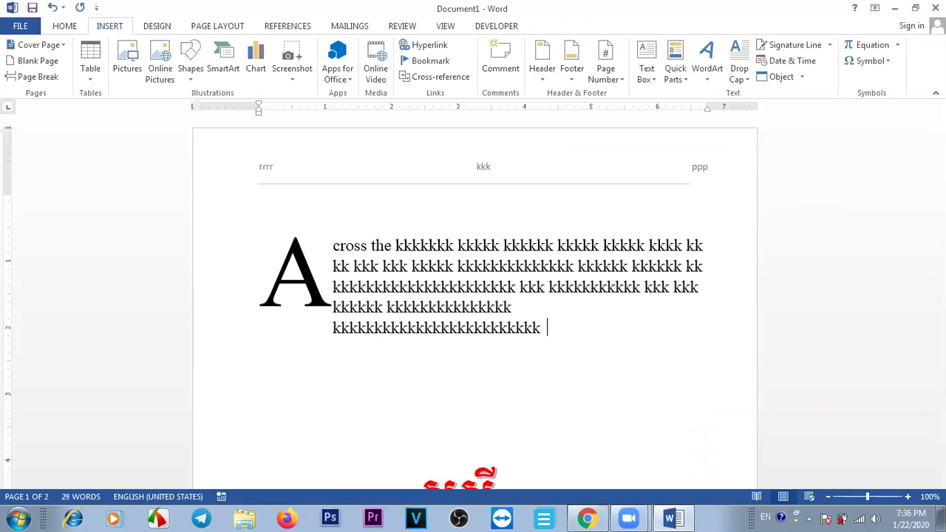
{"action": "key", "text": "BackSpace"}
{"action": "type", "text": "kkkkkkkkkkkk"}
{"action": "key", "text": "BackSpace"}
{"action": "key", "text": "BackSpace"}
{"action": "key", "text": "BackSpace"}
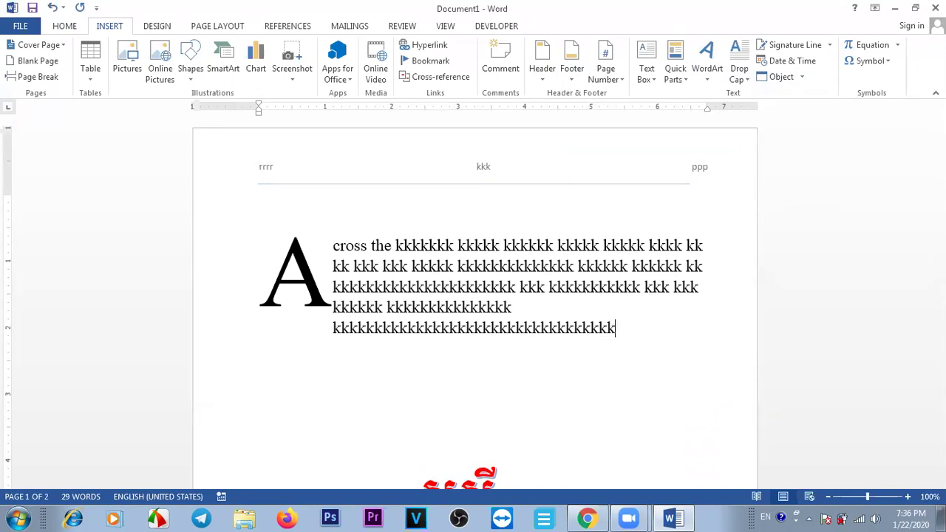
{"action": "key", "text": "BackSpace"}
{"action": "key", "text": "BackSpace"}
{"action": "key", "text": "BackSpace"}
{"action": "key", "text": "BackSpace"}
{"action": "key", "text": "BackSpace"}
{"action": "key", "text": "BackSpace"}
{"action": "key", "text": "BackSpace"}
{"action": "key", "text": "BackSpace"}
{"action": "key", "text": "BackSpace"}
{"action": "key", "text": "BackSpace"}
{"action": "key", "text": "BackSpace"}
{"action": "key", "text": "BackSpace"}
{"action": "key", "text": "BackSpace"}
{"action": "type", "text": "kk kkkkk kk kkk kk"}
{"action": "key", "text": "BackSpace"}
{"action": "key", "text": "BackSpace"}
{"action": "key", "text": "BackSpace"}
{"action": "type", "text": "k k"}
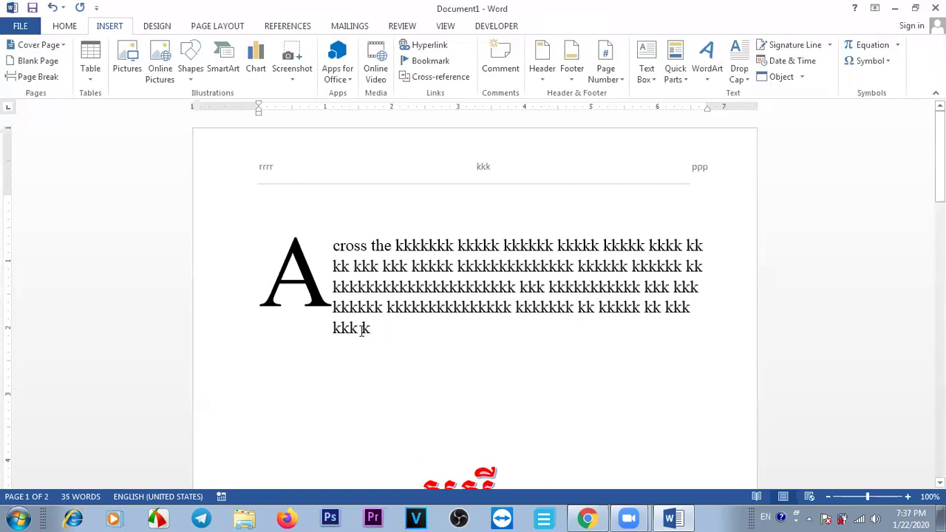
Reduce the A drop cap's lines to drop from 3 to 2
{"action": "left_click", "coordinate": [326, 299]}
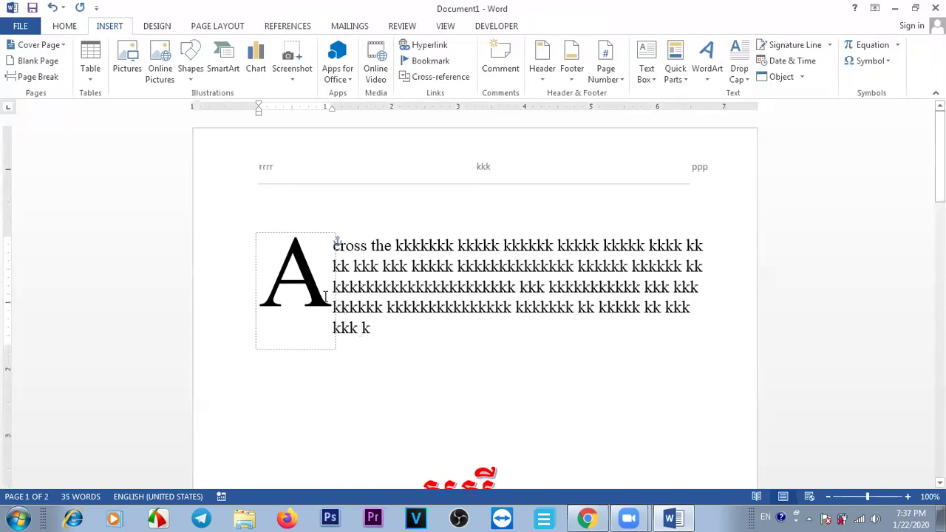
{"action": "left_click", "coordinate": [320, 233]}
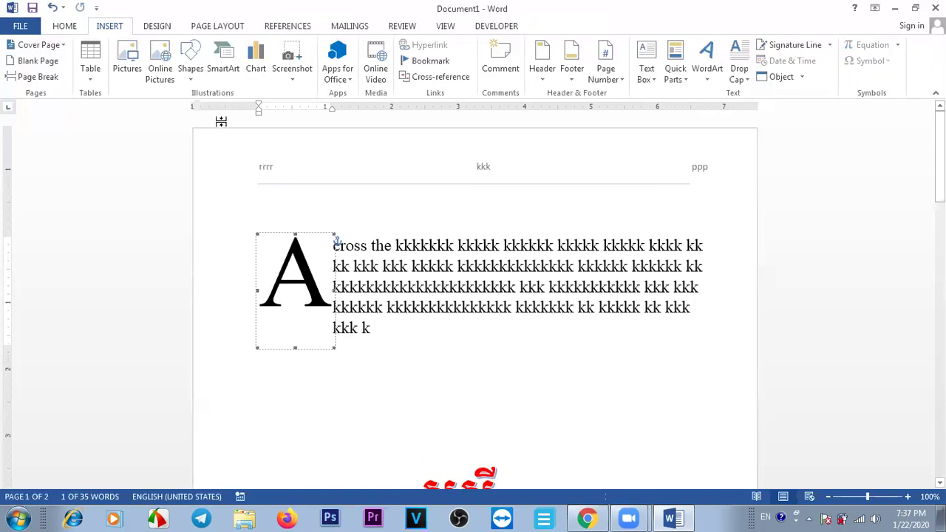
{"action": "left_click", "coordinate": [748, 82]}
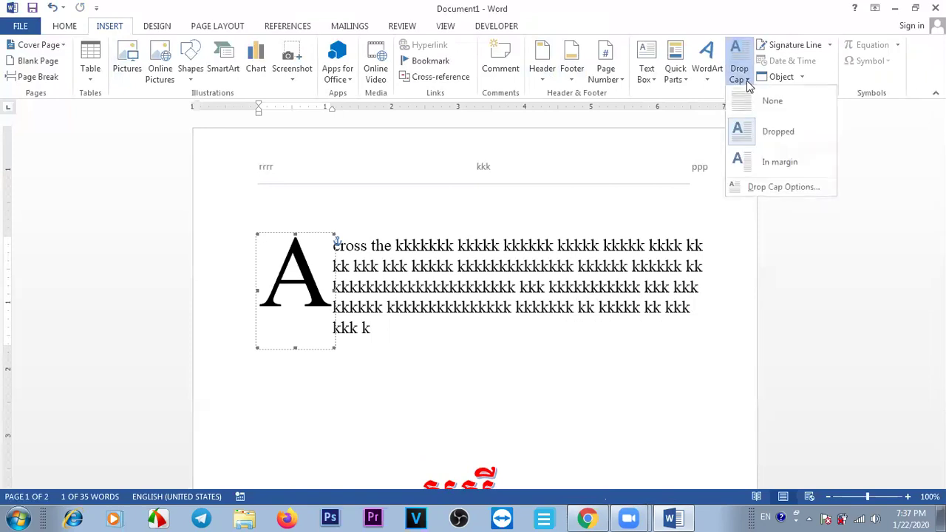
{"action": "left_click", "coordinate": [777, 191]}
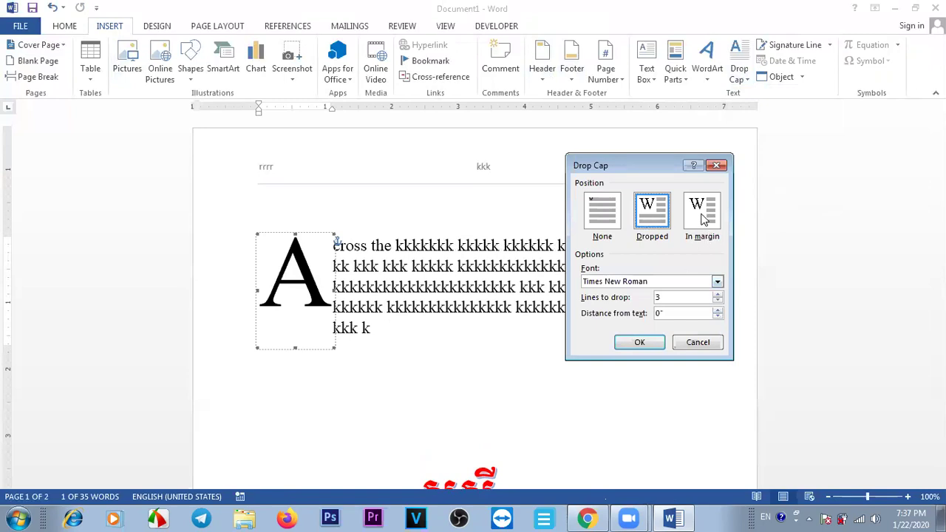
{"action": "left_click", "coordinate": [716, 300]}
{"action": "left_click", "coordinate": [644, 344]}
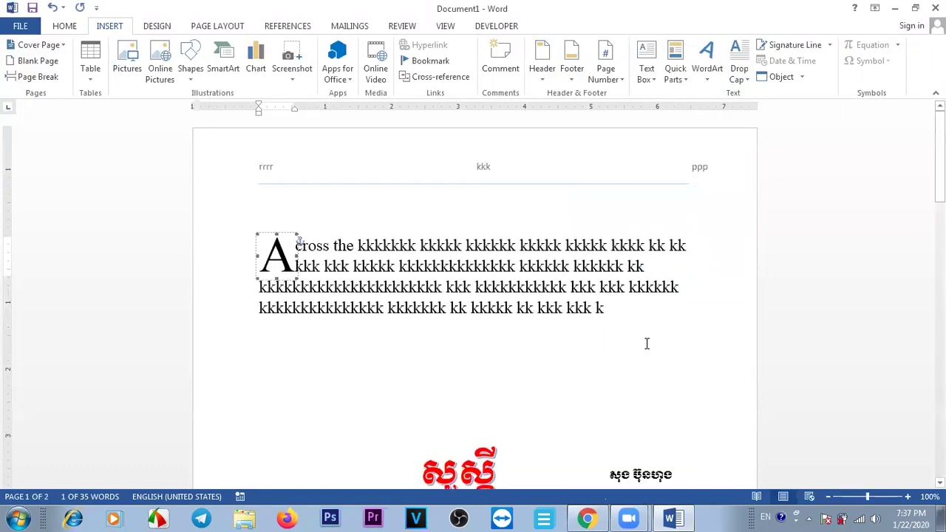
{"action": "left_click", "coordinate": [670, 341]}
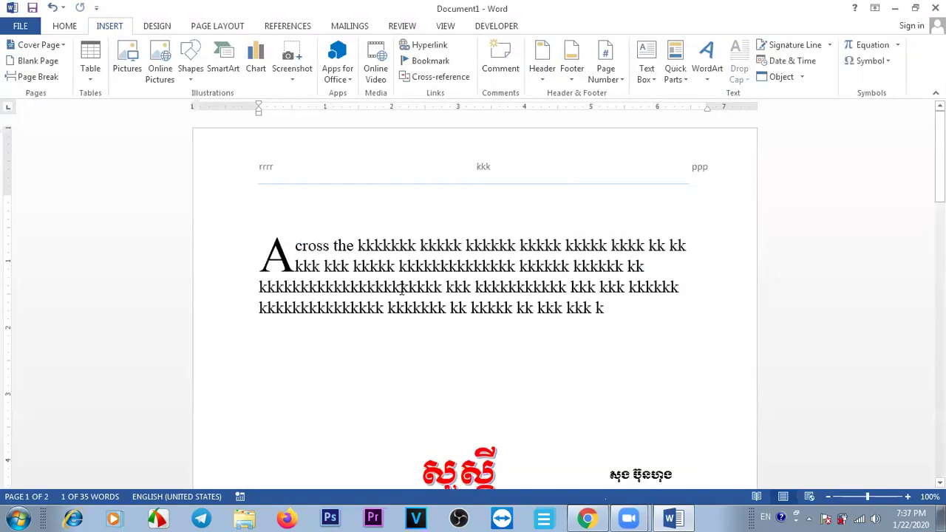
Set the A drop cap back to 3 lines so the fourth line runs full width
{"action": "left_click", "coordinate": [292, 254]}
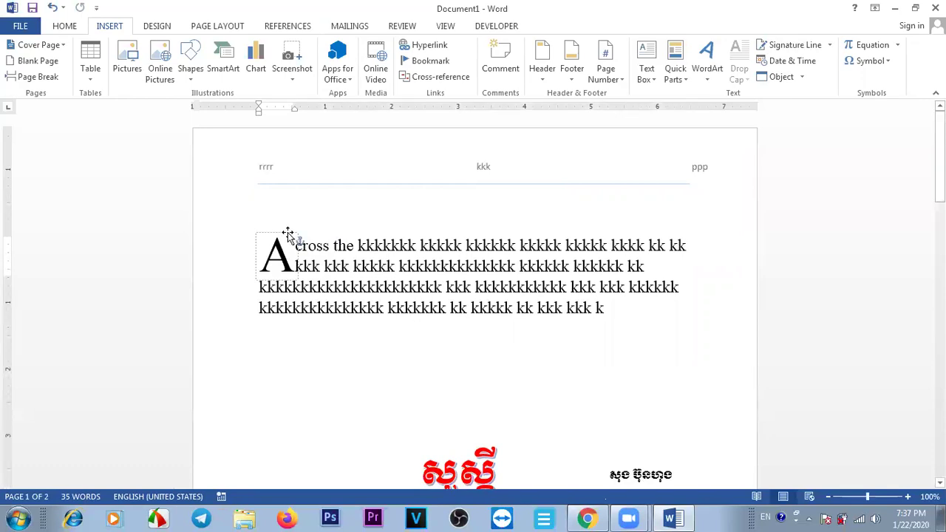
{"action": "left_click", "coordinate": [286, 234]}
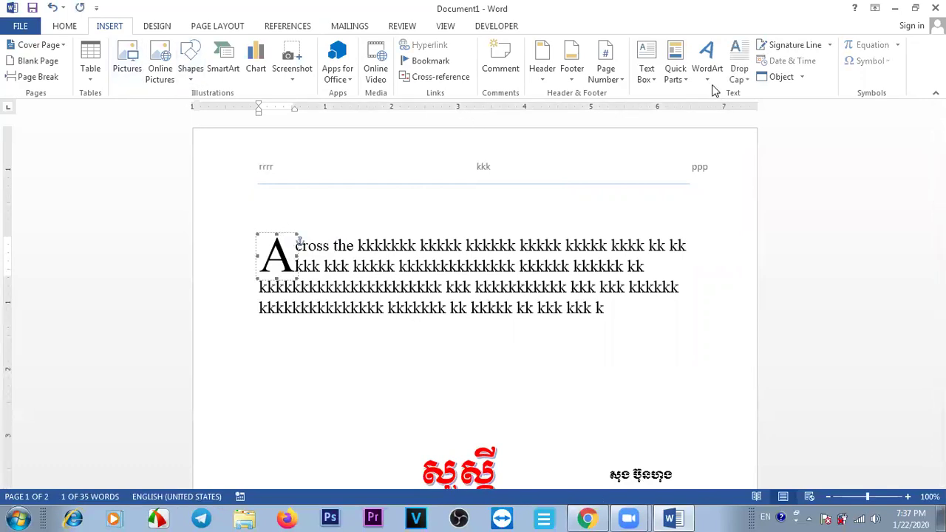
{"action": "left_click", "coordinate": [739, 72]}
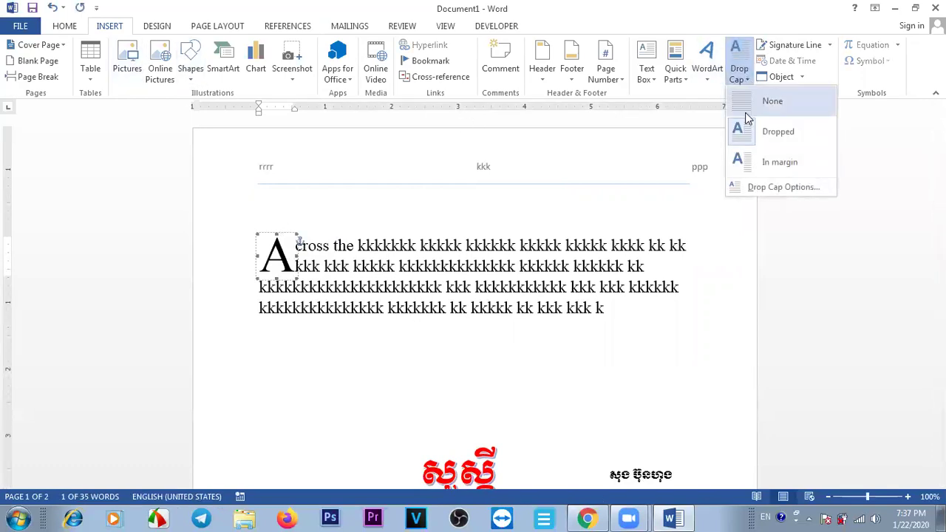
{"action": "left_click", "coordinate": [776, 186]}
{"action": "left_click", "coordinate": [717, 294]}
{"action": "left_click", "coordinate": [638, 342]}
{"action": "left_click", "coordinate": [476, 352]}
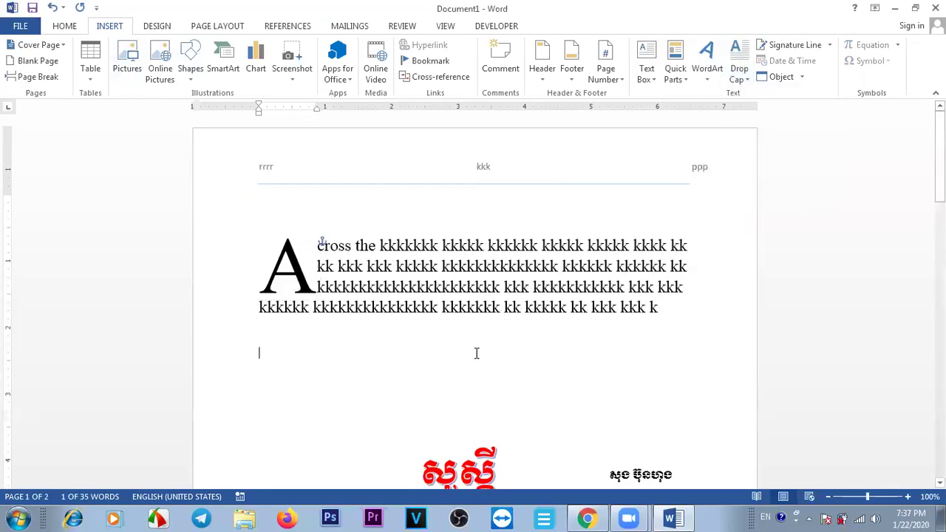
End the drop-cap paragraph with 'kkkk' and move to the empty line below it
{"action": "left_click", "coordinate": [672, 314]}
{"action": "type", "text": "kkkkkk"}
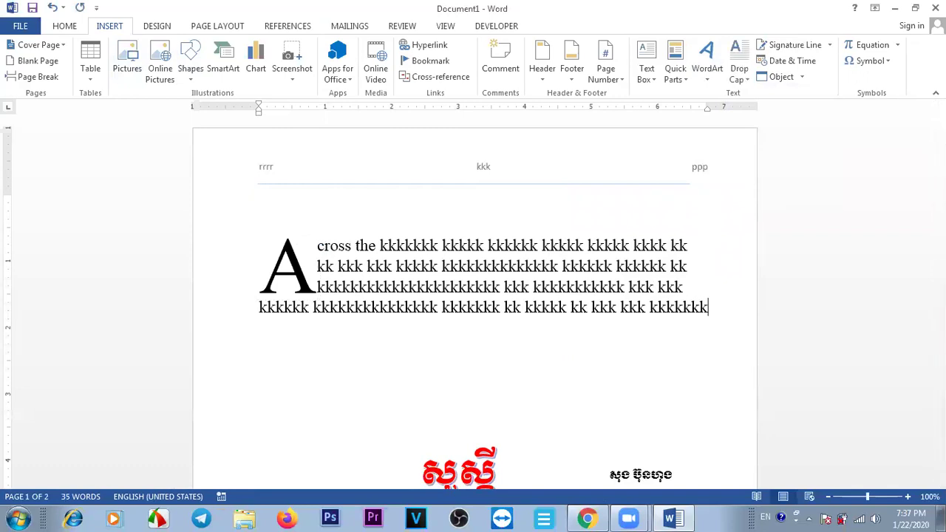
{"action": "key", "text": "BackSpace"}
{"action": "key", "text": "BackSpace"}
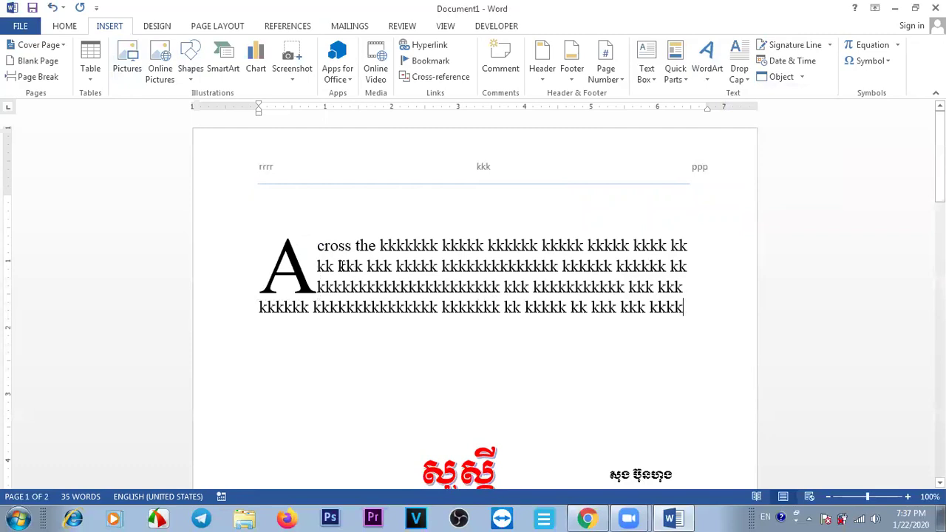
{"action": "left_click", "coordinate": [380, 250]}
{"action": "left_click", "coordinate": [578, 333]}
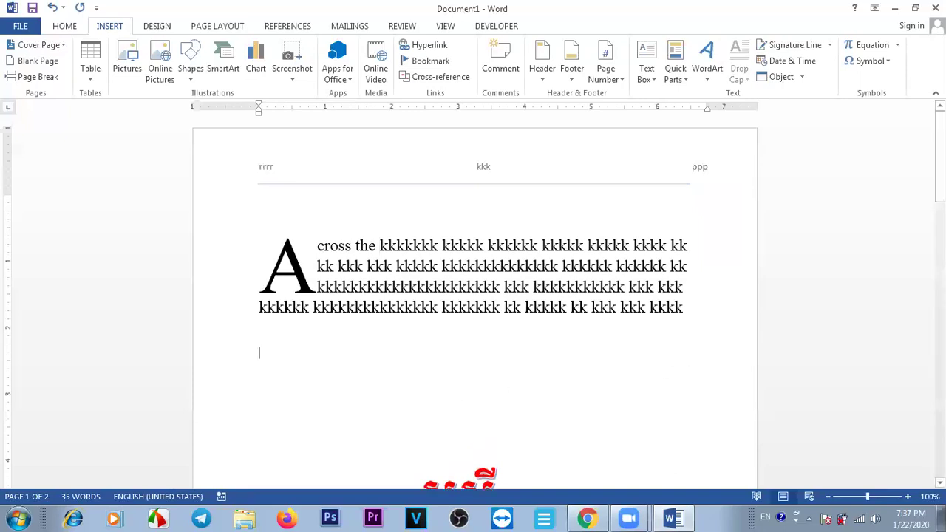
Switch to Khmer OS Muol Light, type the Khmer phrase 'សខ្មែរយើង', and select its first letter
{"action": "left_click", "coordinate": [64, 26]}
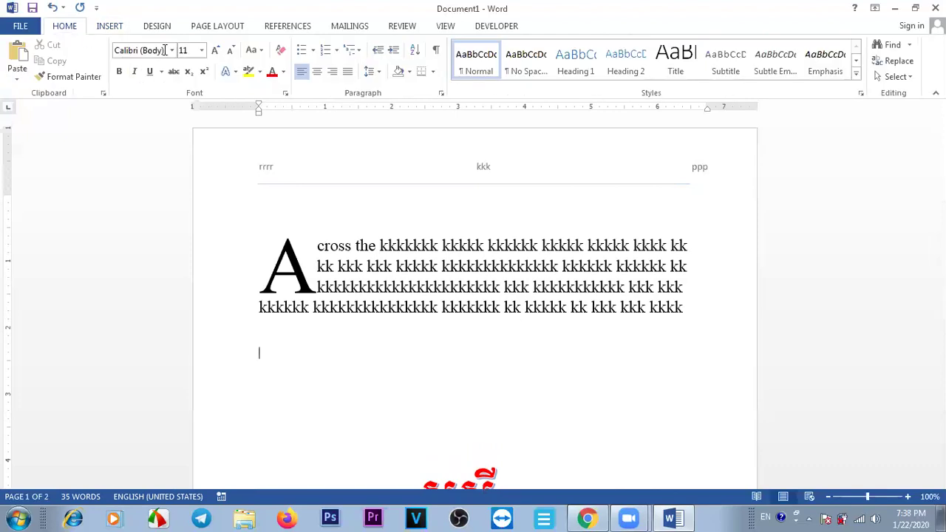
{"action": "left_click", "coordinate": [171, 50]}
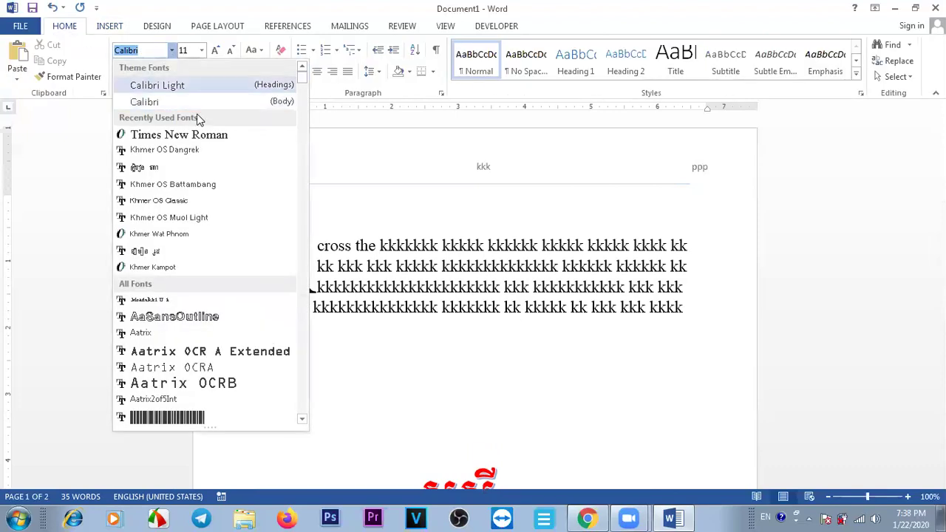
{"action": "left_click", "coordinate": [219, 217]}
{"action": "type", "text": "ស"}
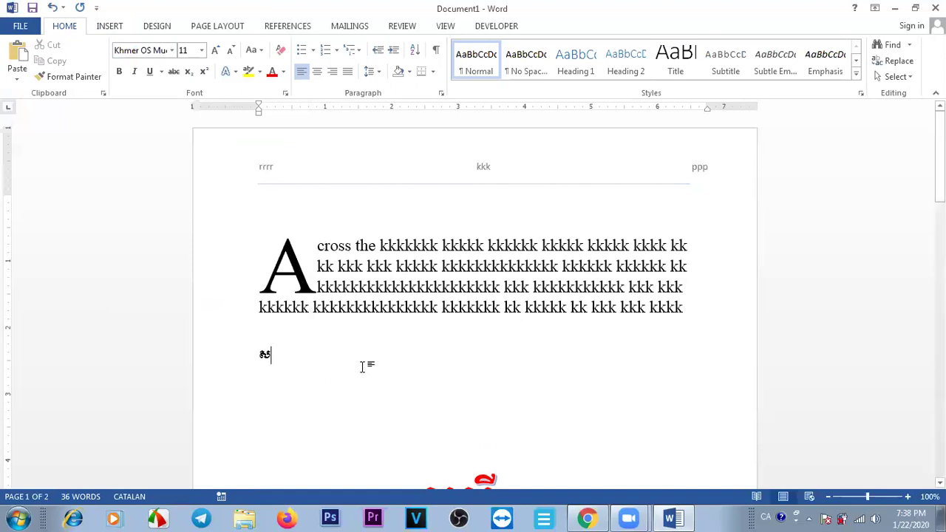
{"action": "type", "text": "ខ្ម"}
{"action": "type", "text": "មែ"}
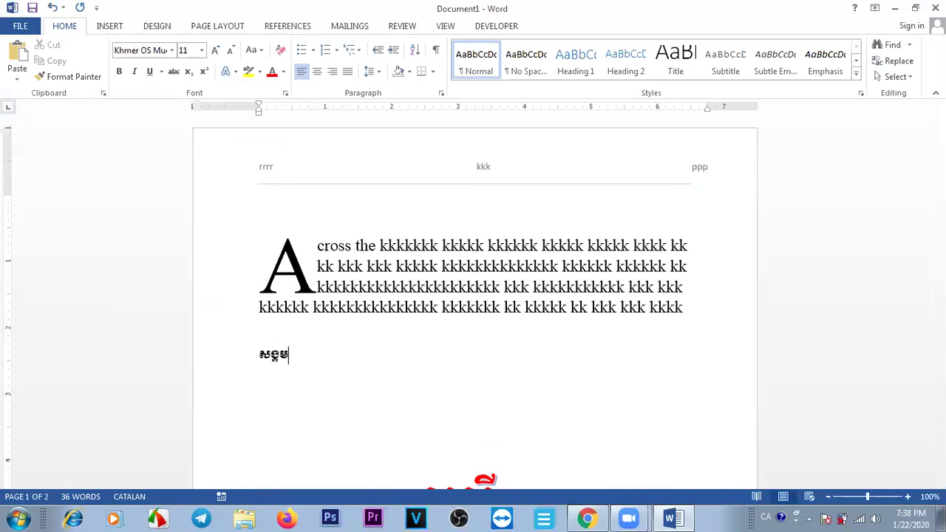
{"action": "type", "text": "រយើង"}
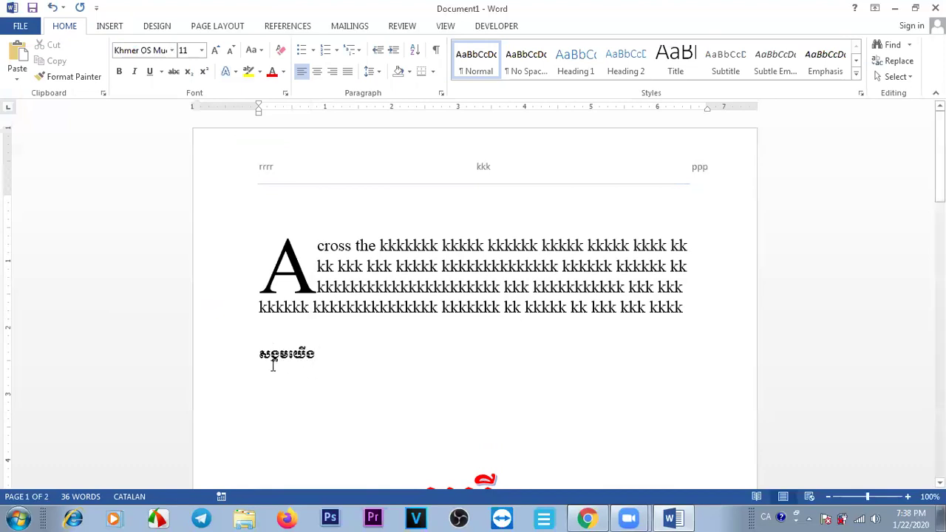
{"action": "left_click_drag", "start_coordinate": [259, 358], "coordinate": [271, 358]}
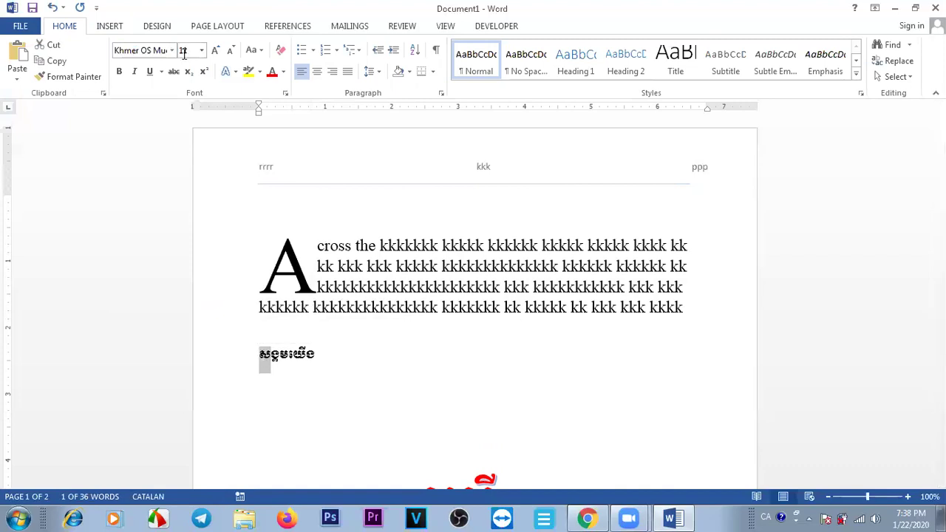
Apply a Dropped drop cap to the first Khmer letter
{"action": "left_click", "coordinate": [109, 29]}
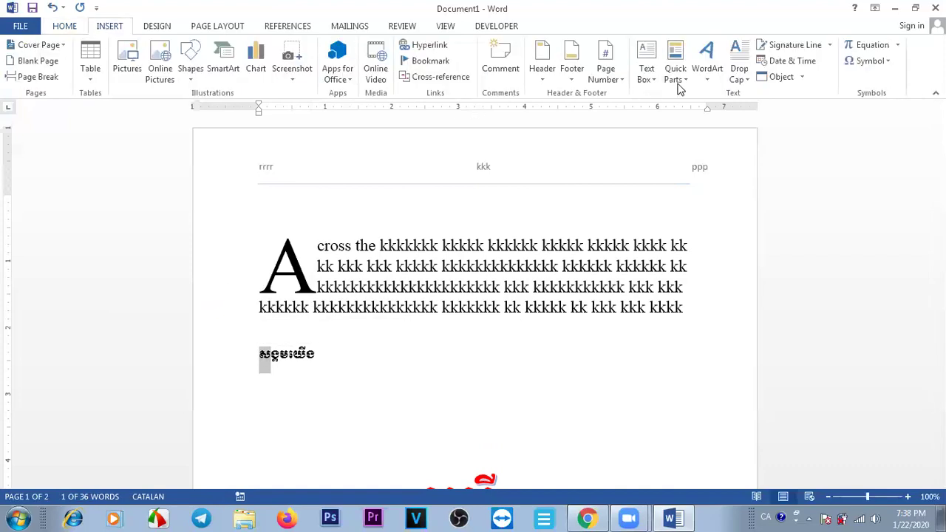
{"action": "left_click", "coordinate": [743, 83]}
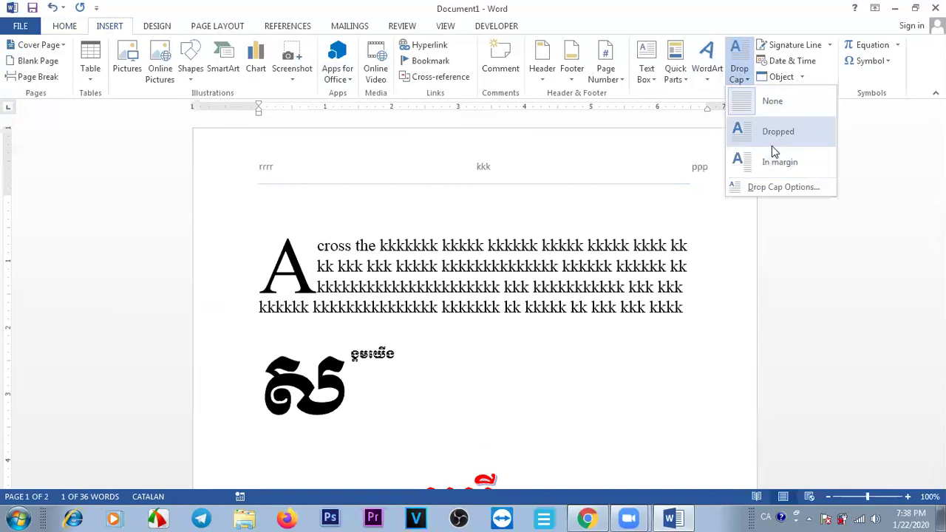
{"action": "left_click", "coordinate": [775, 145]}
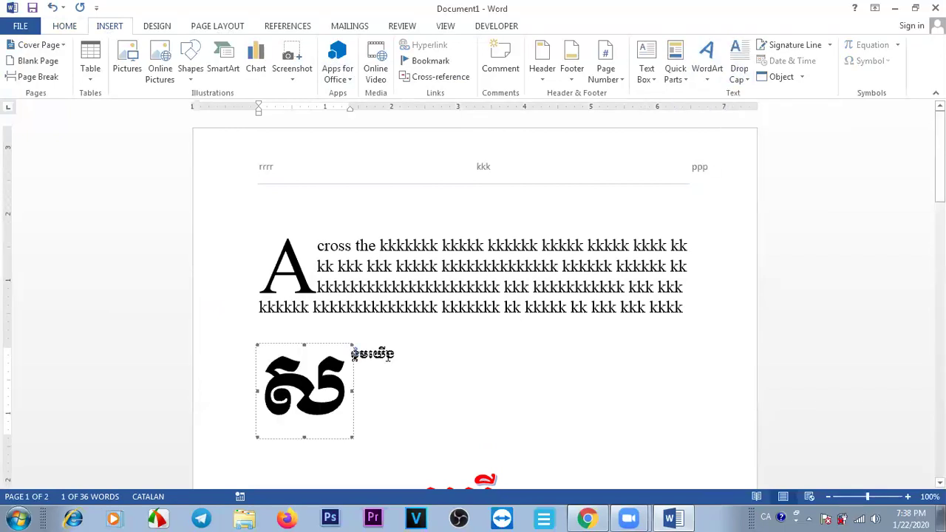
Type runs of repeated Khmer letters (ត, ក) beside the drop cap across three lines
{"action": "left_click", "coordinate": [397, 355]}
{"action": "type", "text": "តតតតតតតតតតតតតតតតតតតតតតតតតតតតតតតតតតត"}
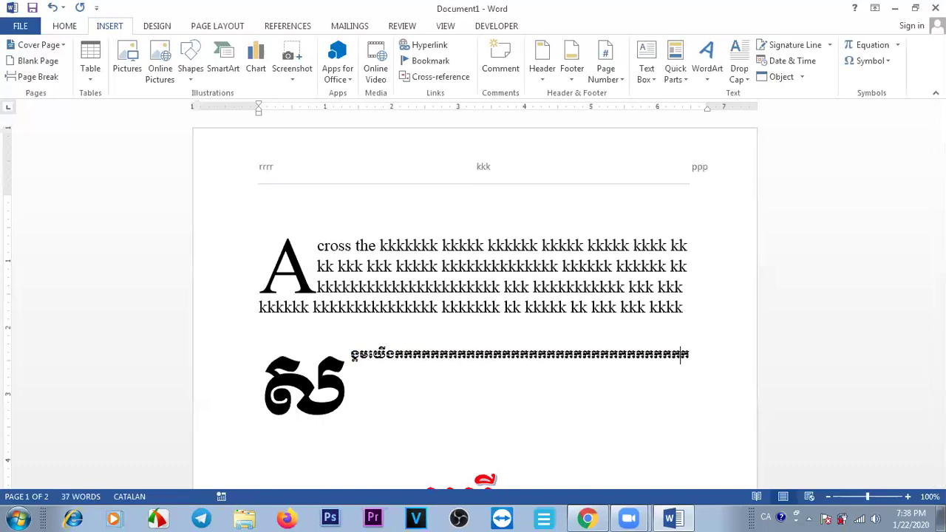
{"action": "type", "text": "តតតតតតតតតតតតតតតតតតត"}
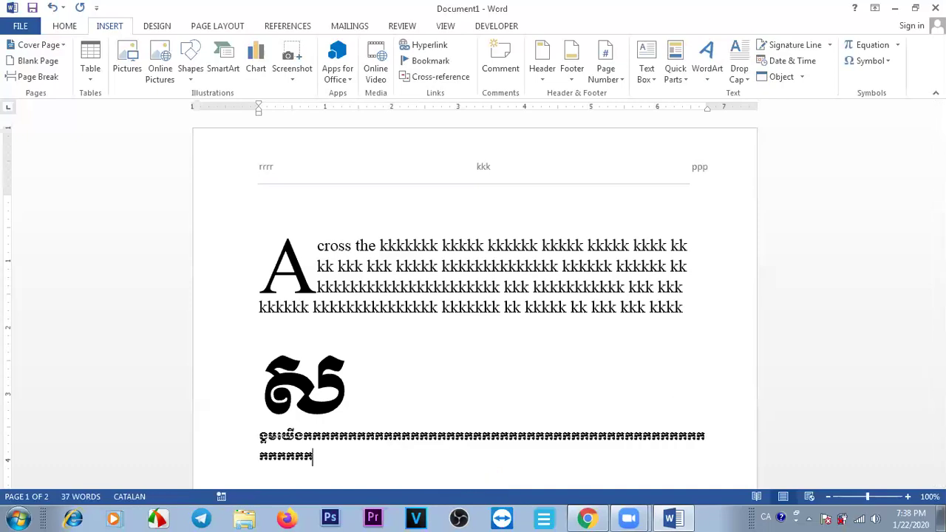
{"action": "left_click_drag", "start_coordinate": [940, 159], "coordinate": [939, 184]}
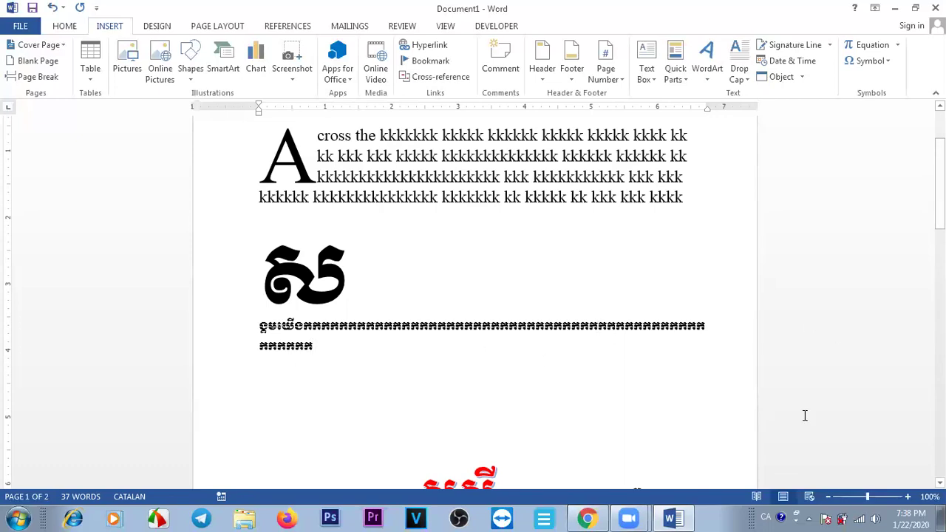
{"action": "scroll", "coordinate": [498, 305], "scroll_direction": "down", "scroll_amount": 1}
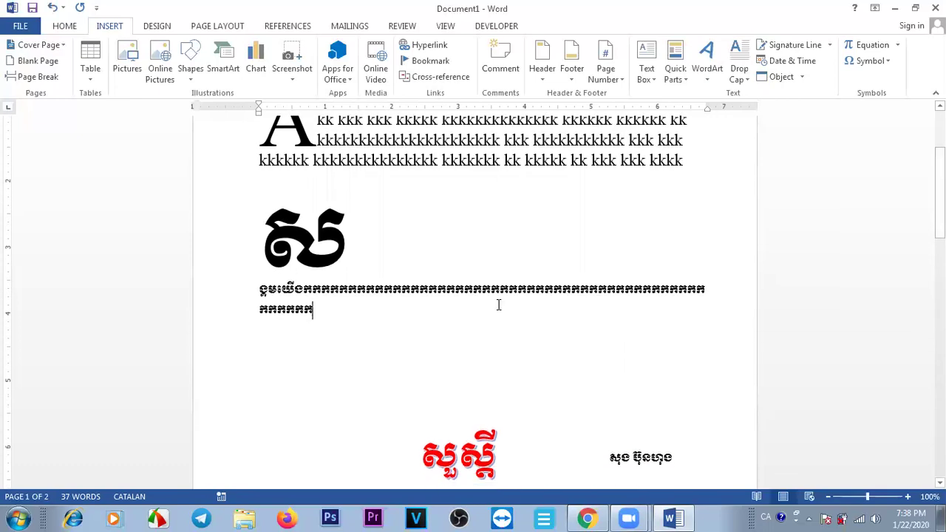
{"action": "left_click", "coordinate": [320, 316]}
{"action": "key", "text": "BackSpace"}
{"action": "key", "text": "BackSpace"}
{"action": "key", "text": "BackSpace"}
{"action": "key", "text": "BackSpace"}
{"action": "key", "text": "BackSpace"}
{"action": "key", "text": "BackSpace"}
{"action": "key", "text": "BackSpace"}
{"action": "key", "text": "BackSpace"}
{"action": "key", "text": "BackSpace"}
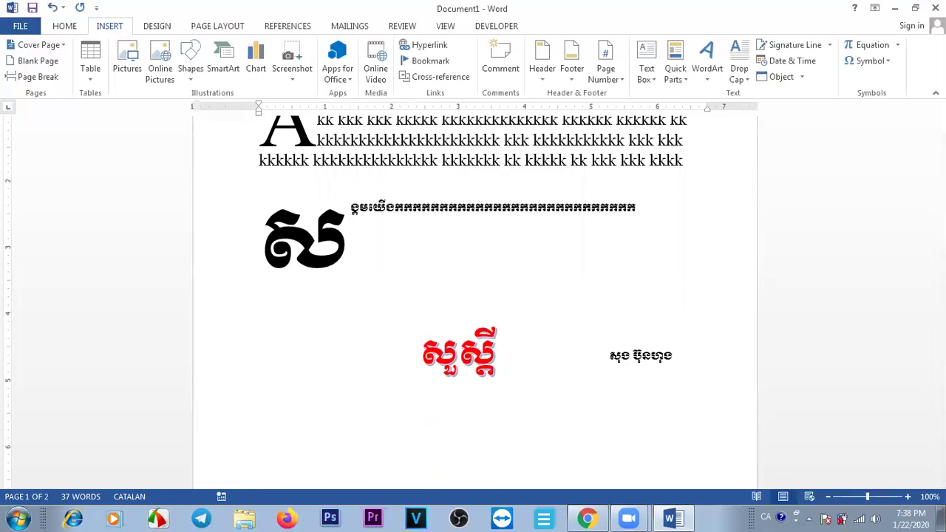
{"action": "type", "text": "កកកកកកកកកកកកកកកកកកកកកកកកកកកកកកកកកកកកកកកកកកកកកក"}
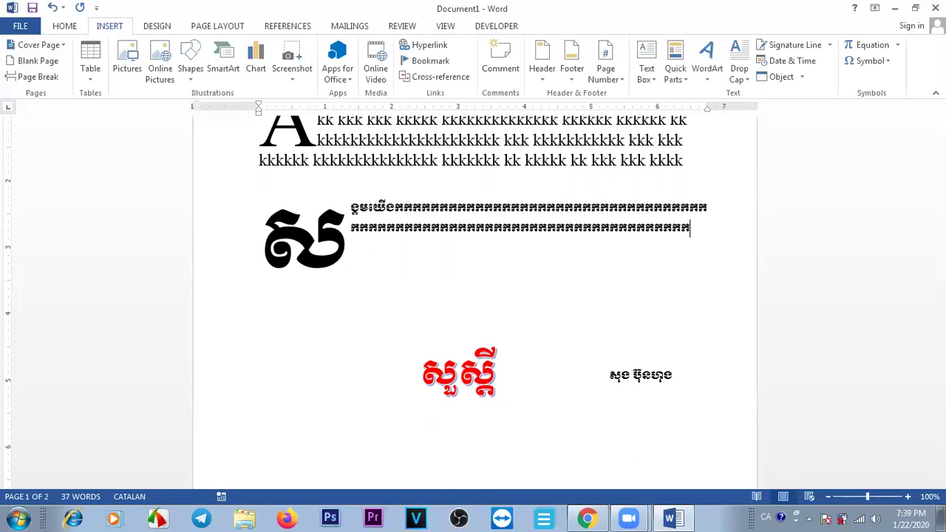
{"action": "type", "text": "កកកក"}
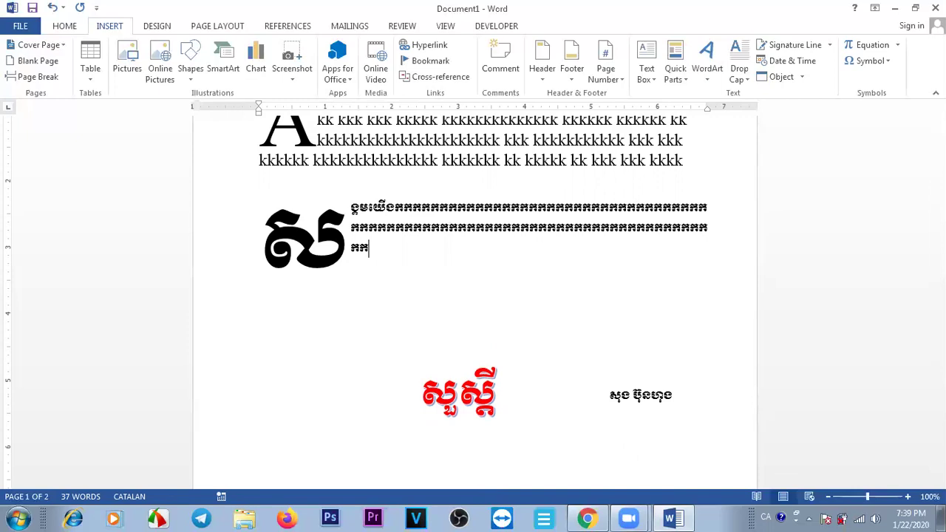
{"action": "type", "text": "ககकककककककककक"}
{"action": "type", "text": "កកកក"}
{"action": "type", "text": "កកកកកកកកកកកកកកកកក"}
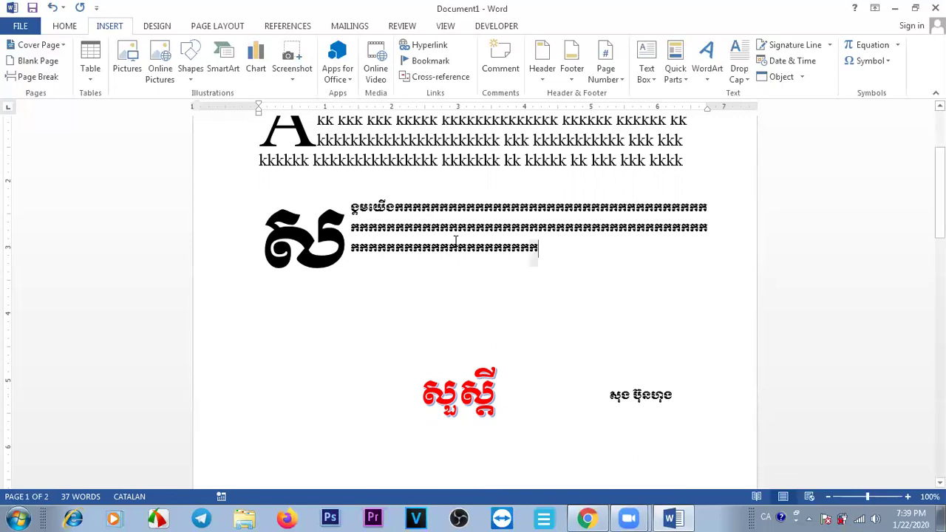
Paste a copied run of Khmer text at the paragraph's end, extending it to four lines
{"action": "left_click", "coordinate": [446, 247], "text": "shift"}
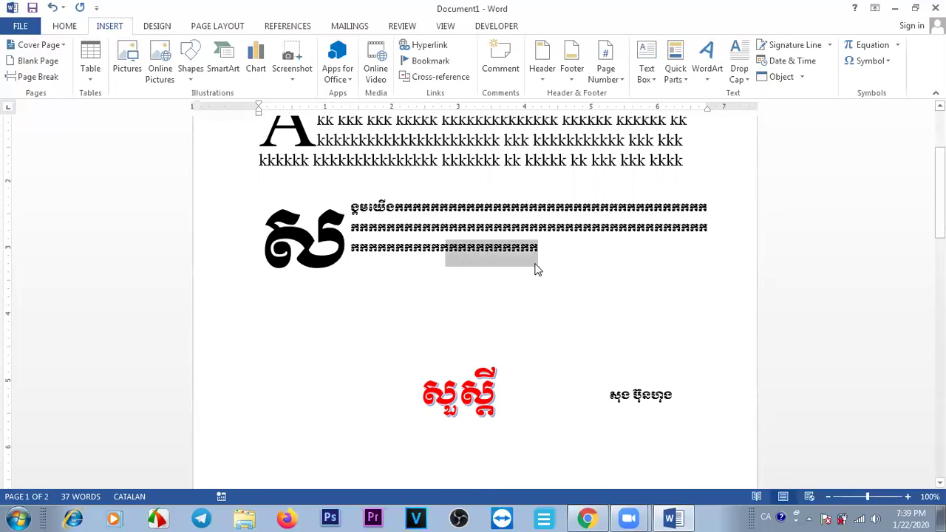
{"action": "left_click", "coordinate": [352, 246], "text": "shift"}
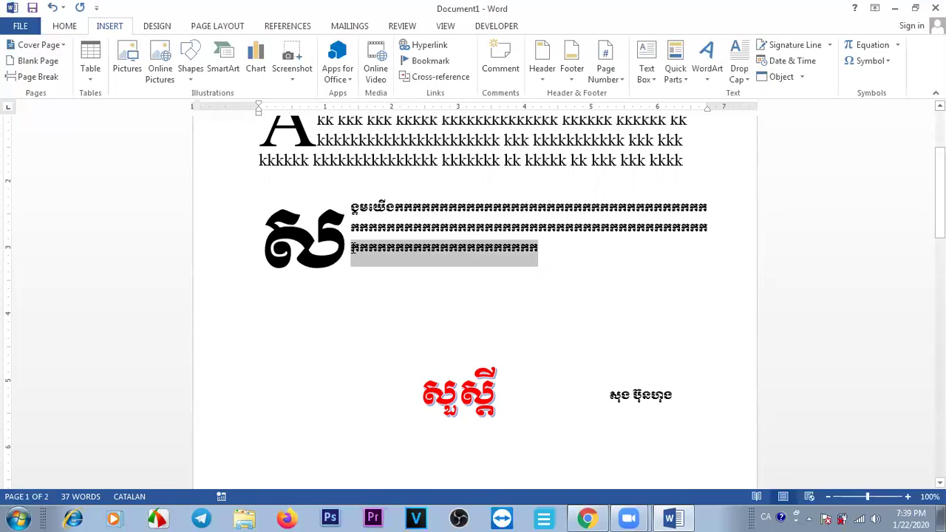
{"action": "left_click", "coordinate": [353, 249]}
{"action": "left_click", "coordinate": [361, 250]}
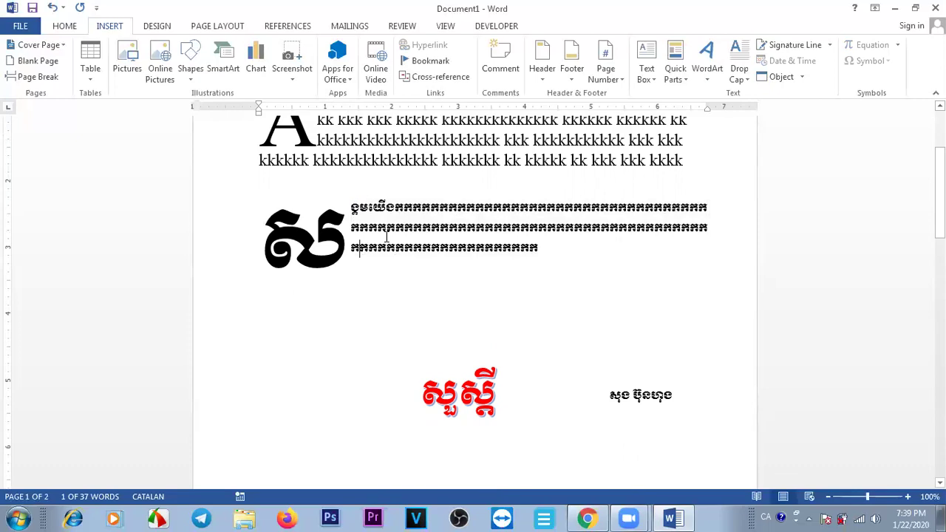
{"action": "double_click", "coordinate": [433, 234]}
{"action": "left_click", "coordinate": [568, 252]}
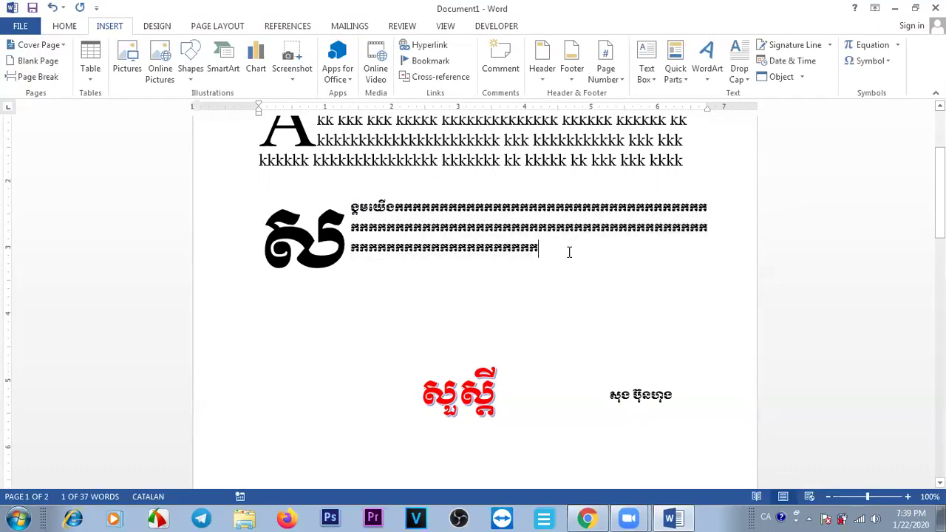
{"action": "key", "text": "ctrl+v"}
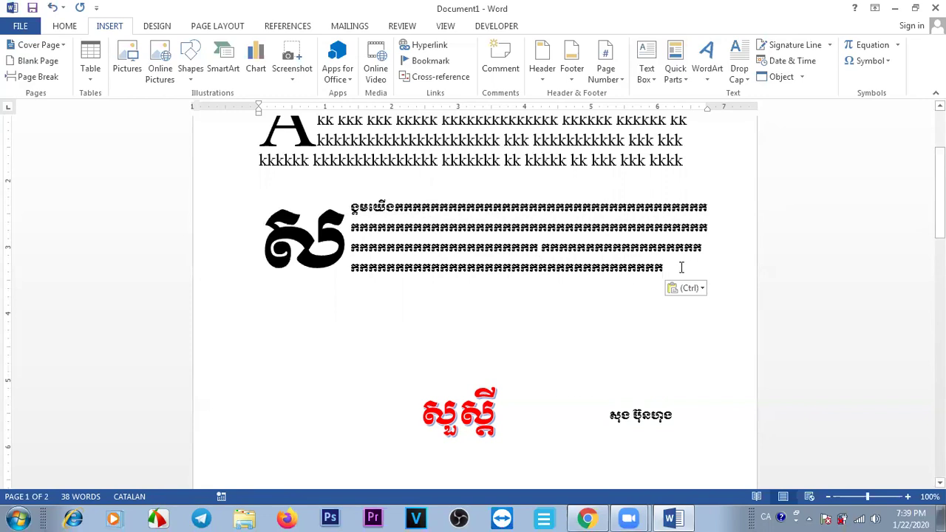
{"action": "left_click", "coordinate": [360, 269]}
Change the Khmer drop cap to drop 2 lines
{"action": "left_click", "coordinate": [340, 222]}
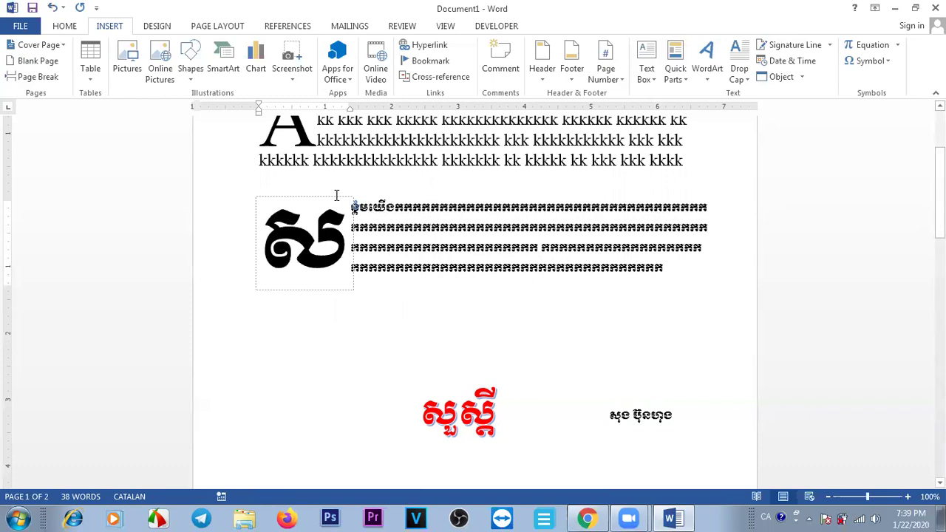
{"action": "left_click", "coordinate": [336, 200]}
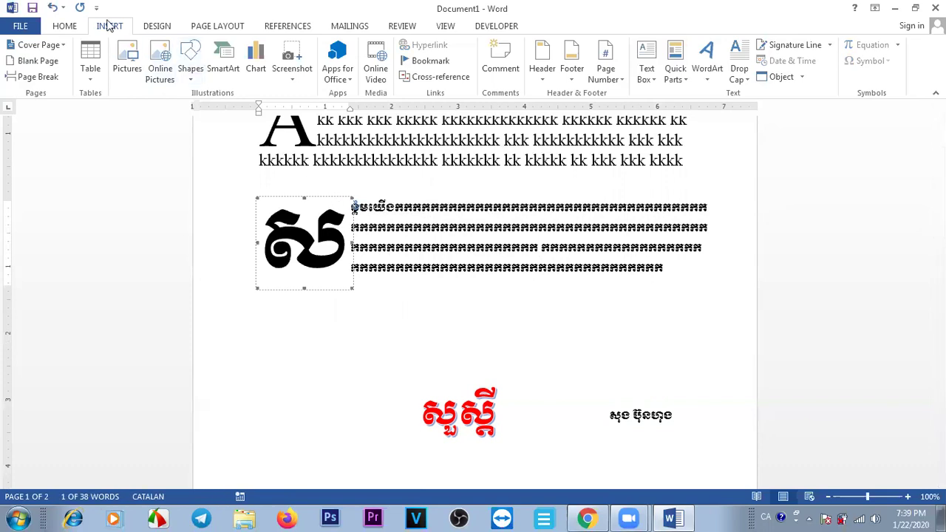
{"action": "left_click", "coordinate": [739, 73]}
{"action": "left_click", "coordinate": [768, 187]}
{"action": "left_click", "coordinate": [717, 301]}
{"action": "left_click", "coordinate": [716, 300]}
{"action": "left_click", "coordinate": [717, 295]}
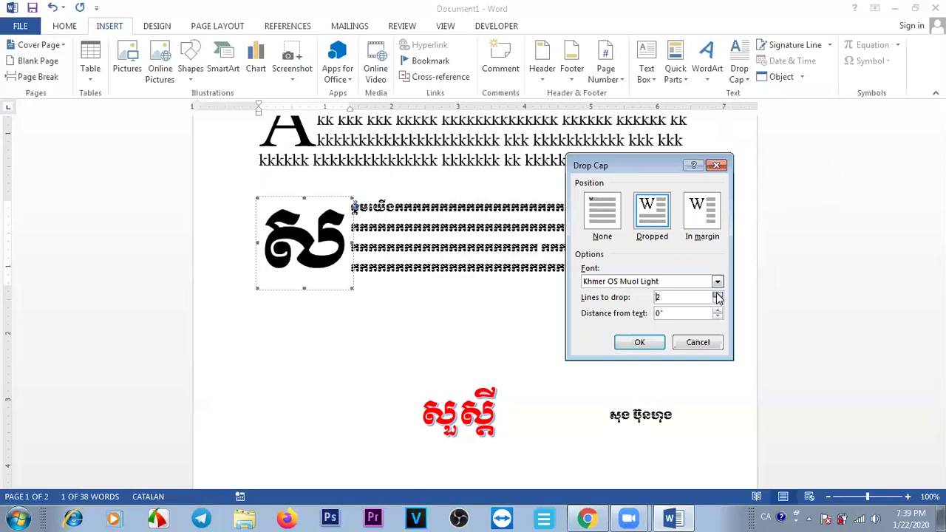
{"action": "left_click", "coordinate": [716, 300]}
{"action": "left_click", "coordinate": [655, 343]}
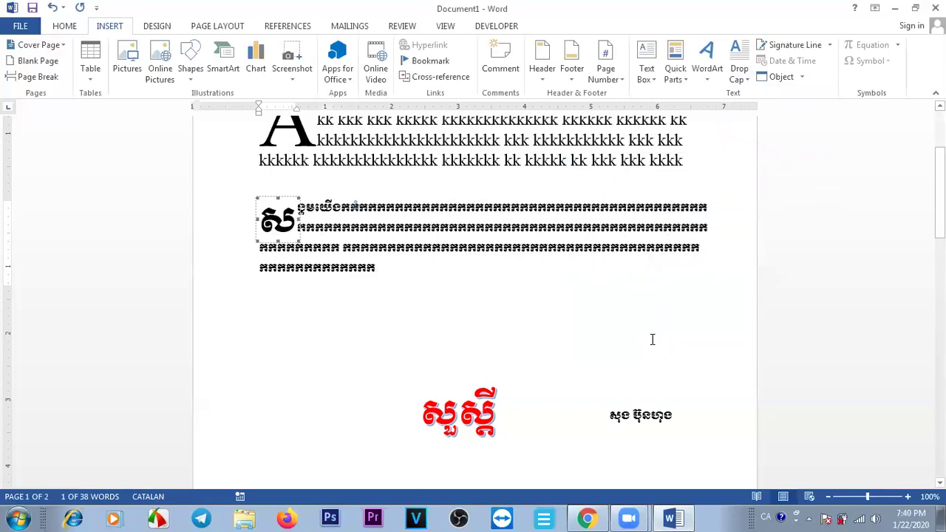
Return the Khmer drop cap to 3 lines and add more ក letters to the last line
{"action": "left_click", "coordinate": [739, 73]}
{"action": "left_click", "coordinate": [782, 190]}
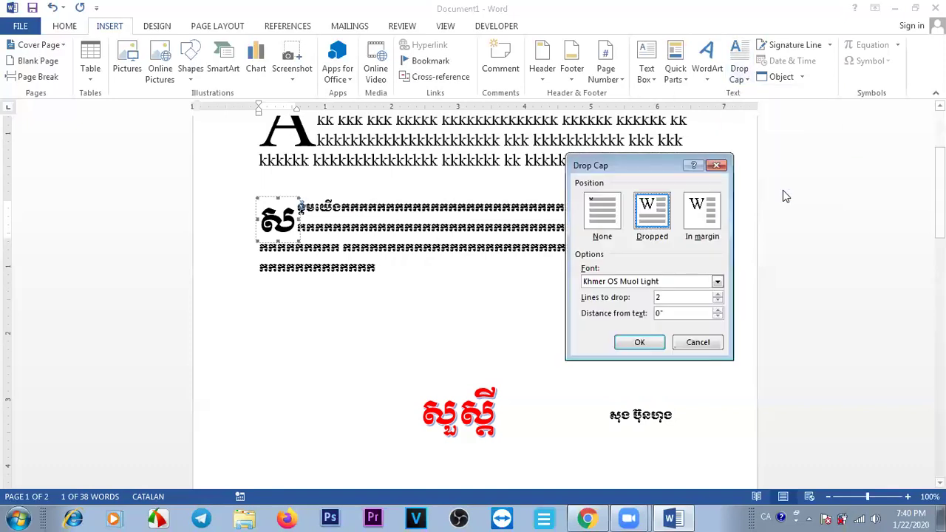
{"action": "left_click", "coordinate": [717, 293]}
{"action": "left_click", "coordinate": [651, 342]}
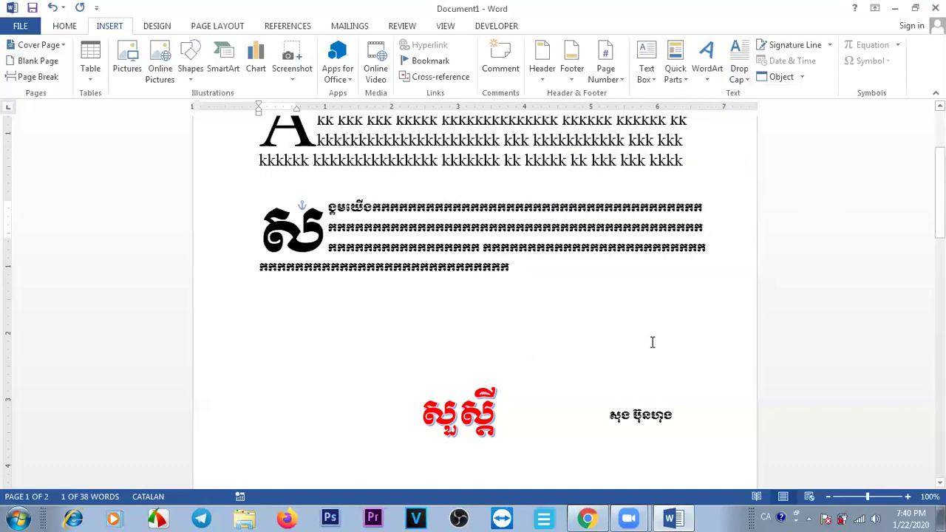
{"action": "left_click", "coordinate": [590, 297]}
{"action": "left_click", "coordinate": [538, 274]}
{"action": "type", "text": "កក"}
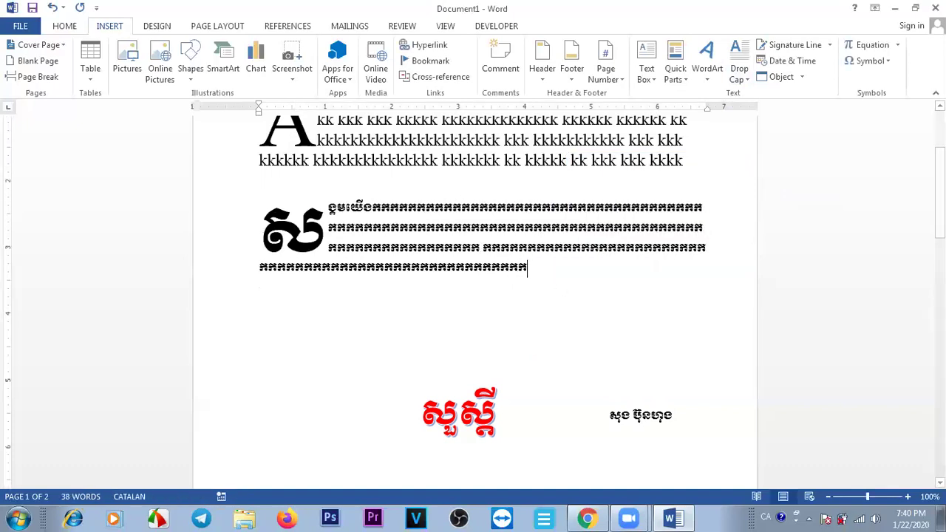
{"action": "type", "text": "កកកកកកកកកកកកកកកកកក"}
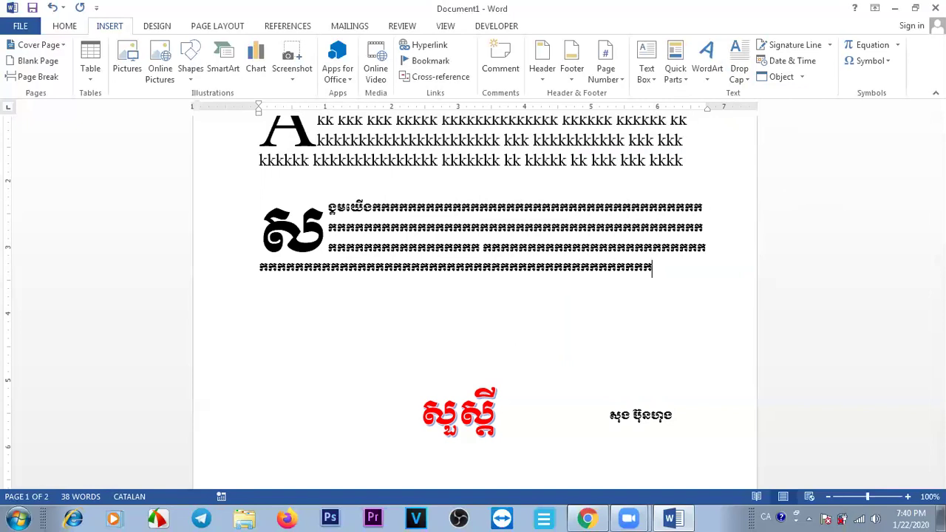
{"action": "type", "text": "កកកកកកកកកកកកក"}
Delete the final character from the last line of the Khmer paragraph
{"action": "left_click_drag", "start_coordinate": [938, 221], "coordinate": [938, 205]}
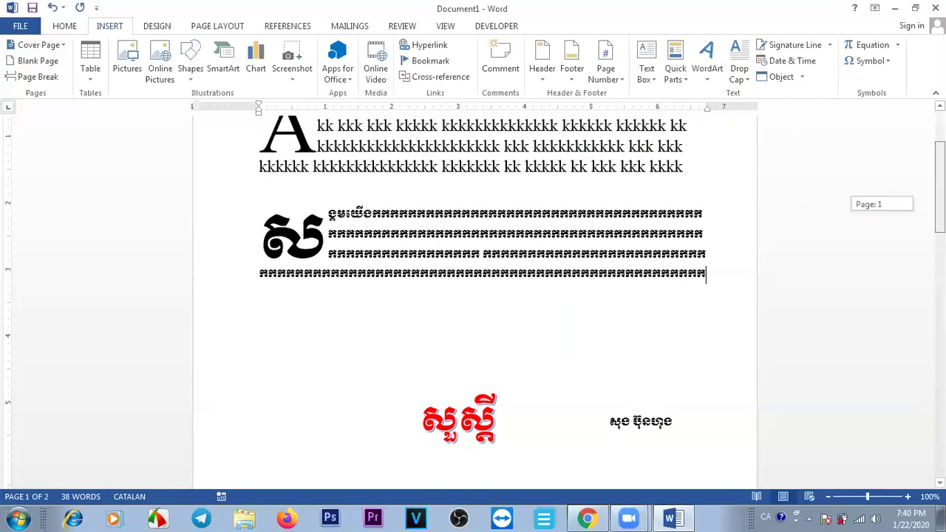
{"action": "key", "text": "BackSpace"}
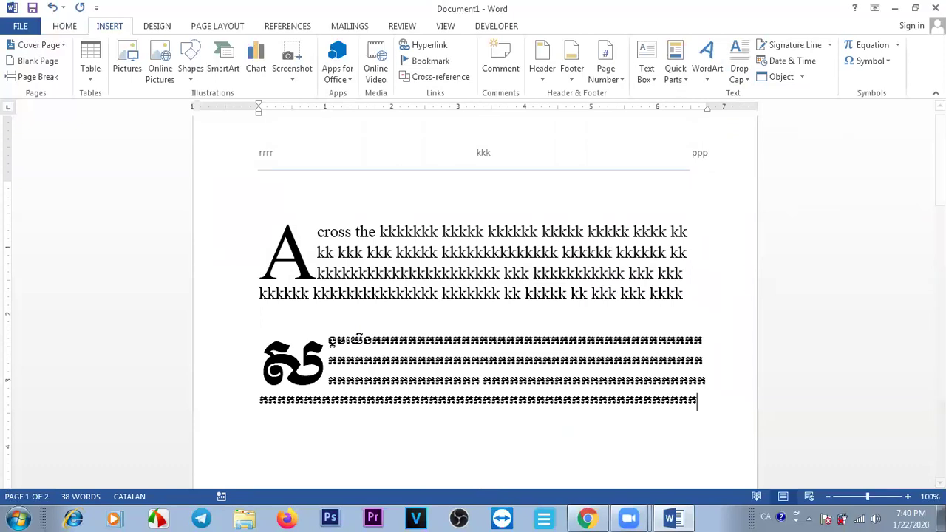
{"action": "left_click_drag", "start_coordinate": [938, 163], "coordinate": [939, 165]}
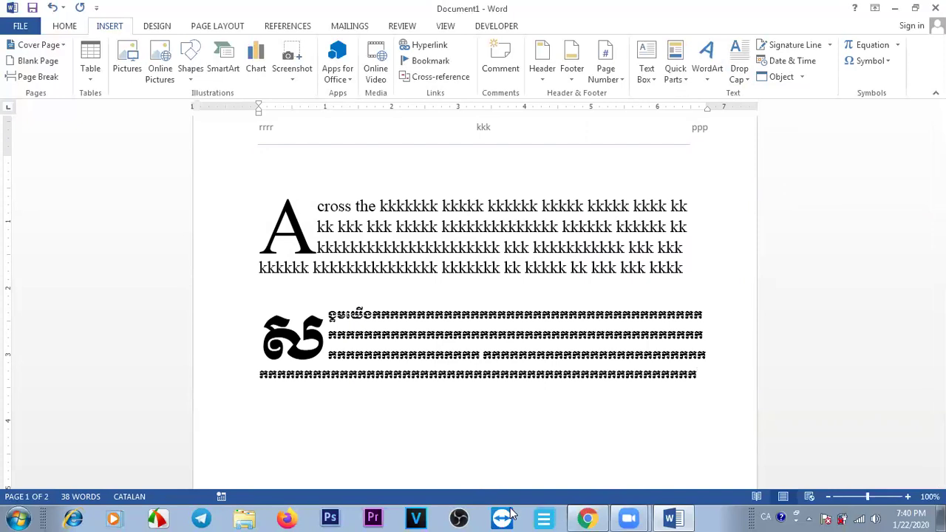
{"action": "left_click", "coordinate": [432, 327]}
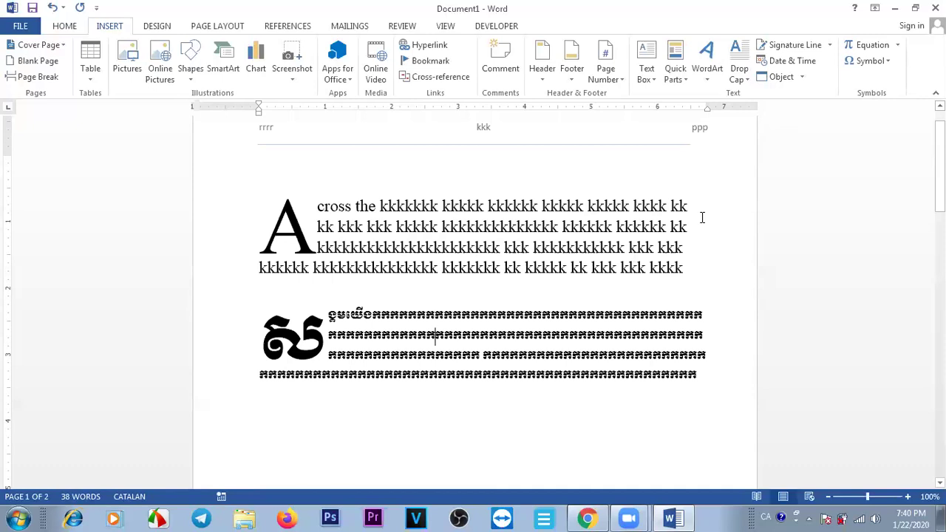
{"action": "left_click", "coordinate": [703, 373]}
Move the caret into the first line of the English drop-cap paragraph
{"action": "left_click_drag", "start_coordinate": [939, 166], "coordinate": [939, 140]}
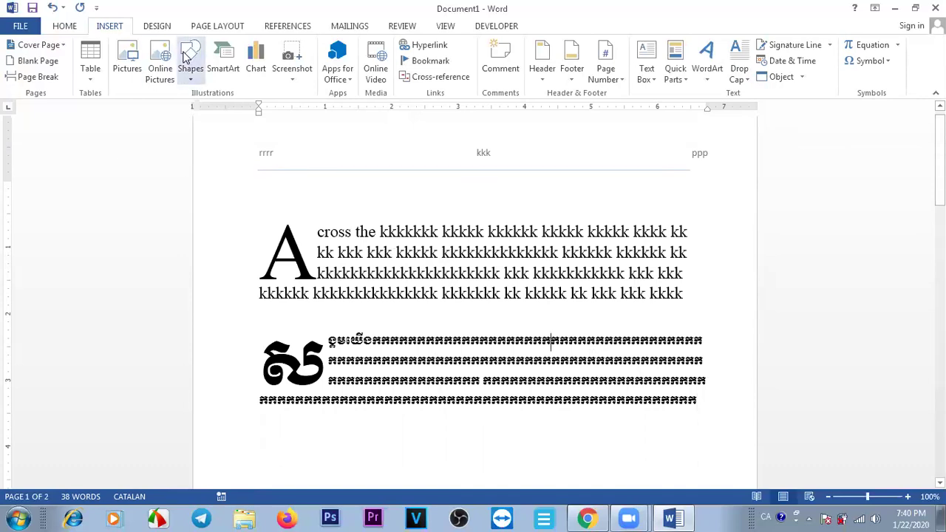
{"action": "left_click", "coordinate": [500, 252]}
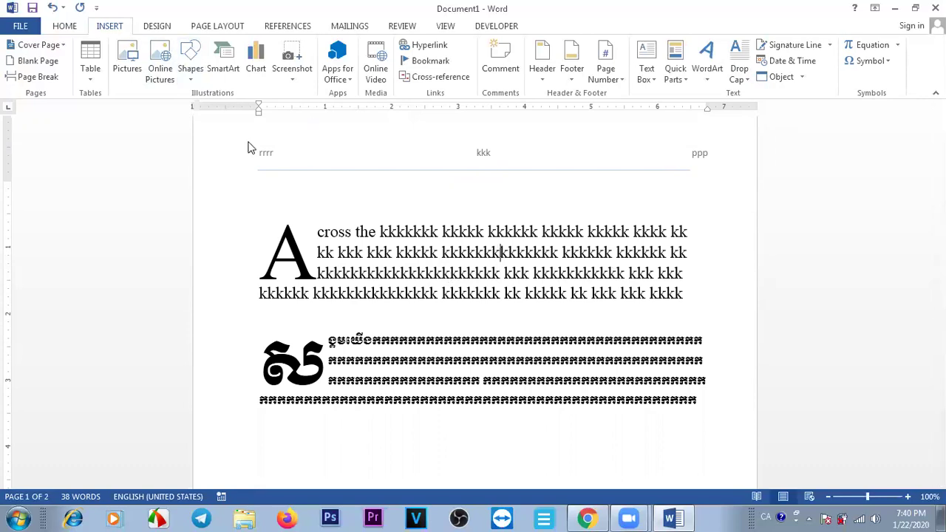
{"action": "left_click", "coordinate": [496, 232]}
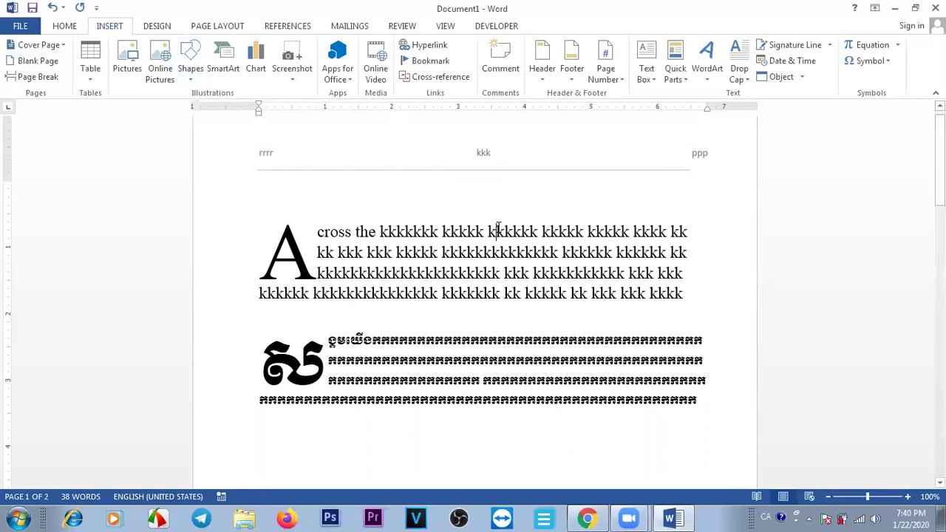
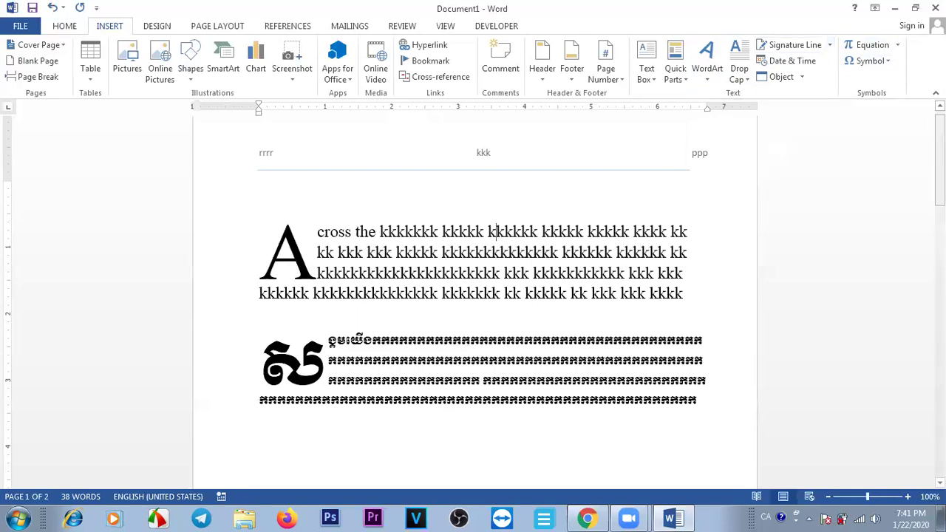
Delete the red Khmer word from the page
{"action": "left_click_drag", "start_coordinate": [939, 160], "coordinate": [939, 201]}
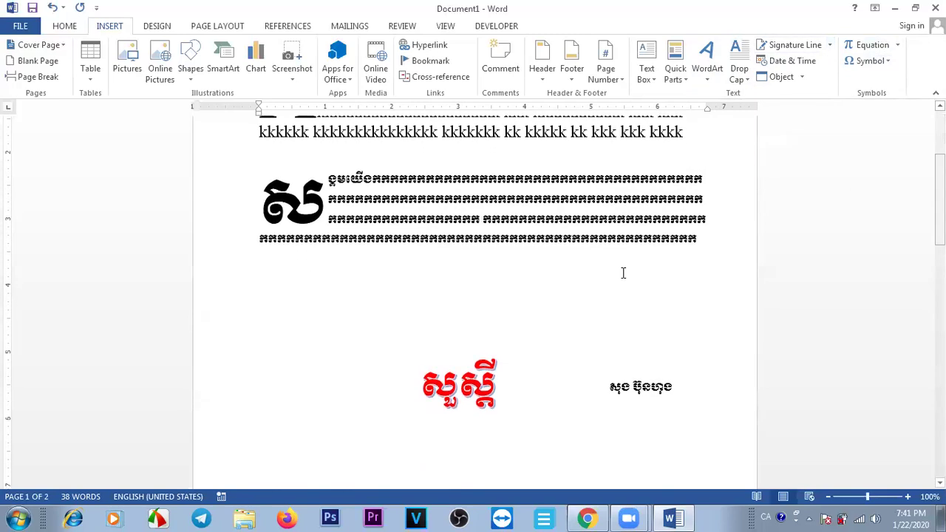
{"action": "left_click", "coordinate": [499, 375]}
{"action": "left_click_drag", "start_coordinate": [499, 376], "coordinate": [397, 379]}
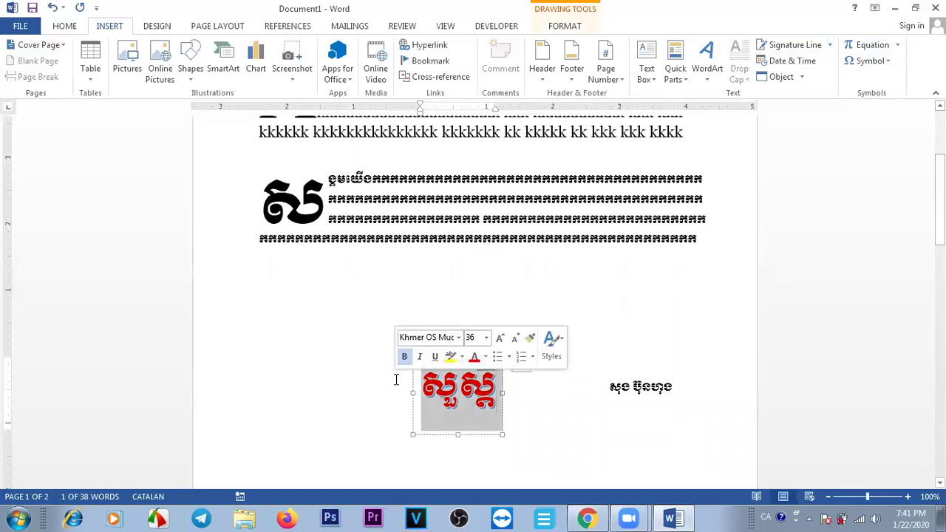
{"action": "key", "text": "Delete"}
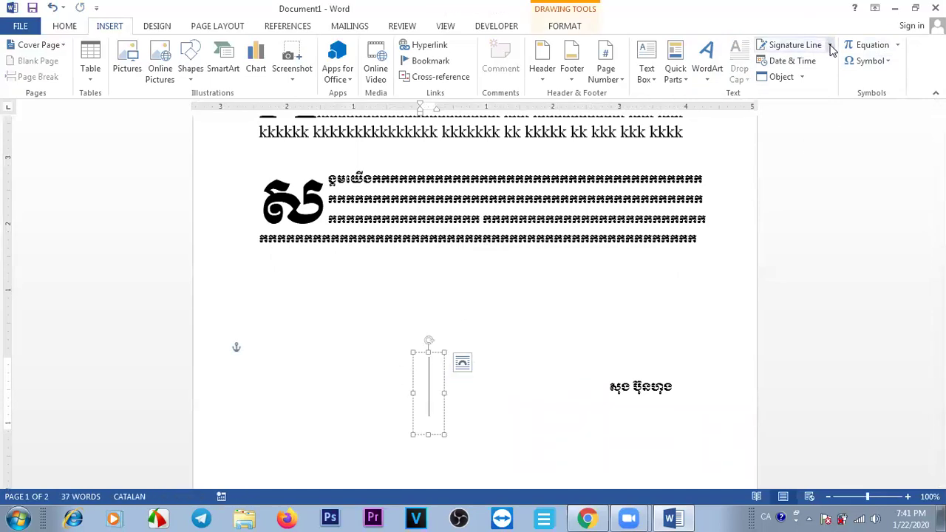
Insert a Microsoft Office signature line with default settings and move it left, level with the Khmer name
{"action": "left_click", "coordinate": [830, 46]}
{"action": "left_click", "coordinate": [829, 46]}
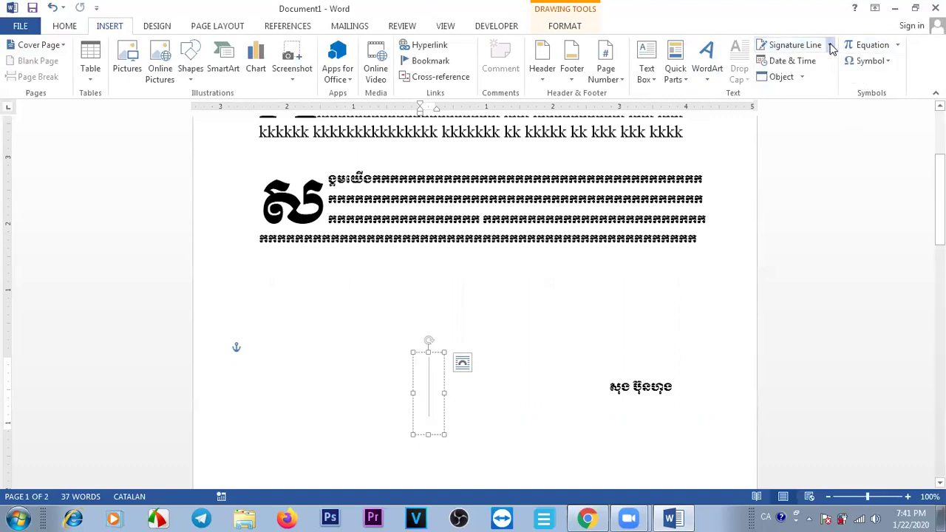
{"action": "left_click", "coordinate": [792, 48]}
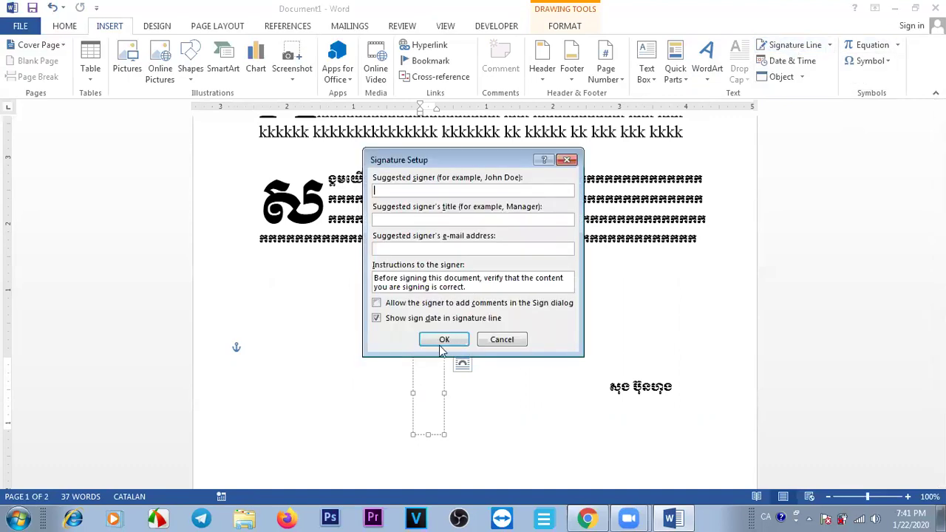
{"action": "left_click", "coordinate": [444, 340]}
{"action": "left_click_drag", "start_coordinate": [540, 358], "coordinate": [487, 345]}
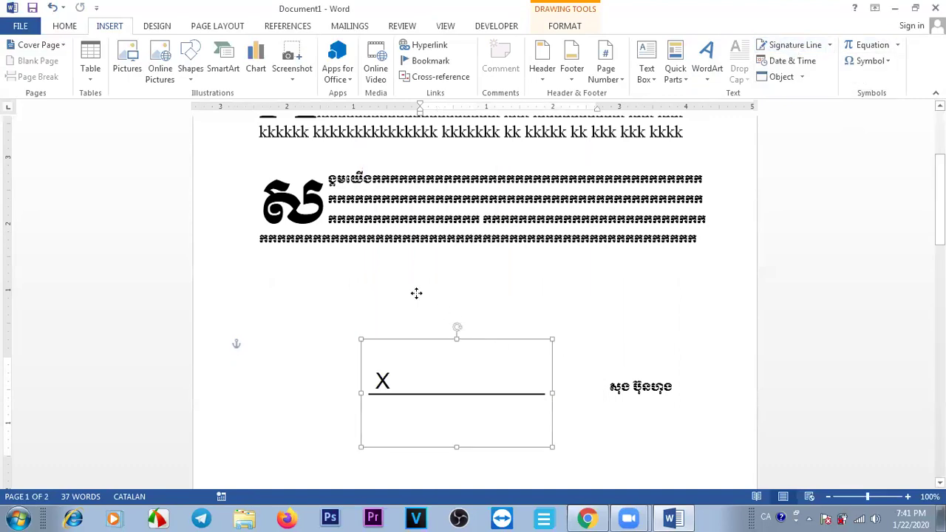
{"action": "left_click", "coordinate": [628, 299]}
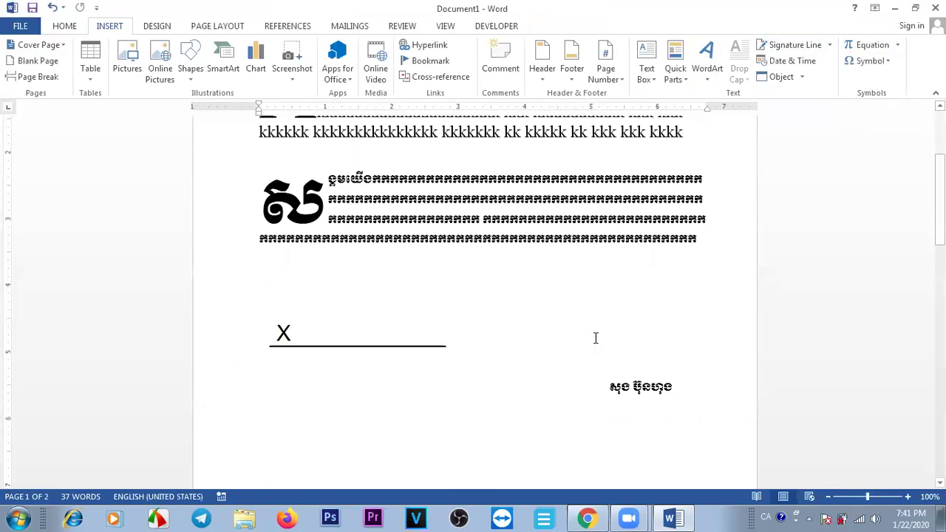
Copy the Khmer name text box and type the label ធ្វើនៅថ្ងៃទី into the copy
{"action": "left_click", "coordinate": [653, 379]}
{"action": "left_click_drag", "start_coordinate": [647, 366], "coordinate": [668, 420]}
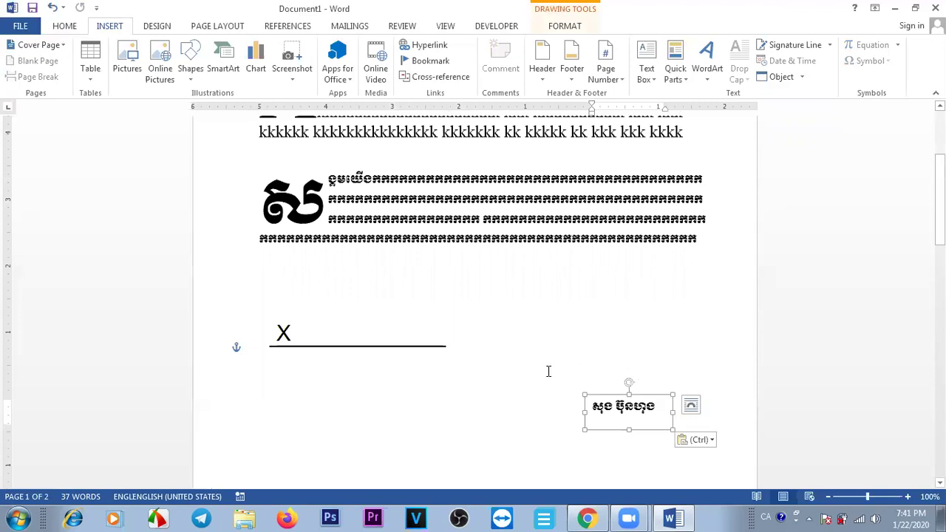
{"action": "type", "text": "ធ្វើនៅថ្ងៃទី"}
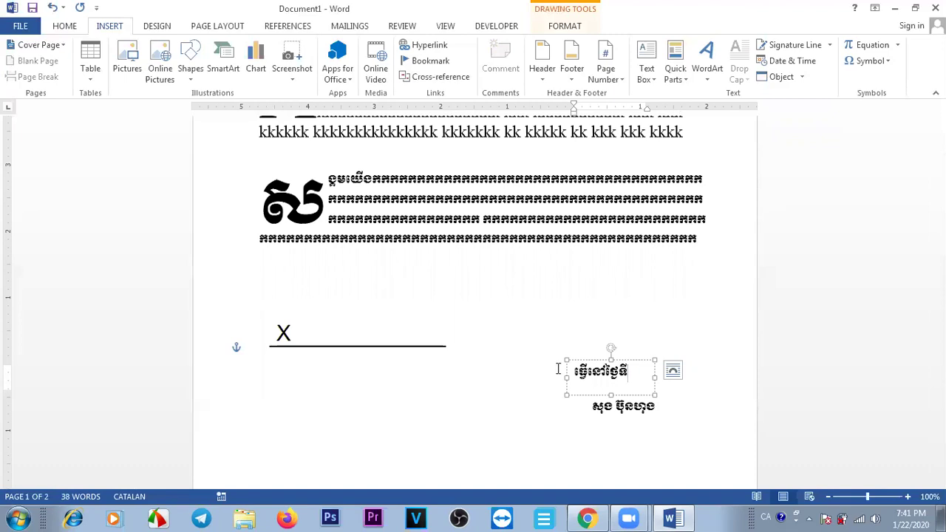
{"action": "left_click", "coordinate": [691, 400]}
Duplicate the label box beside itself and clear its text, leaving an empty box for the date
{"action": "left_click", "coordinate": [629, 360]}
{"action": "mouse_move", "coordinate": [629, 360]}
{"action": "left_mouse_down"}
{"action": "mouse_move", "coordinate": [608, 361]}
{"action": "mouse_move", "coordinate": [673, 358]}
{"action": "left_mouse_up"}
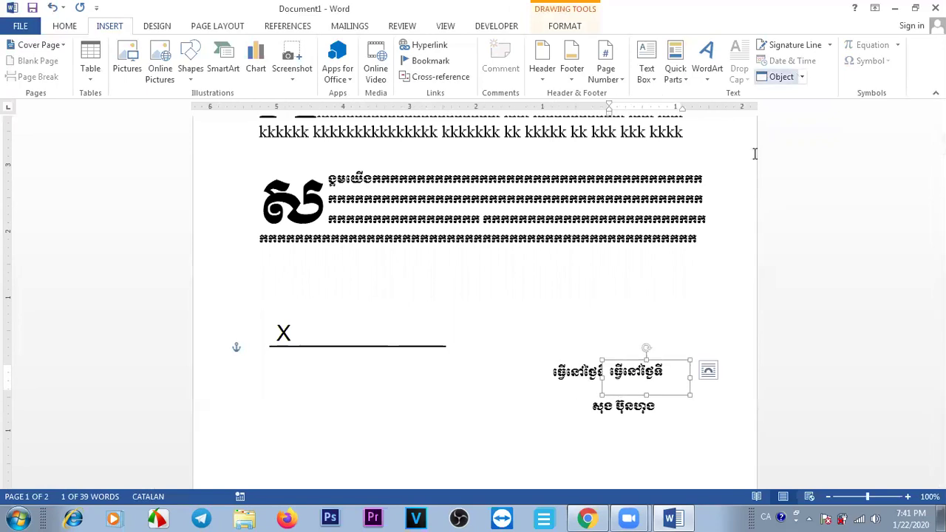
{"action": "left_click_drag", "start_coordinate": [667, 371], "coordinate": [610, 372]}
{"action": "key", "text": "BackSpace"}
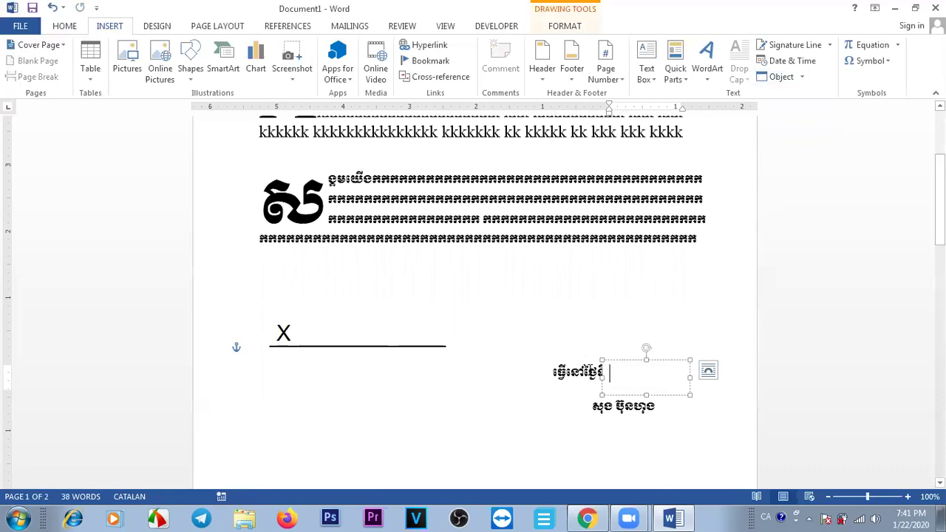
{"action": "left_click", "coordinate": [670, 360]}
{"action": "left_click", "coordinate": [652, 371]}
Insert a long Catalan date with weekday into the empty box
{"action": "left_click", "coordinate": [807, 67]}
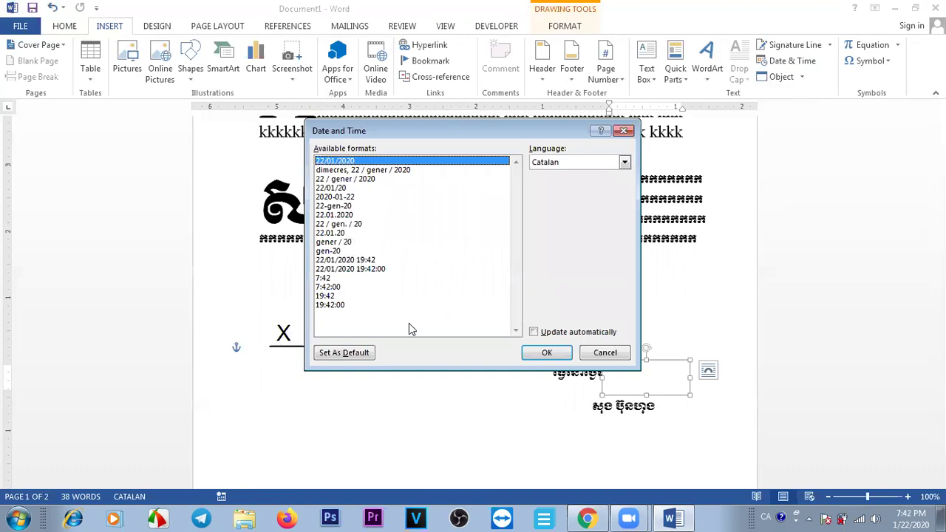
{"action": "left_click", "coordinate": [624, 162]}
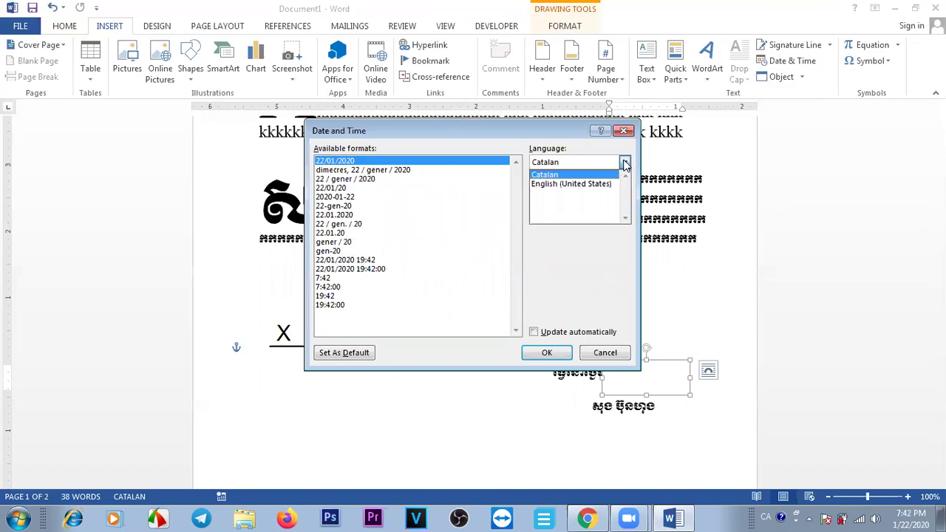
{"action": "left_click", "coordinate": [579, 168]}
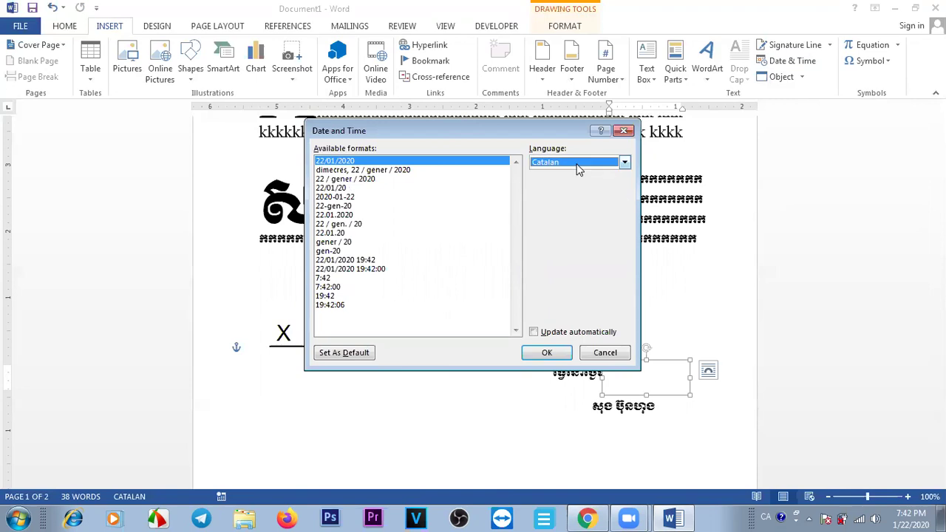
{"action": "left_click", "coordinate": [579, 164]}
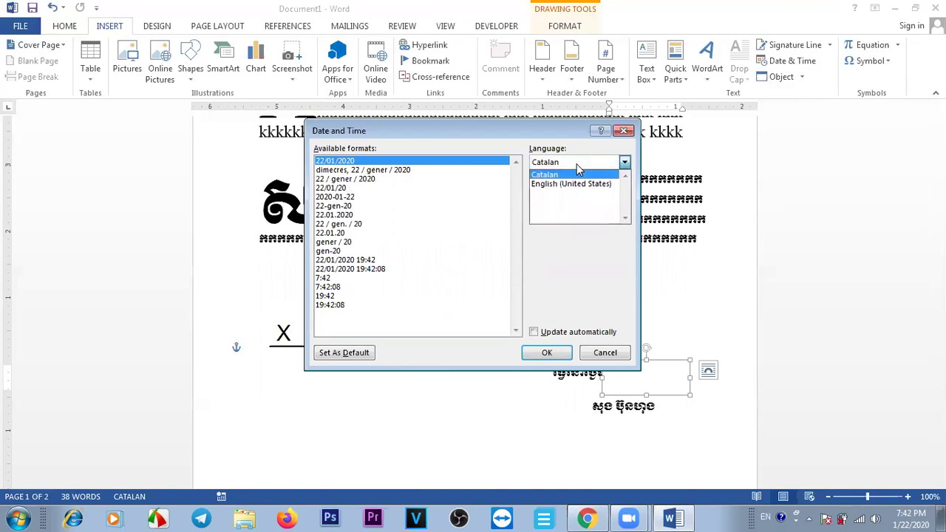
{"action": "left_click", "coordinate": [579, 167]}
{"action": "left_click", "coordinate": [562, 162]}
{"action": "left_click", "coordinate": [563, 162]}
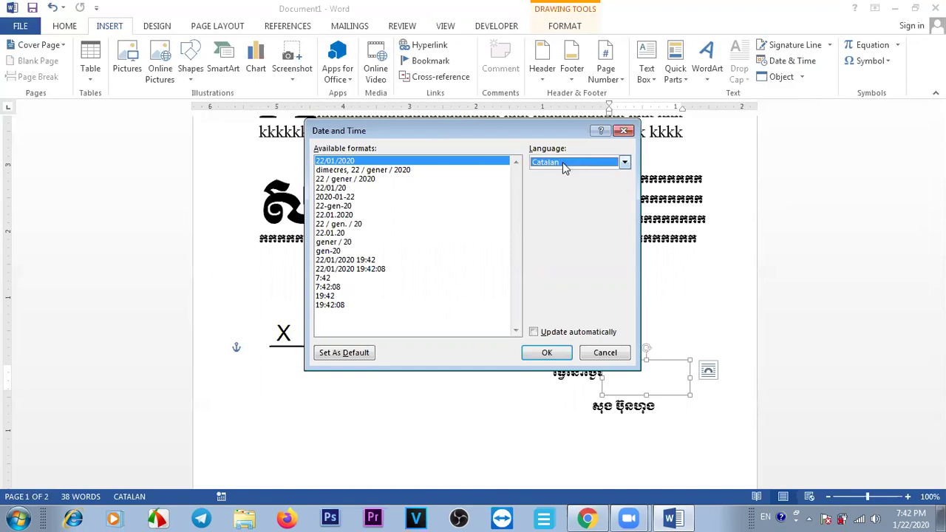
{"action": "left_click", "coordinate": [563, 162]}
{"action": "left_click", "coordinate": [566, 189]}
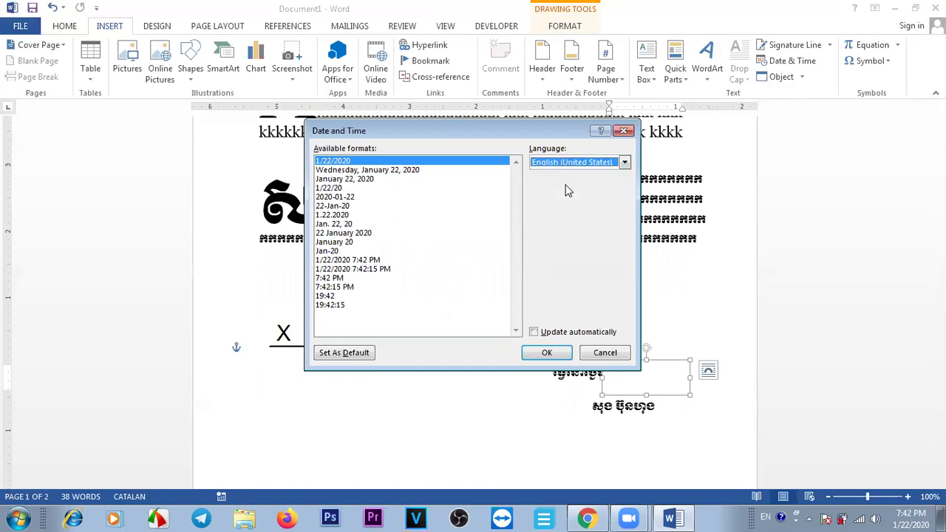
{"action": "left_click", "coordinate": [562, 164]}
{"action": "key", "text": "Up"}
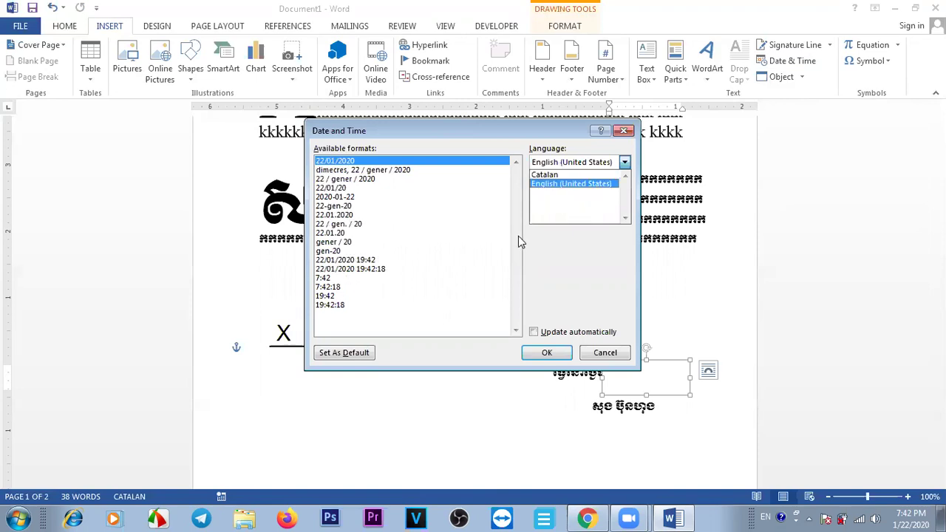
{"action": "left_click", "coordinate": [352, 171]}
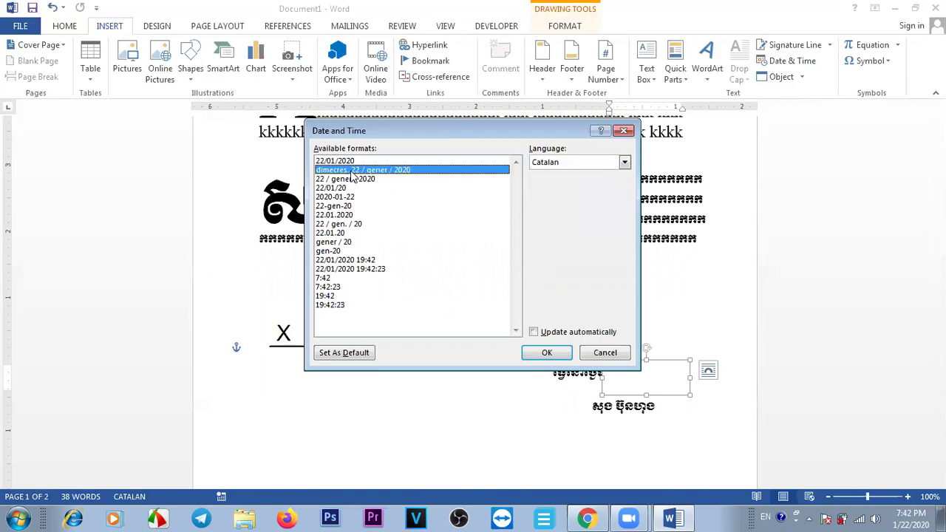
{"action": "left_click", "coordinate": [546, 353]}
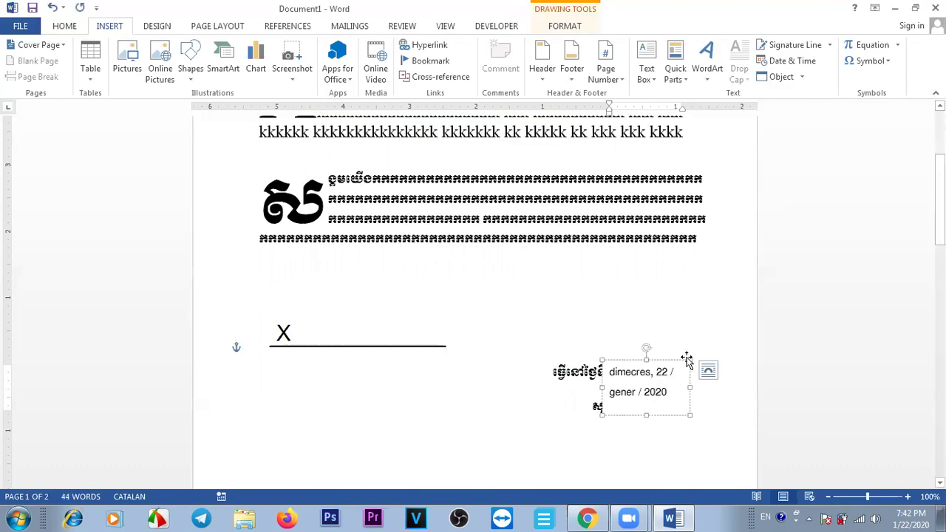
Replace it with an auto-updating English (United States) date reading 22 January 2020, widened to one line
{"action": "triple_click", "coordinate": [645, 387]}
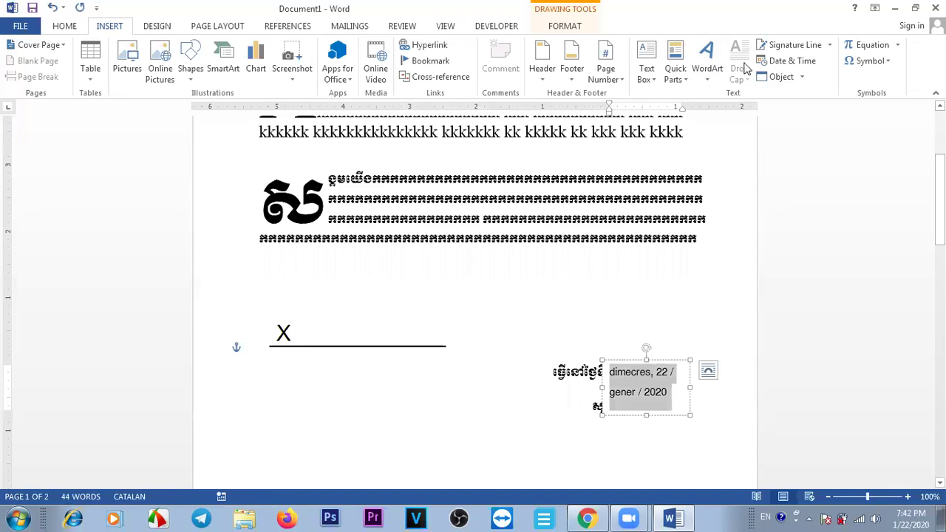
{"action": "left_click", "coordinate": [792, 62]}
{"action": "left_click", "coordinate": [547, 170]}
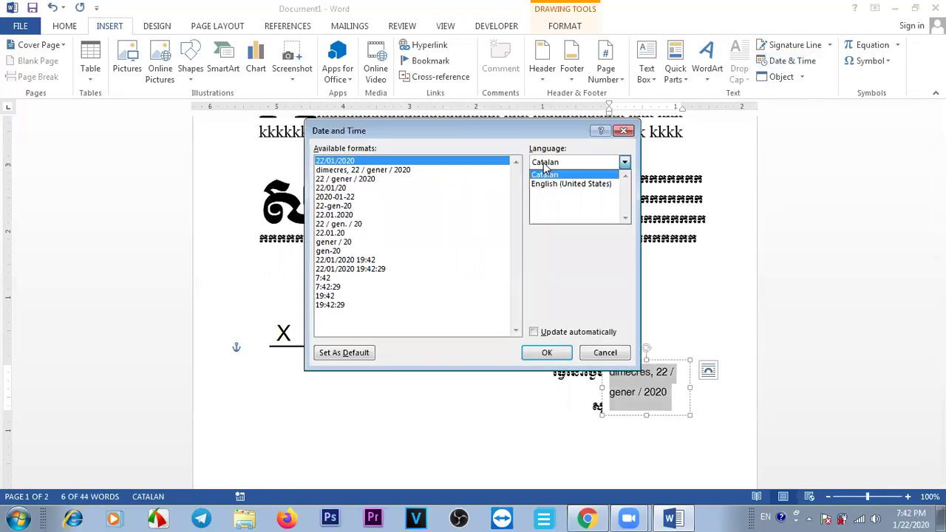
{"action": "left_click", "coordinate": [556, 184]}
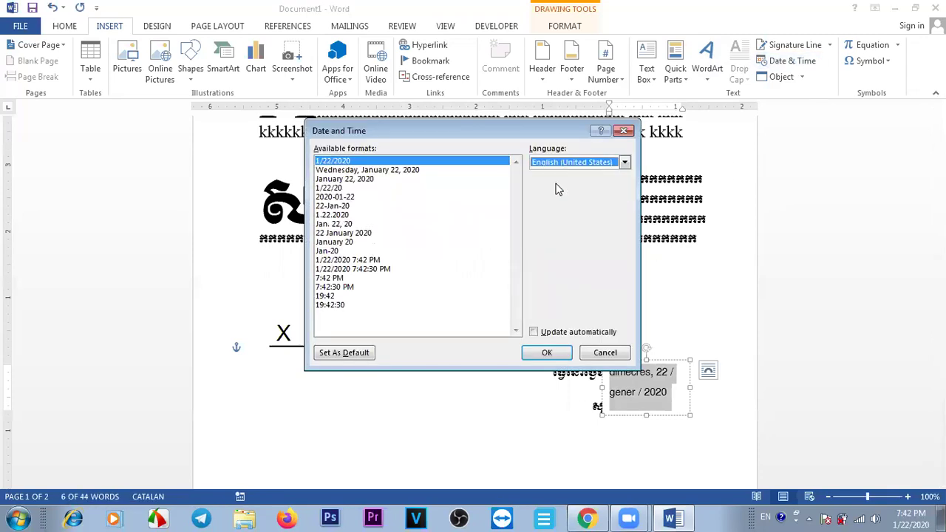
{"action": "left_click", "coordinate": [534, 334]}
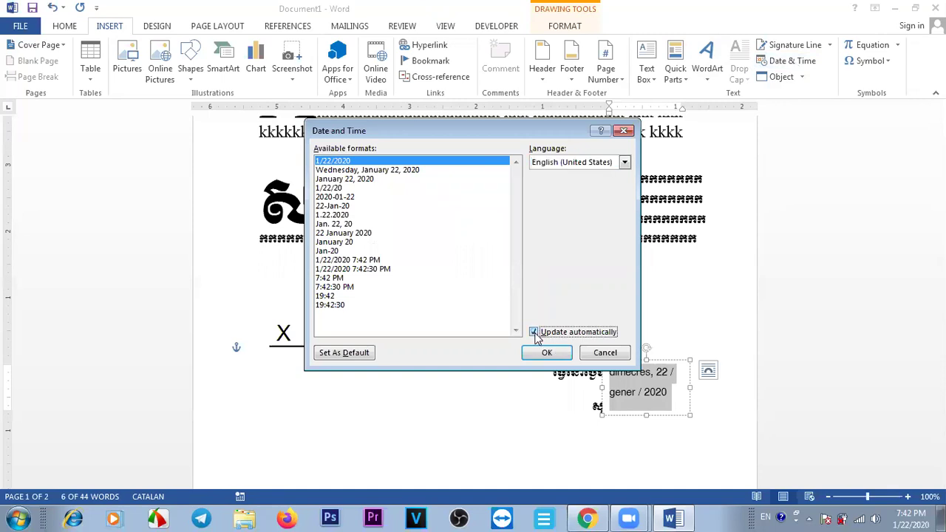
{"action": "left_click", "coordinate": [625, 163]}
{"action": "left_click", "coordinate": [625, 162]}
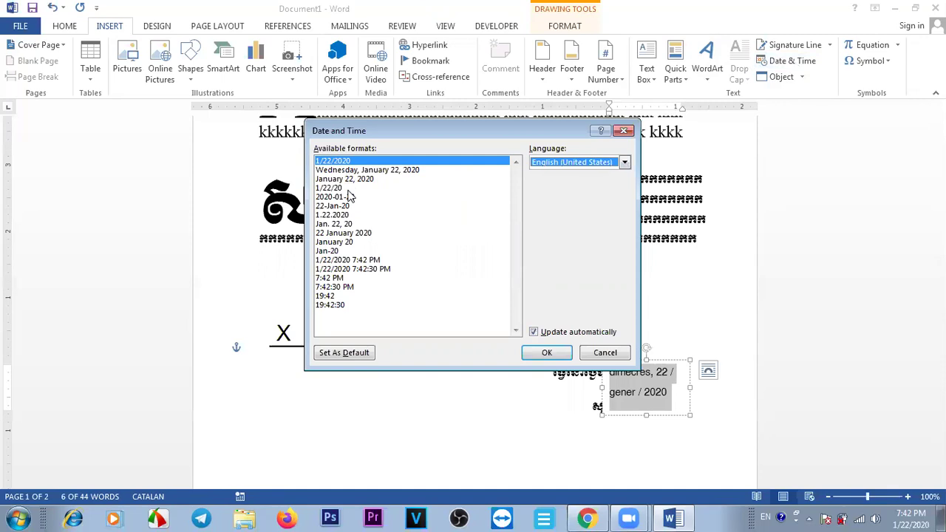
{"action": "left_click", "coordinate": [345, 234]}
{"action": "left_click", "coordinate": [544, 353]}
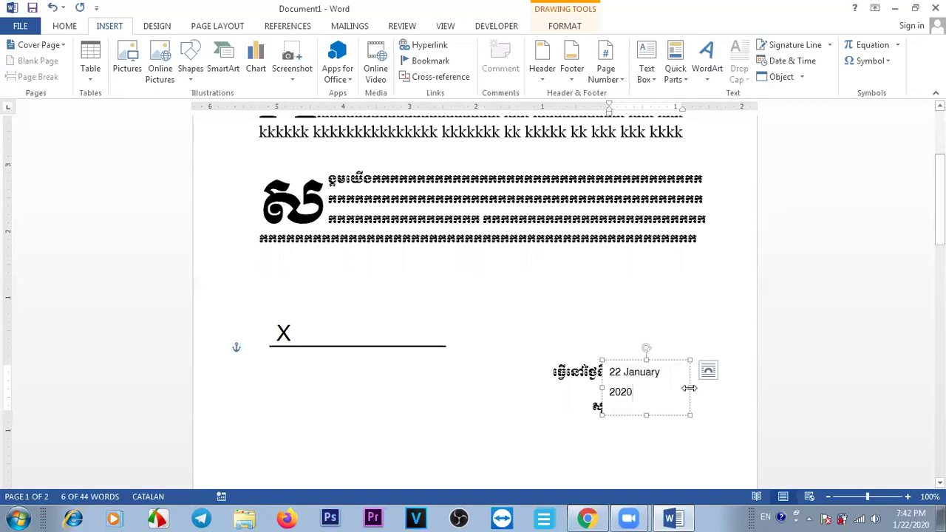
{"action": "left_click_drag", "start_coordinate": [689, 388], "coordinate": [724, 376]}
Format the date as bold 14-pt Times New Roman
{"action": "left_click", "coordinate": [688, 372]}
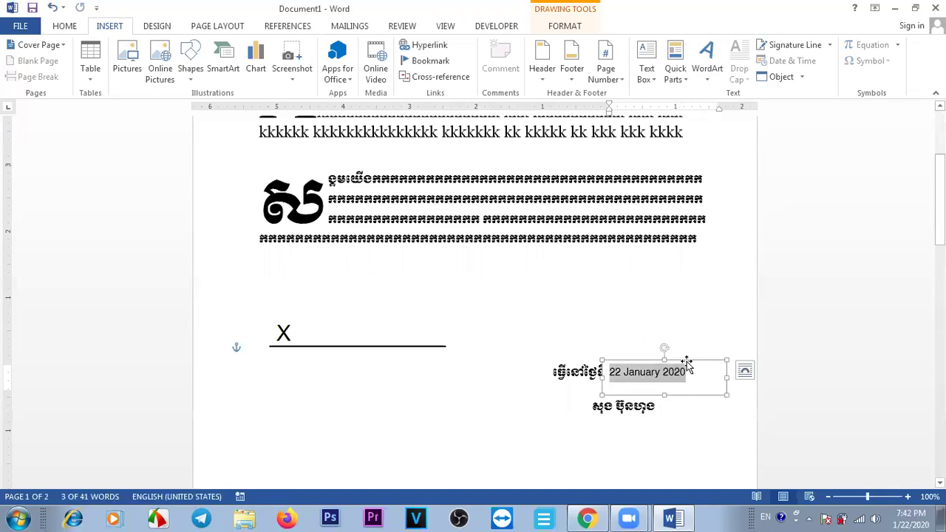
{"action": "left_click", "coordinate": [65, 25]}
{"action": "left_click", "coordinate": [173, 52]}
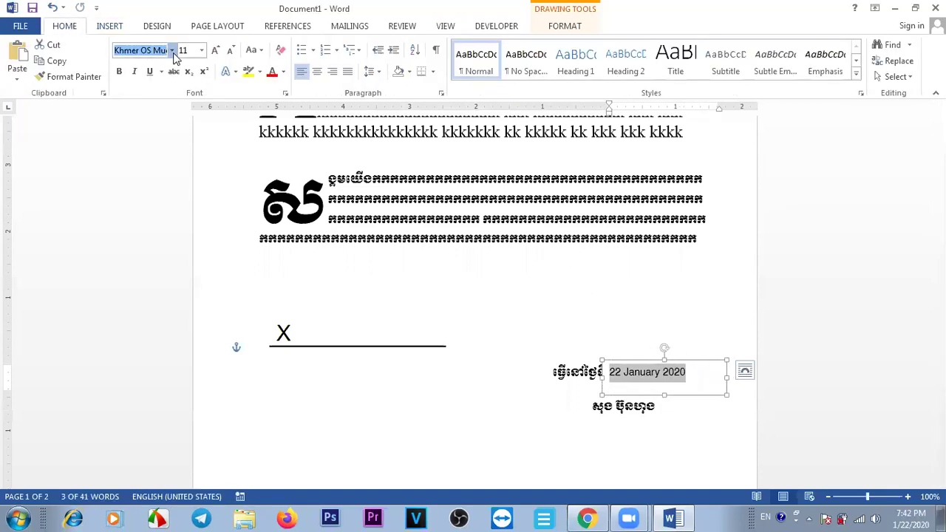
{"action": "left_click", "coordinate": [173, 52]}
{"action": "left_click", "coordinate": [201, 215]}
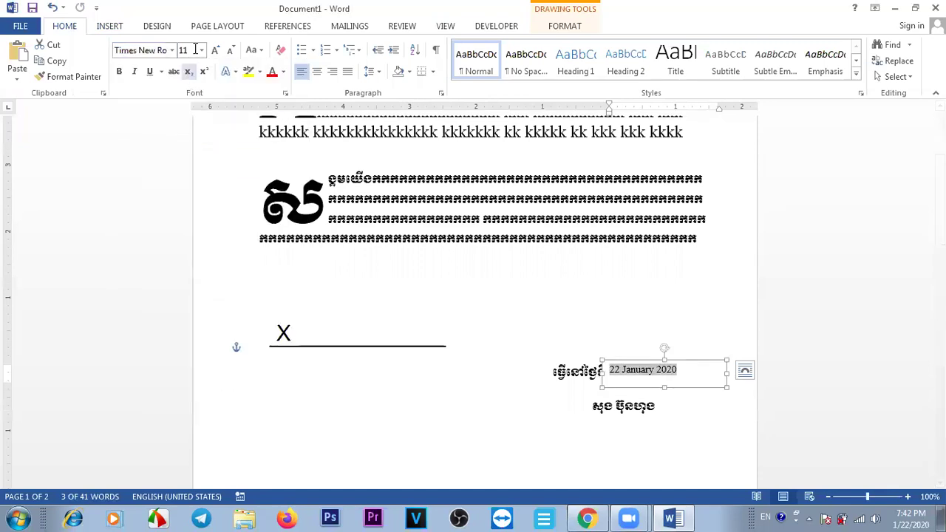
{"action": "left_click", "coordinate": [119, 71]}
{"action": "left_click", "coordinate": [215, 50]}
{"action": "left_click", "coordinate": [215, 49]}
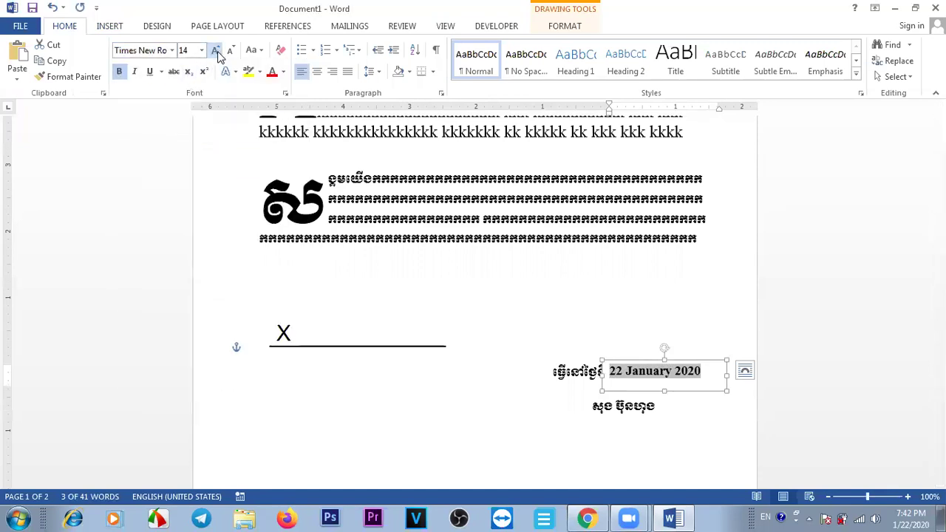
Nudge the Khmer label box left to leave space before the date
{"action": "left_click", "coordinate": [712, 415]}
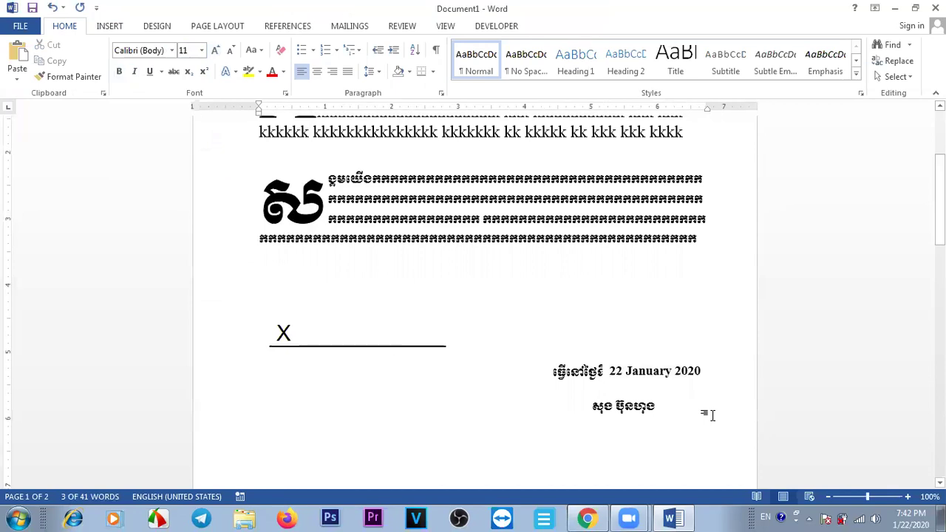
{"action": "left_click", "coordinate": [598, 361]}
{"action": "left_click_drag", "start_coordinate": [598, 362], "coordinate": [587, 362]}
{"action": "left_click", "coordinate": [680, 416]}
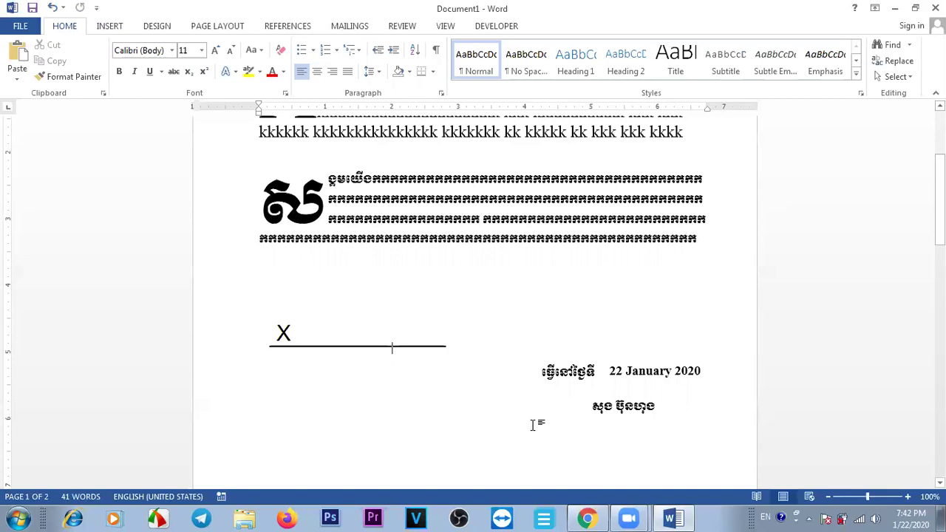
Move the Khmer name text box down and to the right
{"action": "left_click", "coordinate": [657, 408]}
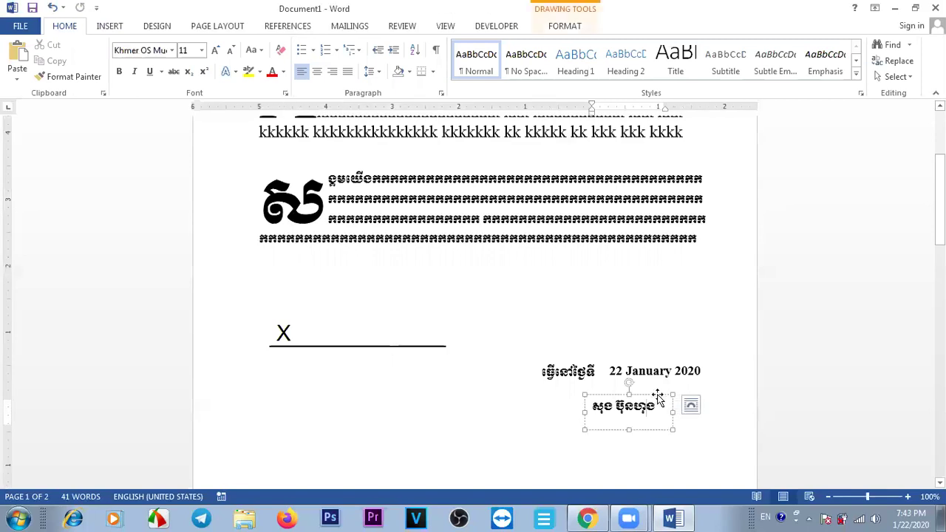
{"action": "left_click_drag", "start_coordinate": [658, 398], "coordinate": [675, 433]}
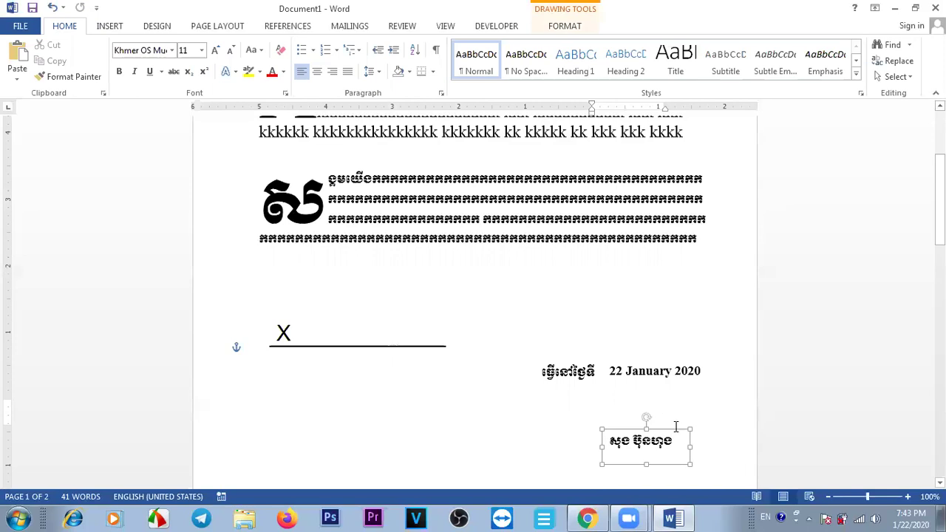
{"action": "left_click", "coordinate": [433, 428]}
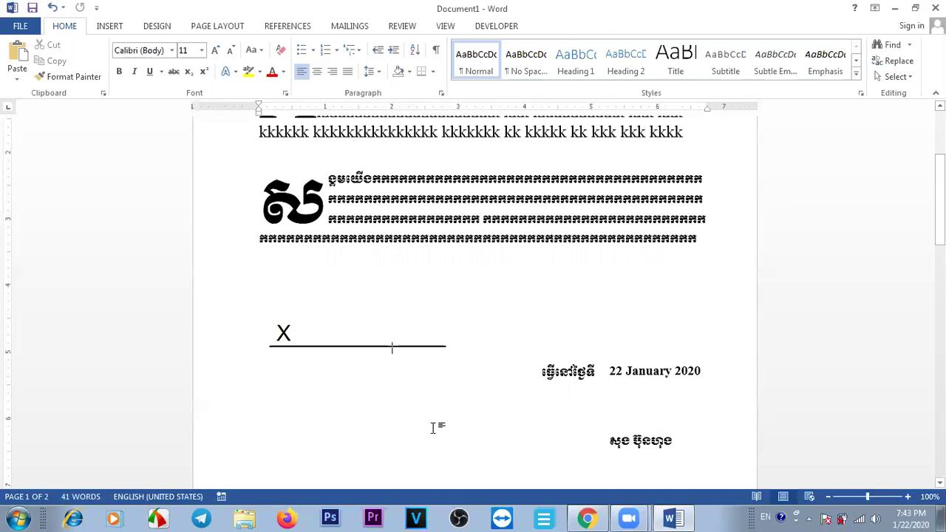
Try moving the X signature line picture lower, undoing the accidental move to page 2
{"action": "left_click", "coordinate": [321, 353]}
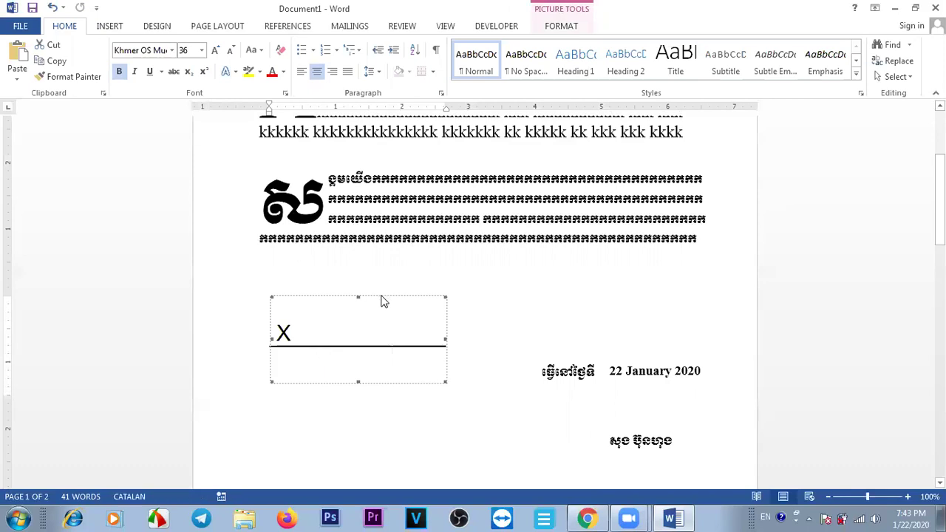
{"action": "left_click", "coordinate": [441, 385]}
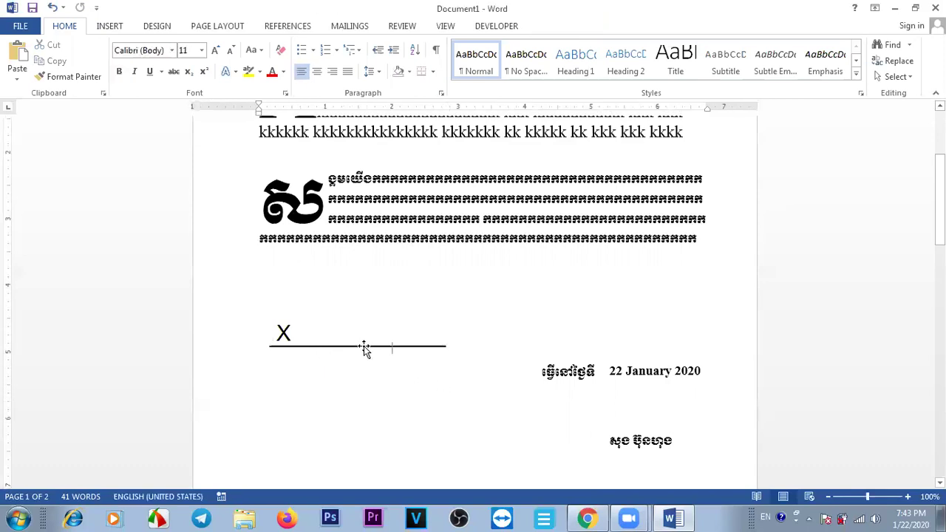
{"action": "left_click", "coordinate": [363, 345]}
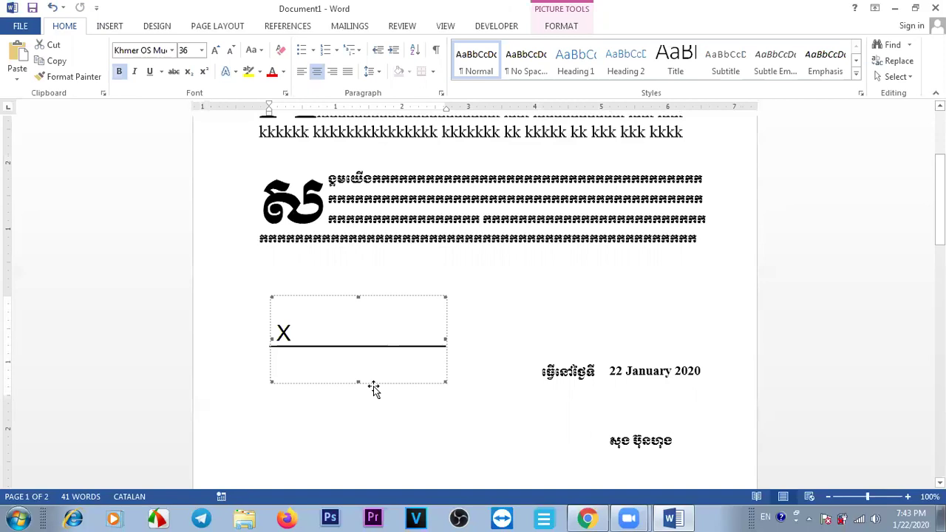
{"action": "left_click_drag", "start_coordinate": [373, 389], "coordinate": [498, 384]}
{"action": "scroll", "coordinate": [416, 357], "scroll_direction": "down", "scroll_amount": 1}
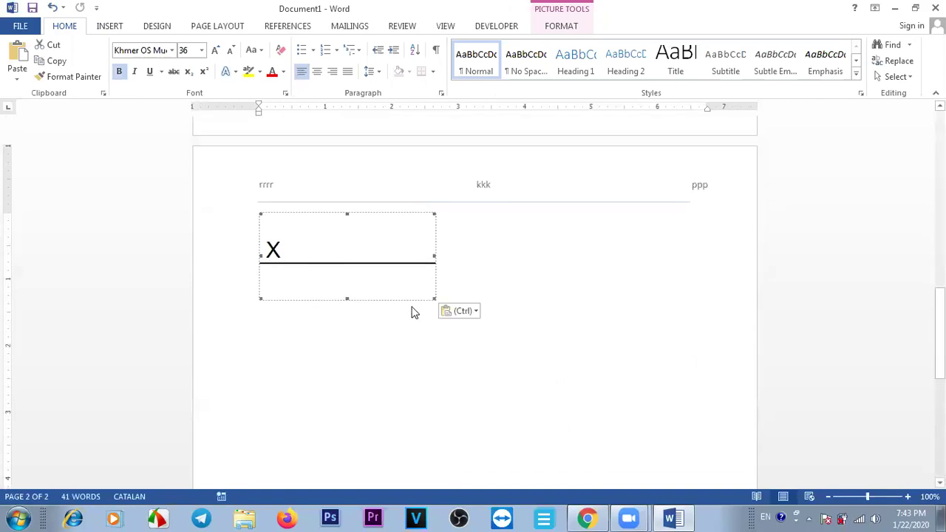
{"action": "key", "text": "ctrl+z"}
Set the signature line picture to Behind Text and place it just beneath the date
{"action": "left_click", "coordinate": [446, 232]}
{"action": "right_click", "coordinate": [447, 233]}
{"action": "left_click", "coordinate": [357, 270]}
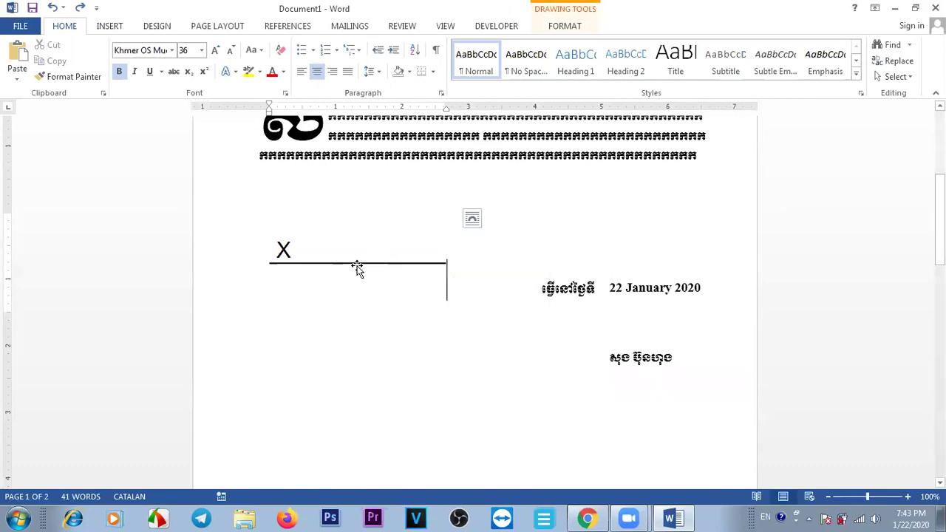
{"action": "right_click", "coordinate": [357, 270]}
{"action": "left_click", "coordinate": [334, 217]}
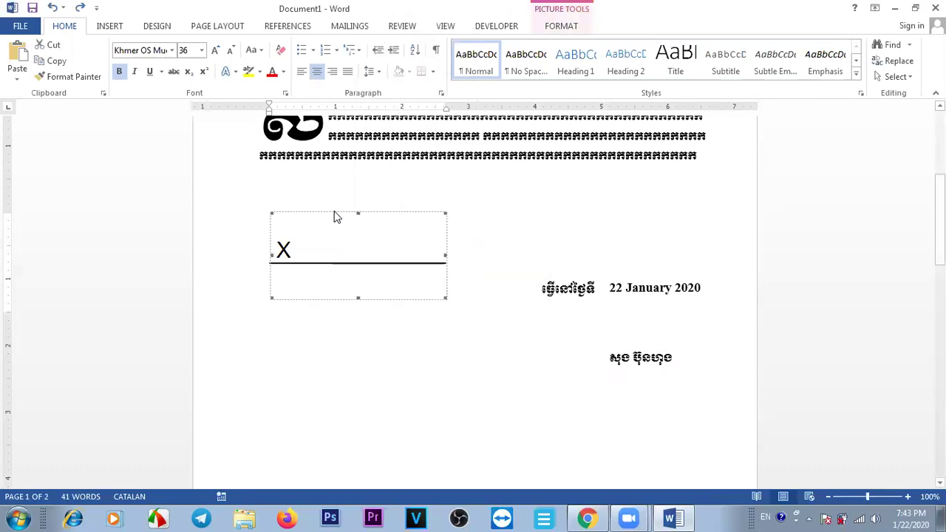
{"action": "right_click", "coordinate": [335, 212]}
{"action": "mouse_move", "coordinate": [409, 414]}
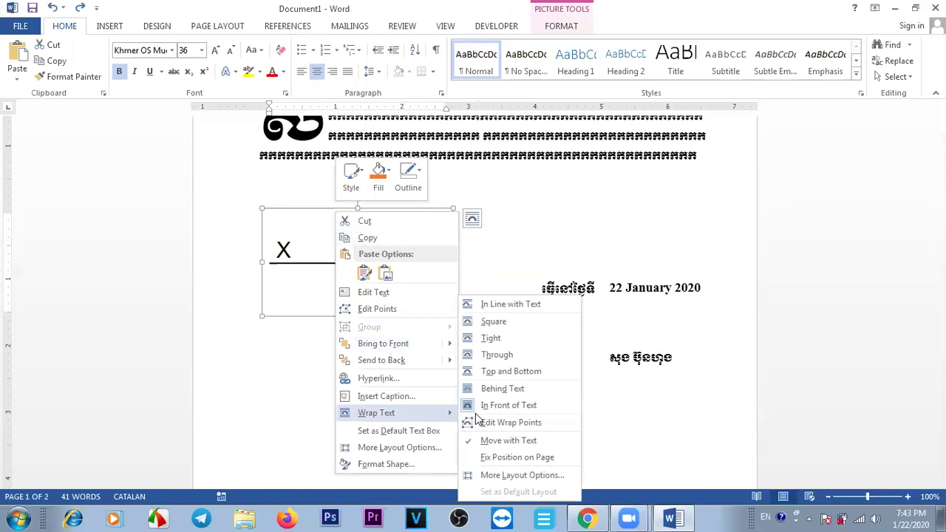
{"action": "left_click", "coordinate": [512, 389]}
{"action": "mouse_move", "coordinate": [380, 203]}
{"action": "left_mouse_down"}
{"action": "mouse_move", "coordinate": [642, 262]}
{"action": "mouse_move", "coordinate": [662, 285]}
{"action": "left_mouse_up"}
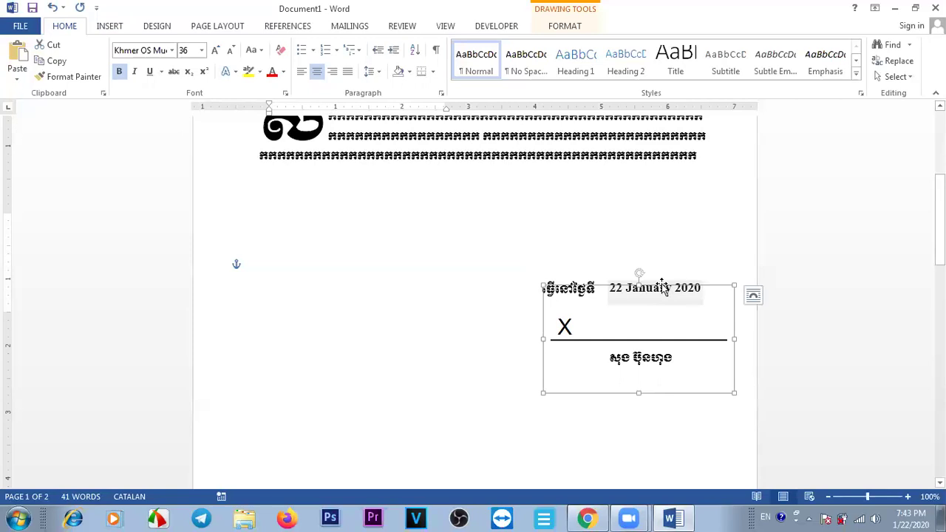
{"action": "left_click", "coordinate": [391, 331]}
Open the Insert tab's Object choices
{"action": "mouse_move", "coordinate": [939, 219]}
{"action": "left_mouse_down"}
{"action": "mouse_move", "coordinate": [939, 163]}
{"action": "mouse_move", "coordinate": [939, 225]}
{"action": "left_mouse_up"}
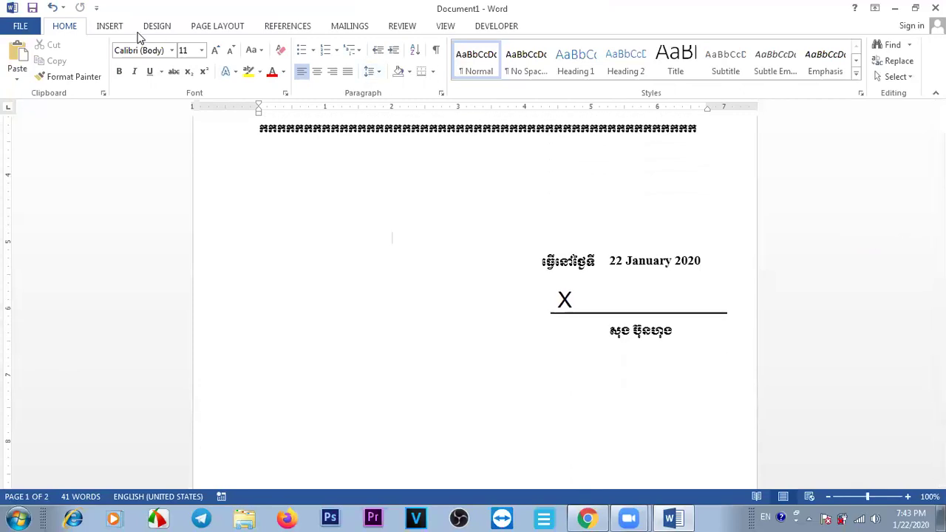
{"action": "left_click", "coordinate": [113, 28]}
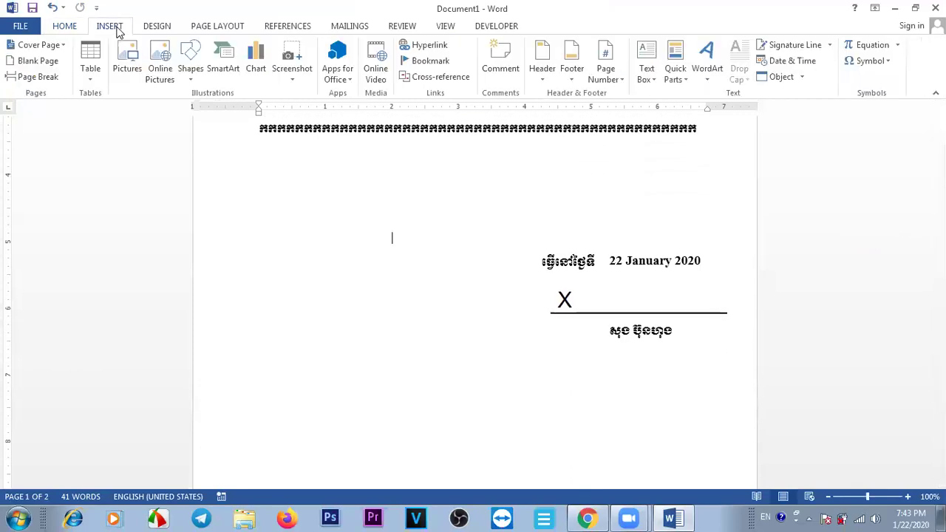
{"action": "left_click", "coordinate": [804, 79]}
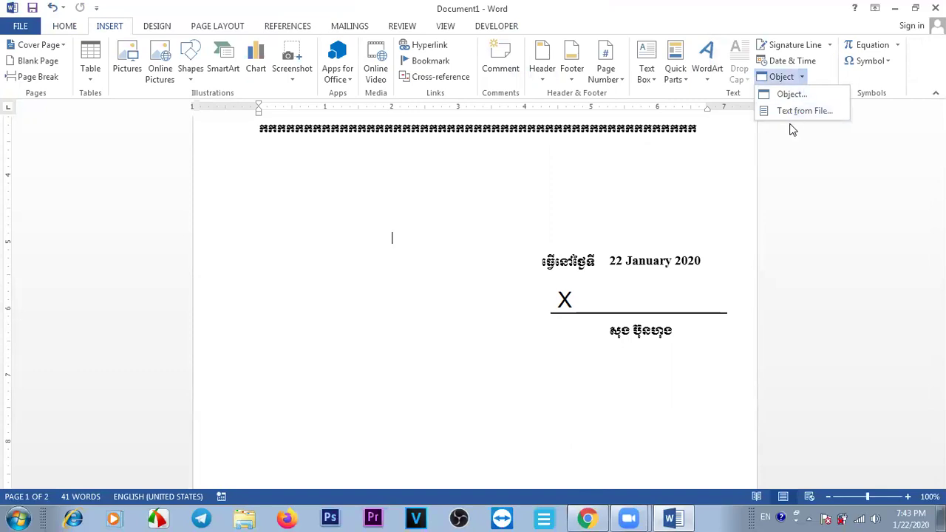
Close the Object dropdown, then browse and dismiss the built-in Equation gallery
{"action": "left_click", "coordinate": [439, 415]}
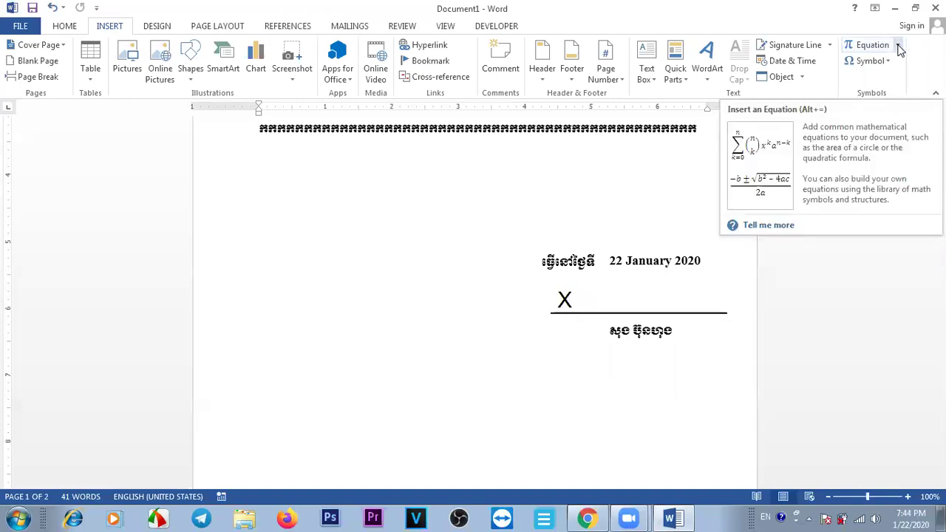
{"action": "left_click", "coordinate": [898, 46]}
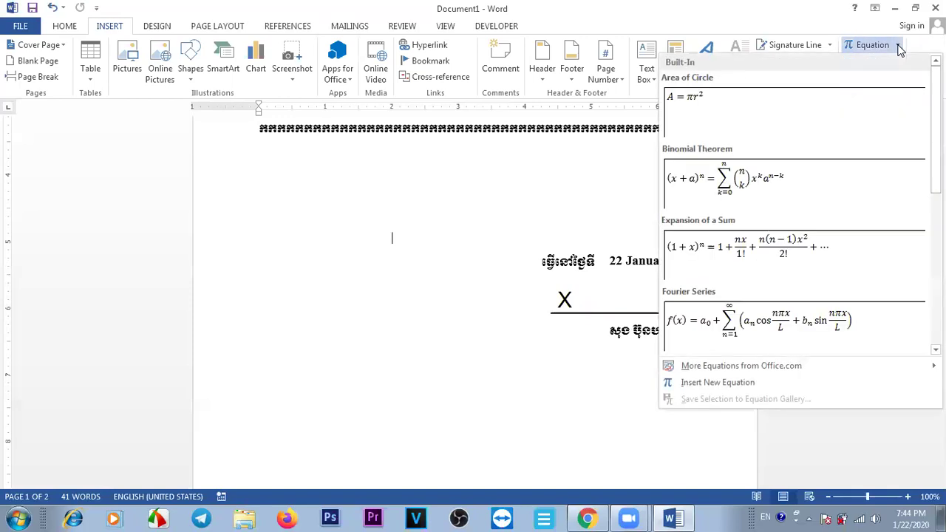
{"action": "mouse_move", "coordinate": [741, 375]}
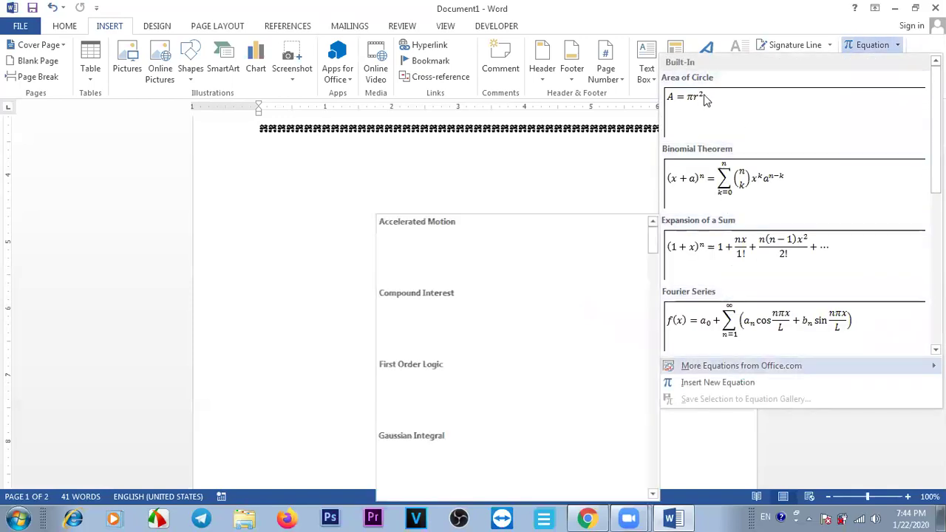
{"action": "left_click", "coordinate": [360, 334]}
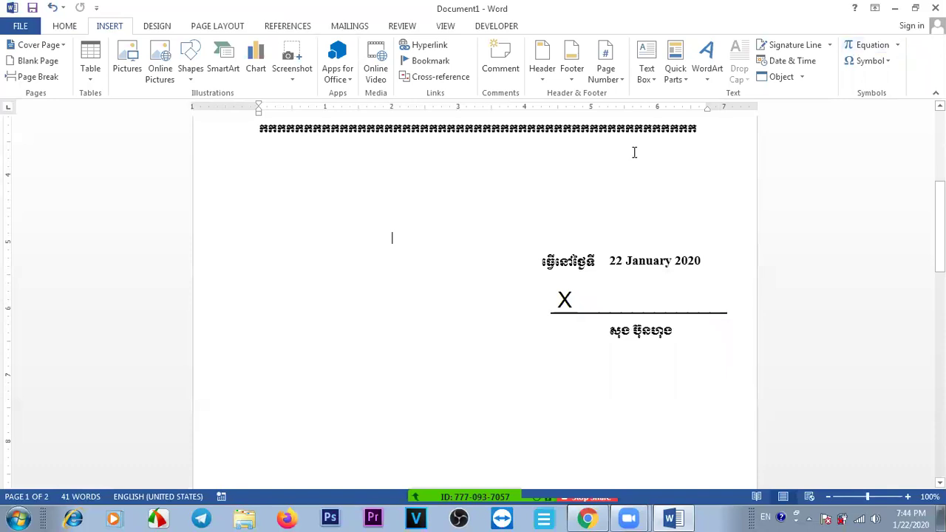
Insert a new equation containing a stacked x/y fraction
{"action": "left_click", "coordinate": [860, 46]}
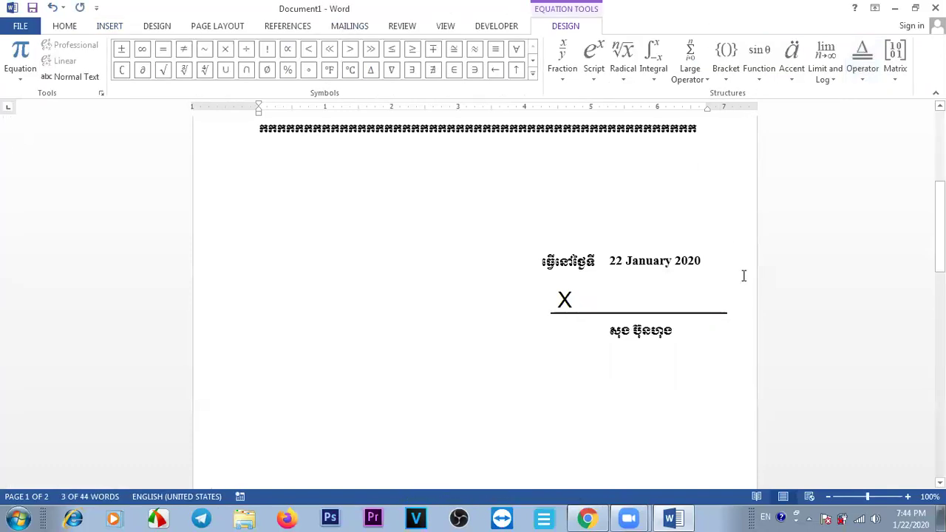
{"action": "left_click", "coordinate": [353, 203]}
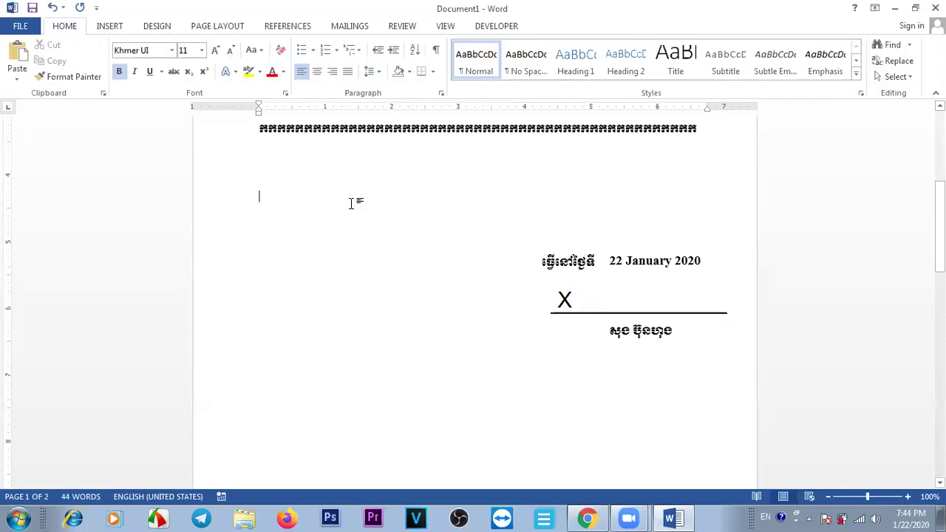
{"action": "left_click", "coordinate": [103, 27]}
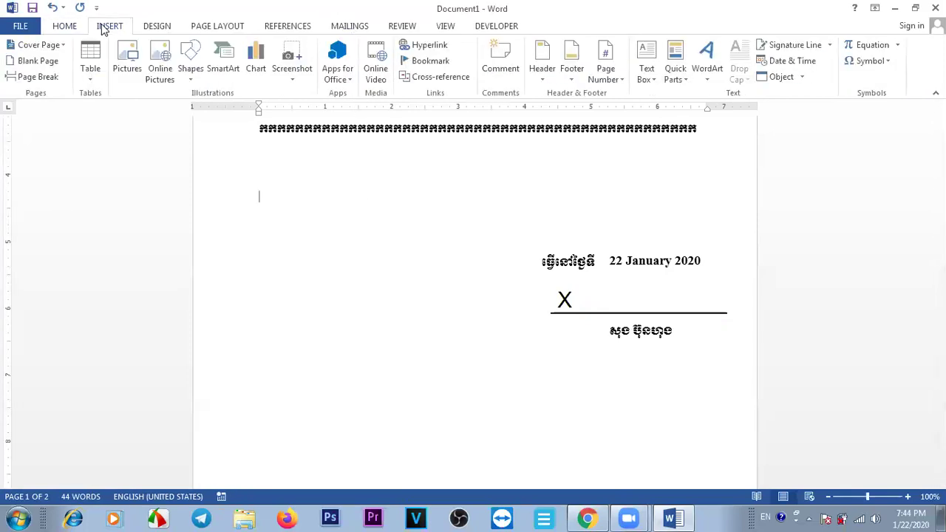
{"action": "left_click", "coordinate": [887, 47]}
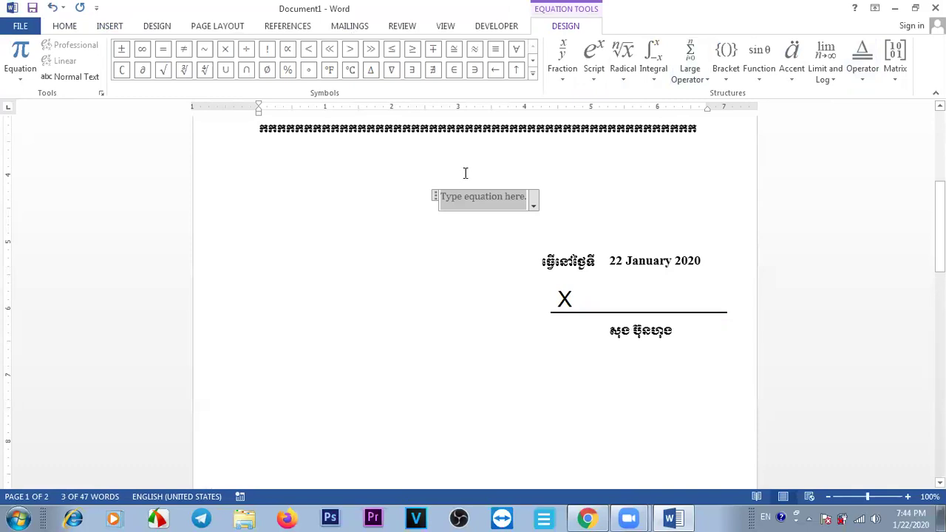
{"action": "left_click", "coordinate": [561, 59]}
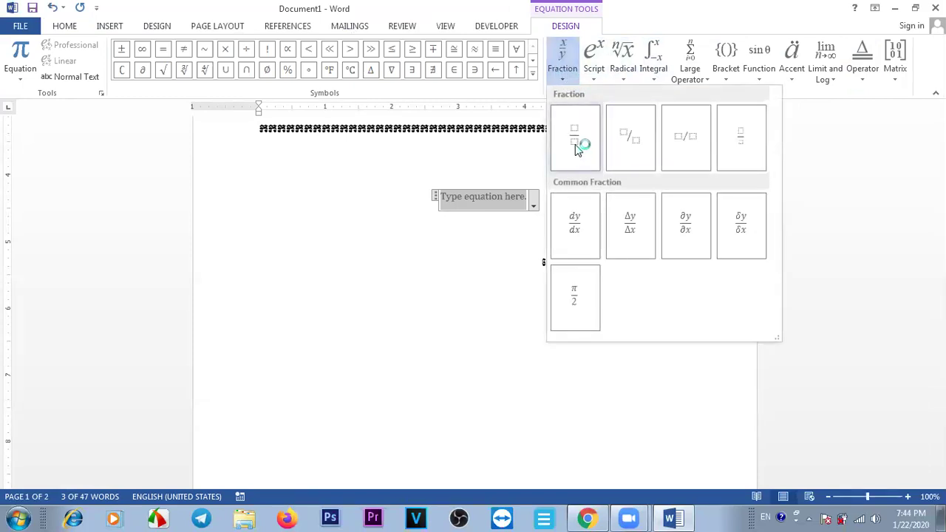
{"action": "left_click", "coordinate": [576, 143]}
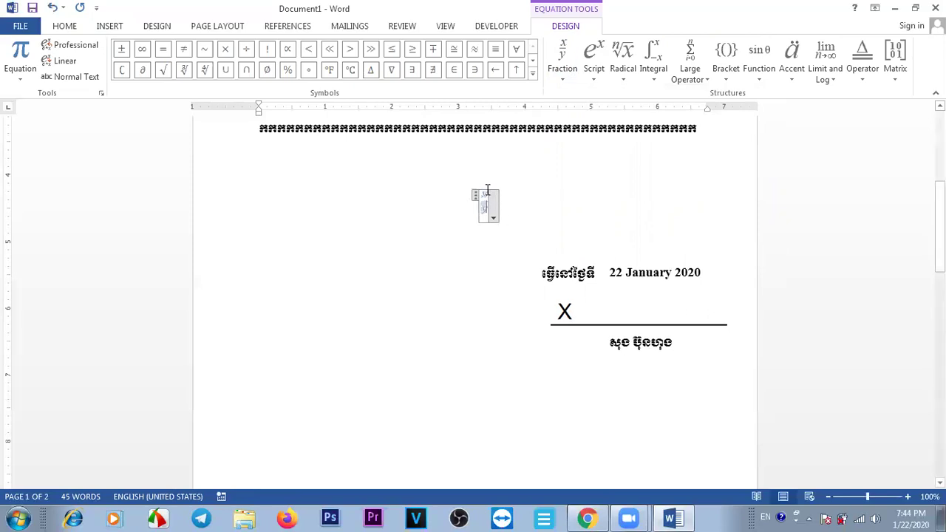
Give the x/y equation a dark bold text effect and italics
{"action": "left_click", "coordinate": [481, 190]}
{"action": "left_click", "coordinate": [485, 201]}
{"action": "double_click", "coordinate": [487, 200]}
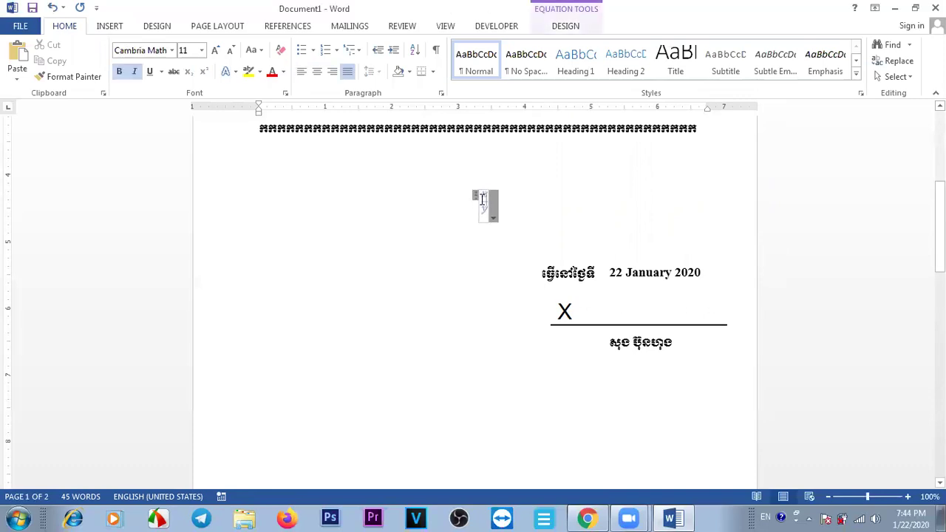
{"action": "left_click", "coordinate": [563, 27]}
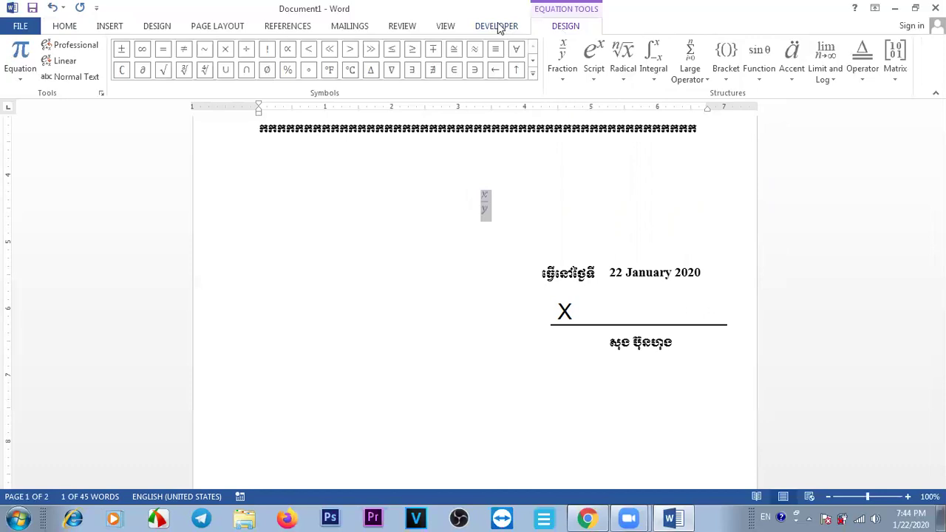
{"action": "left_click", "coordinate": [66, 27]}
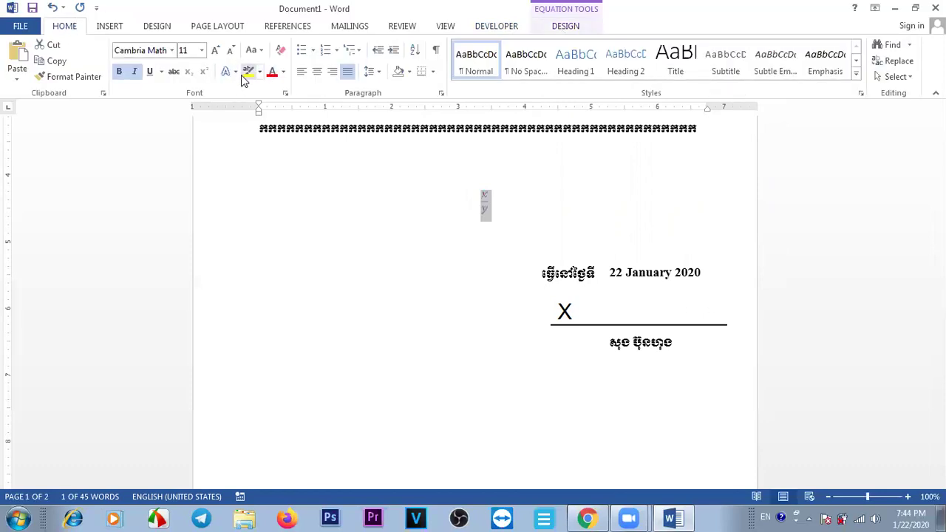
{"action": "left_click", "coordinate": [238, 74]}
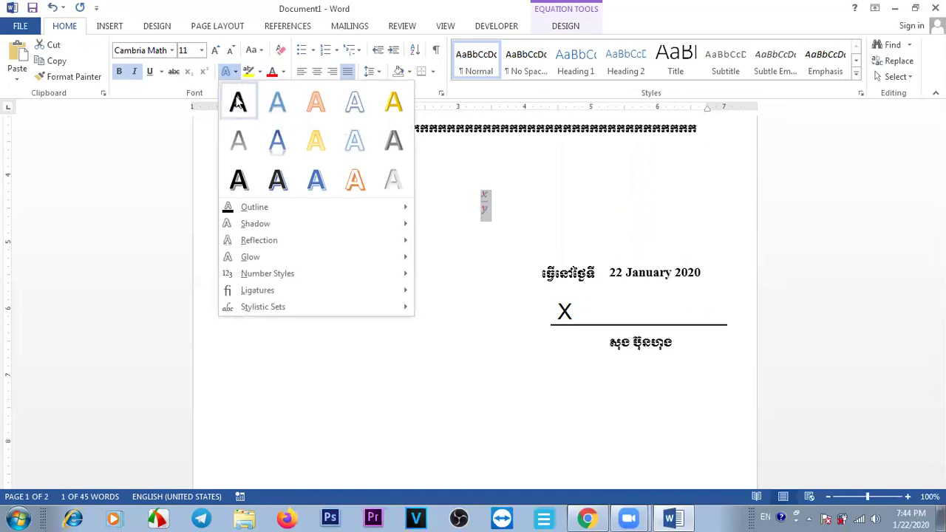
{"action": "left_click", "coordinate": [238, 100]}
{"action": "left_click", "coordinate": [135, 72]}
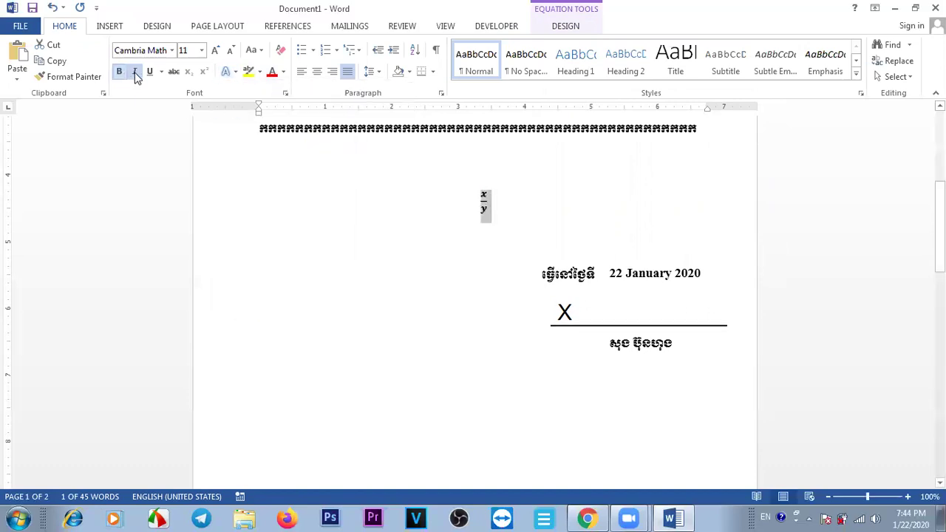
Left-align the x/y equation with Ctrl+L and enlarge its font with Grow Font
{"action": "left_click", "coordinate": [491, 202]}
{"action": "key", "text": "ctrl+l"}
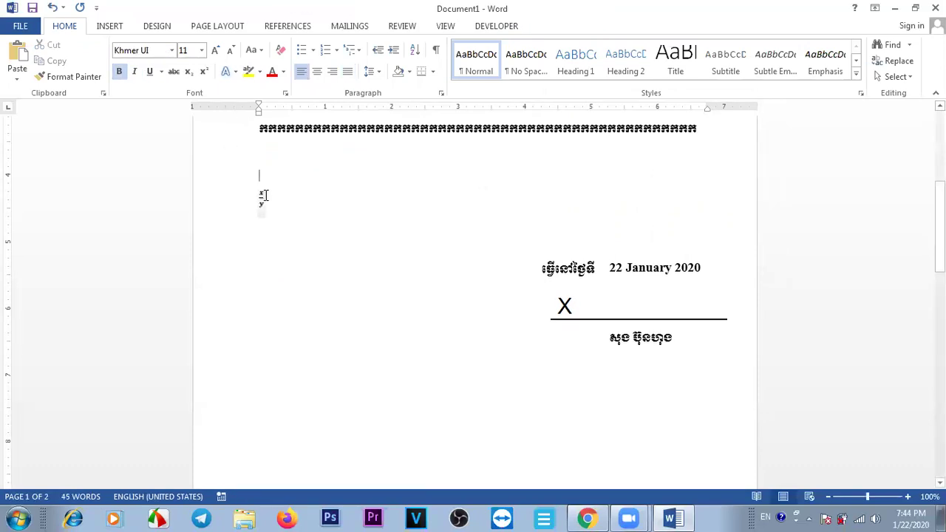
{"action": "left_click", "coordinate": [262, 196]}
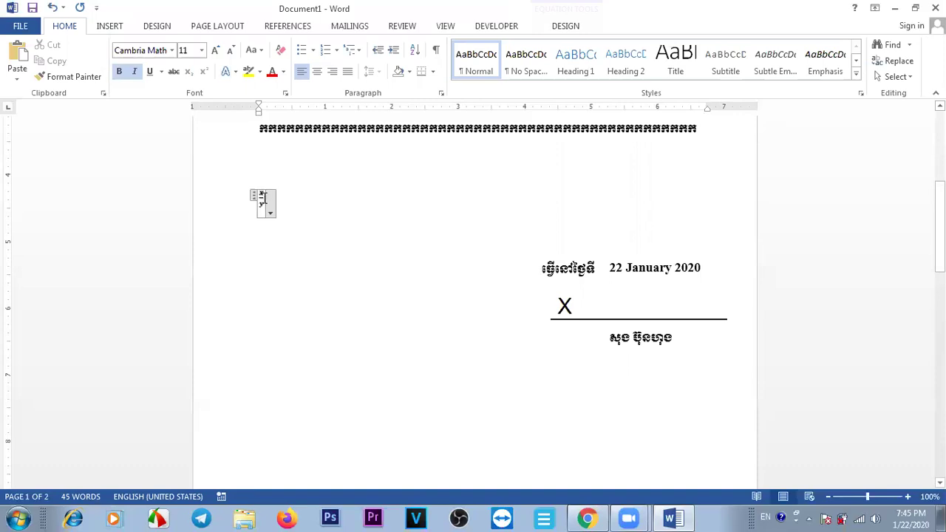
{"action": "left_click", "coordinate": [262, 196]}
{"action": "left_click", "coordinate": [215, 52]}
{"action": "left_click", "coordinate": [215, 52]}
{"action": "left_click", "coordinate": [215, 52]}
{"action": "left_click", "coordinate": [173, 52]}
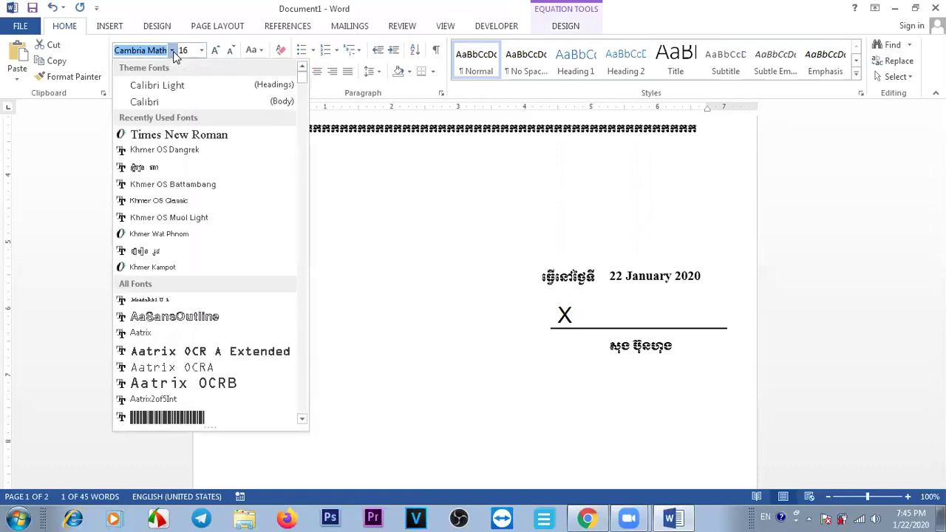
{"action": "left_click", "coordinate": [215, 51]}
{"action": "left_click", "coordinate": [215, 52]}
{"action": "left_click", "coordinate": [275, 205]}
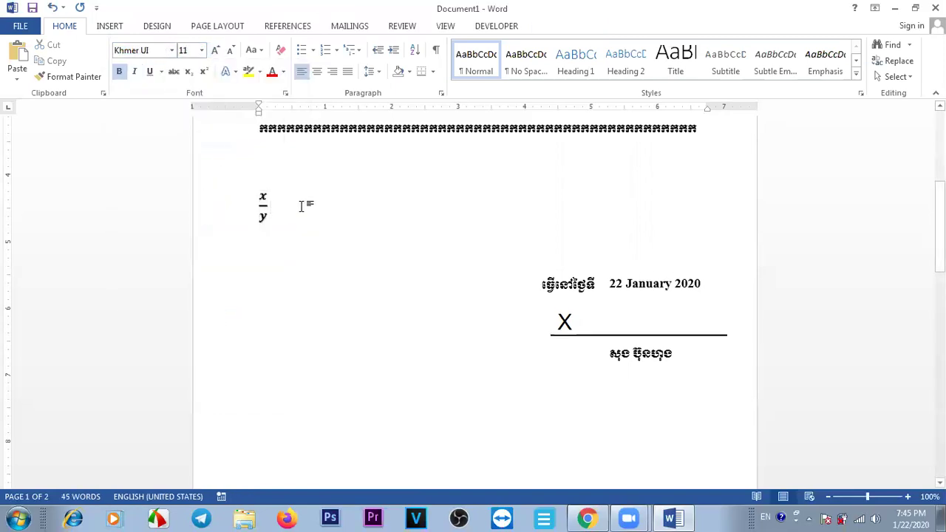
Type + after the fraction and insert a new equation with a limits integral
{"action": "type", "text": "+"}
{"action": "left_click", "coordinate": [111, 26]}
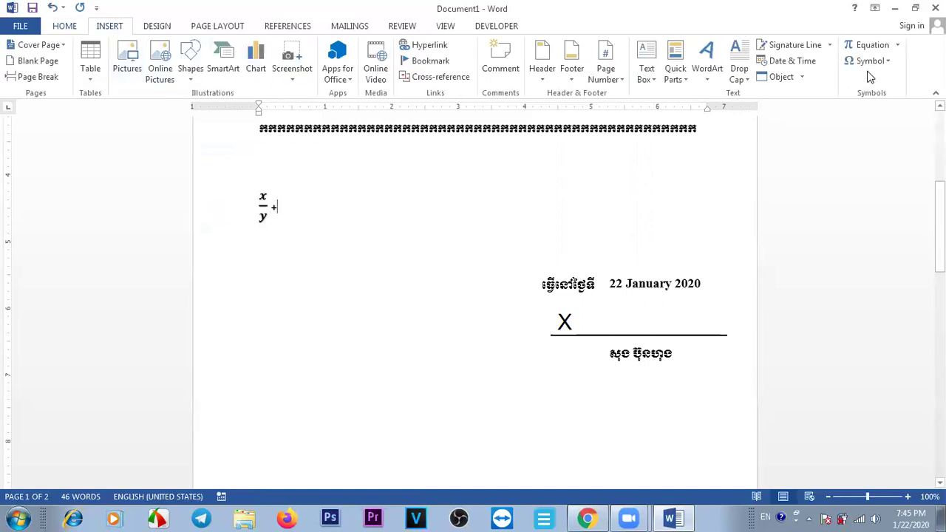
{"action": "left_click", "coordinate": [869, 45]}
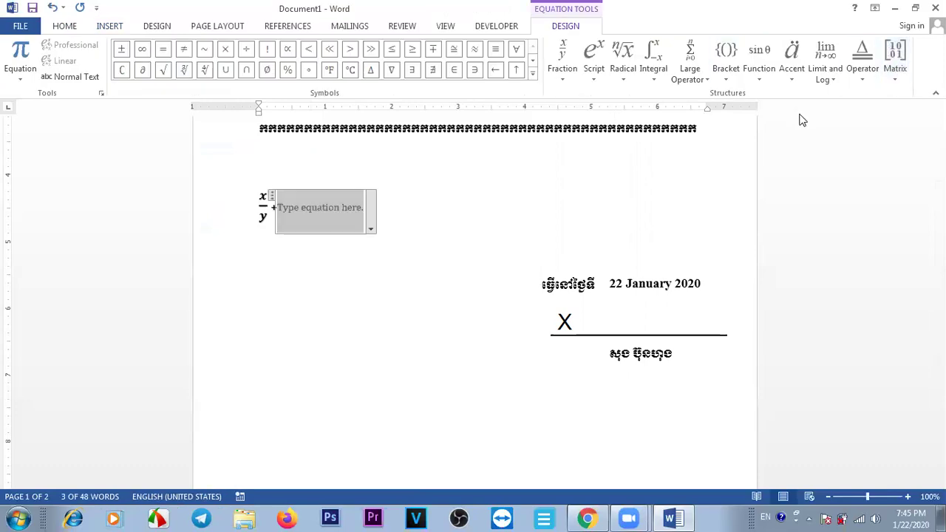
{"action": "left_click", "coordinate": [658, 70]}
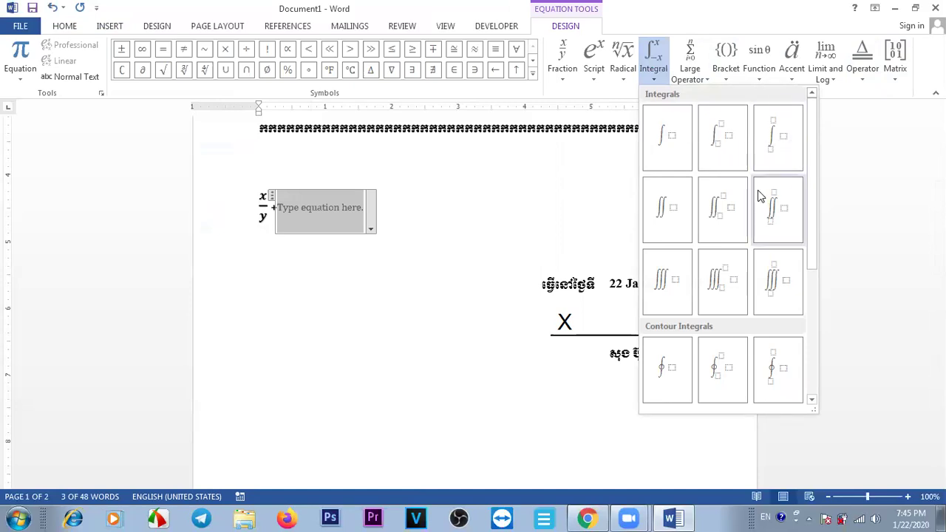
{"action": "left_click", "coordinate": [773, 140]}
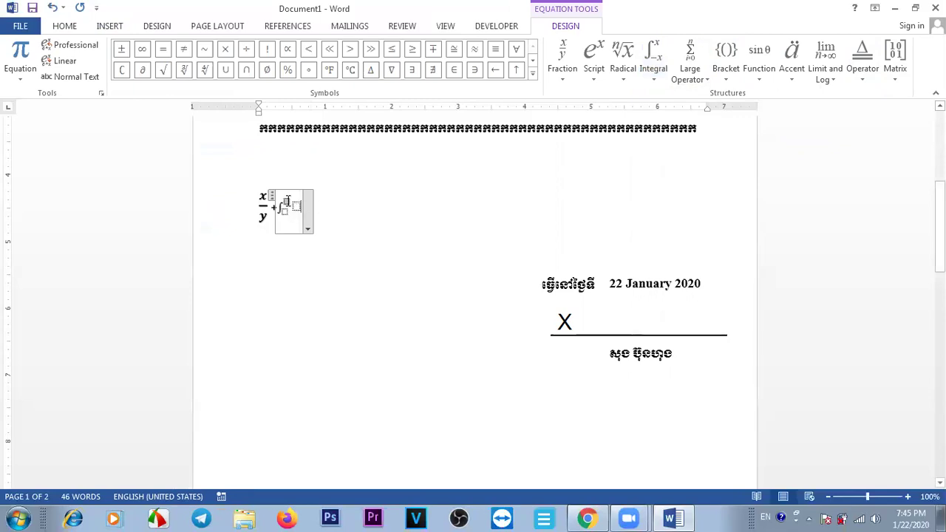
Fill the integral with limits 7 and 2 and the integrand m + x − y²
{"action": "left_click", "coordinate": [287, 201]}
{"action": "type", "text": "2"}
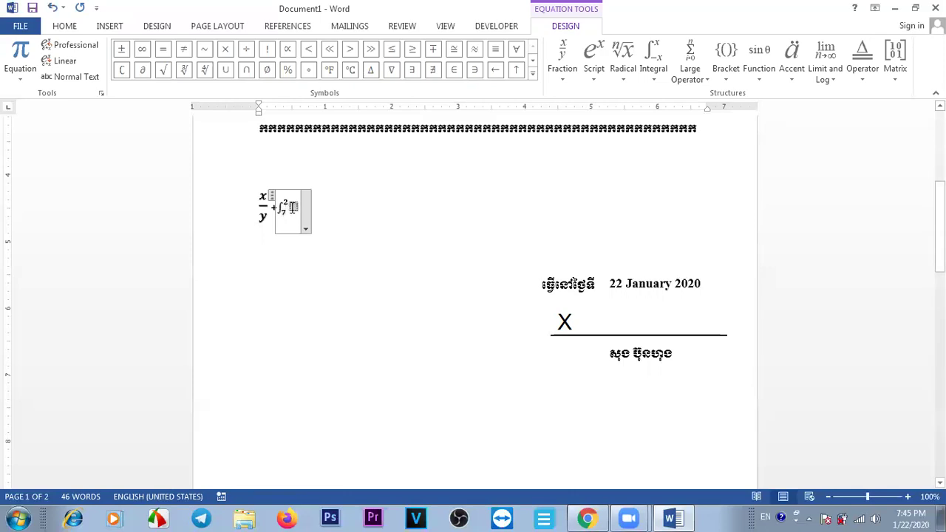
{"action": "type", "text": "m+"}
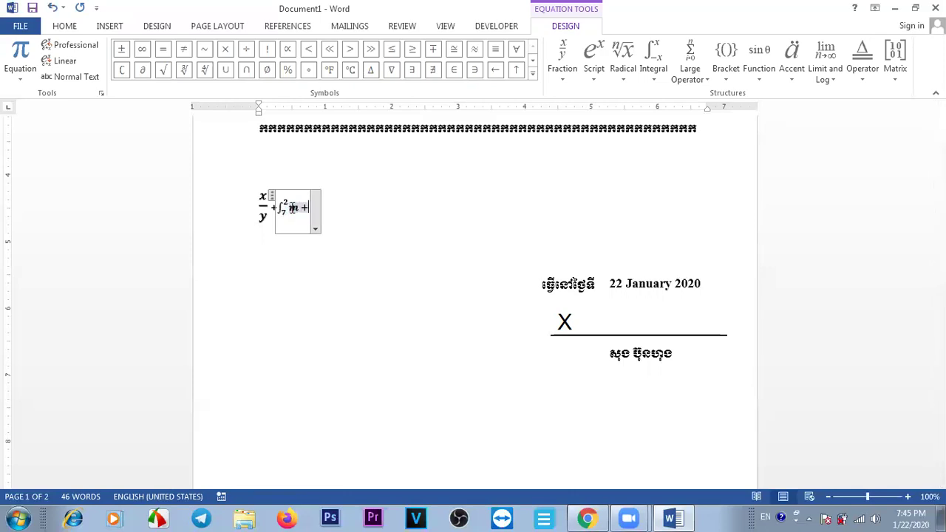
{"action": "type", "text": "x"}
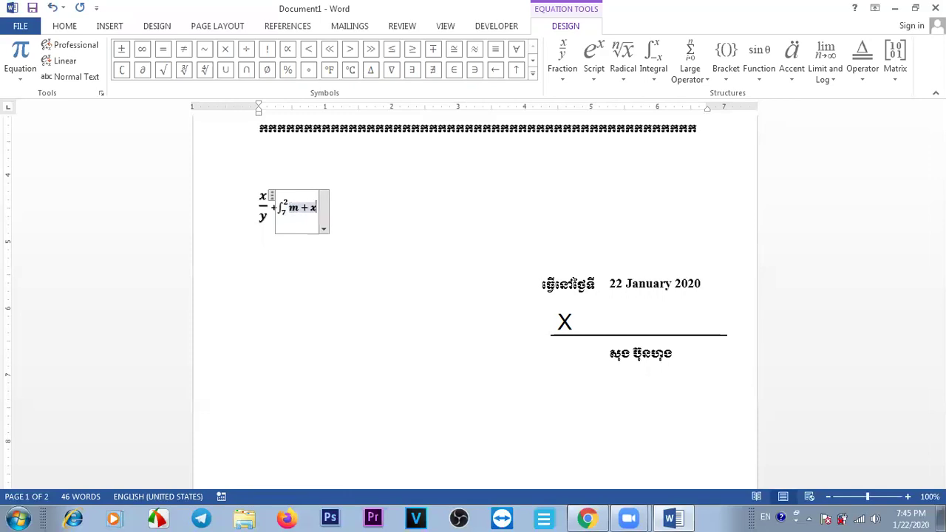
{"action": "type", "text": "-"}
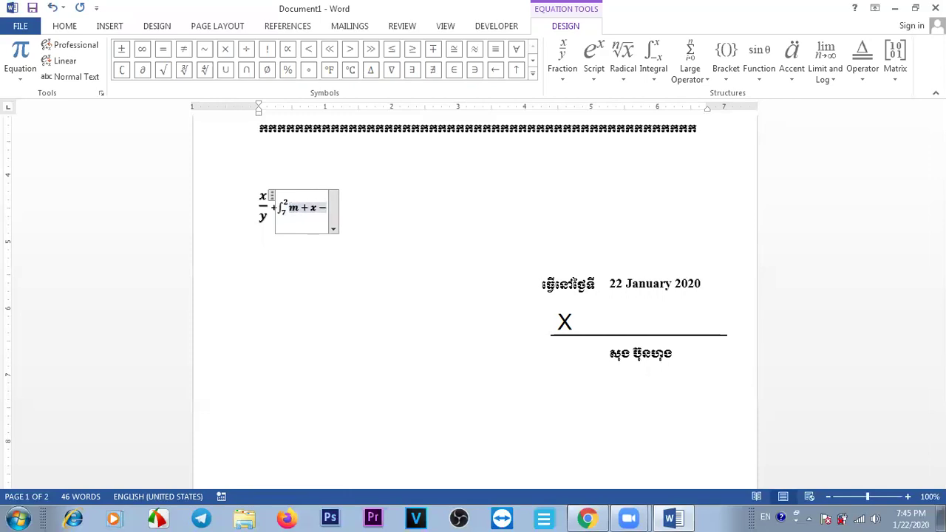
{"action": "type", "text": "y"}
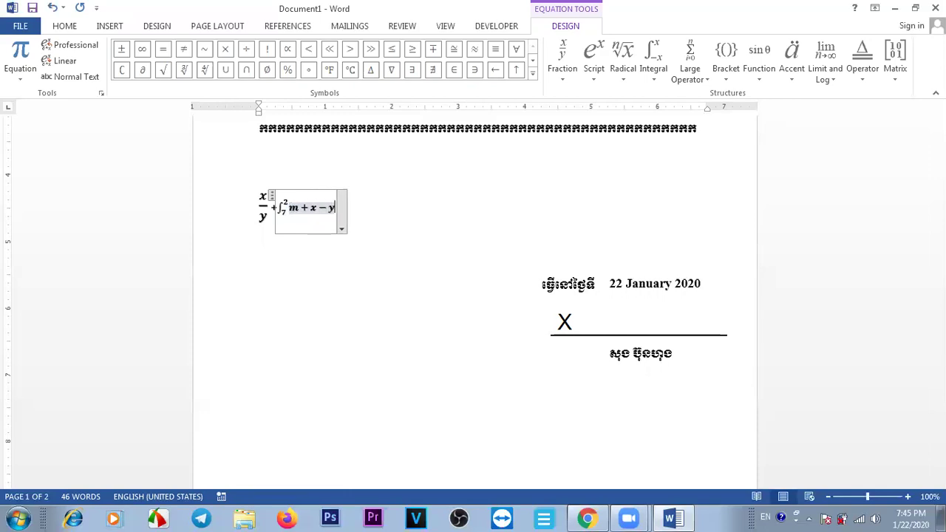
{"action": "key", "text": "BackSpace"}
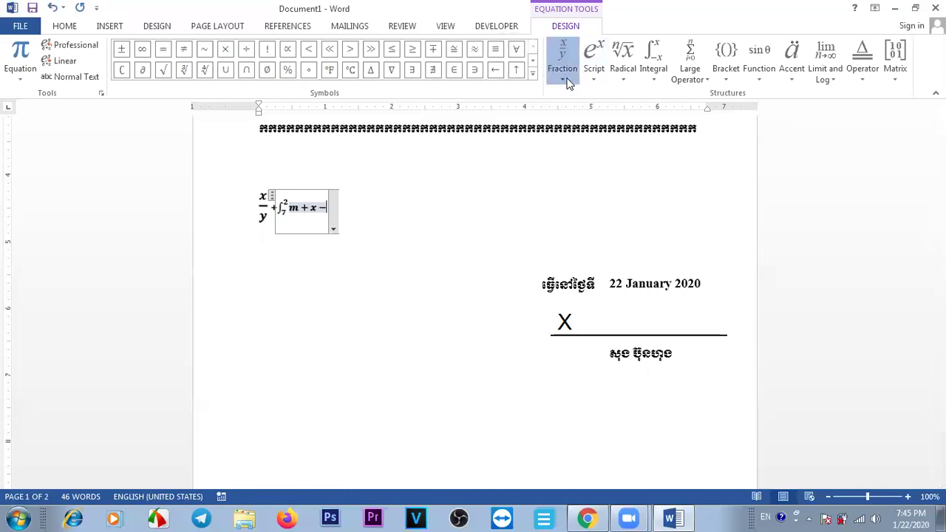
{"action": "left_click", "coordinate": [593, 79]}
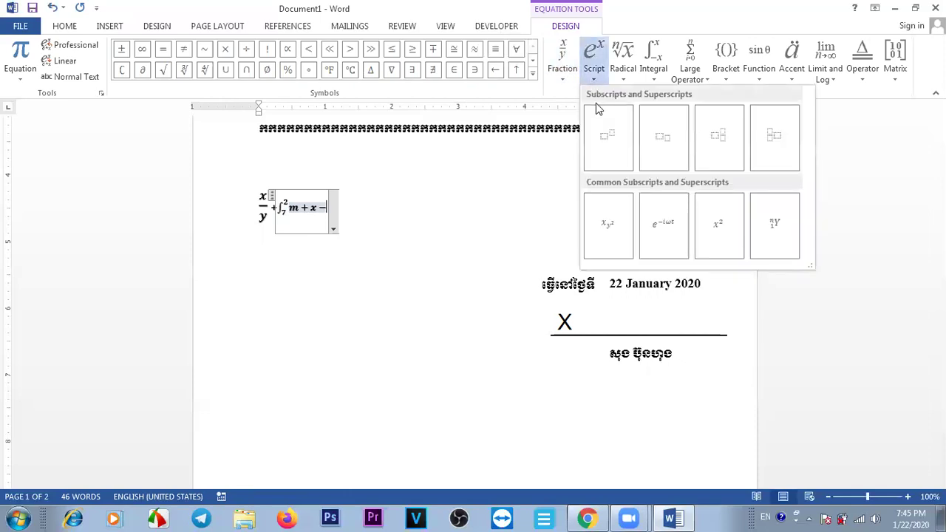
{"action": "left_click", "coordinate": [608, 139]}
{"action": "left_click", "coordinate": [333, 207]}
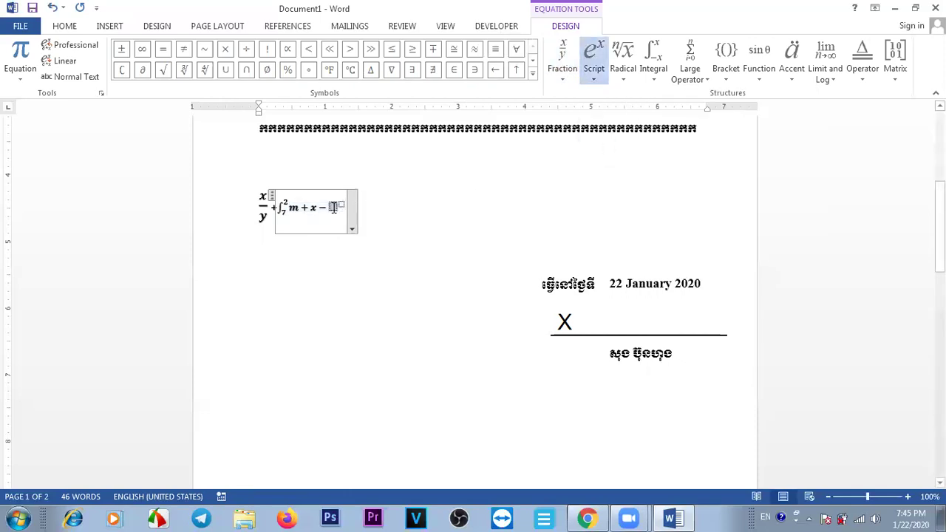
{"action": "type", "text": "y"}
{"action": "left_click", "coordinate": [338, 202]}
{"action": "type", "text": "2"}
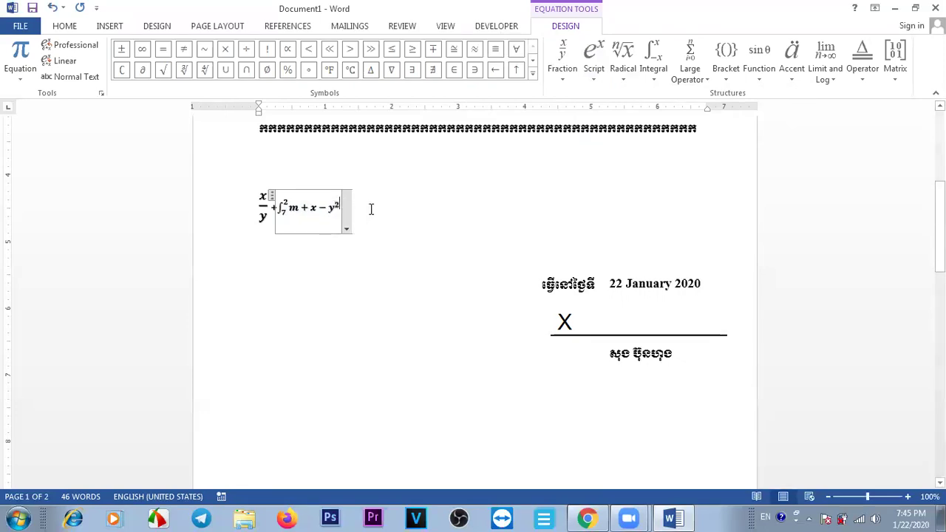
{"action": "left_click", "coordinate": [64, 28]}
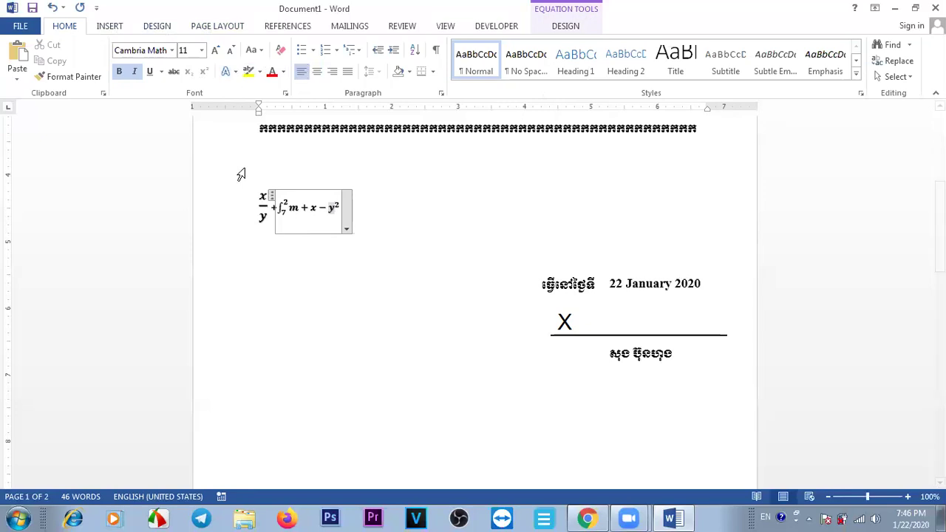
Type M² on the line below the equation, with the 2 superscripted
{"action": "left_click", "coordinate": [309, 300]}
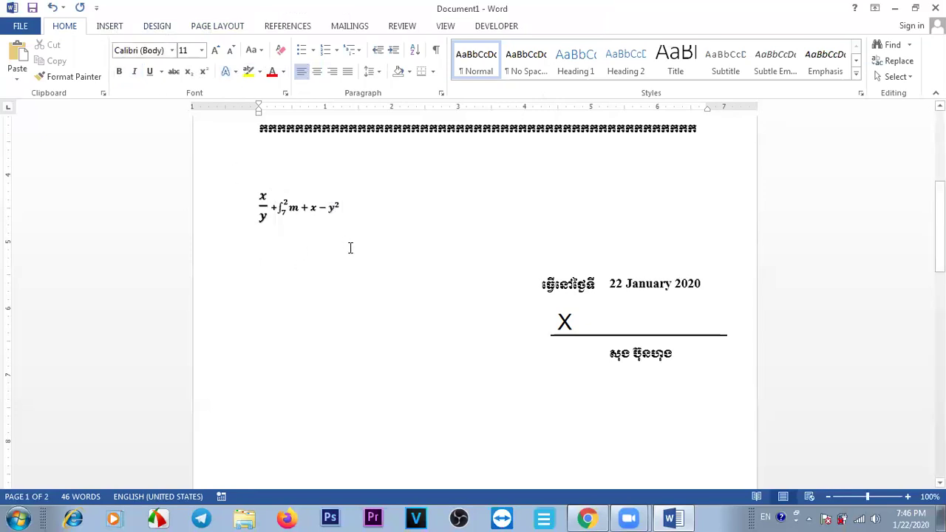
{"action": "type", "text": "m"}
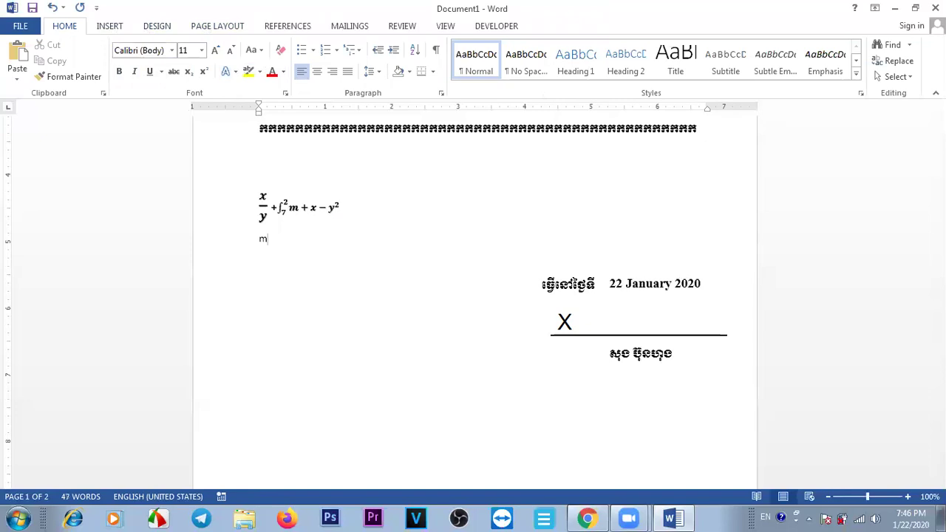
{"action": "key", "text": "BackSpace"}
{"action": "type", "text": "M2"}
{"action": "key", "text": "shift+Left"}
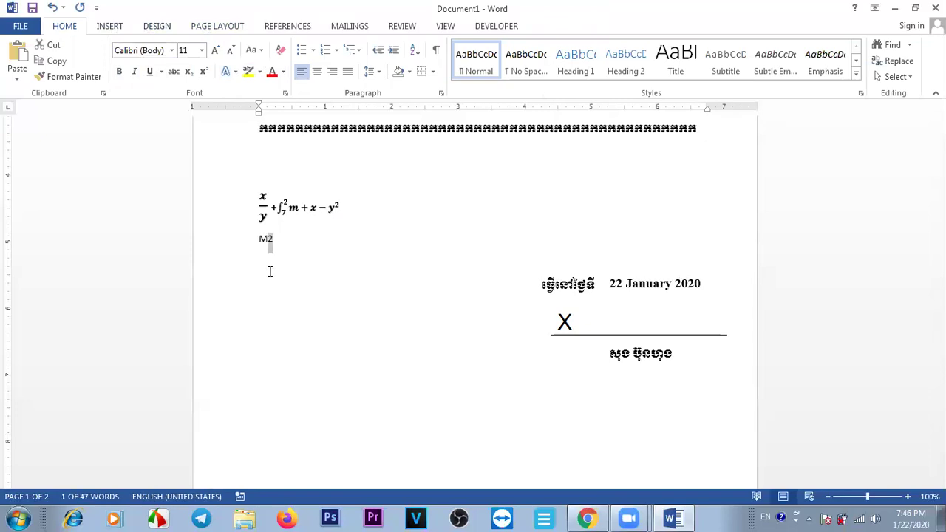
{"action": "left_click", "coordinate": [204, 71]}
{"action": "left_click", "coordinate": [355, 215]}
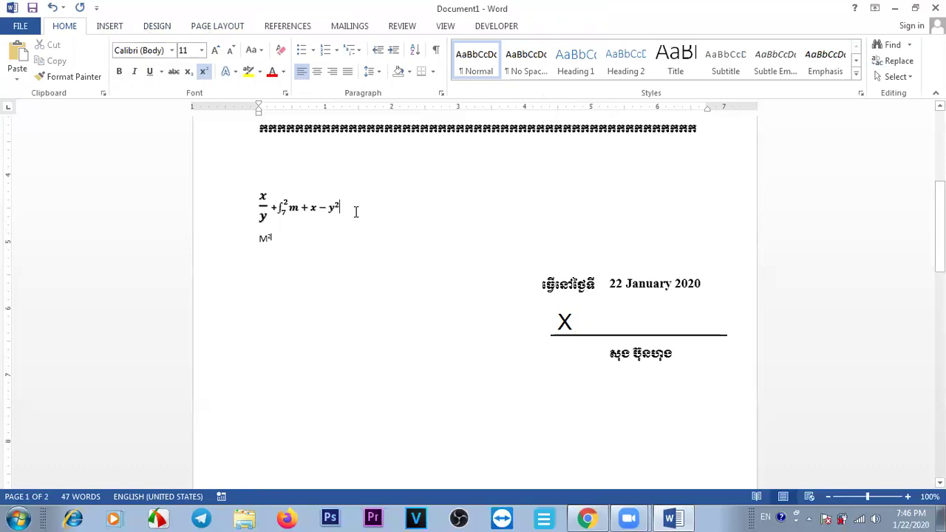
Enlarge the equation and M² together to 20 pt
{"action": "left_click", "coordinate": [278, 238]}
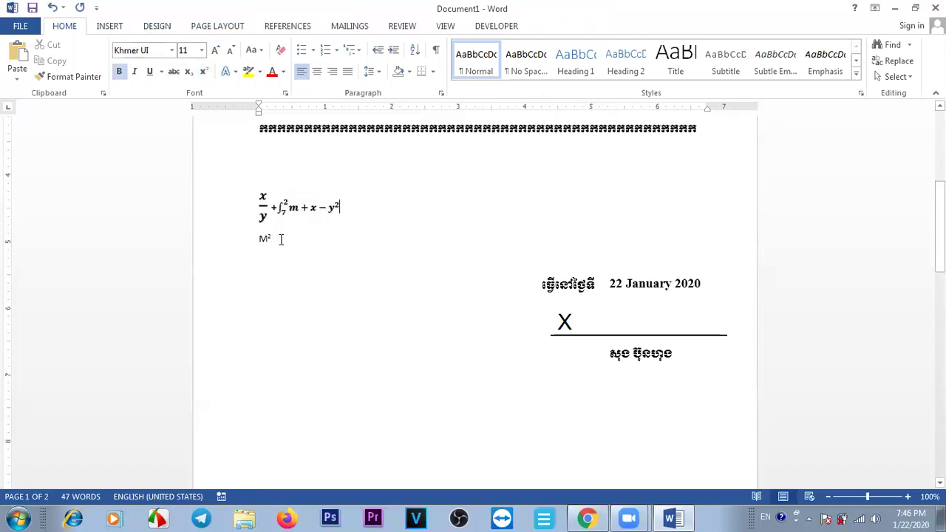
{"action": "left_click_drag", "start_coordinate": [281, 239], "coordinate": [246, 191]}
{"action": "left_click", "coordinate": [215, 50]}
{"action": "left_click", "coordinate": [215, 50]}
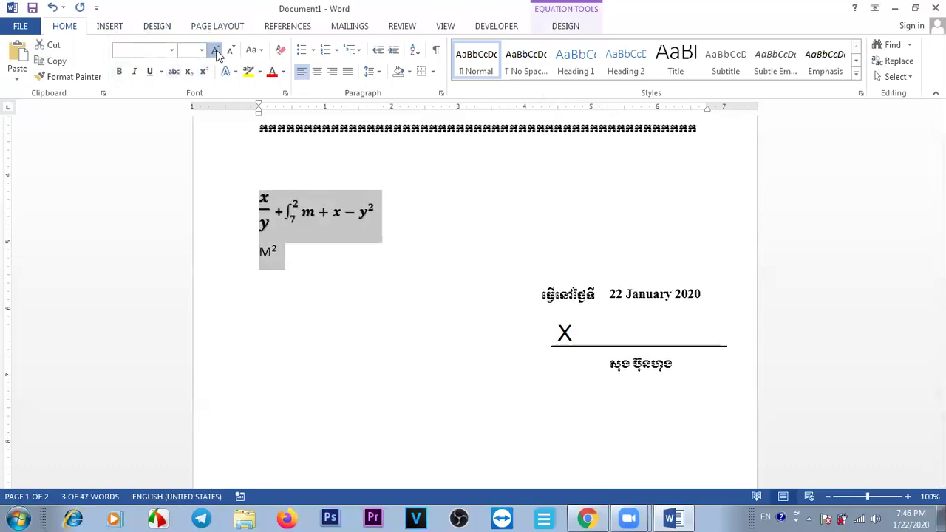
{"action": "left_click", "coordinate": [215, 50]}
{"action": "left_click", "coordinate": [216, 50]}
{"action": "left_click", "coordinate": [425, 222]}
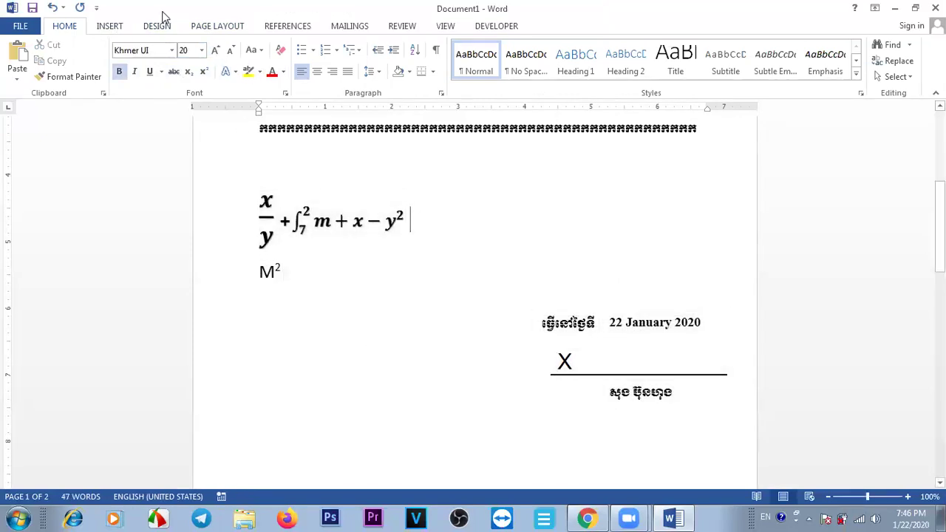
{"action": "left_click", "coordinate": [108, 26]}
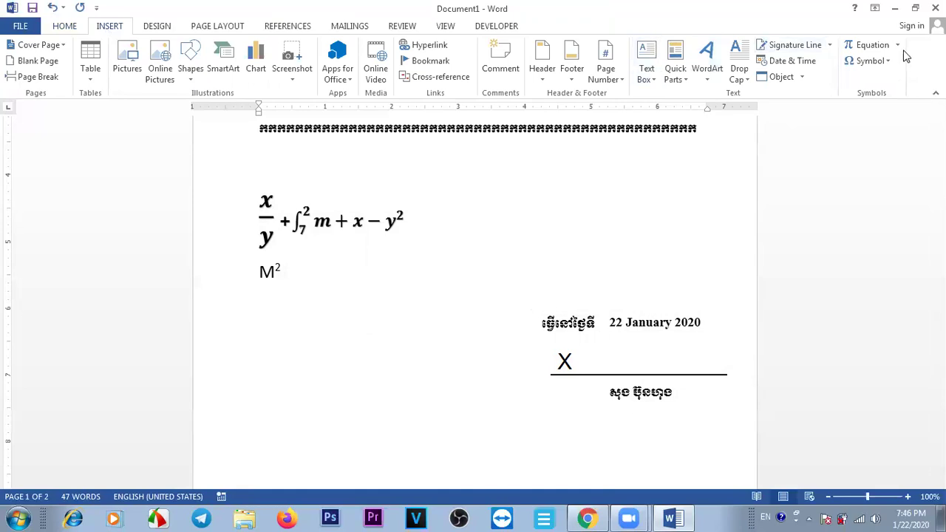
{"action": "left_click", "coordinate": [868, 49]}
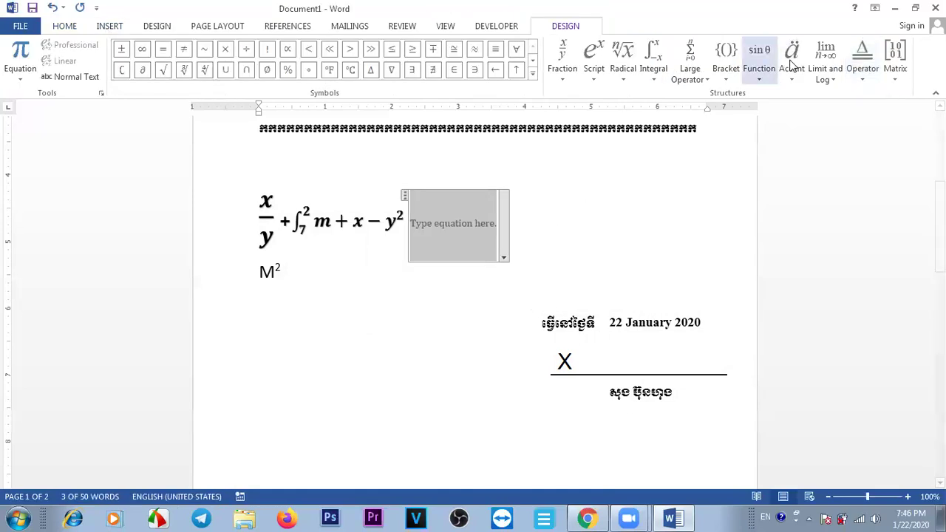
{"action": "left_click", "coordinate": [895, 85]}
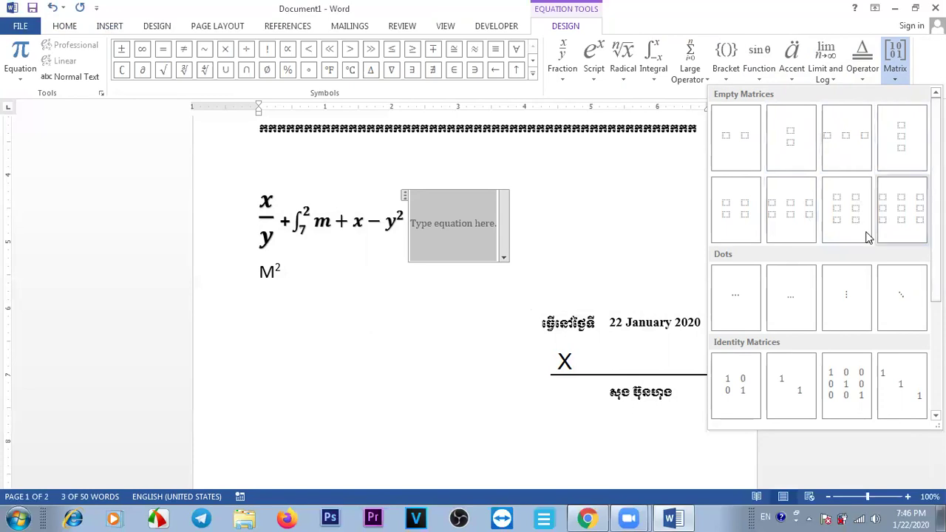
{"action": "left_click", "coordinate": [863, 80]}
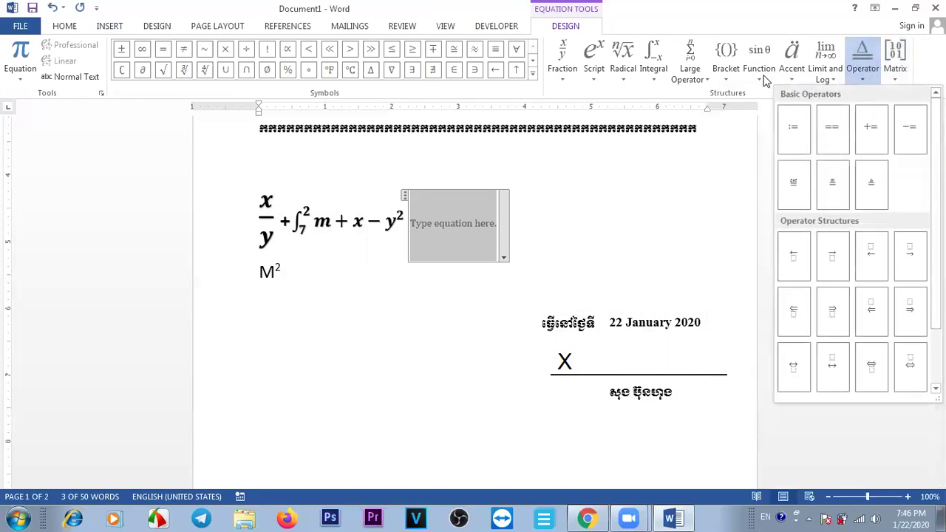
{"action": "left_click", "coordinate": [414, 293]}
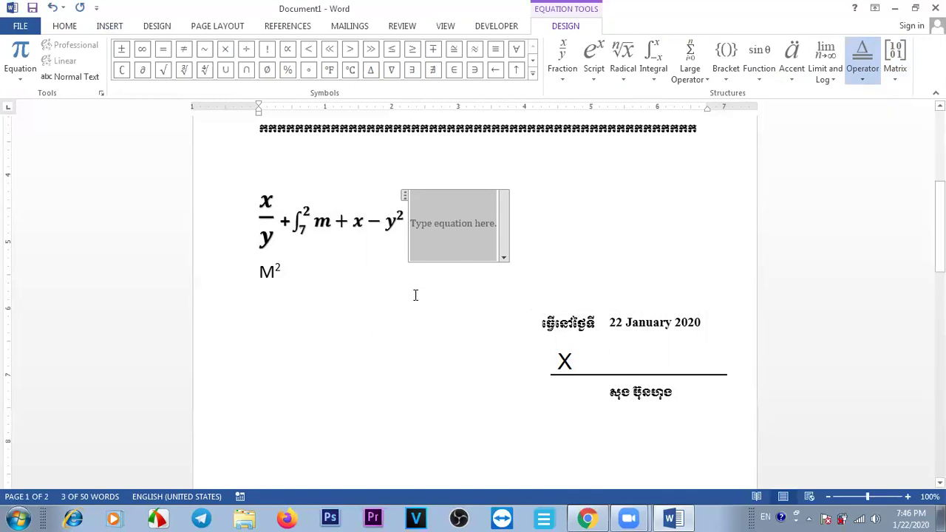
{"action": "left_click", "coordinate": [546, 224]}
{"action": "key", "text": "BackSpace"}
{"action": "key", "text": "BackSpace"}
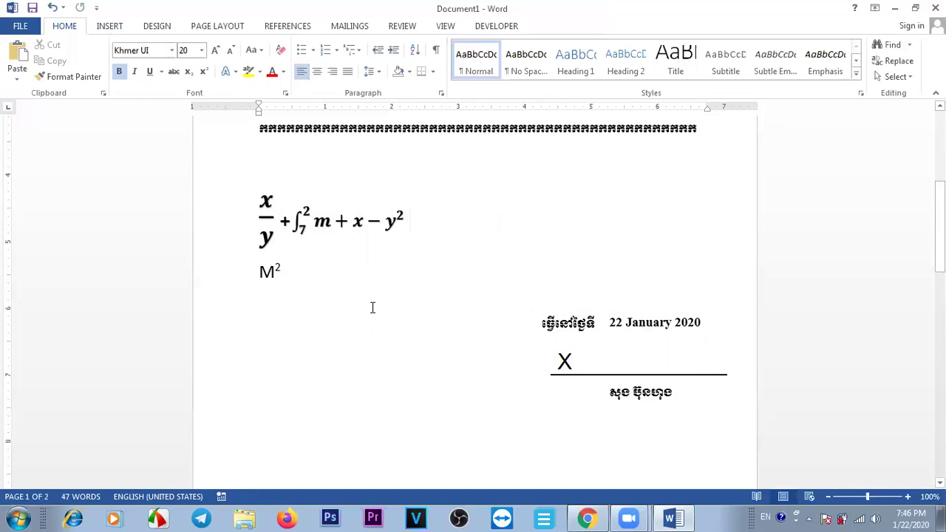
{"action": "mouse_move", "coordinate": [939, 226]}
{"action": "left_mouse_down"}
{"action": "mouse_move", "coordinate": [939, 193]}
{"action": "mouse_move", "coordinate": [939, 211]}
{"action": "left_mouse_up"}
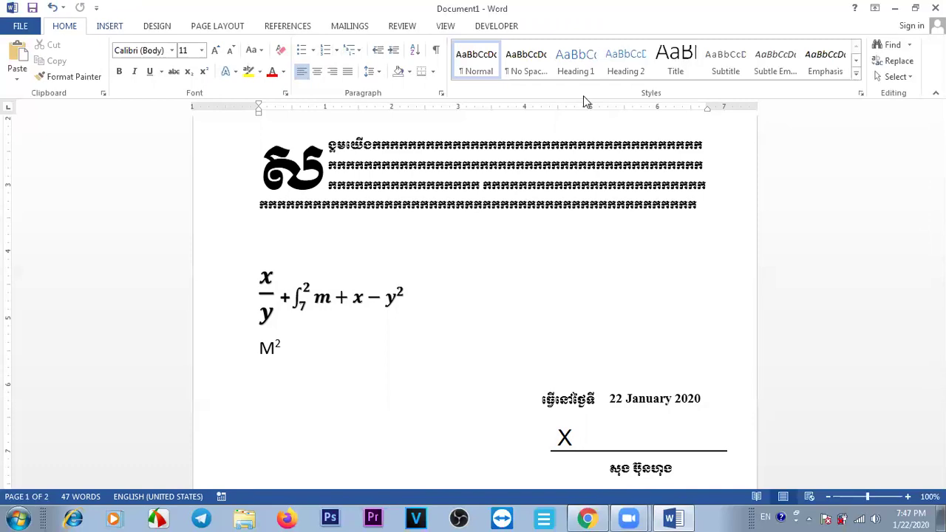
Add an empty line at the top of page 1, above the 'Across the' drop-cap paragraph
{"action": "left_click_drag", "start_coordinate": [939, 186], "coordinate": [940, 137]}
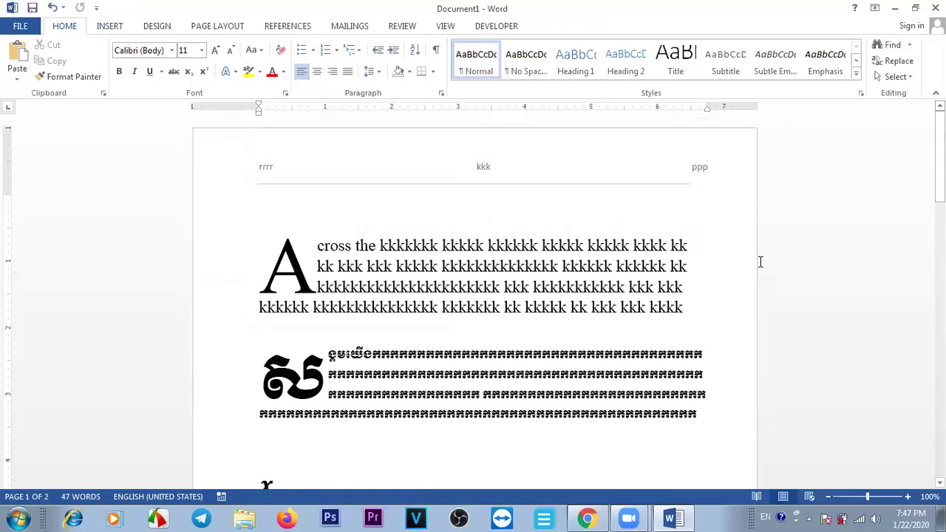
{"action": "left_click", "coordinate": [110, 30]}
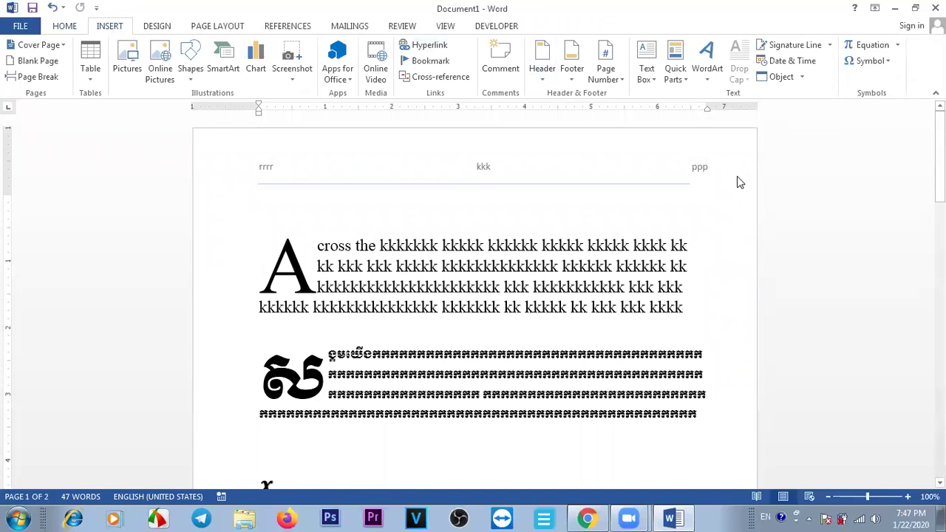
{"action": "left_click_drag", "start_coordinate": [939, 159], "coordinate": [939, 155]}
{"action": "key", "text": "Return"}
Type the two Khmer heading lines 'ទ្រោះណាចក្រ្រម្ពុជា' and 'ជាតិ សាសនា ព្រះមហាក្សត្រ' on the empty top lines
{"action": "key", "text": "Return"}
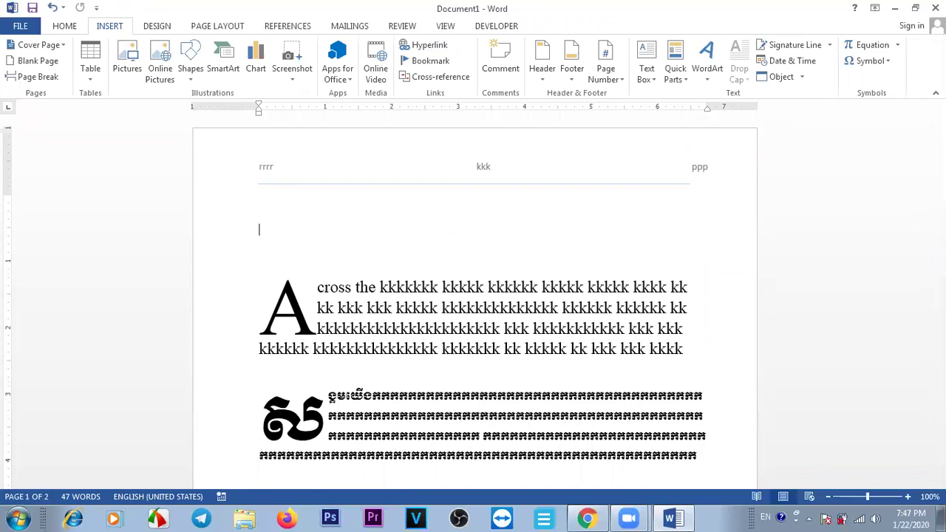
{"action": "key", "text": "Return"}
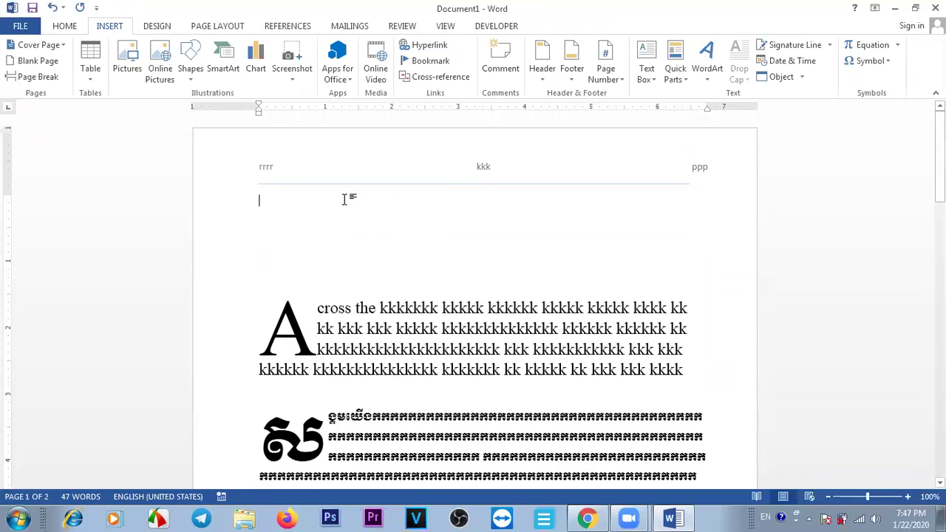
{"action": "left_click", "coordinate": [68, 27]}
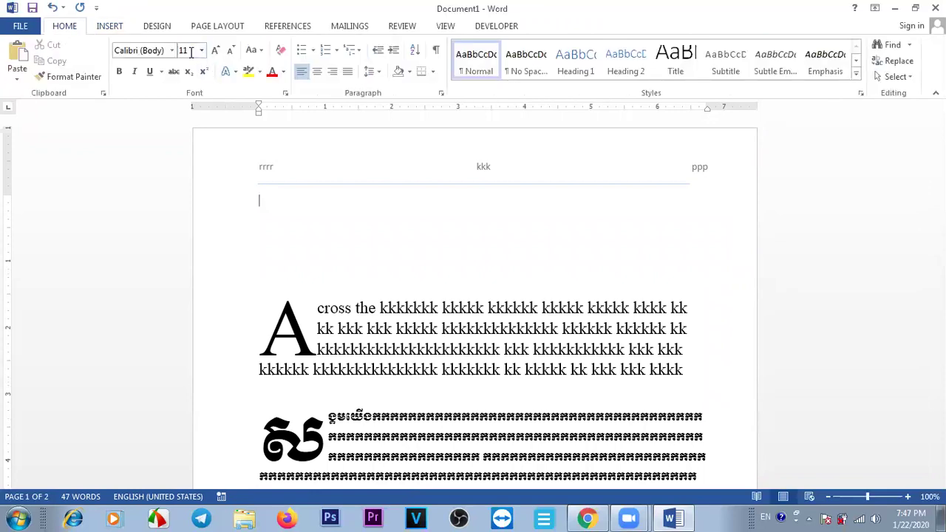
{"action": "left_click", "coordinate": [171, 50]}
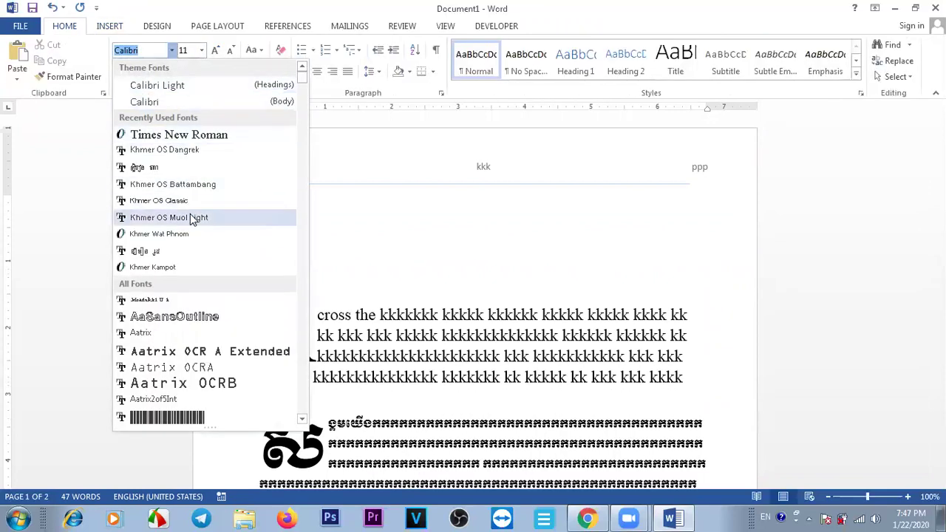
{"action": "key", "text": "Escape"}
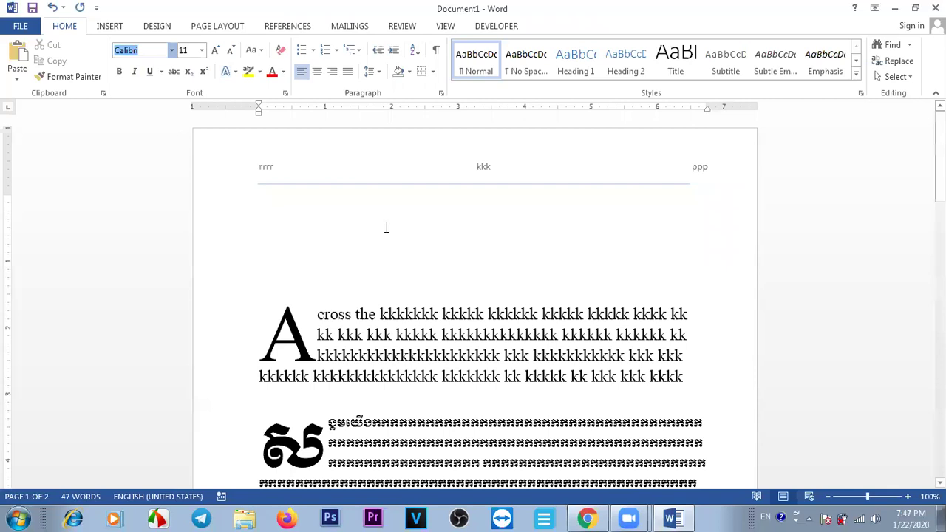
{"action": "left_click", "coordinate": [386, 227]}
{"action": "type", "text": "ទ្រោះ"}
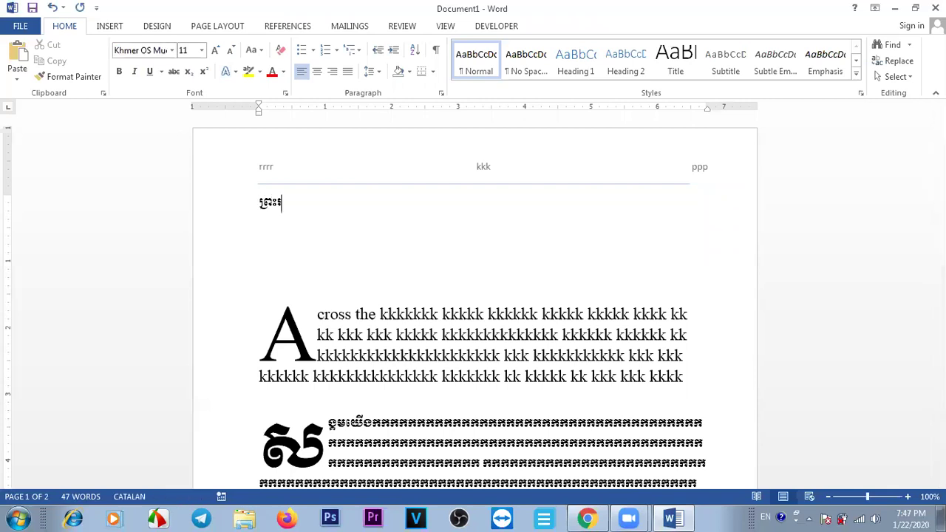
{"action": "type", "text": "ណាចក្រ"}
{"action": "type", "text": "្រ"}
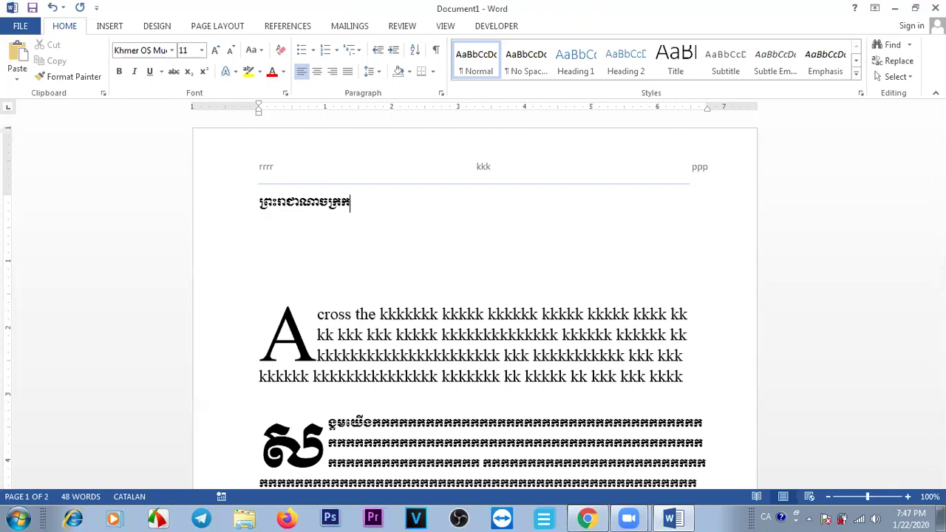
{"action": "type", "text": "ម្ពុជា"}
{"action": "key", "text": "Return"}
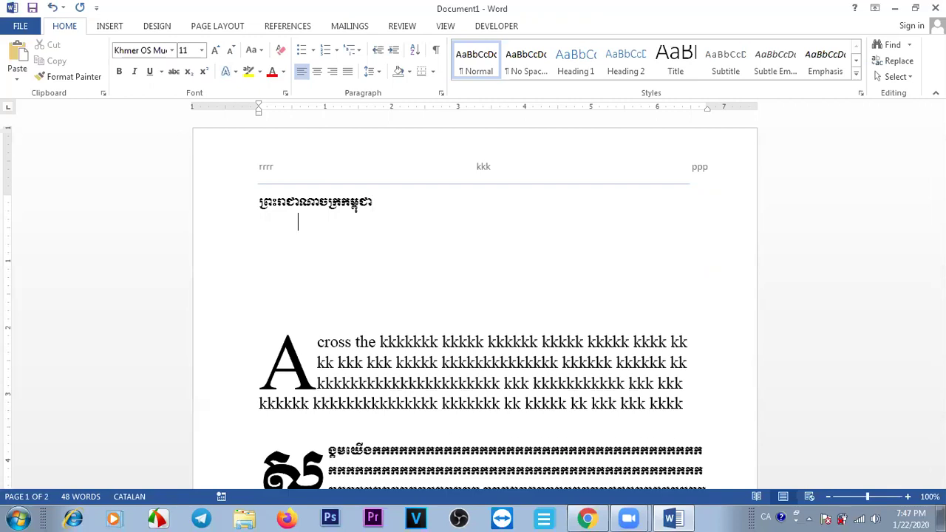
{"action": "type", "text": "ជាតិ សាសនា ព្រះមហាក្សត្រ"}
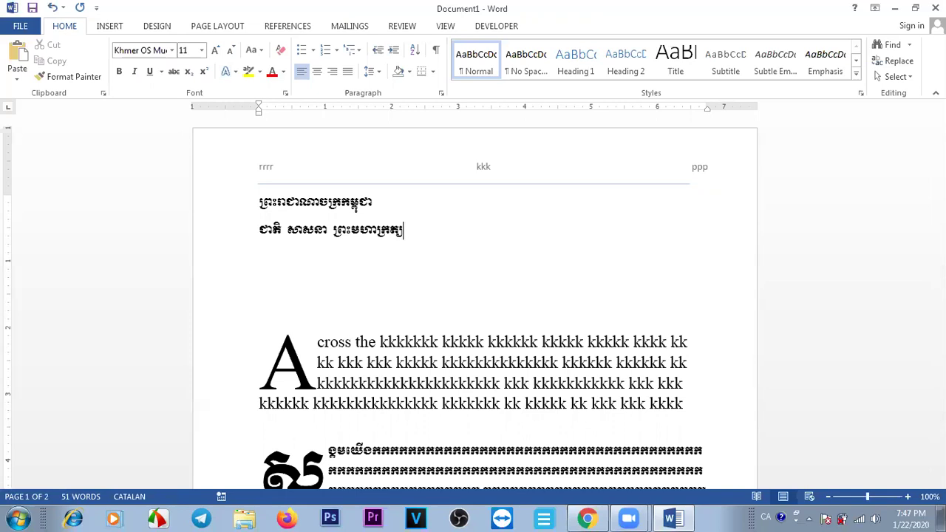
{"action": "key", "text": "BackSpace"}
{"action": "key", "text": "BackSpace"}
{"action": "key", "text": "BackSpace"}
{"action": "type", "text": "ត្រ"}
{"action": "type", "text": "្រ"}
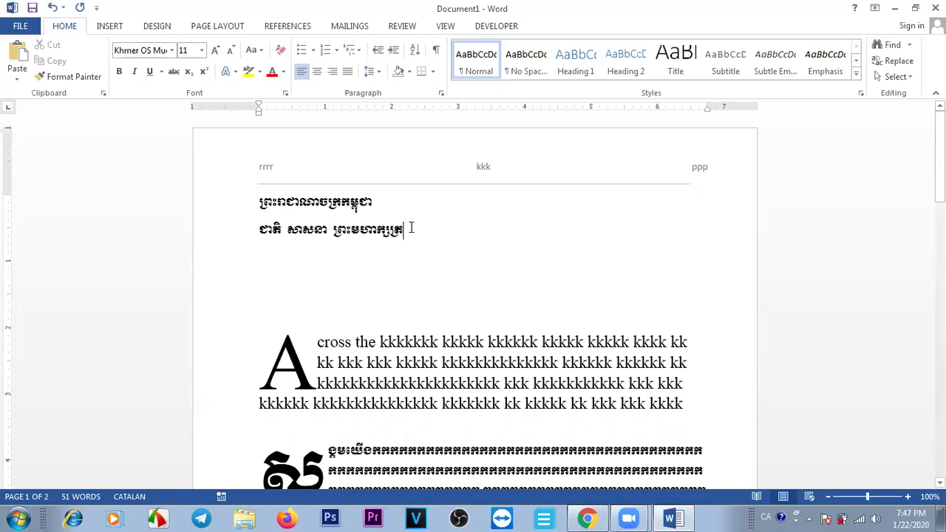
Center both heading lines, set 1.0 line spacing and remove the space after the paragraphs
{"action": "left_click", "coordinate": [317, 75]}
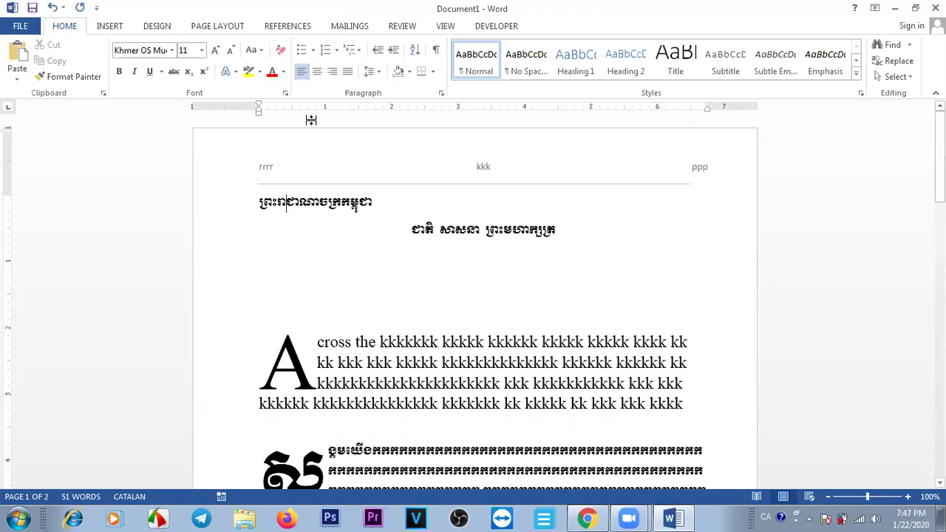
{"action": "left_click", "coordinate": [319, 77]}
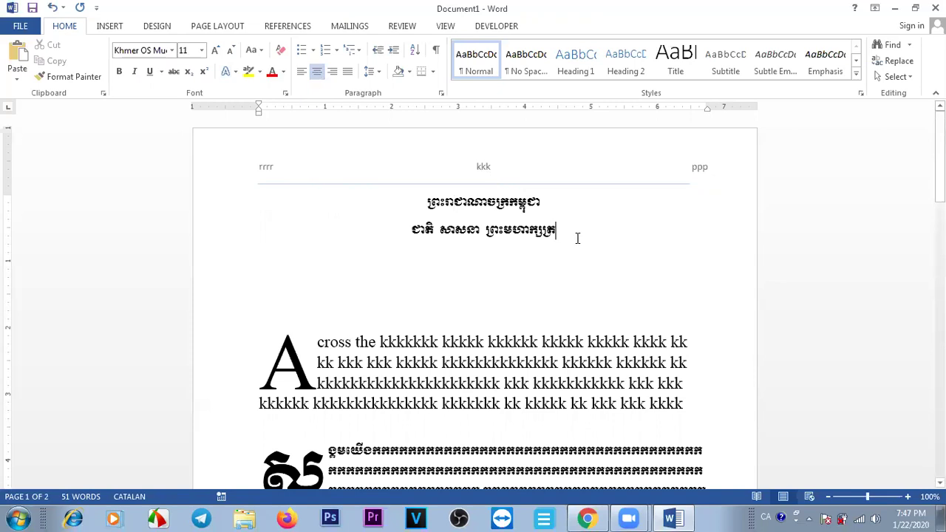
{"action": "key", "text": "Return"}
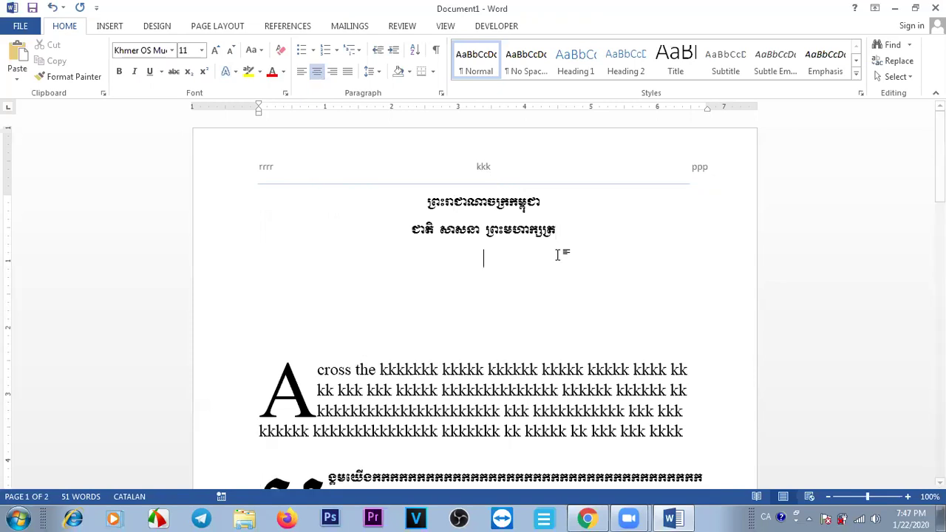
{"action": "left_click_drag", "start_coordinate": [494, 258], "coordinate": [418, 191]}
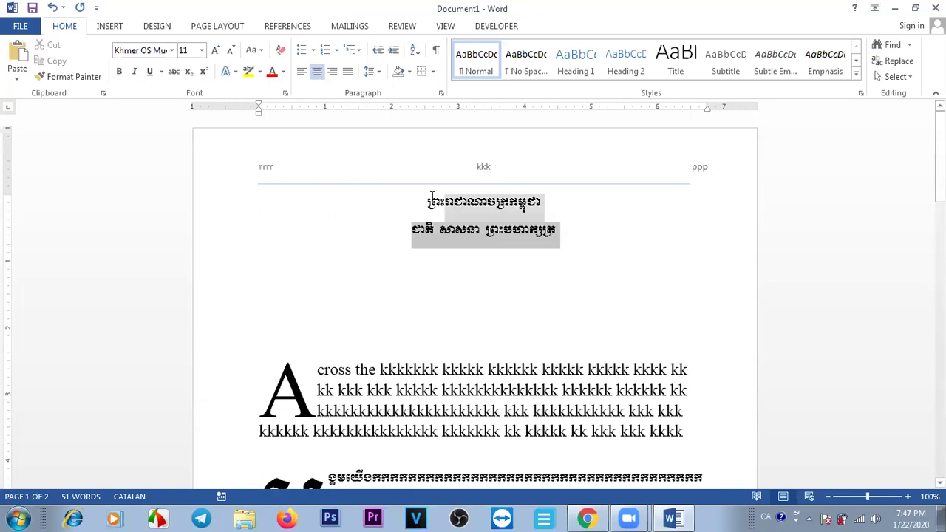
{"action": "left_click", "coordinate": [373, 72]}
{"action": "left_click", "coordinate": [392, 89]}
{"action": "left_click", "coordinate": [375, 72]}
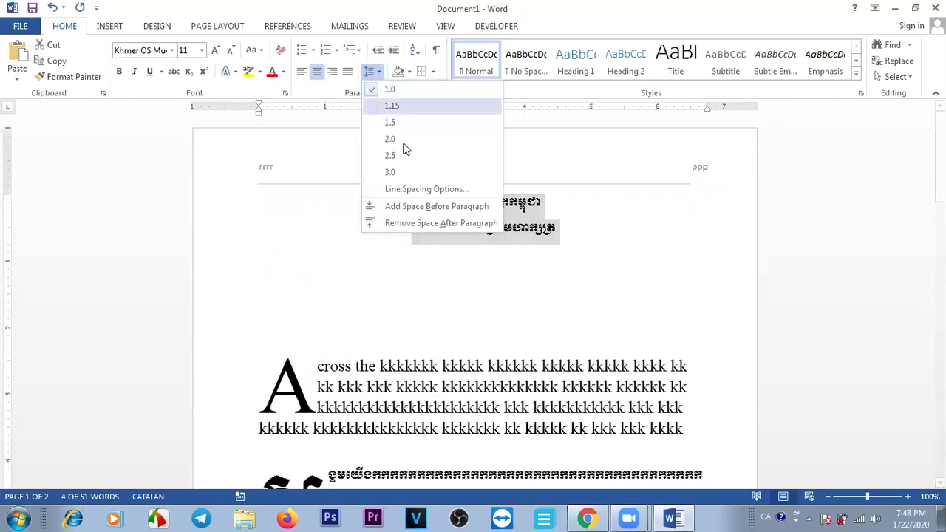
{"action": "left_click", "coordinate": [432, 223]}
{"action": "left_click", "coordinate": [483, 247]}
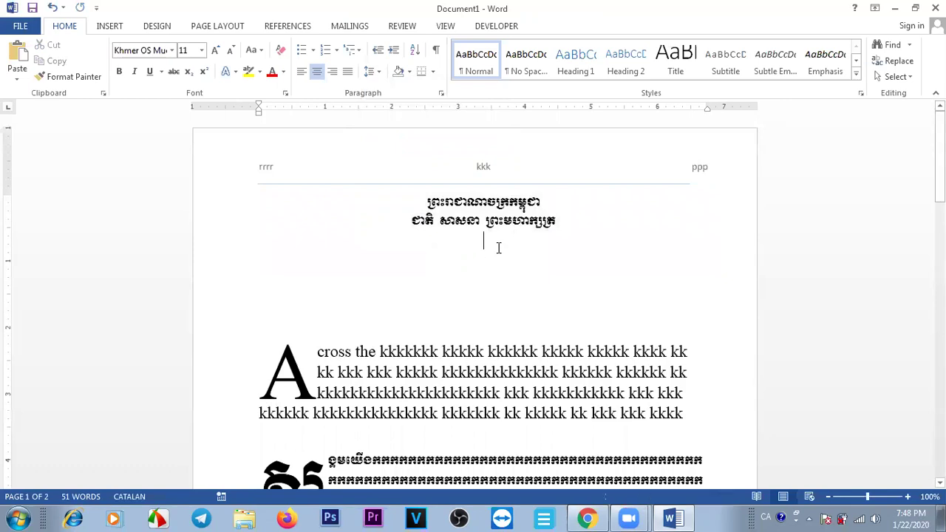
{"action": "left_click", "coordinate": [111, 27]}
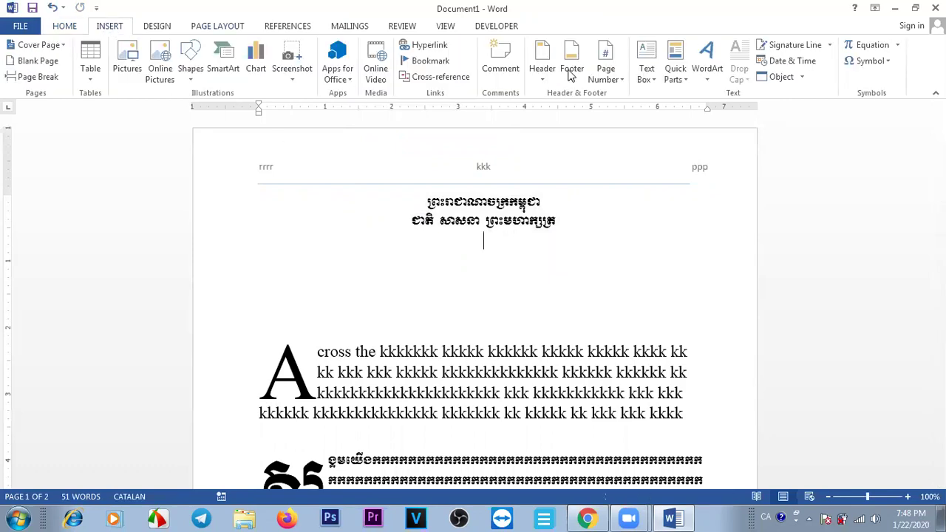
Open the More Symbols chooser and switch its font to Wingdings
{"action": "left_click", "coordinate": [889, 63]}
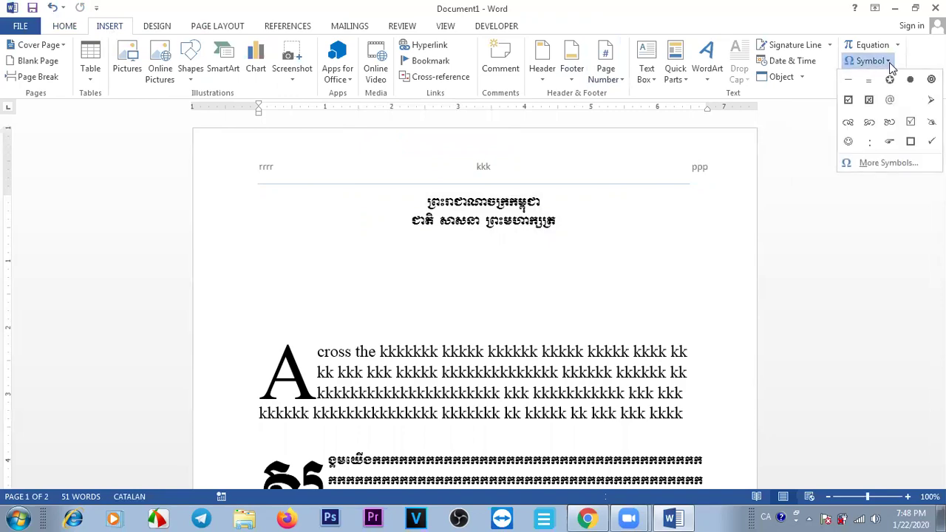
{"action": "left_click", "coordinate": [889, 164]}
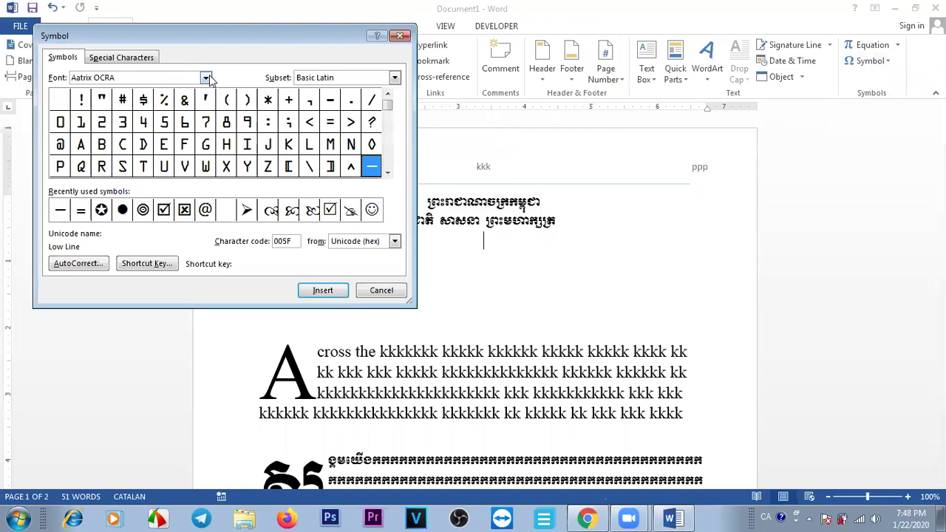
{"action": "left_click", "coordinate": [170, 80]}
{"action": "left_click", "coordinate": [206, 78]}
{"action": "left_click_drag", "start_coordinate": [207, 107], "coordinate": [207, 144]}
{"action": "left_click", "coordinate": [102, 116]}
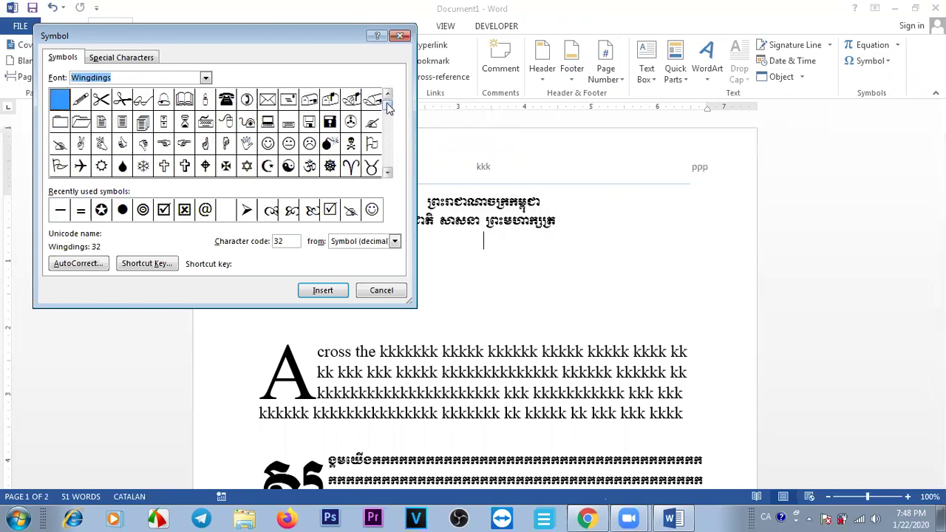
{"action": "left_click_drag", "start_coordinate": [386, 102], "coordinate": [389, 121]}
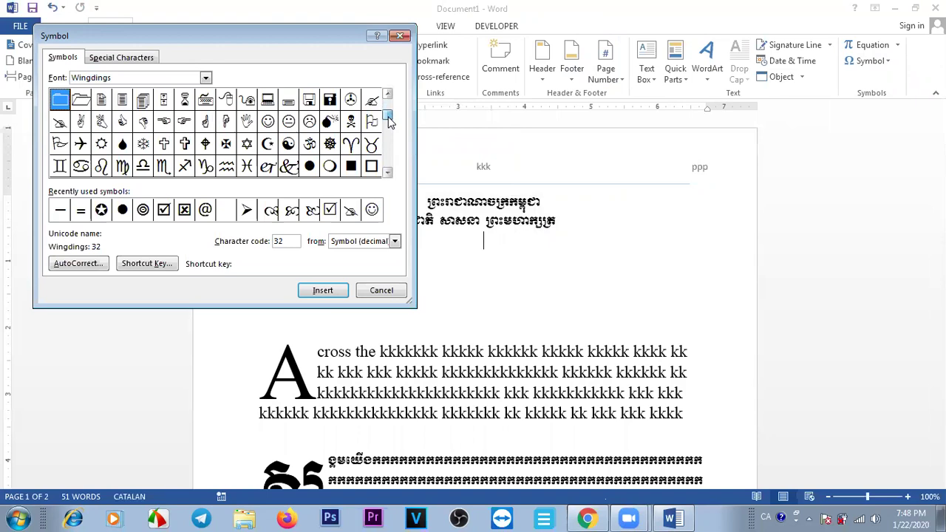
{"action": "scroll", "coordinate": [388, 121], "scroll_direction": "down", "scroll_amount": 2}
{"action": "scroll", "coordinate": [388, 121], "scroll_direction": "down", "scroll_amount": 1}
{"action": "scroll", "coordinate": [388, 121], "scroll_direction": "down", "scroll_amount": 1}
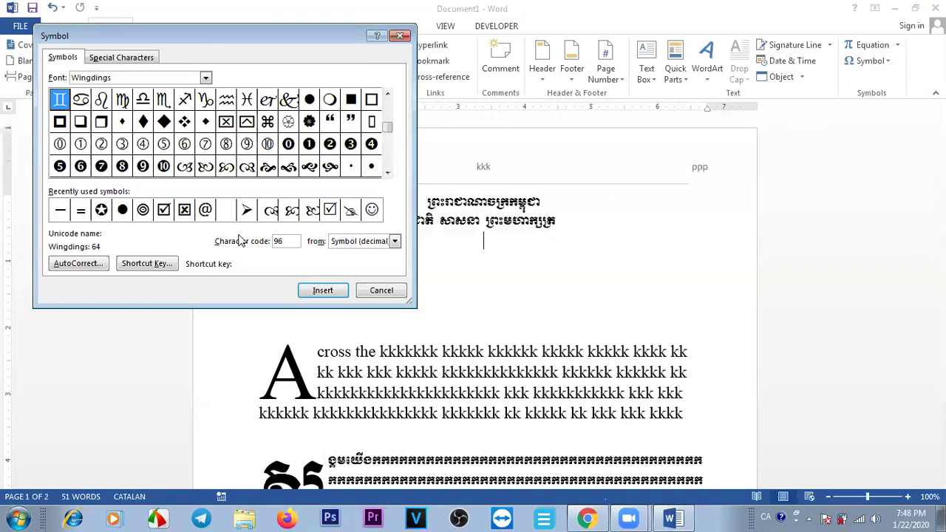
Insert Wingdings ornaments 151 twice, 123, and 150 repeatedly below the heading, then close the chooser
{"action": "left_click", "coordinate": [205, 168]}
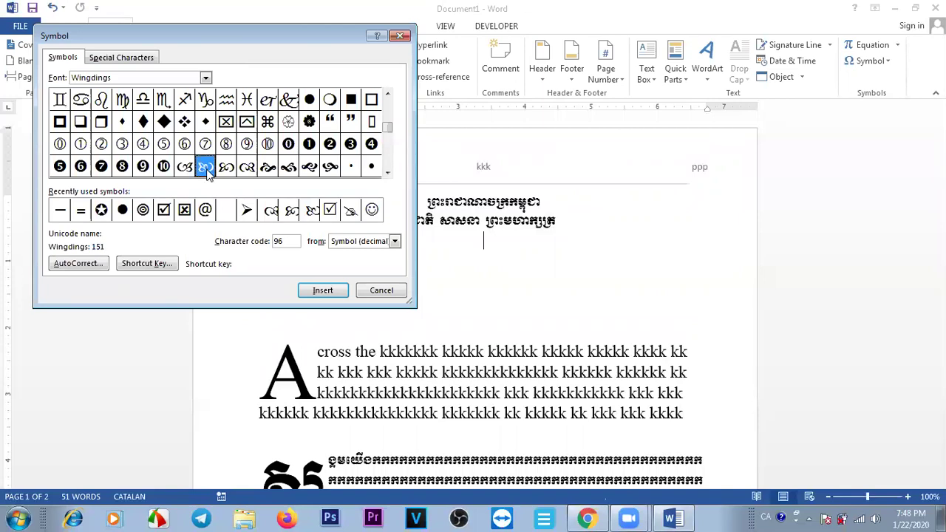
{"action": "left_click", "coordinate": [311, 290]}
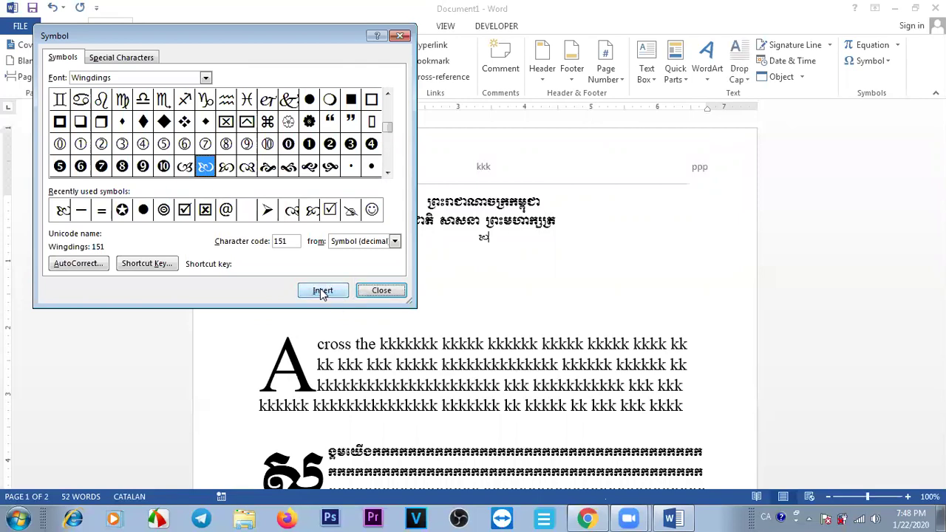
{"action": "left_click", "coordinate": [322, 291]}
{"action": "left_click_drag", "start_coordinate": [388, 126], "coordinate": [387, 122]}
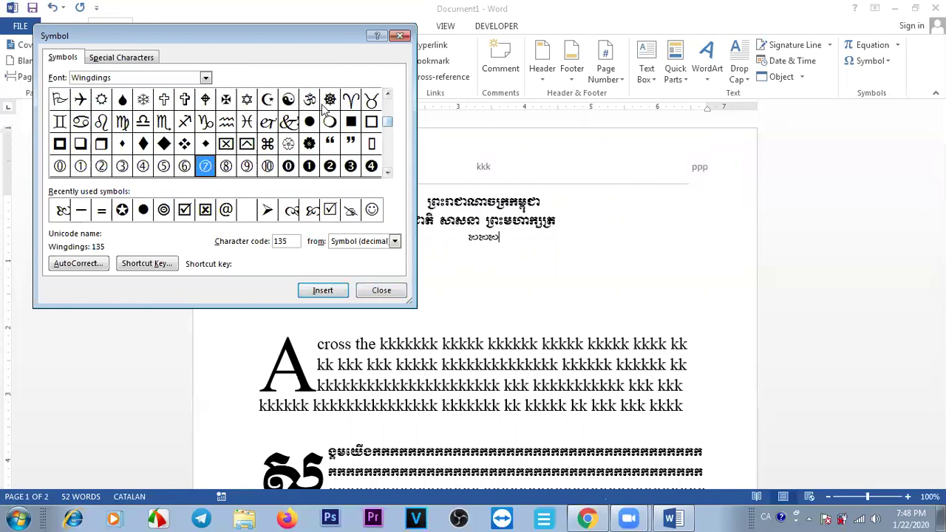
{"action": "left_click", "coordinate": [288, 143]}
{"action": "left_click", "coordinate": [323, 292]}
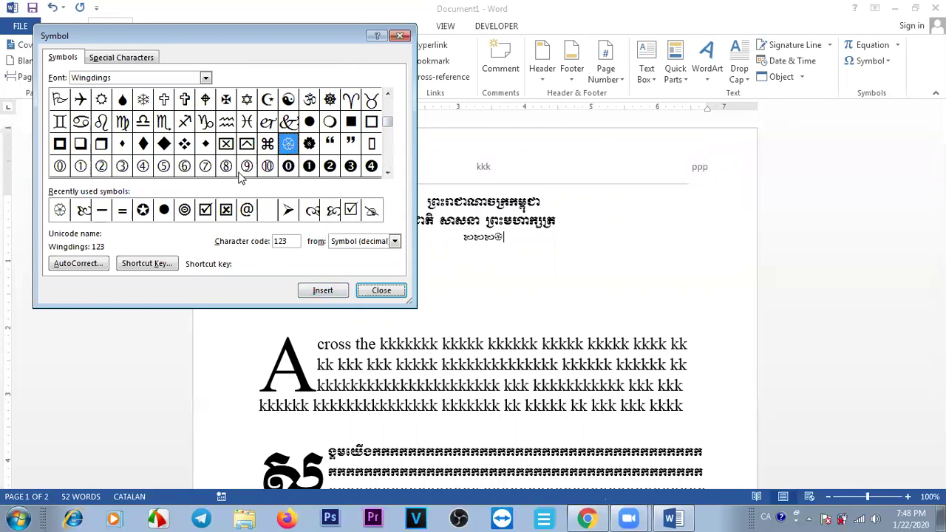
{"action": "left_click", "coordinate": [384, 171]}
{"action": "left_click", "coordinate": [384, 172]}
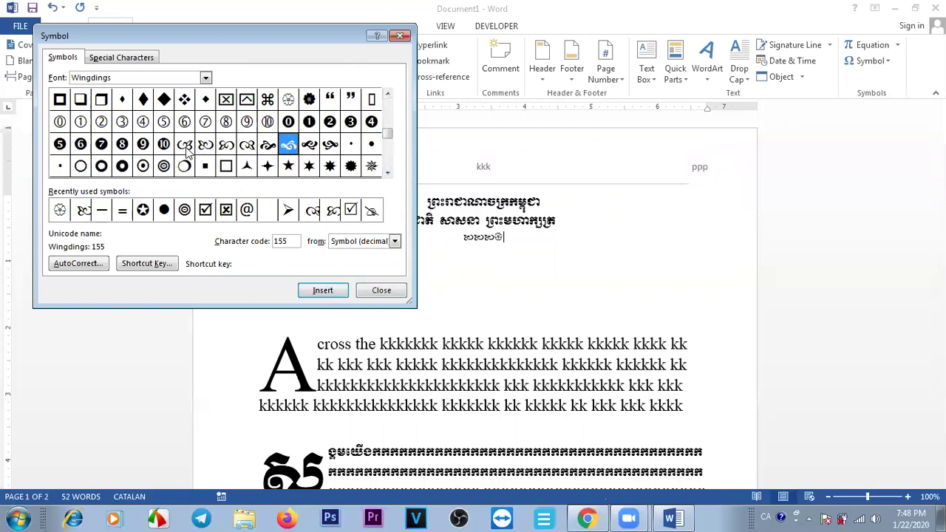
{"action": "left_click", "coordinate": [184, 143]}
{"action": "left_click", "coordinate": [320, 290]}
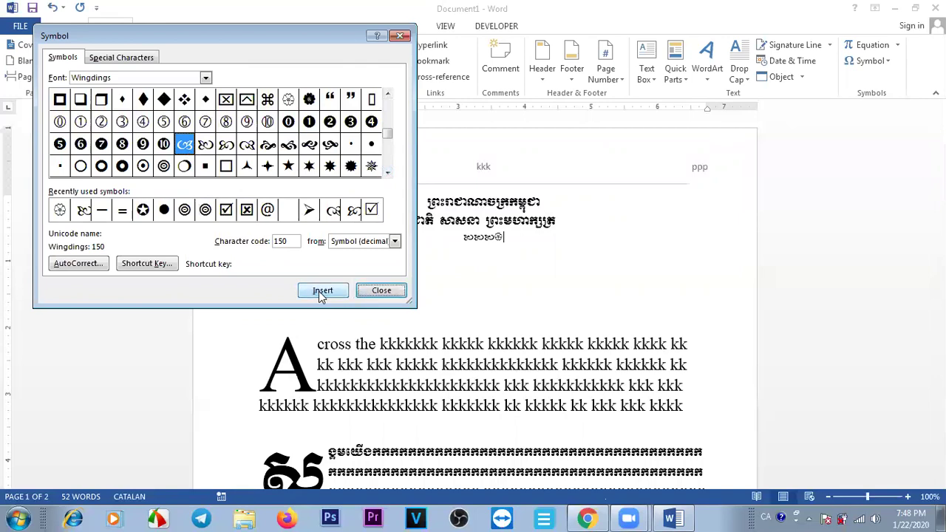
{"action": "left_click", "coordinate": [318, 291]}
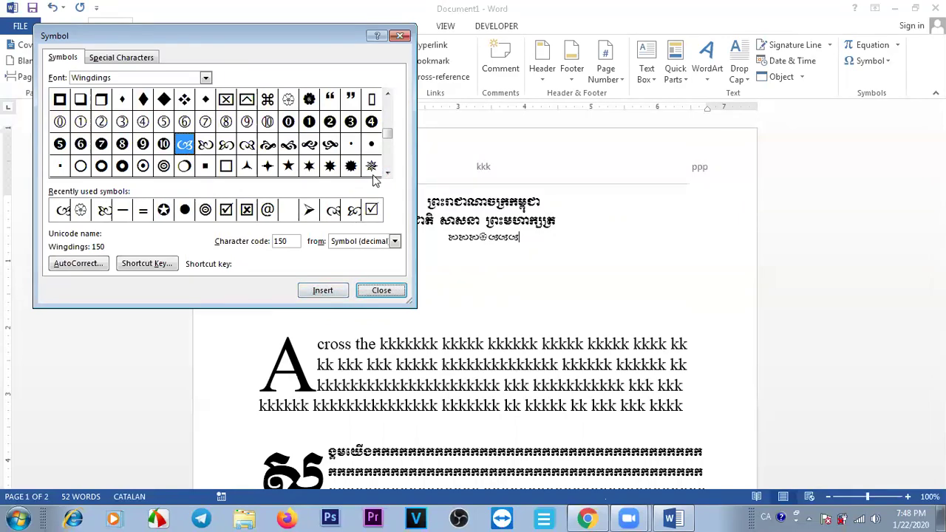
{"action": "left_click", "coordinate": [399, 36]}
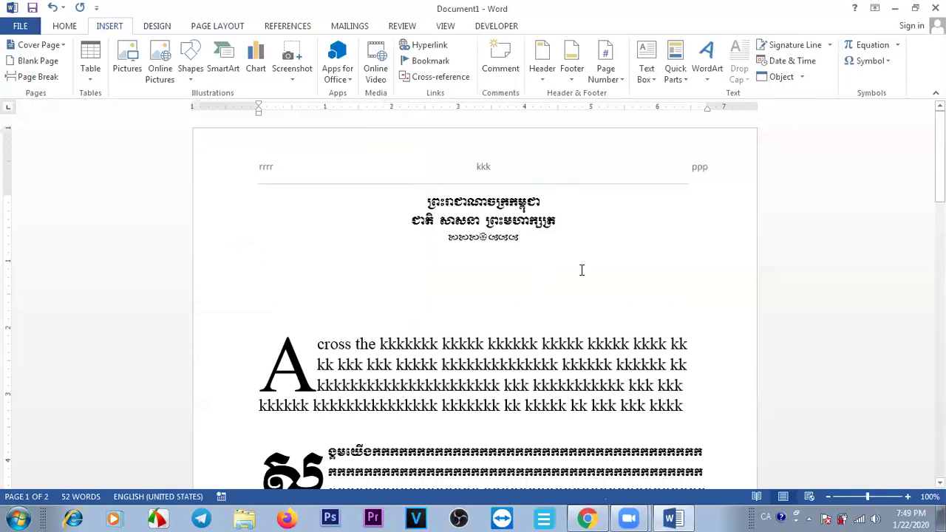
Open the first sample letter image from Documents (D:) > Computer Class > Office > Word > Khmer-named subfolder
{"action": "left_click_drag", "start_coordinate": [528, 238], "coordinate": [452, 238]}
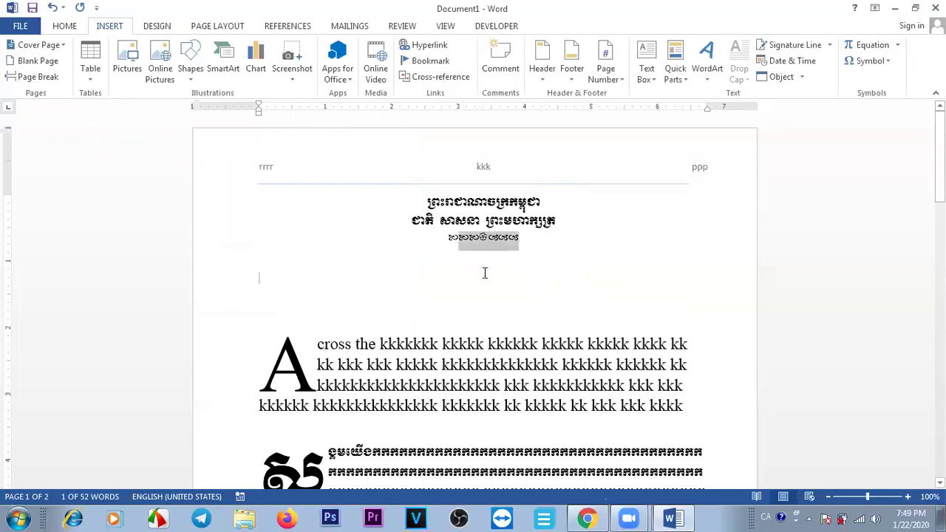
{"action": "left_click", "coordinate": [482, 271]}
{"action": "left_click", "coordinate": [244, 518]}
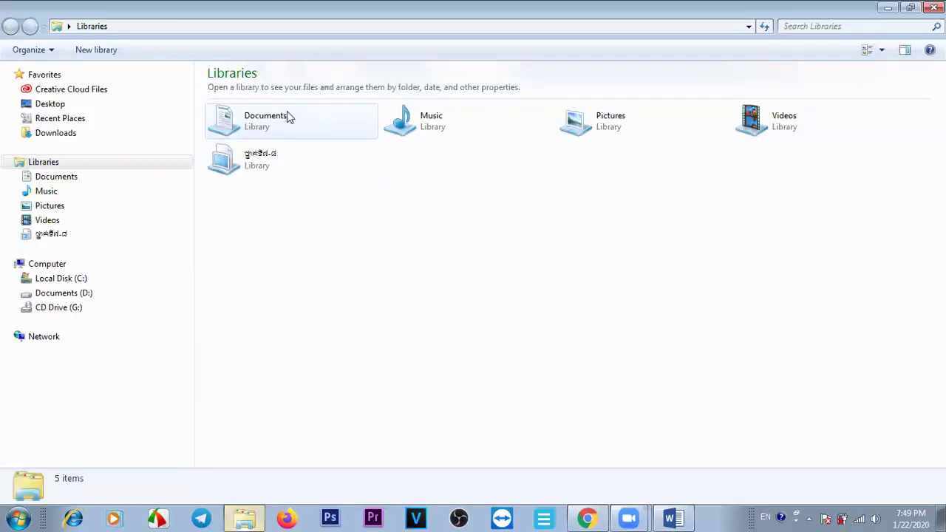
{"action": "left_click", "coordinate": [89, 294]}
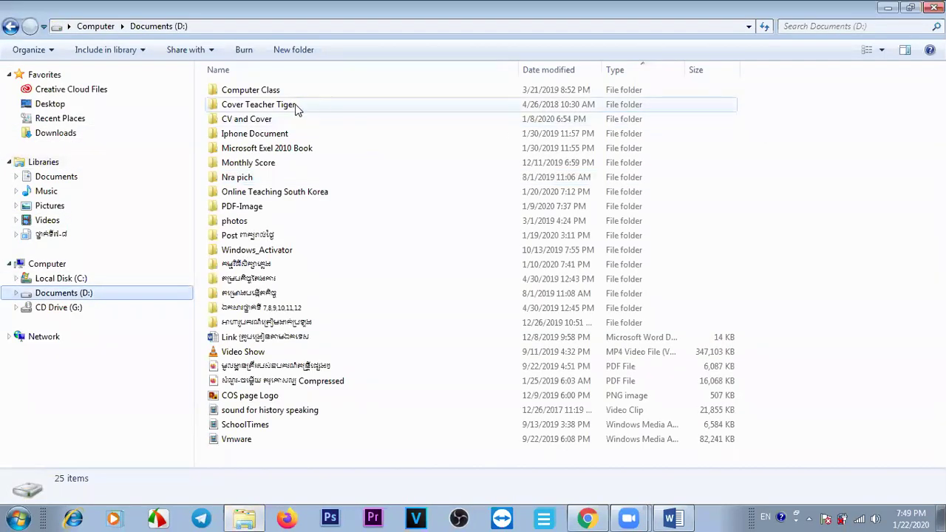
{"action": "double_click", "coordinate": [273, 90]}
{"action": "double_click", "coordinate": [283, 107]}
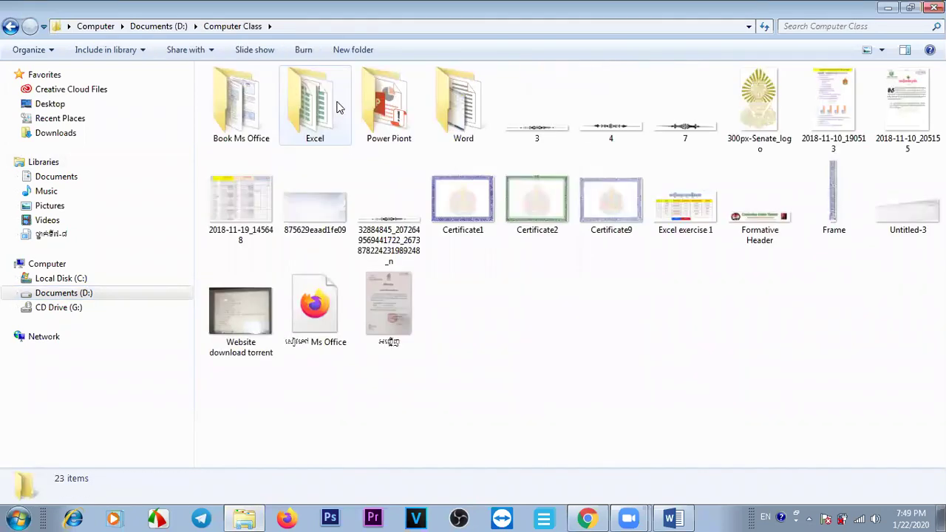
{"action": "double_click", "coordinate": [452, 118]}
{"action": "double_click", "coordinate": [314, 111]}
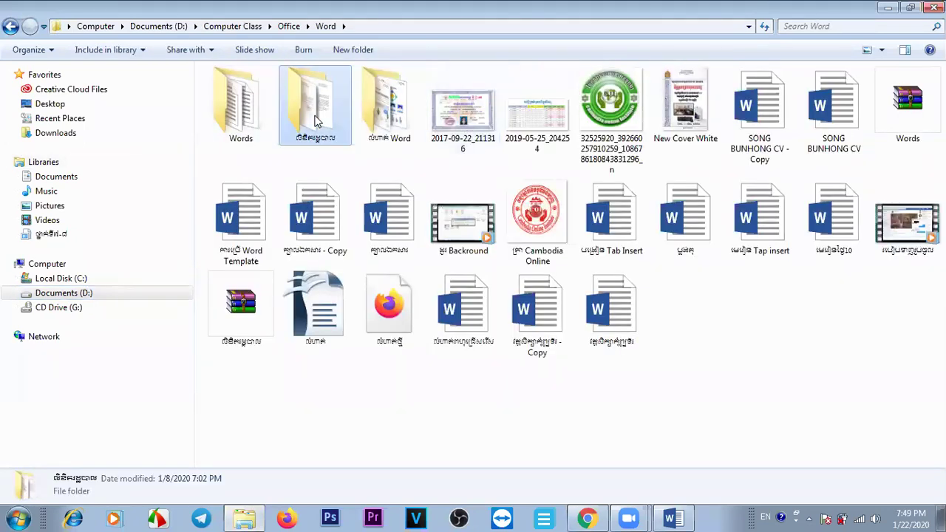
{"action": "double_click", "coordinate": [252, 112]}
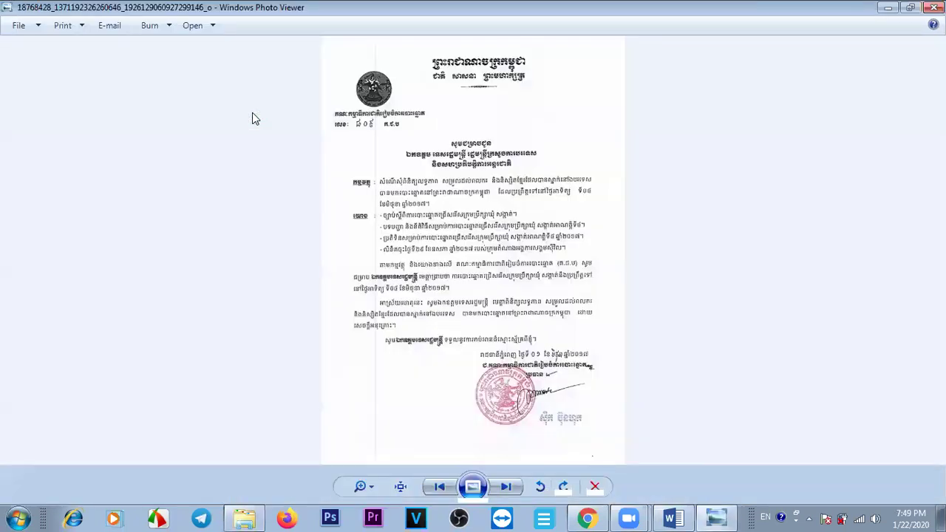
Zoom into the next sample letter's heading, then back in Word delete the last ornament
{"action": "key", "text": "Right"}
{"action": "key", "text": "Right"}
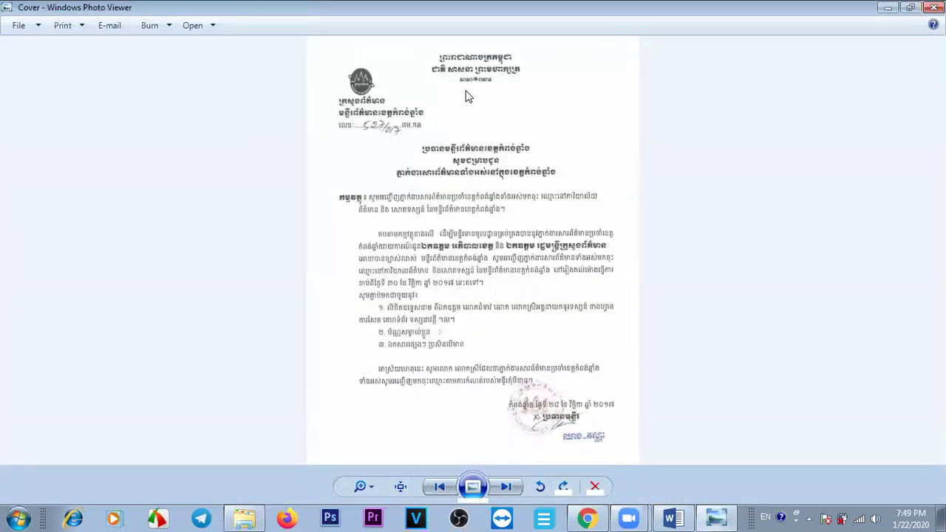
{"action": "scroll", "coordinate": [478, 87], "scroll_direction": "up", "scroll_amount": 3}
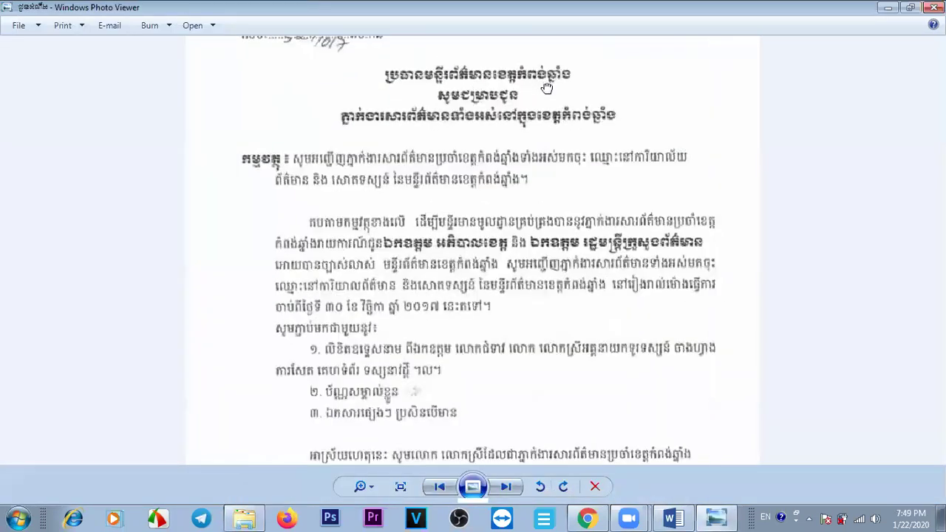
{"action": "left_click_drag", "start_coordinate": [546, 88], "coordinate": [546, 301]}
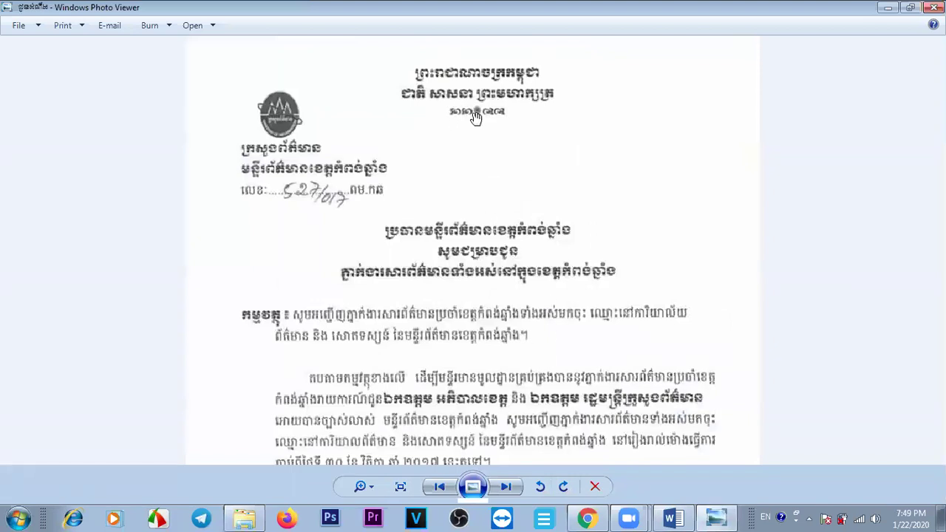
{"action": "left_click", "coordinate": [673, 518]}
{"action": "key", "text": "BackSpace"}
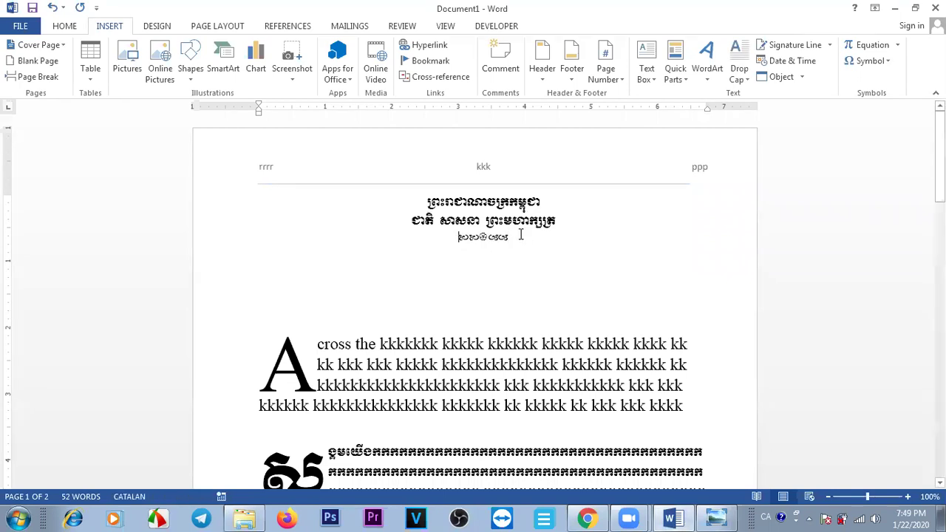
Grow the selected ornament row from 12 to 16 pt and make it bold
{"action": "left_click_drag", "start_coordinate": [529, 236], "coordinate": [448, 237]}
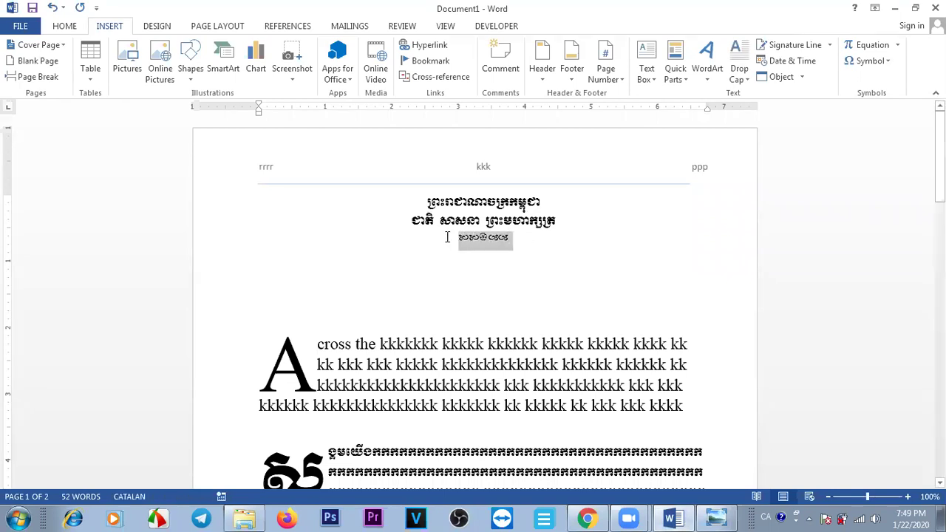
{"action": "left_click", "coordinate": [64, 26]}
{"action": "left_click", "coordinate": [215, 52]}
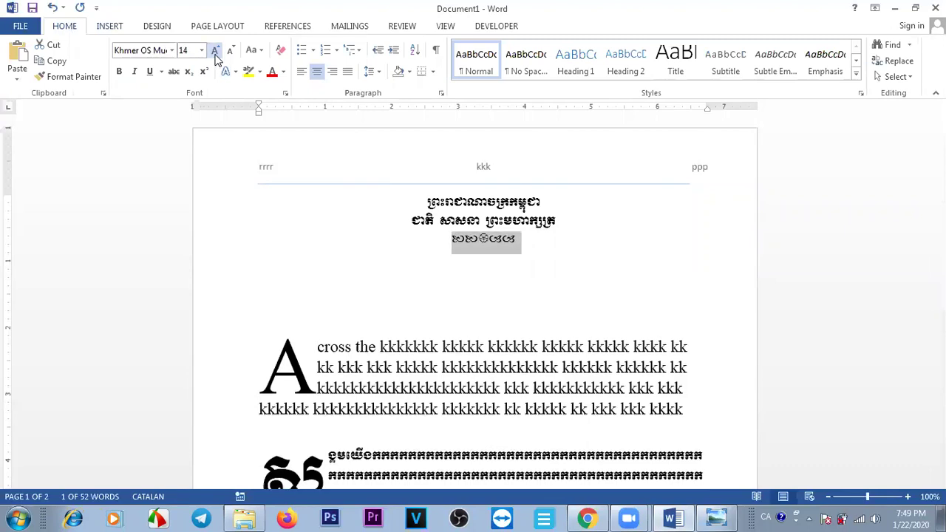
{"action": "left_click", "coordinate": [215, 51]}
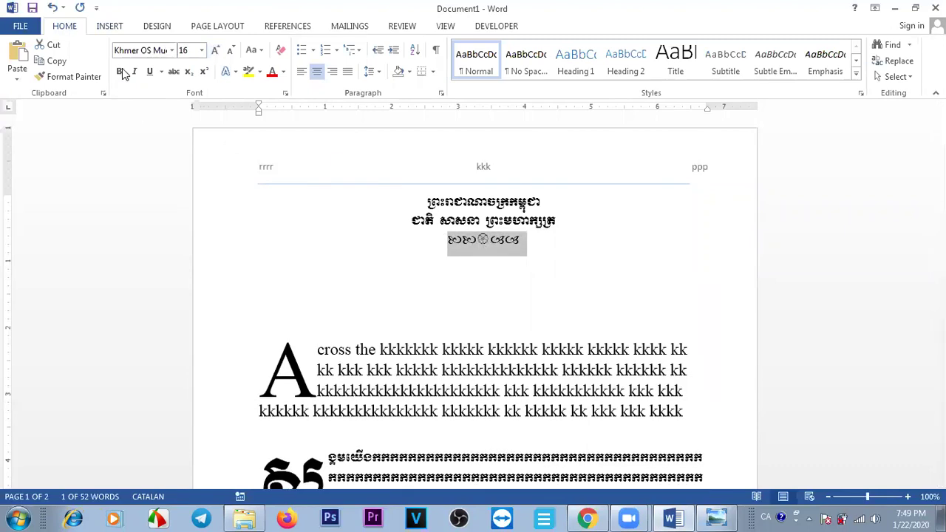
{"action": "left_click", "coordinate": [589, 274]}
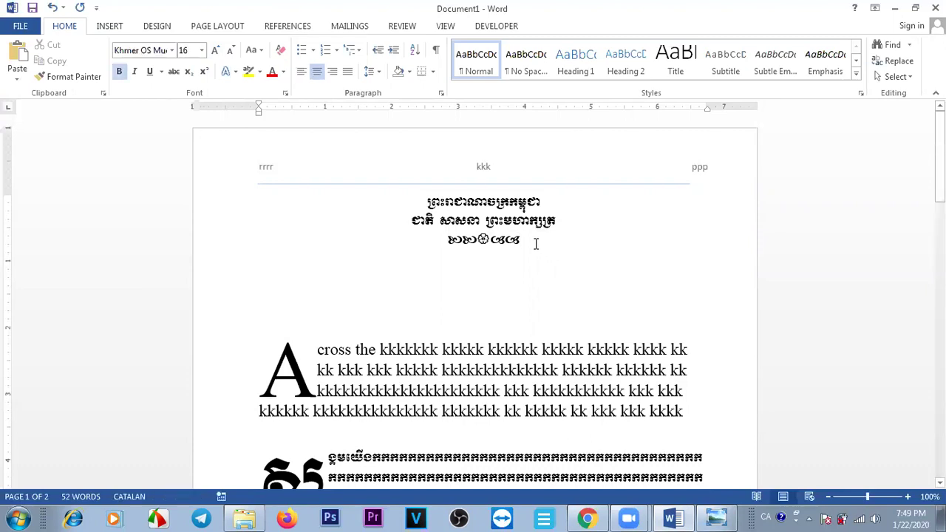
{"action": "left_click", "coordinate": [115, 27]}
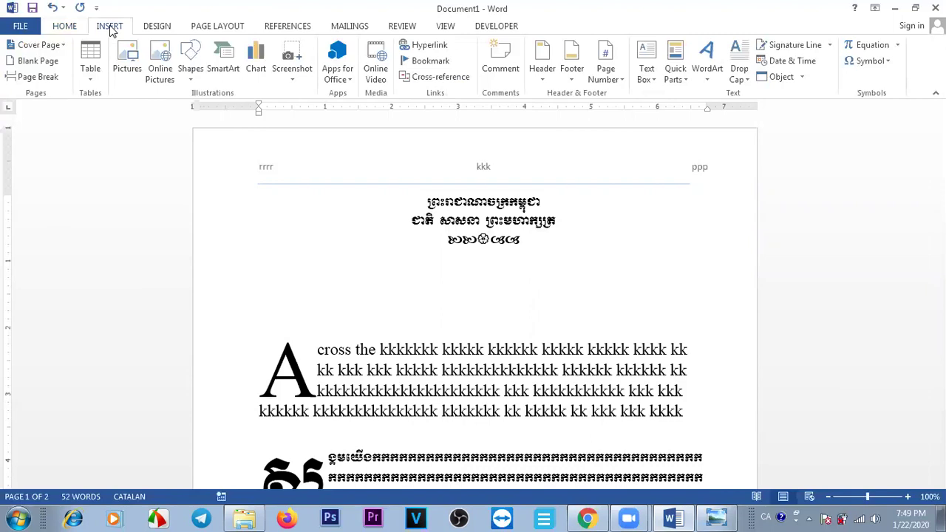
{"action": "left_click", "coordinate": [887, 59]}
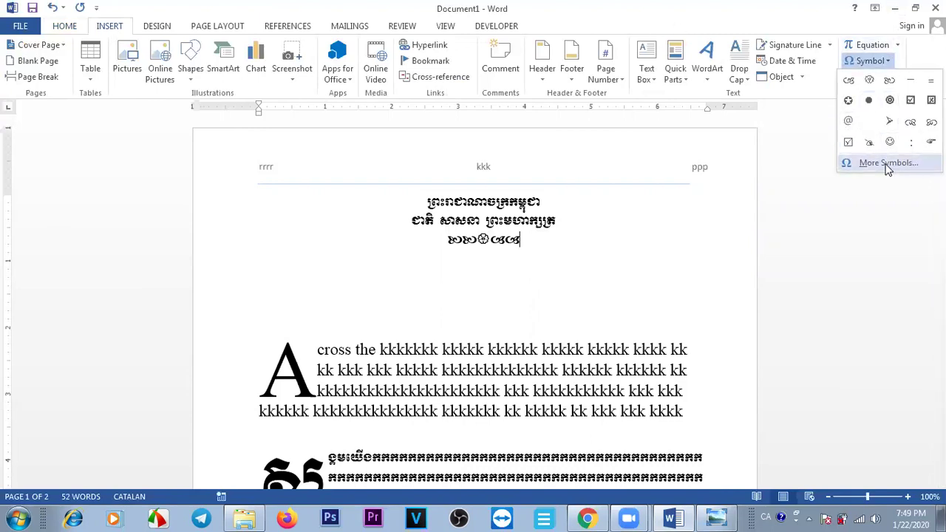
{"action": "left_click", "coordinate": [908, 164]}
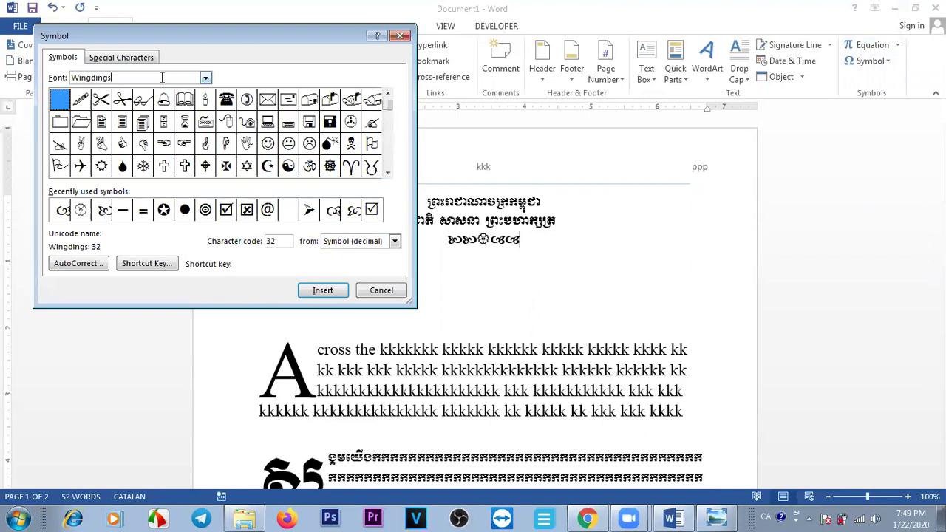
{"action": "left_click", "coordinate": [205, 77]}
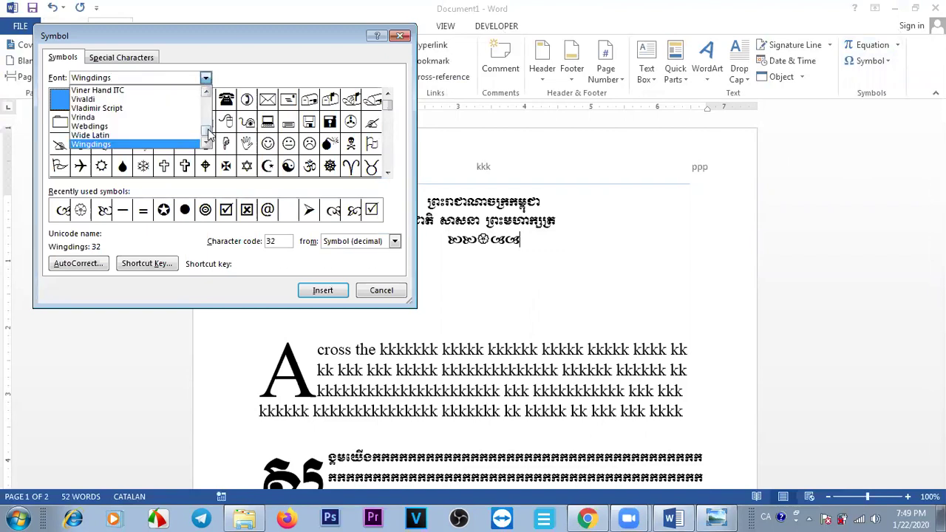
{"action": "key", "text": "Down"}
{"action": "key", "text": "Down"}
{"action": "key", "text": "Down"}
{"action": "key", "text": "Up"}
{"action": "key", "text": "Up"}
{"action": "key", "text": "Up"}
{"action": "key", "text": "Up"}
{"action": "key", "text": "Up"}
{"action": "key", "text": "Up"}
{"action": "key", "text": "Up"}
{"action": "key", "text": "Up"}
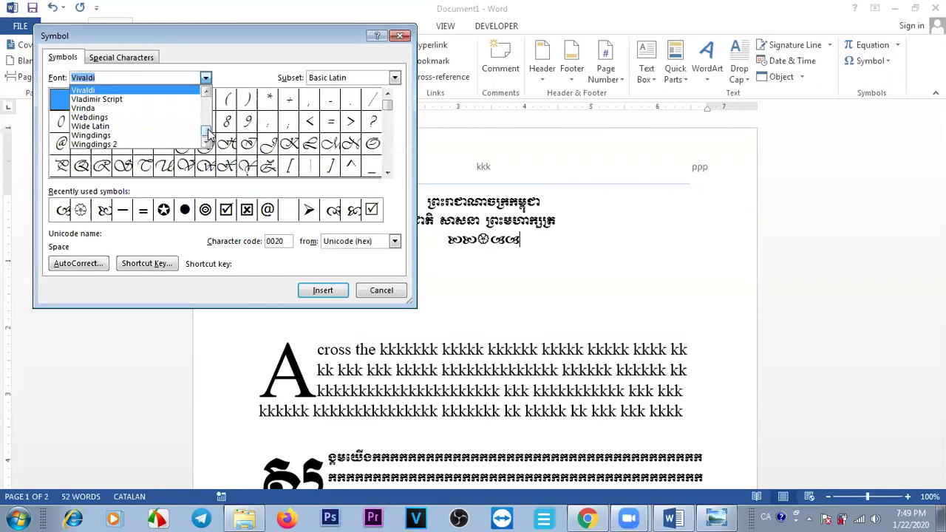
{"action": "key", "text": "Down"}
{"action": "key", "text": "Down"}
{"action": "key", "text": "Down"}
{"action": "key", "text": "Down"}
{"action": "key", "text": "Up"}
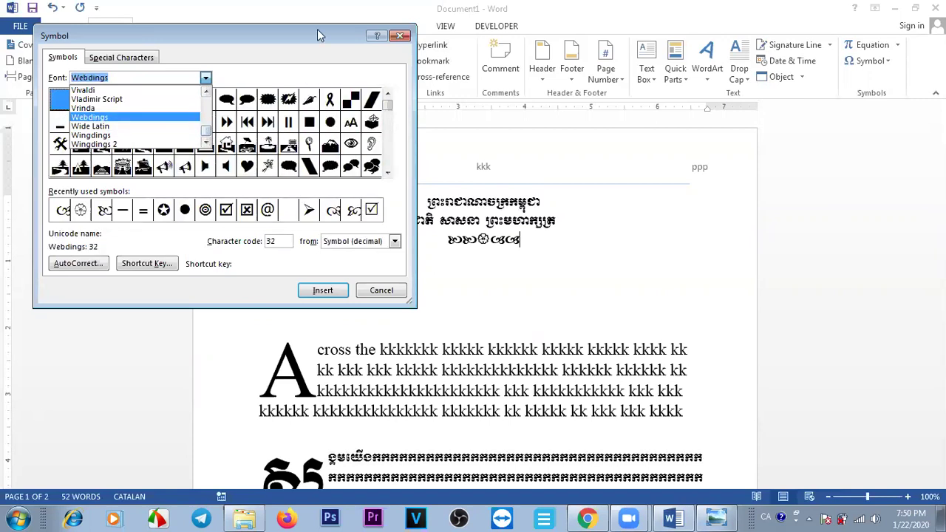
{"action": "left_click", "coordinate": [328, 77]}
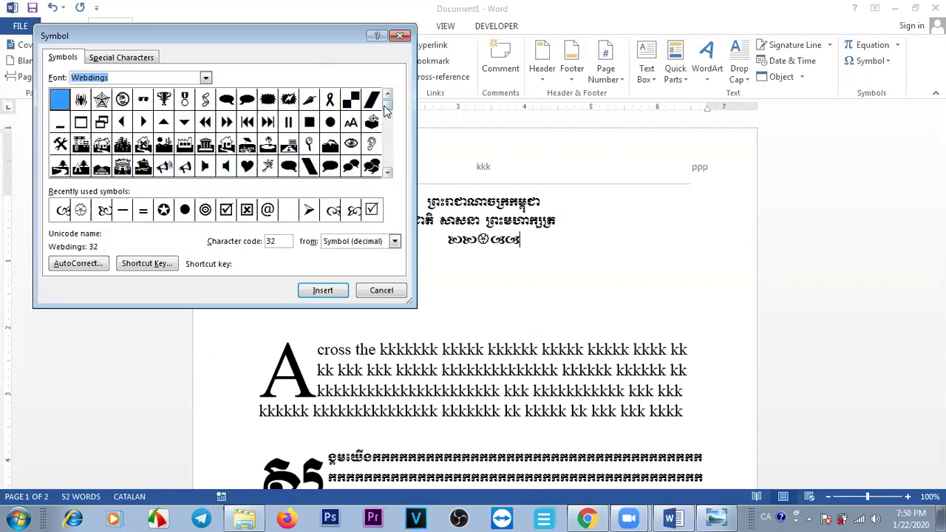
{"action": "left_click_drag", "start_coordinate": [387, 119], "coordinate": [388, 145]}
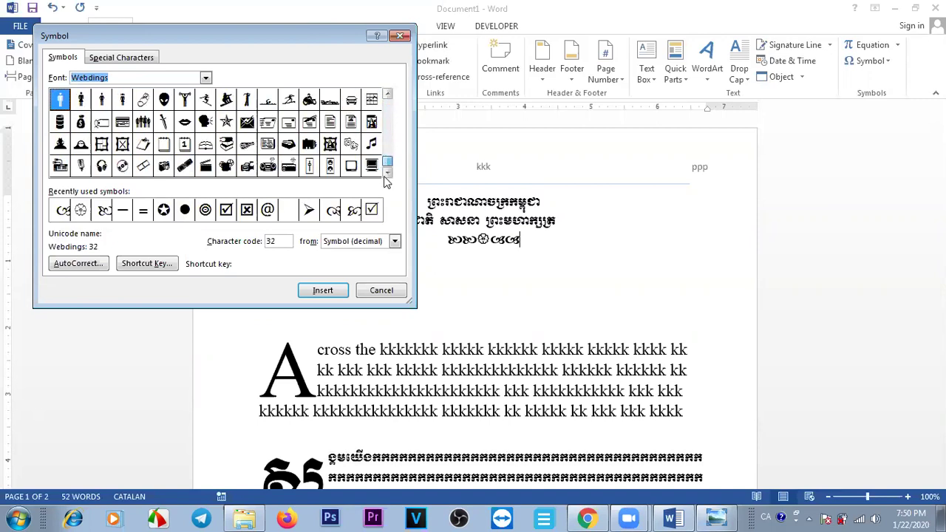
{"action": "left_click", "coordinate": [384, 176]}
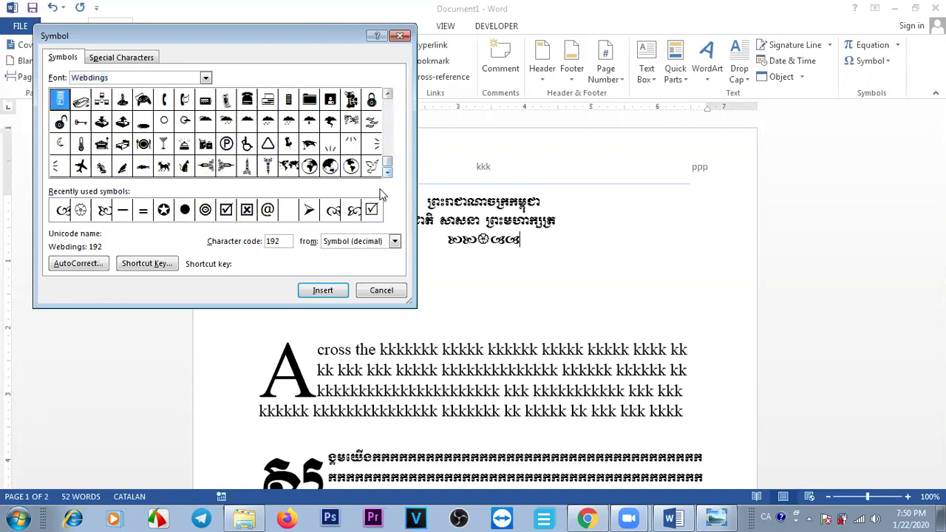
{"action": "left_click", "coordinate": [381, 290]}
{"action": "left_click", "coordinate": [593, 301]}
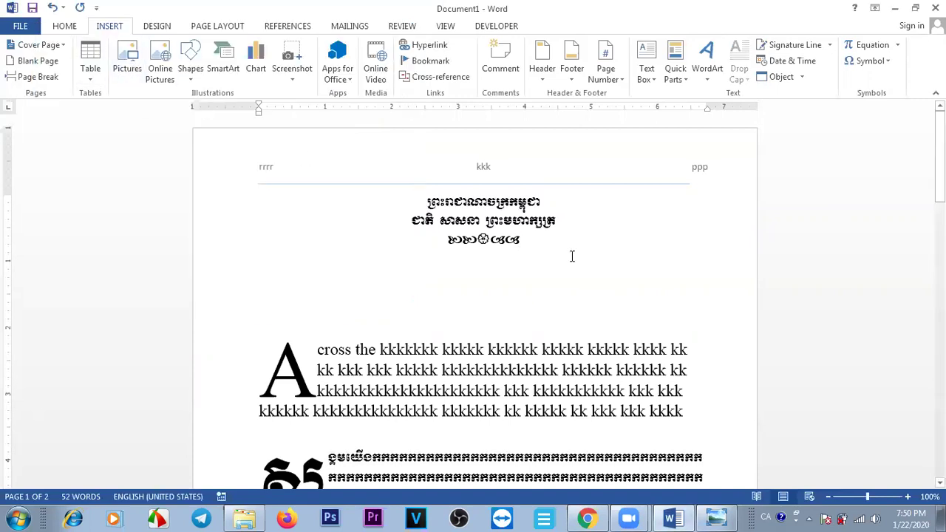
Move the signature picture out of the footer up beside the equation
{"action": "left_click", "coordinate": [156, 31]}
{"action": "left_click", "coordinate": [114, 26]}
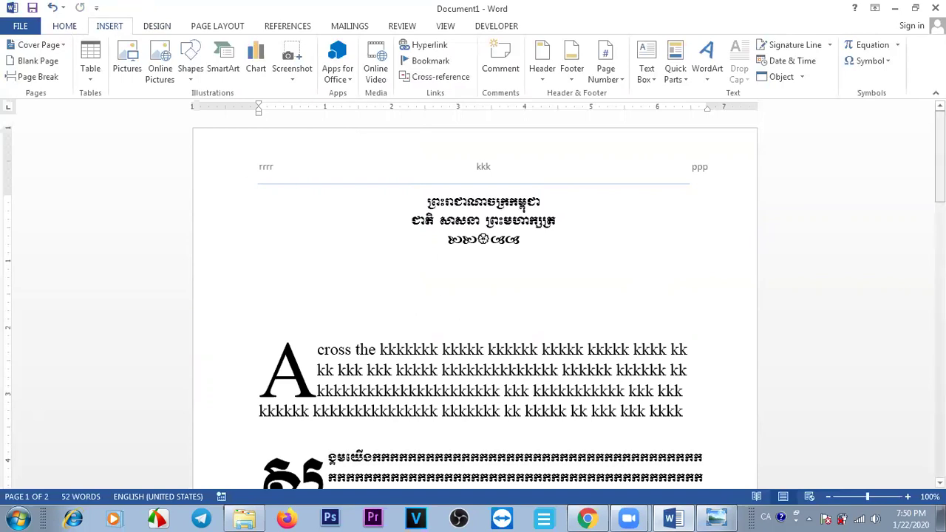
{"action": "left_click_drag", "start_coordinate": [939, 152], "coordinate": [939, 263]}
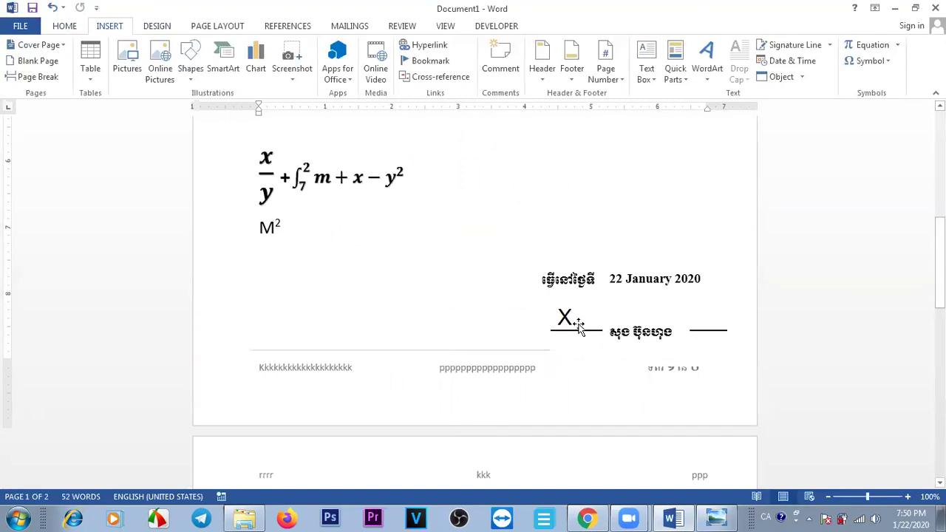
{"action": "left_click", "coordinate": [577, 325]}
{"action": "left_click_drag", "start_coordinate": [552, 309], "coordinate": [526, 186]}
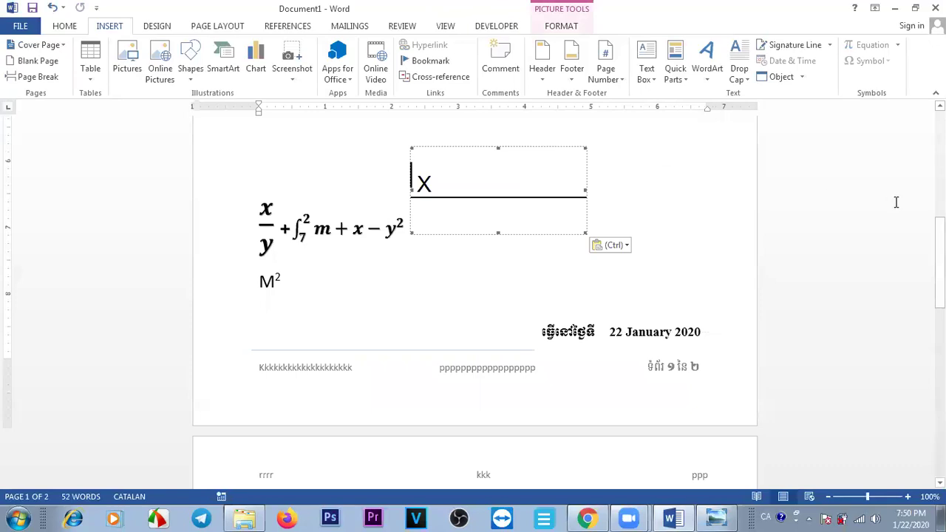
{"action": "scroll", "coordinate": [447, 372], "scroll_direction": "up", "scroll_amount": 5}
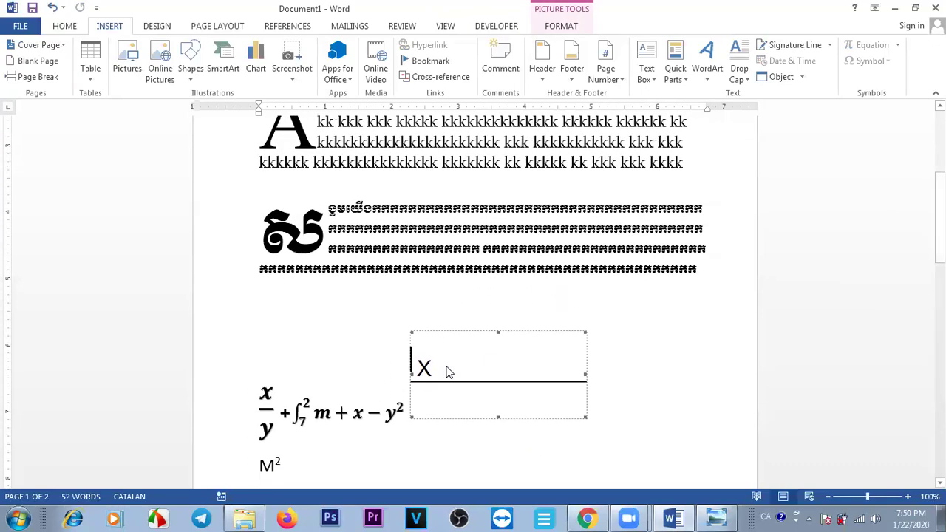
Select the equation, picture and M² lines together and delete them
{"action": "left_click", "coordinate": [372, 433]}
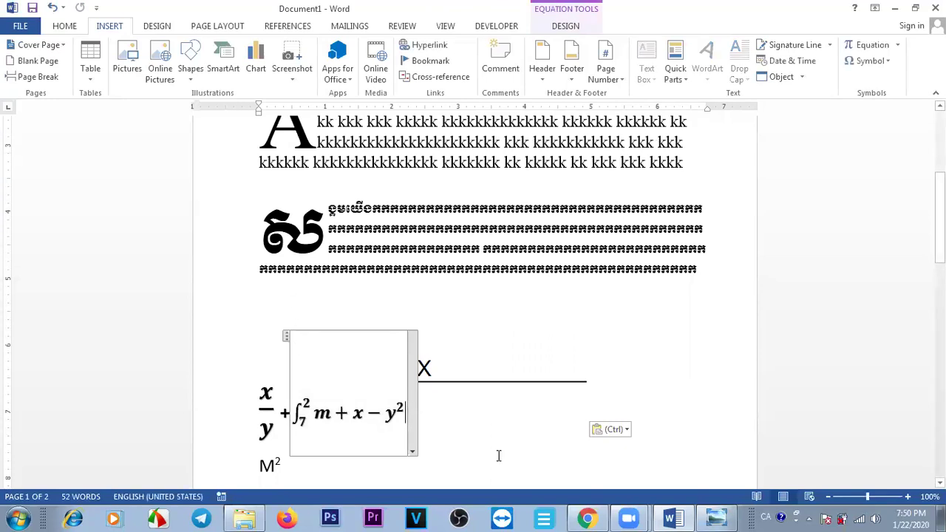
{"action": "left_click", "coordinate": [477, 448]}
{"action": "left_click_drag", "start_coordinate": [290, 464], "coordinate": [245, 409]}
{"action": "key", "text": "Delete"}
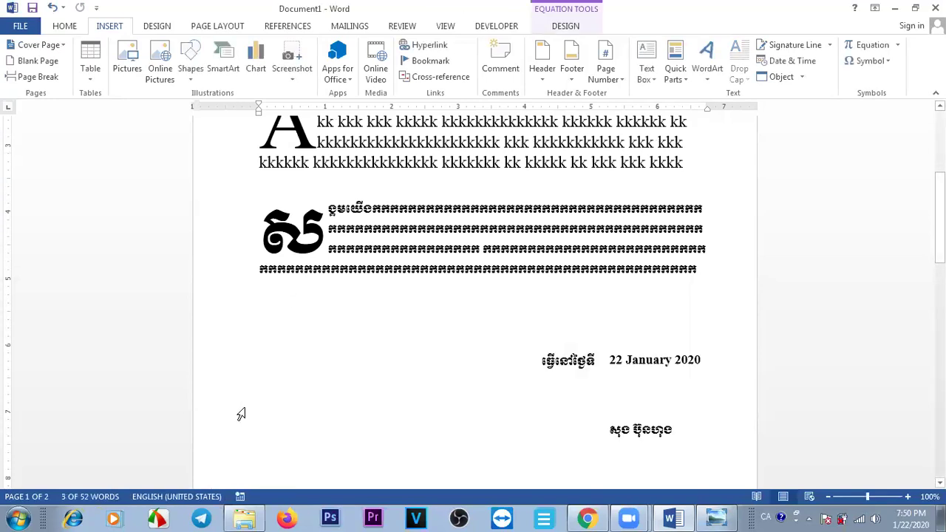
{"action": "left_click_drag", "start_coordinate": [939, 249], "coordinate": [919, 180]}
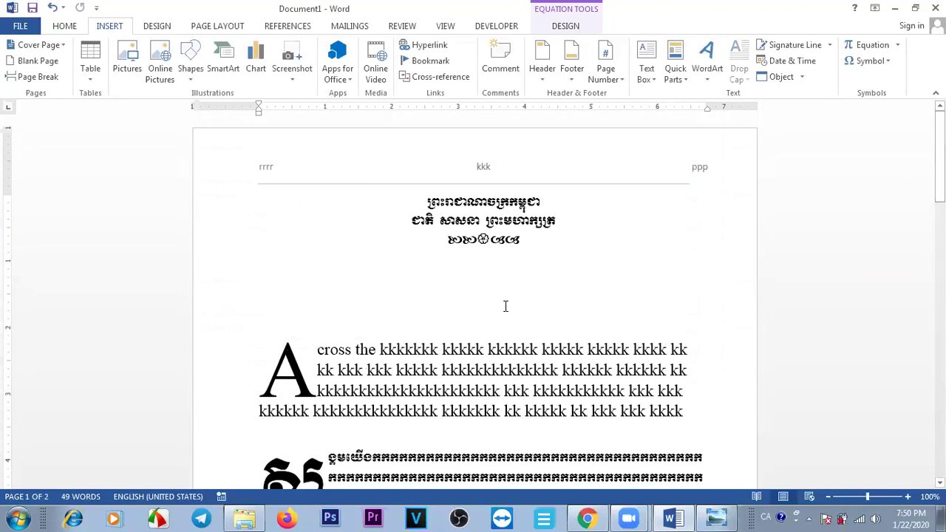
Set the empty line under the Khmer heading to the Tacteing font
{"action": "left_click", "coordinate": [468, 297]}
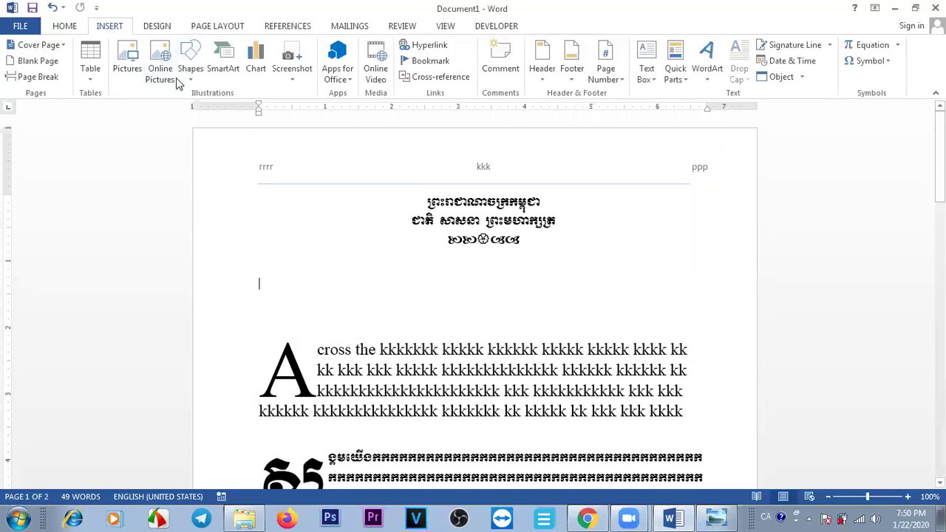
{"action": "left_click", "coordinate": [65, 26]}
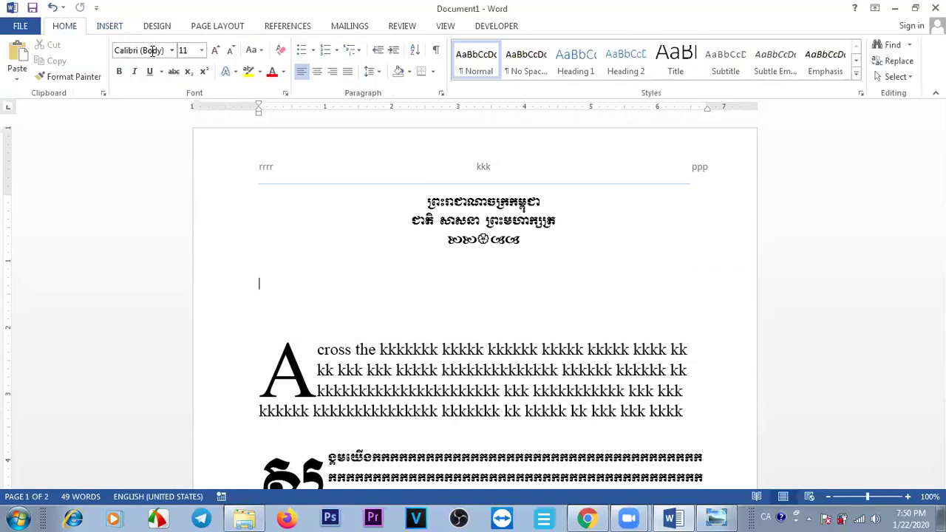
{"action": "left_click", "coordinate": [153, 50]}
{"action": "type", "text": "Tacteing"}
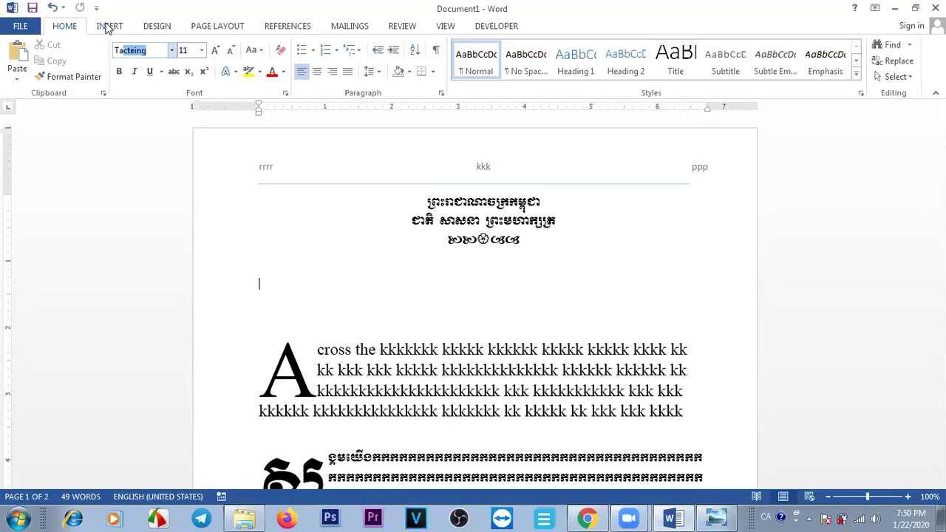
{"action": "left_click", "coordinate": [155, 49]}
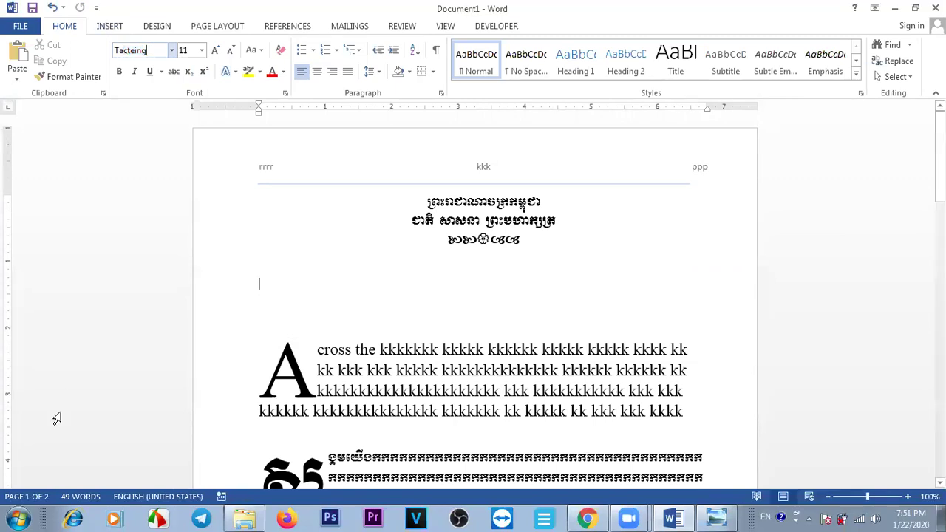
Launch FastStone Capture and use its screen magnifier to enlarge the heading
{"action": "left_click", "coordinate": [10, 517]}
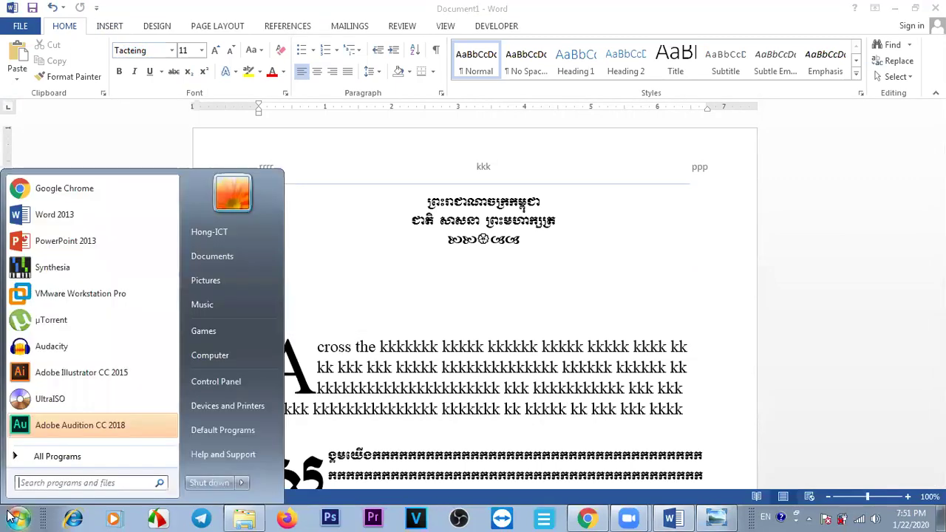
{"action": "left_click", "coordinate": [155, 517]}
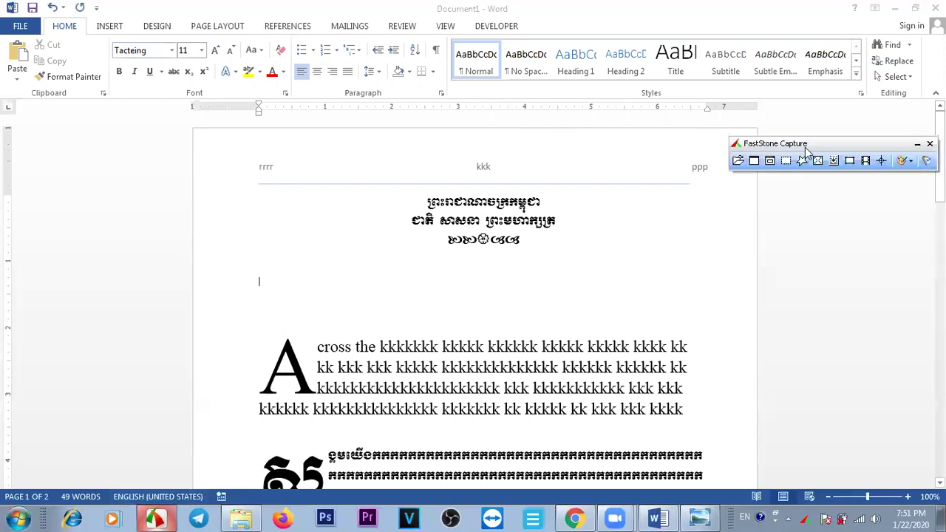
{"action": "left_click", "coordinate": [926, 161]}
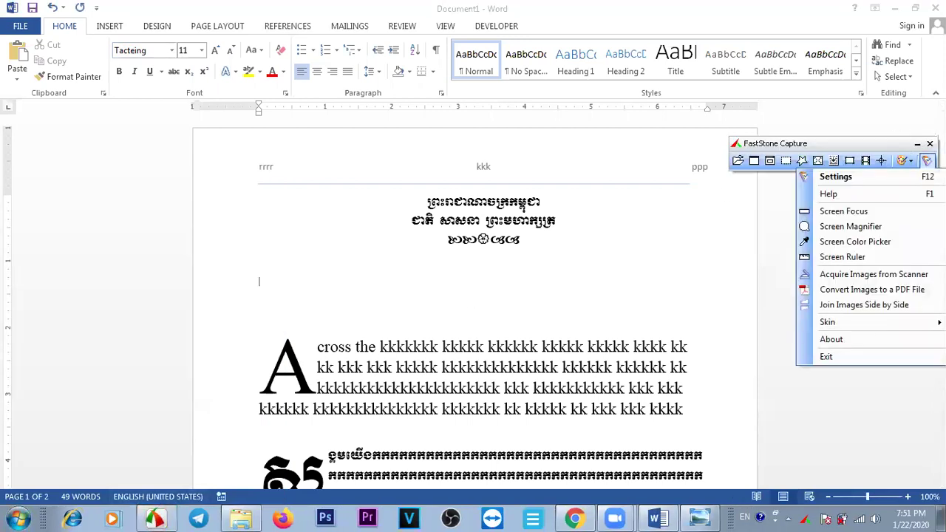
{"action": "left_click", "coordinate": [857, 227]}
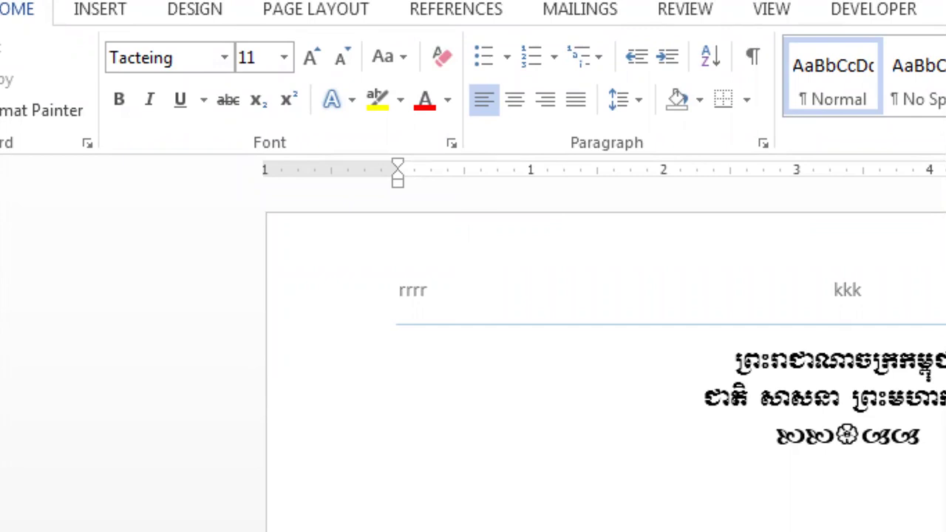
{"action": "left_click", "coordinate": [481, 262]}
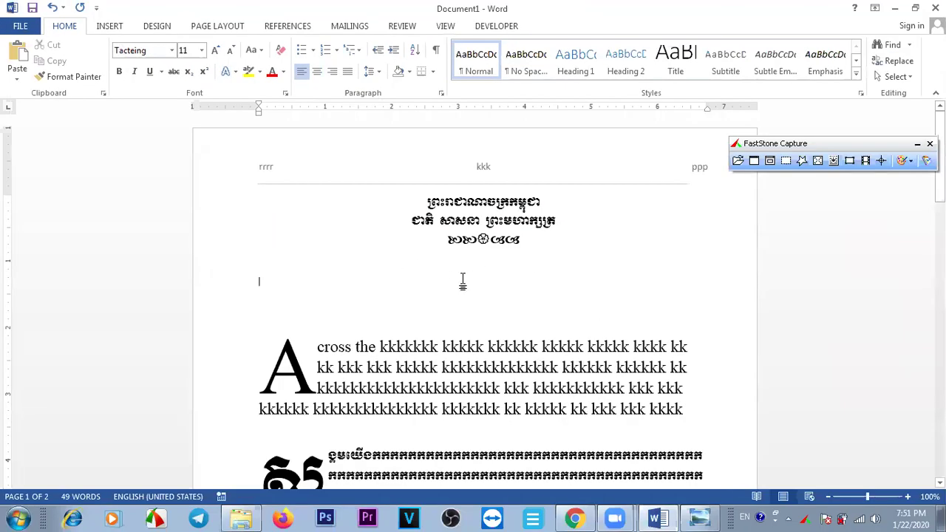
Grow the Tacteing font size up to 28 pt
{"action": "left_click", "coordinate": [215, 51]}
{"action": "left_click", "coordinate": [215, 50]}
{"action": "left_click", "coordinate": [215, 50]}
{"action": "left_click", "coordinate": [215, 50]}
{"action": "left_click", "coordinate": [215, 50]}
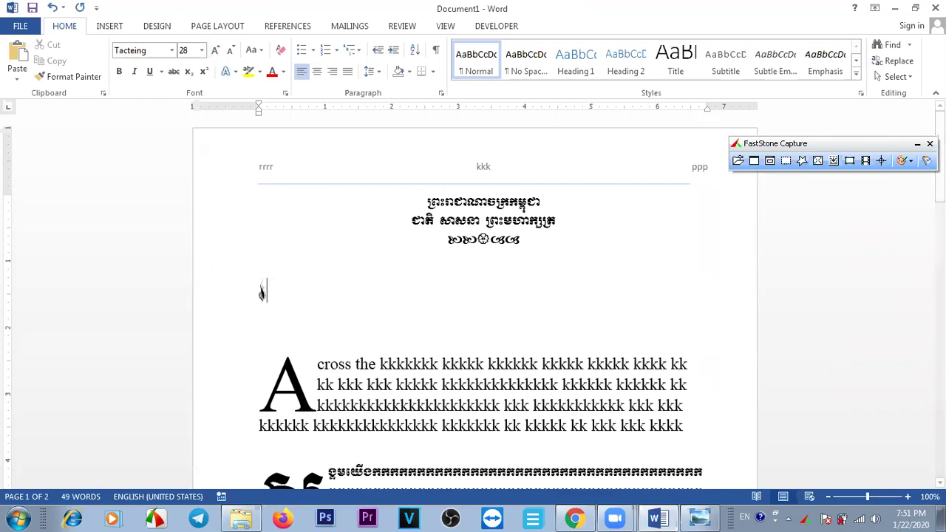
Type a–z and 1–7 to produce rows of Tacteing ornament glyphs, then select the first-line dividers
{"action": "type", "text": "abcdefg"}
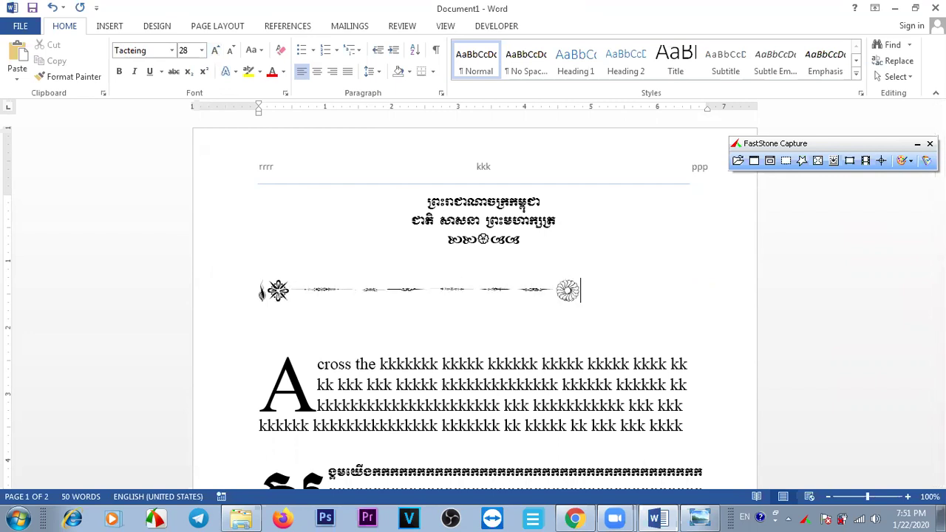
{"action": "type", "text": "gh"}
{"action": "type", "text": "i"}
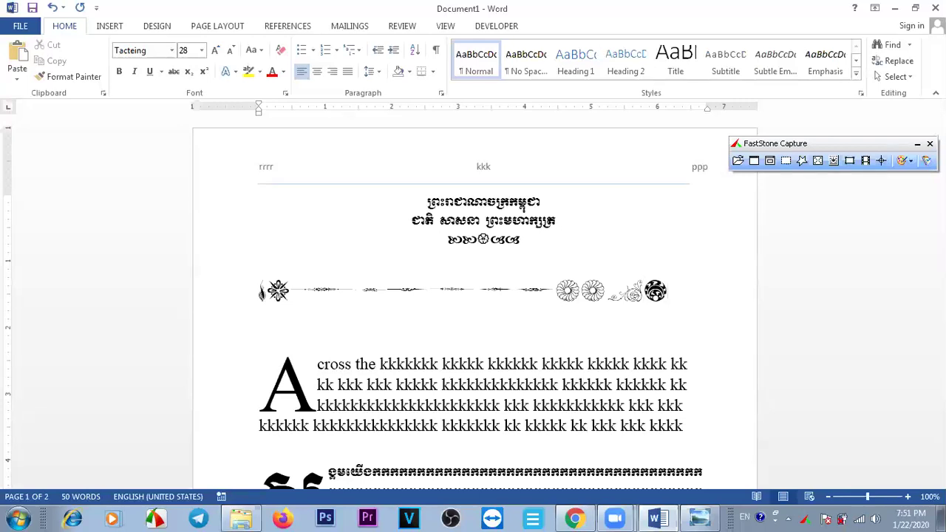
{"action": "type", "text": "jk"}
{"action": "key", "text": "BackSpace"}
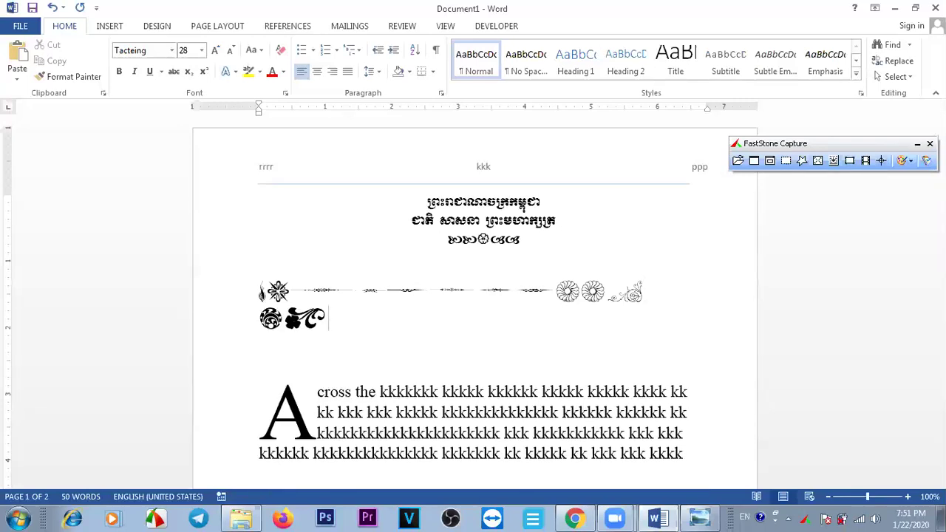
{"action": "type", "text": "lm"}
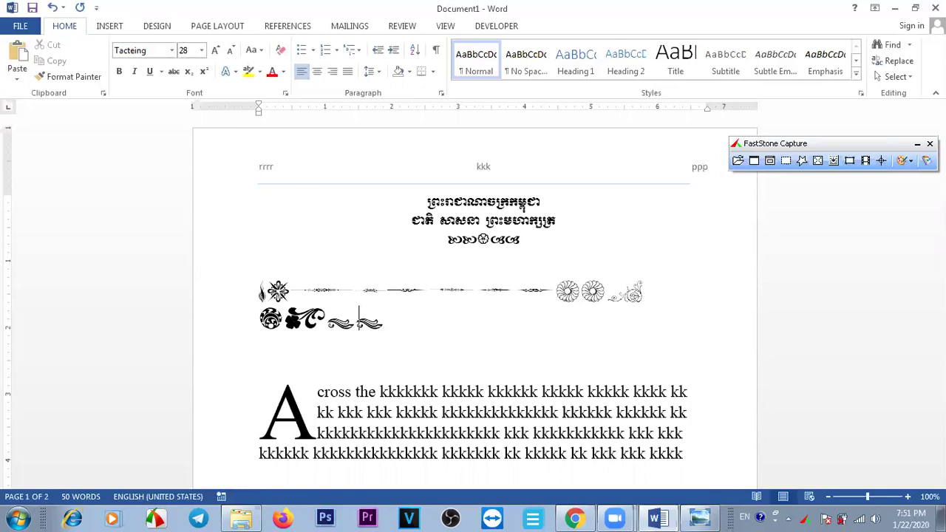
{"action": "type", "text": "n"}
{"action": "type", "text": "oopqr"}
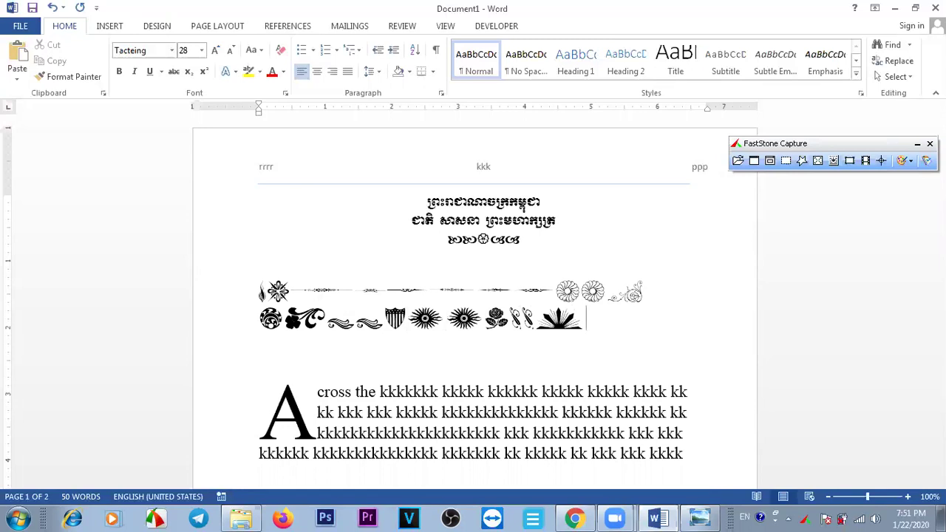
{"action": "type", "text": "stuvwx"}
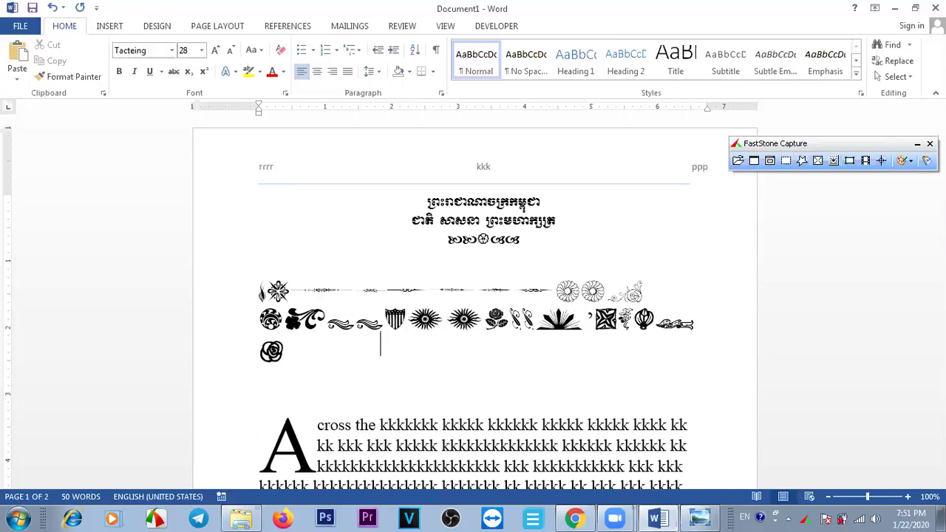
{"action": "type", "text": "y"}
{"action": "type", "text": "z1234567"}
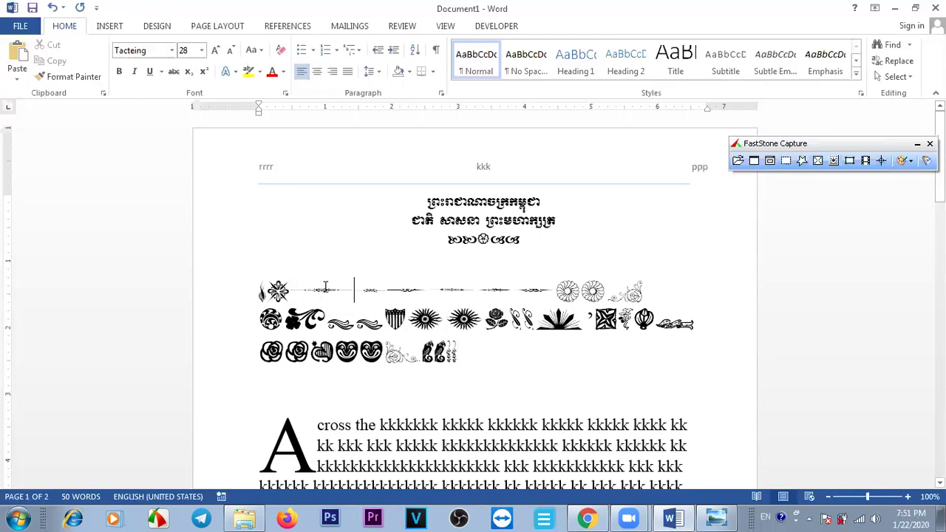
{"action": "left_click_drag", "start_coordinate": [300, 289], "coordinate": [554, 290]}
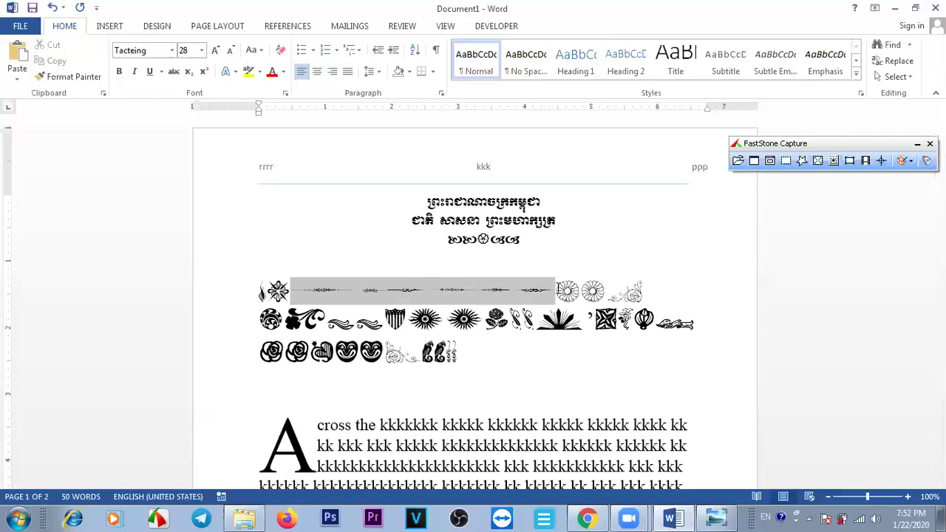
Delete the extra ornament rows, the end swirl and the flower ornaments, keeping only the dividers
{"action": "triple_click", "coordinate": [465, 352]}
{"action": "key", "text": "shift+Left"}
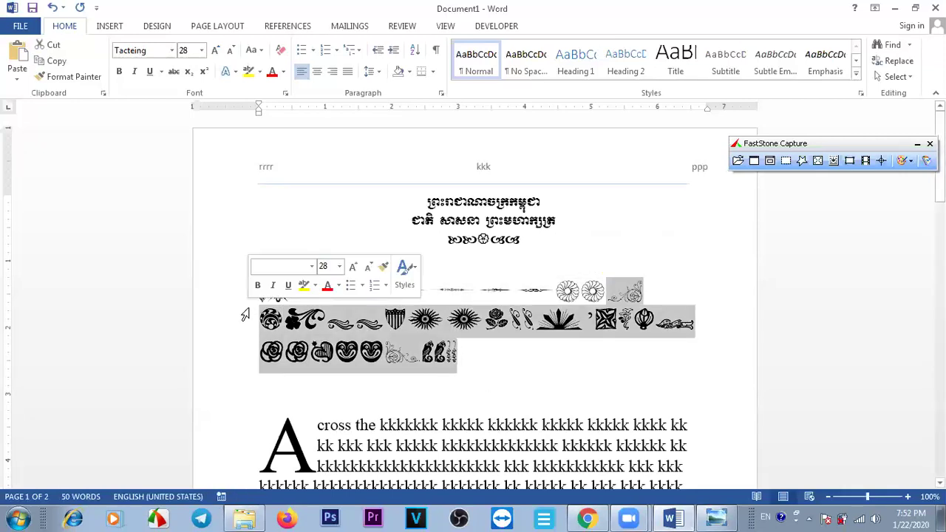
{"action": "key", "text": "Delete"}
{"action": "key", "text": "BackSpace"}
{"action": "key", "text": "BackSpace"}
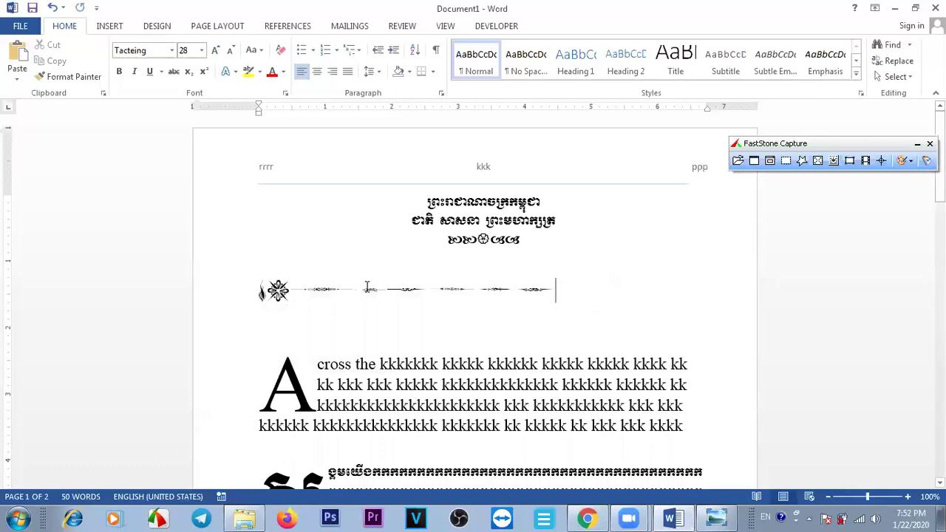
{"action": "left_click", "coordinate": [283, 290]}
{"action": "key", "text": "BackSpace"}
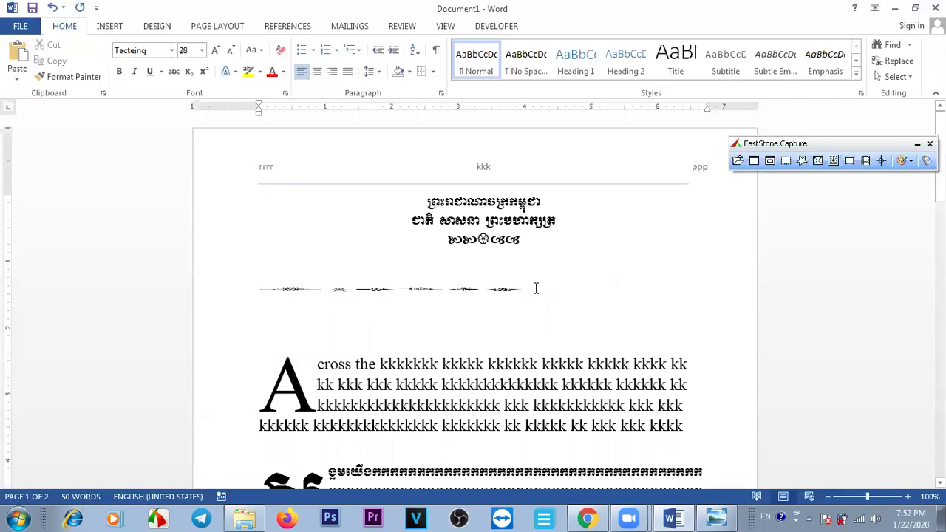
Enlarge the remaining divider ornaments to 72 pt and check both resulting rows
{"action": "left_click_drag", "start_coordinate": [535, 285], "coordinate": [262, 288]}
{"action": "left_click", "coordinate": [214, 50]}
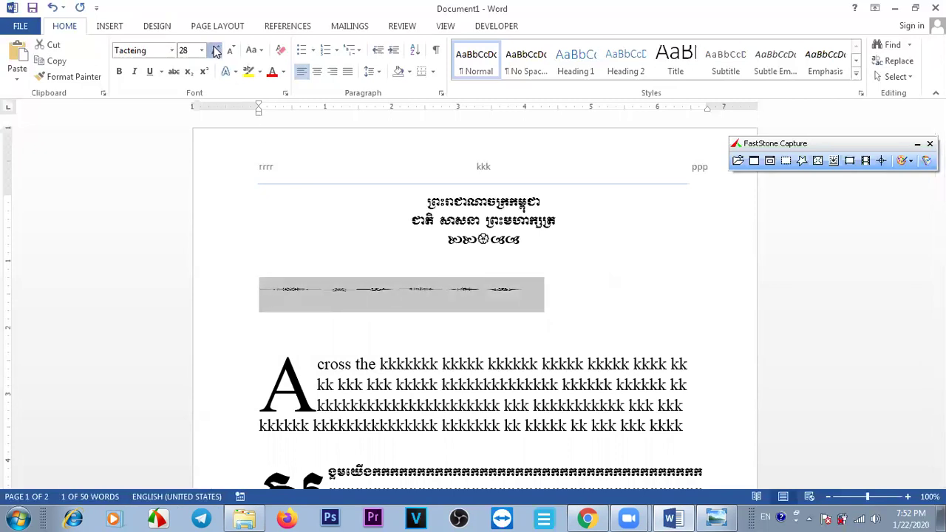
{"action": "left_click", "coordinate": [215, 50]}
{"action": "left_click", "coordinate": [214, 50]}
{"action": "left_click", "coordinate": [392, 382]}
{"action": "left_click", "coordinate": [380, 311]}
{"action": "left_click", "coordinate": [507, 309]}
{"action": "left_click", "coordinate": [600, 312]}
{"action": "left_click", "coordinate": [336, 384]}
{"action": "left_click", "coordinate": [455, 385]}
{"action": "left_click", "coordinate": [602, 384]}
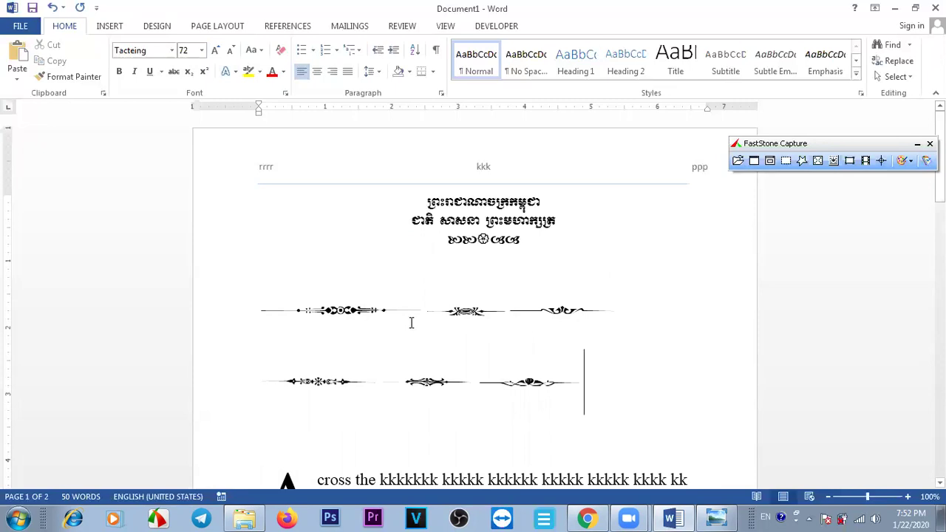
Select the left ornament divider, then the third Khmer heading line
{"action": "left_click", "coordinate": [427, 274]}
{"action": "key", "text": "shift+Left"}
{"action": "left_click", "coordinate": [518, 288]}
{"action": "left_click_drag", "start_coordinate": [526, 241], "coordinate": [447, 241]}
Move between the heading and ornament rows and select the Khmer date text
{"action": "left_click", "coordinate": [541, 376]}
{"action": "left_click", "coordinate": [495, 247]}
{"action": "left_click", "coordinate": [580, 381]}
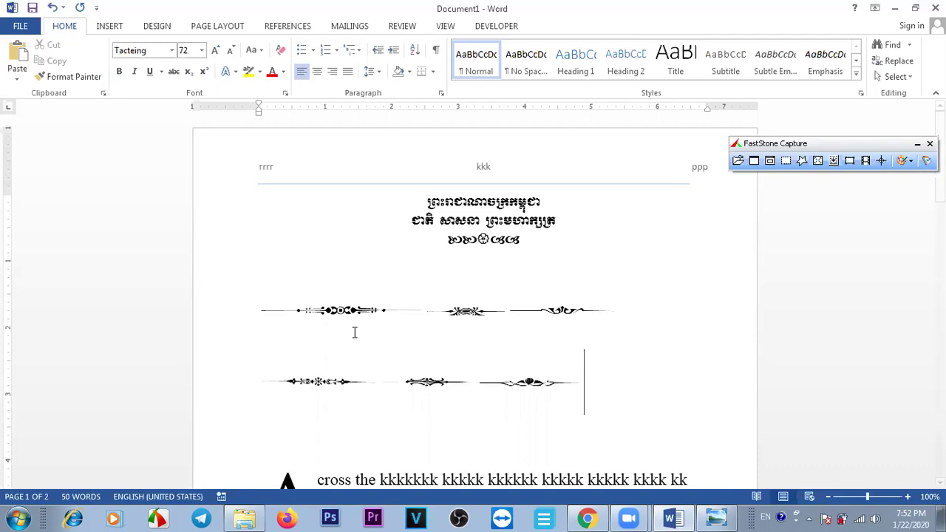
{"action": "left_click", "coordinate": [345, 310]}
{"action": "left_click", "coordinate": [359, 308]}
{"action": "key", "text": "Home"}
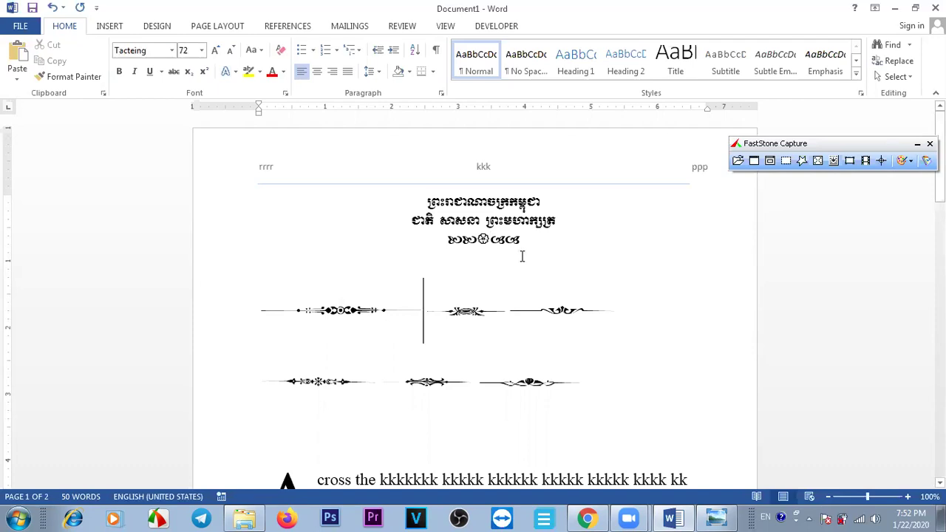
{"action": "left_click_drag", "start_coordinate": [523, 238], "coordinate": [447, 241]}
{"action": "left_click", "coordinate": [459, 325]}
Delete the ornament content from mid first row to the second row's end, keeping one divider
{"action": "left_click", "coordinate": [427, 263]}
{"action": "left_click", "coordinate": [365, 299]}
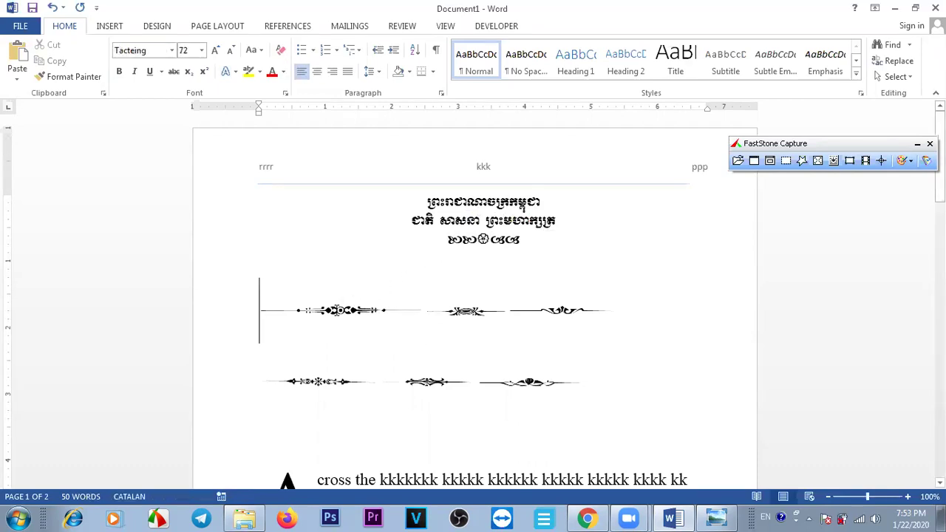
{"action": "left_click", "coordinate": [484, 196]}
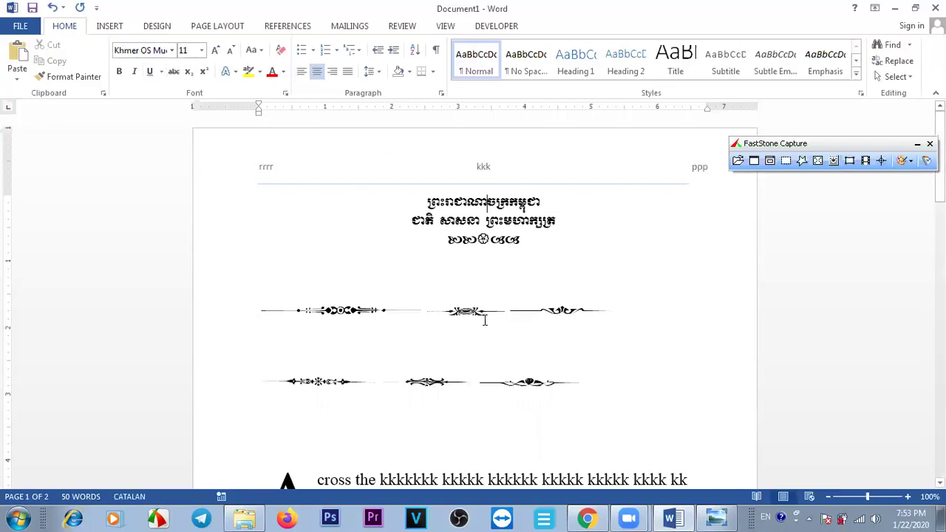
{"action": "left_click", "coordinate": [377, 313]}
{"action": "key", "text": "ctrl+l"}
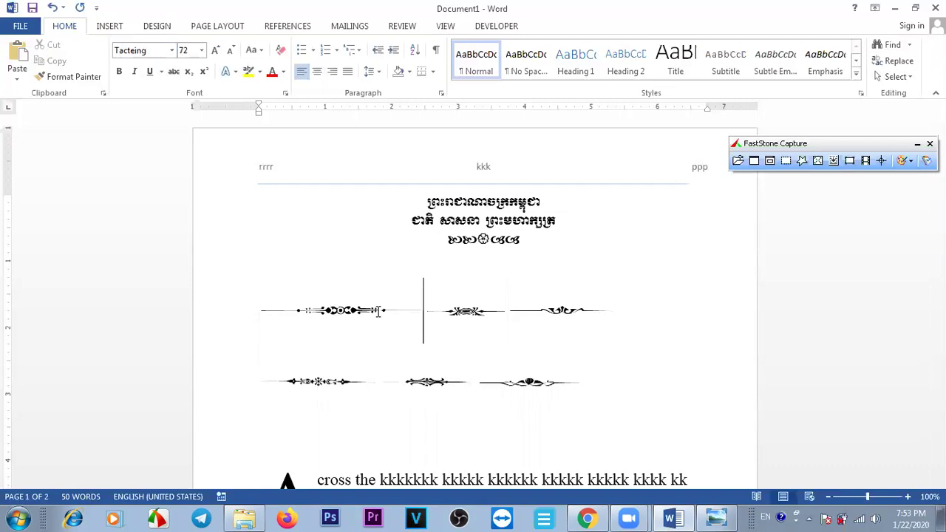
{"action": "left_click", "coordinate": [581, 380], "text": "shift"}
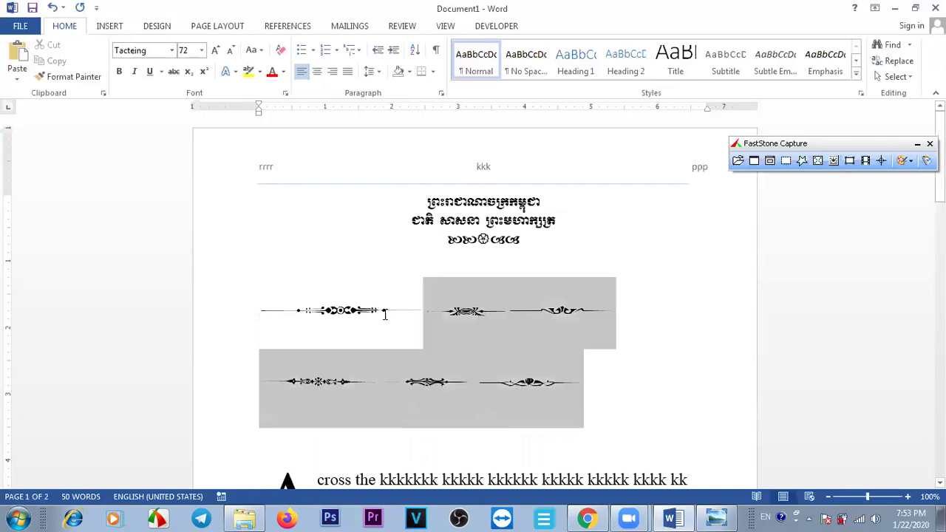
{"action": "key", "text": "Delete"}
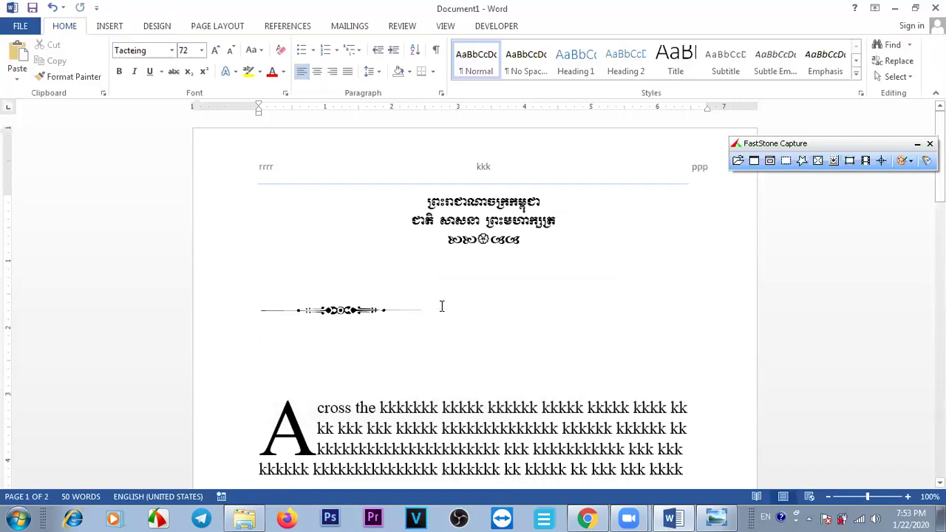
{"action": "left_click", "coordinate": [108, 27]}
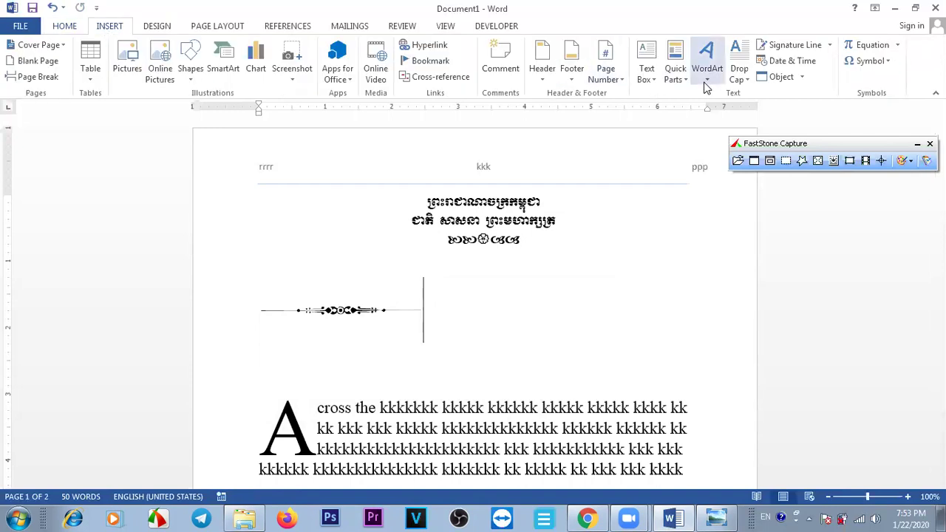
Insert a Simple Text Box, set its text to Tacteing, and clear the placeholder text
{"action": "left_click", "coordinate": [649, 79]}
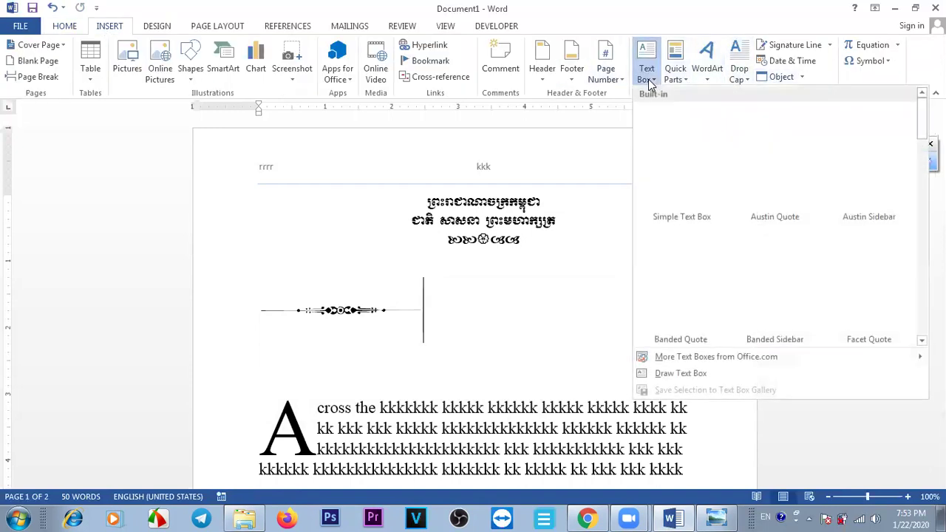
{"action": "left_click", "coordinate": [670, 163]}
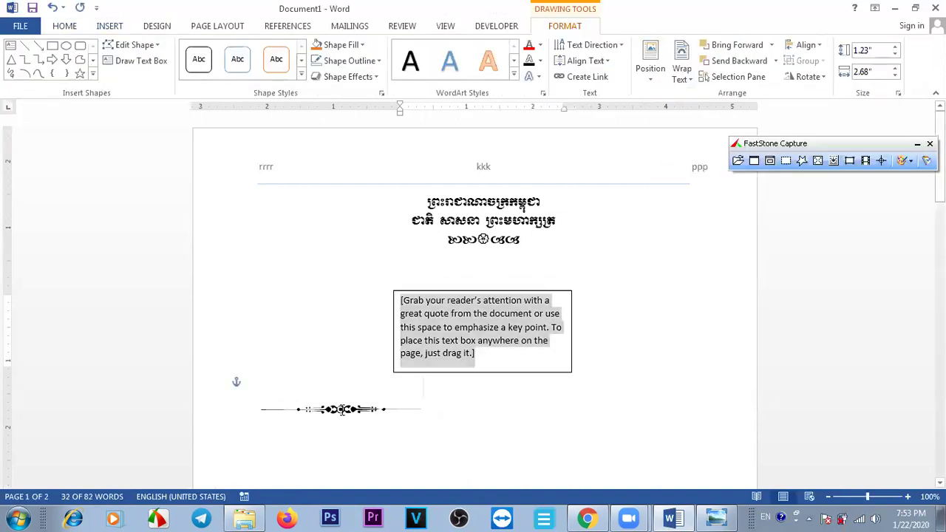
{"action": "left_click_drag", "start_coordinate": [426, 407], "coordinate": [279, 406]}
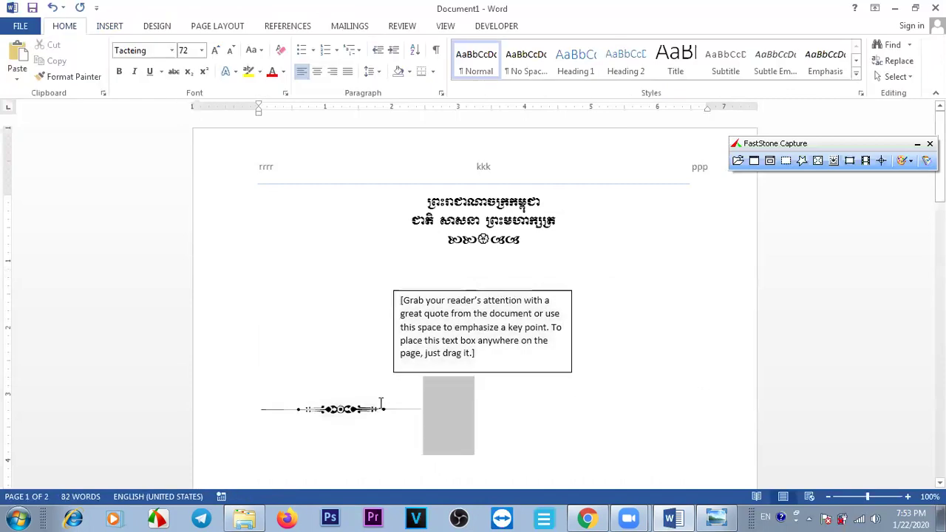
{"action": "left_click", "coordinate": [468, 329]}
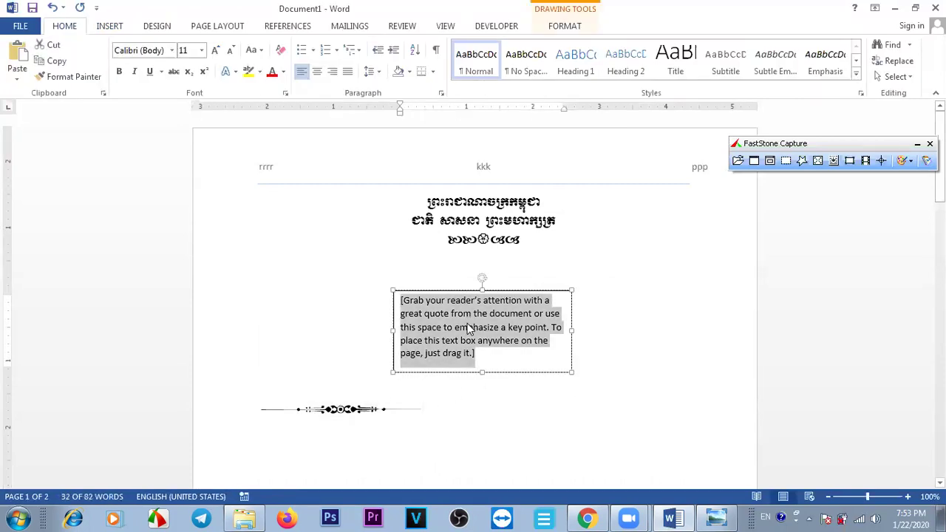
{"action": "left_click", "coordinate": [144, 51]}
{"action": "type", "text": "Tacteing"}
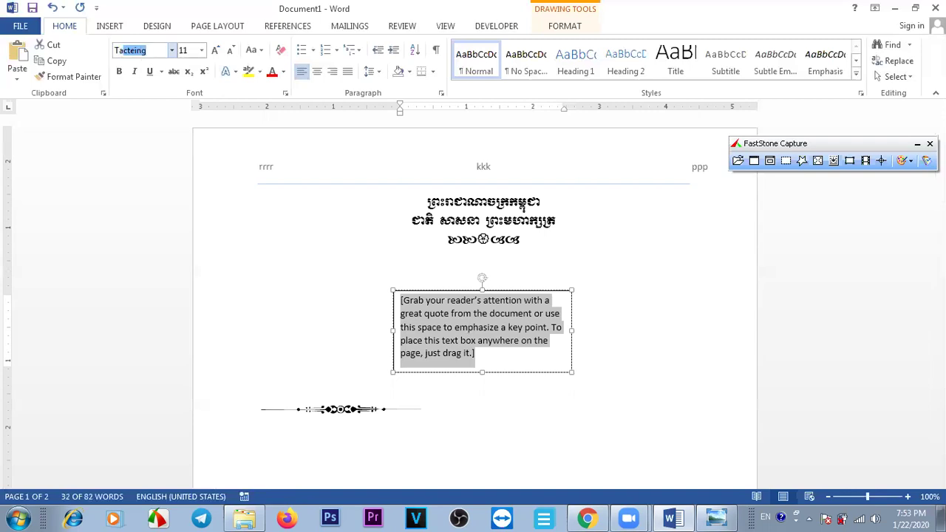
{"action": "key", "text": "Return"}
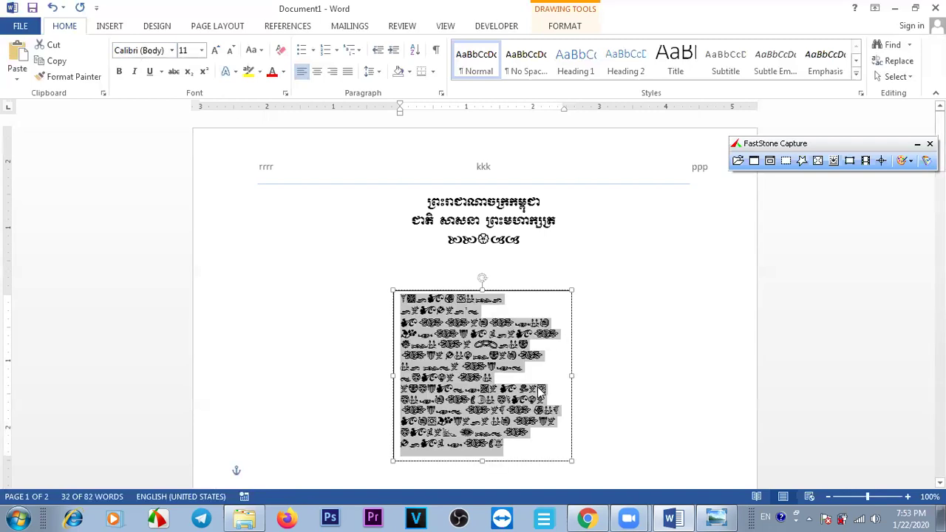
{"action": "key", "text": "Delete"}
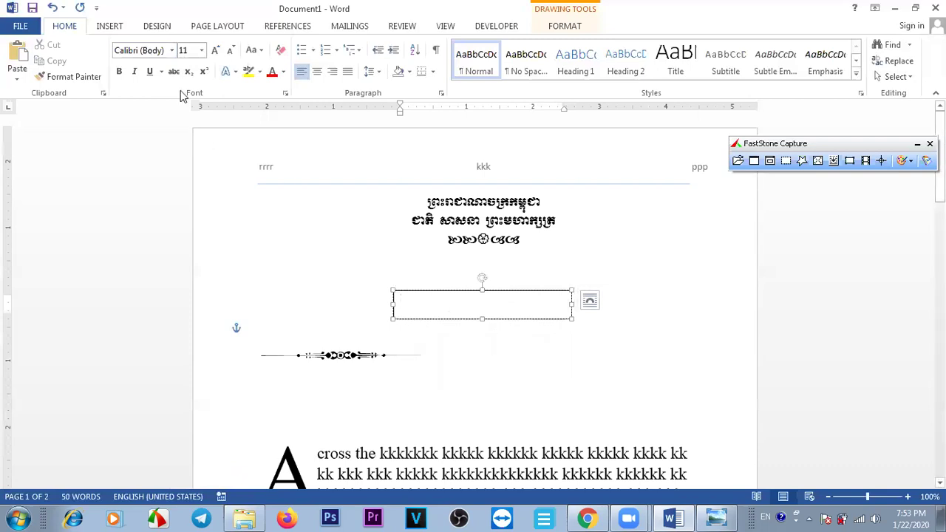
Set the text box font to Tacteing and grow the ornament inside to 72 pt
{"action": "left_click", "coordinate": [148, 52]}
{"action": "type", "text": "Ta"}
{"action": "key", "text": "Return"}
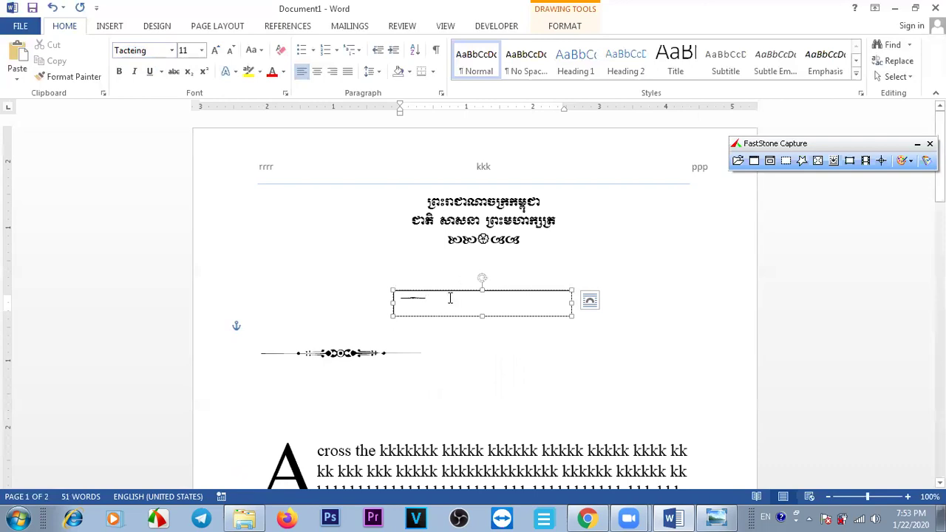
{"action": "double_click", "coordinate": [397, 298]}
{"action": "left_click", "coordinate": [215, 50]}
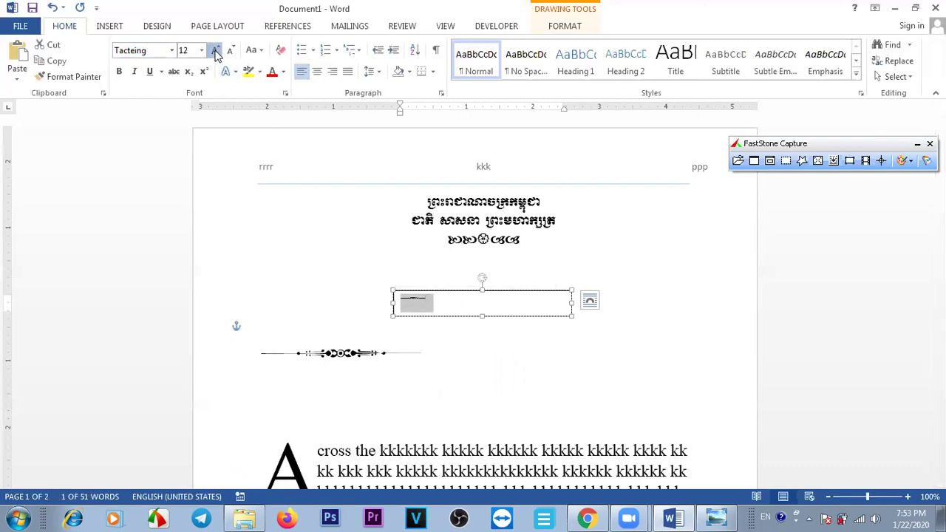
{"action": "left_click", "coordinate": [215, 50]}
{"action": "left_click", "coordinate": [215, 51]}
{"action": "left_click", "coordinate": [215, 51]}
{"action": "left_click", "coordinate": [215, 50]}
{"action": "left_click", "coordinate": [215, 50]}
{"action": "left_click", "coordinate": [215, 50]}
{"action": "left_click", "coordinate": [216, 50]}
{"action": "left_click", "coordinate": [215, 50]}
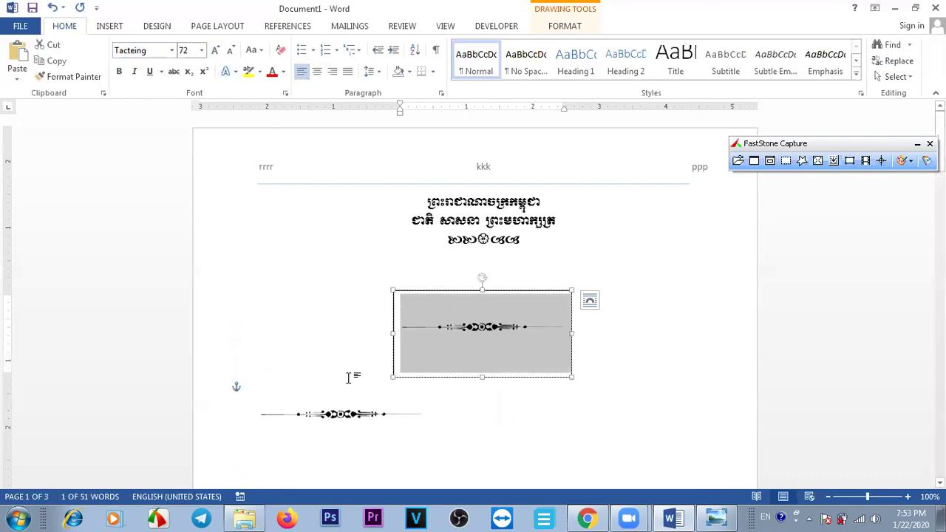
Delete the old loose ornament line and move the text box up under the heading
{"action": "left_click", "coordinate": [422, 415]}
{"action": "key", "text": "BackSpace"}
{"action": "key", "text": "BackSpace"}
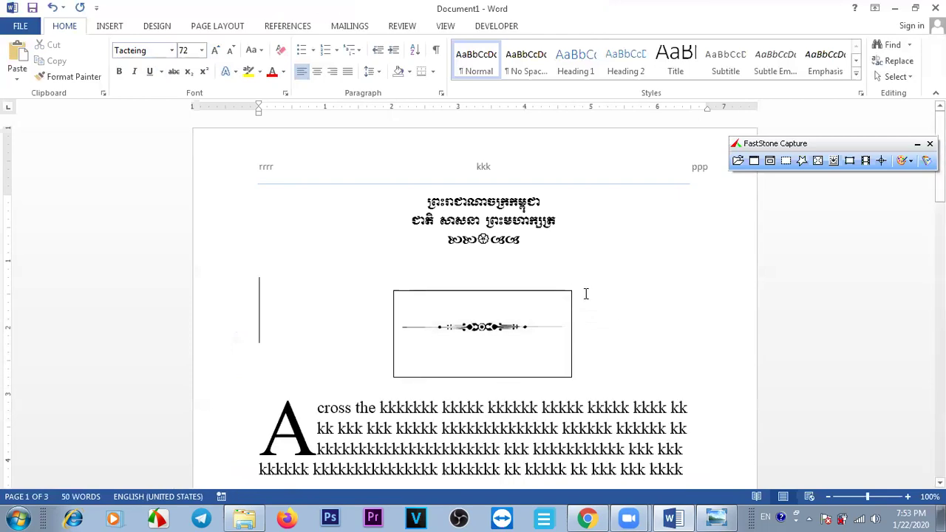
{"action": "left_click", "coordinate": [545, 291]}
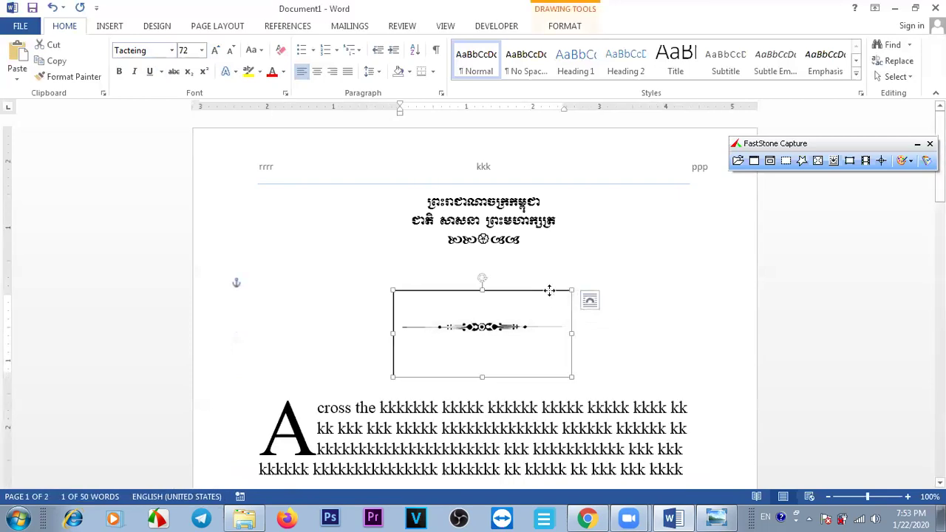
{"action": "left_click_drag", "start_coordinate": [545, 291], "coordinate": [563, 255]}
Set the ornament text box to sit behind text and remove its border outline
{"action": "right_click", "coordinate": [566, 254]}
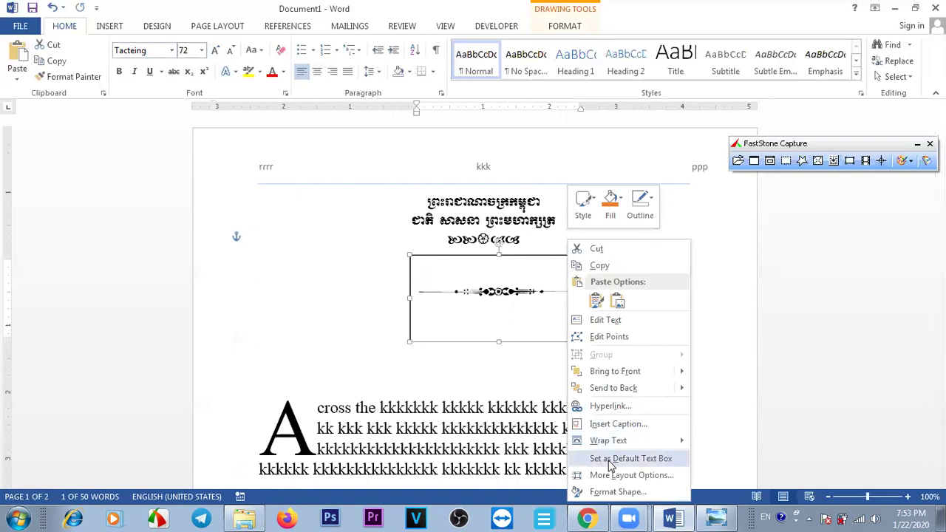
{"action": "mouse_move", "coordinate": [665, 445]}
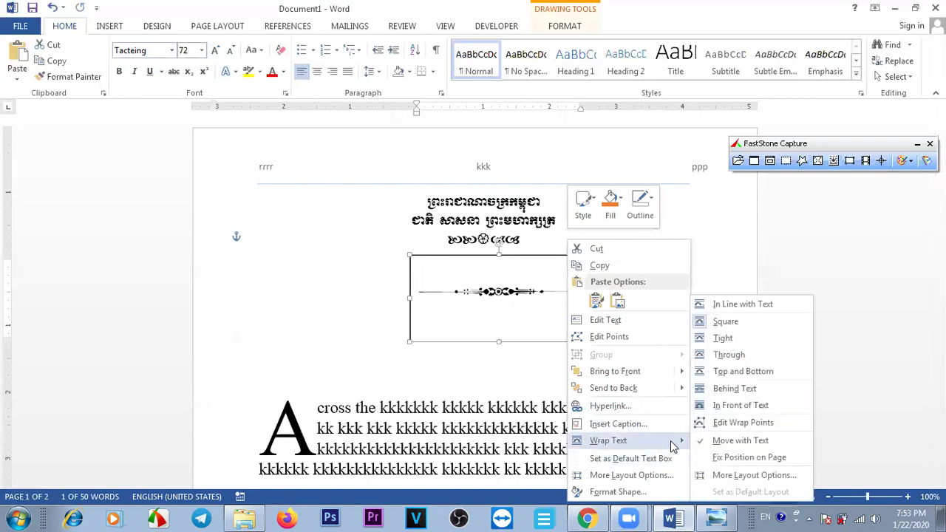
{"action": "left_click", "coordinate": [734, 390]}
{"action": "left_click_drag", "start_coordinate": [545, 257], "coordinate": [544, 257]}
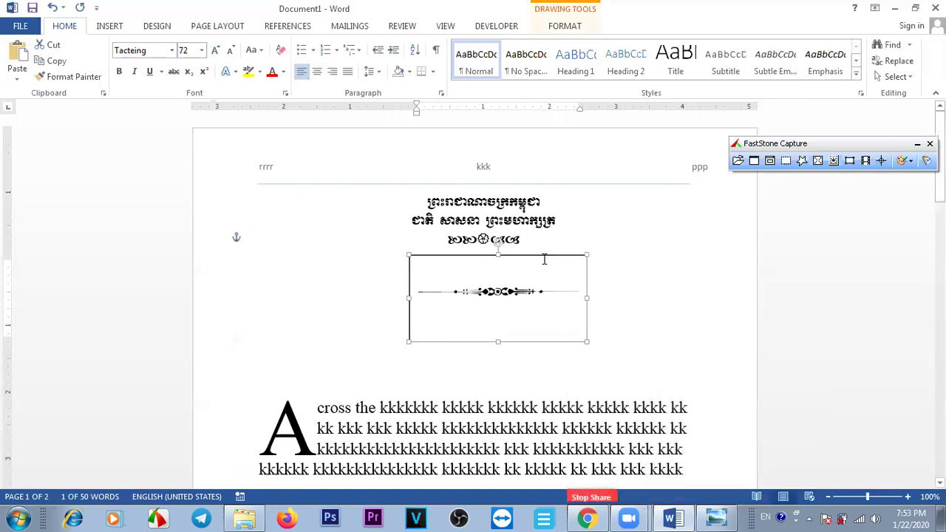
{"action": "left_click", "coordinate": [568, 30]}
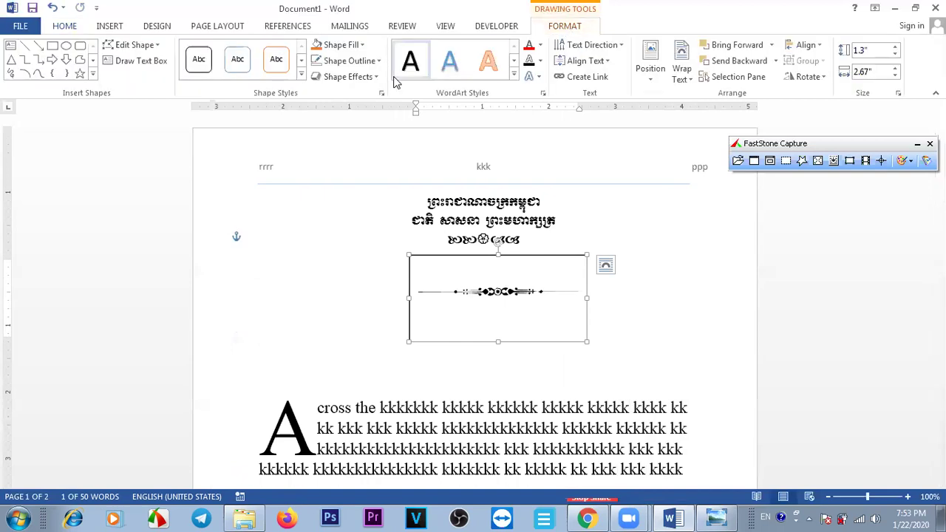
{"action": "left_click", "coordinate": [351, 60]}
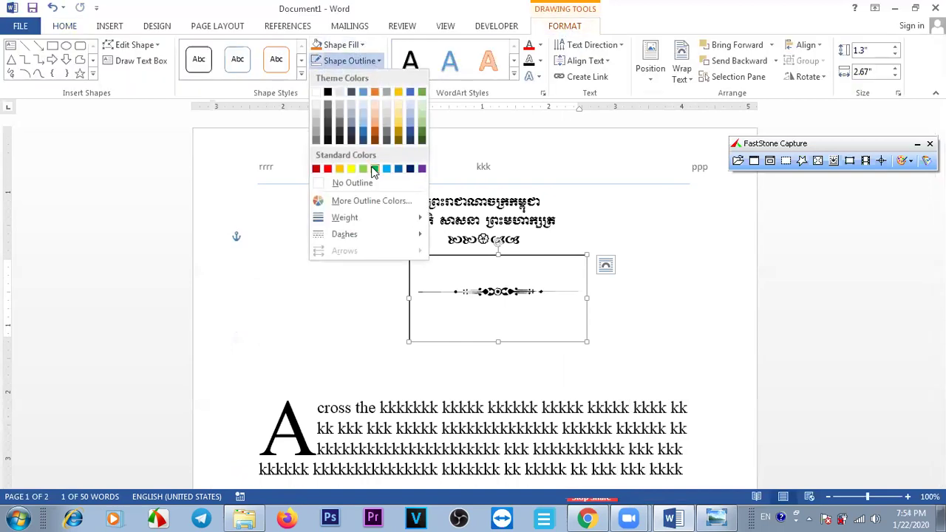
{"action": "left_click", "coordinate": [360, 184]}
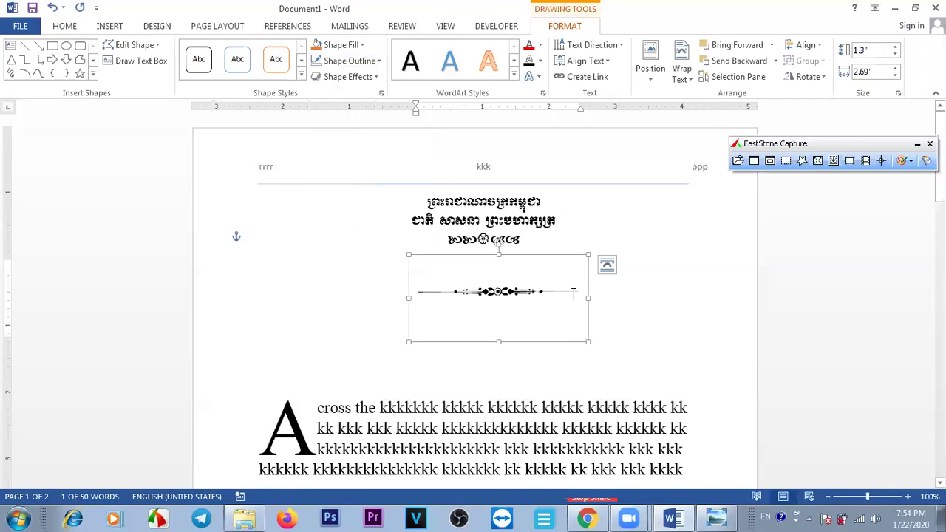
Shrink the ornament to 36 pt, then grow it back to 48 pt
{"action": "triple_click", "coordinate": [509, 283]}
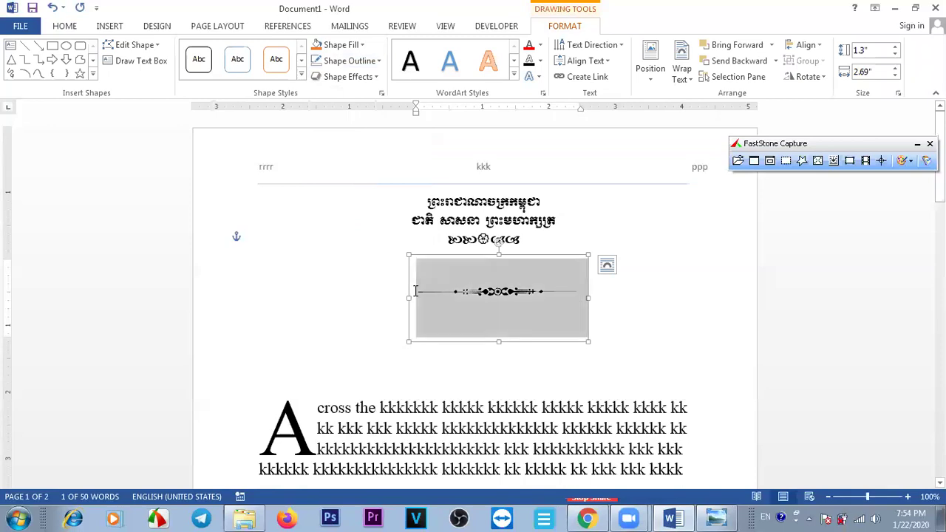
{"action": "left_click", "coordinate": [65, 26]}
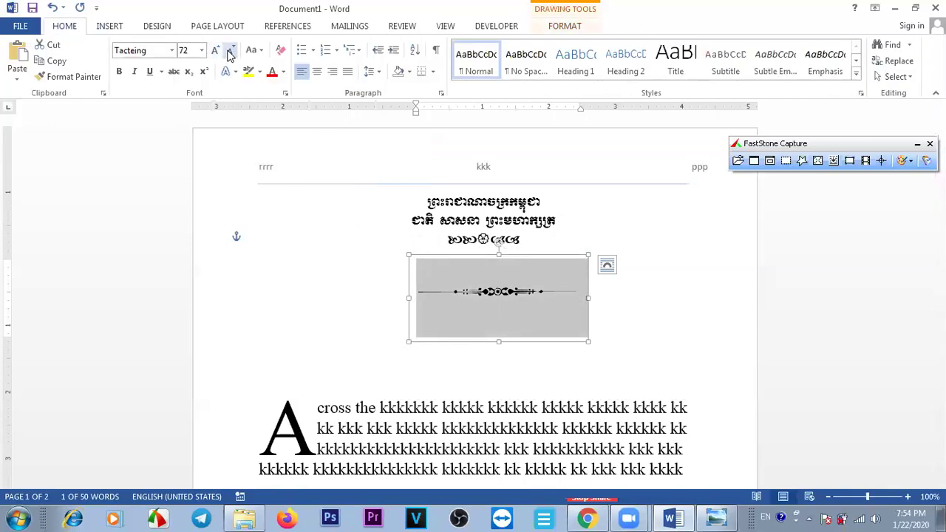
{"action": "left_click", "coordinate": [230, 53]}
{"action": "left_click", "coordinate": [230, 53]}
{"action": "left_click", "coordinate": [215, 50]}
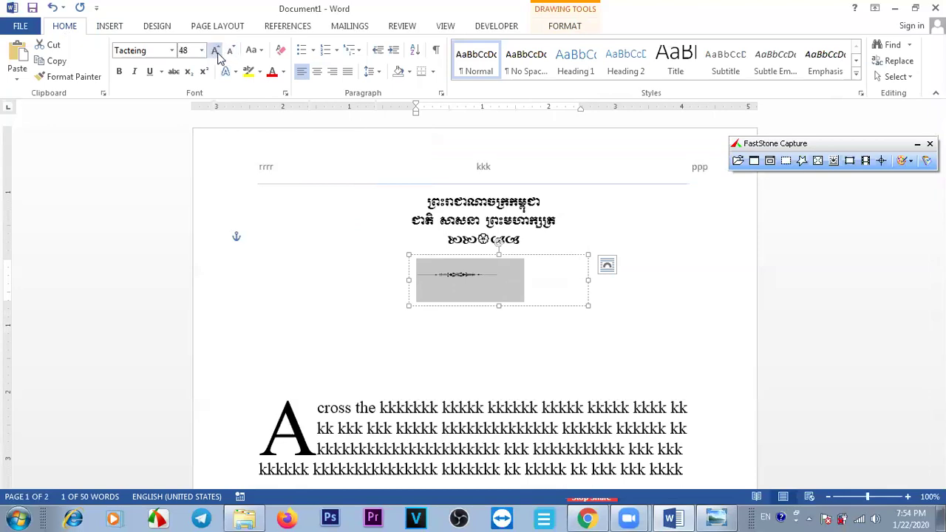
Reposition the ornament text box and resize it narrower, shorter, then larger down-right
{"action": "left_click", "coordinate": [531, 241]}
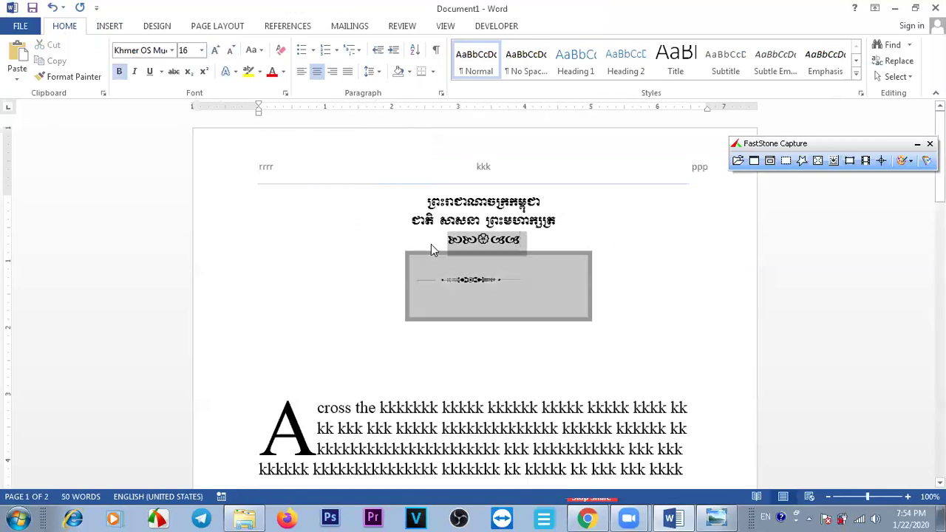
{"action": "left_click", "coordinate": [684, 377]}
{"action": "left_click", "coordinate": [547, 268]}
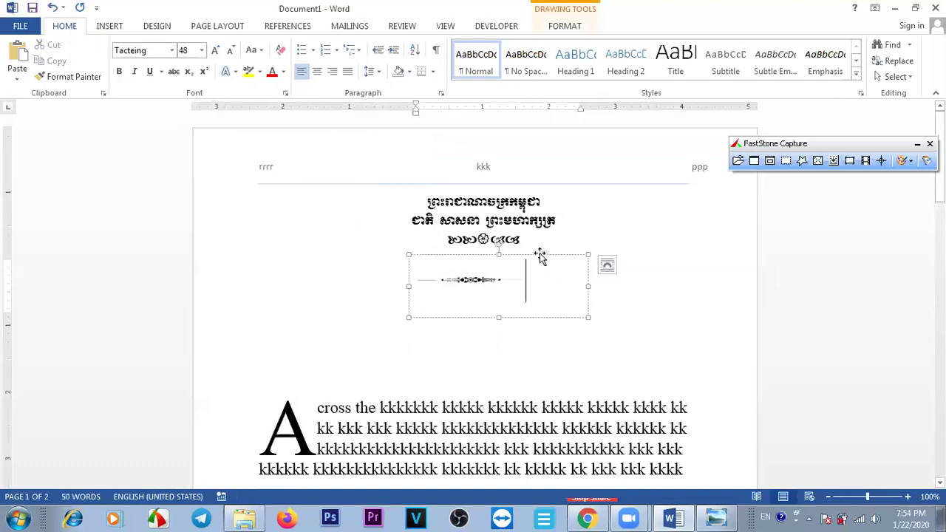
{"action": "left_click_drag", "start_coordinate": [540, 254], "coordinate": [567, 259]}
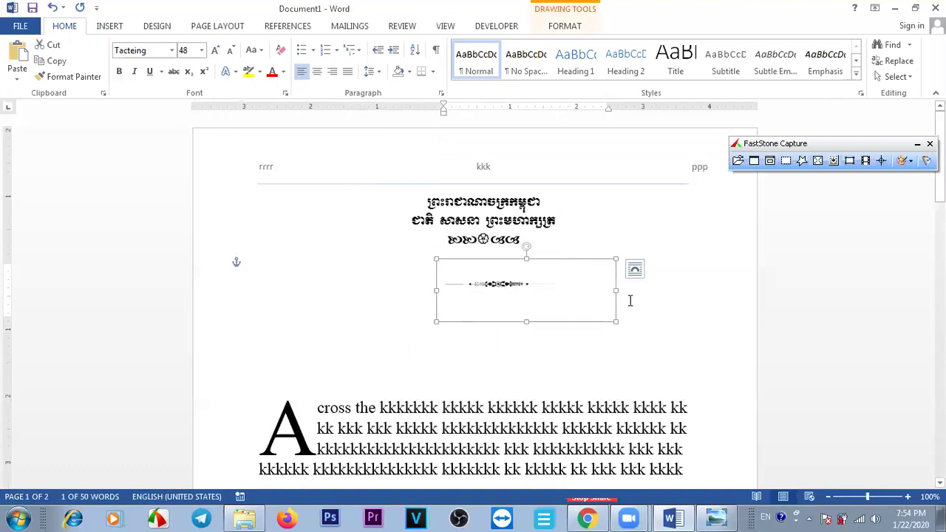
{"action": "left_click_drag", "start_coordinate": [616, 290], "coordinate": [564, 290]}
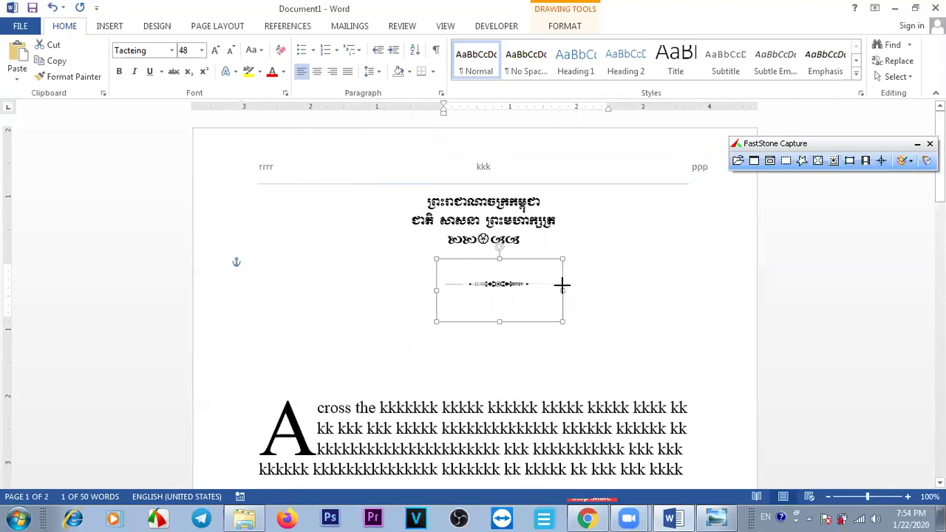
{"action": "left_click_drag", "start_coordinate": [500, 321], "coordinate": [499, 306]}
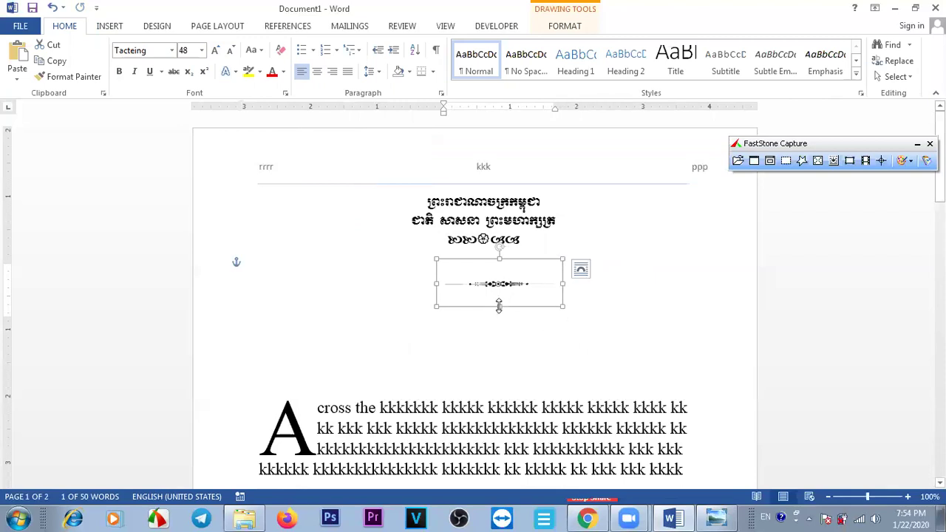
{"action": "left_click_drag", "start_coordinate": [498, 262], "coordinate": [498, 257]}
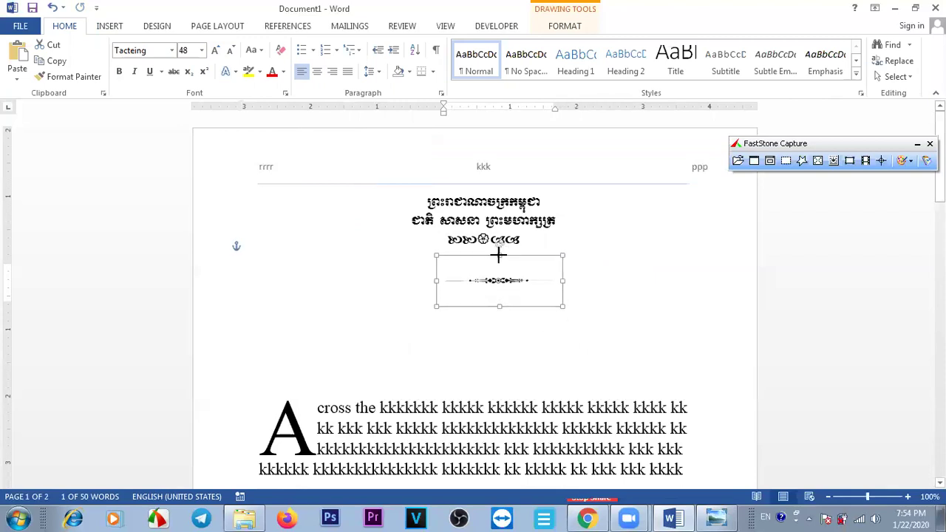
{"action": "left_click_drag", "start_coordinate": [562, 306], "coordinate": [615, 344]}
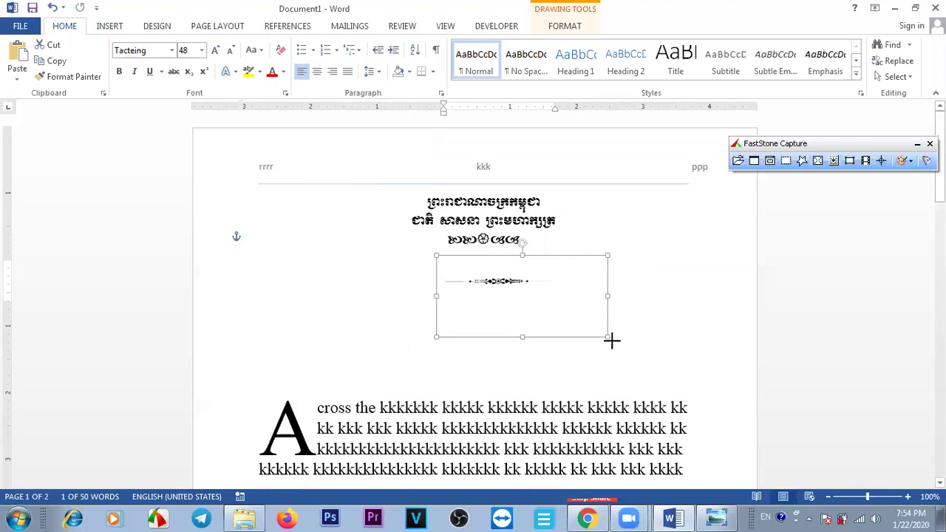
Grow the ornament to 80 pt, widen its box, and shift it left under the heading
{"action": "left_click_drag", "start_coordinate": [551, 287], "coordinate": [428, 277]}
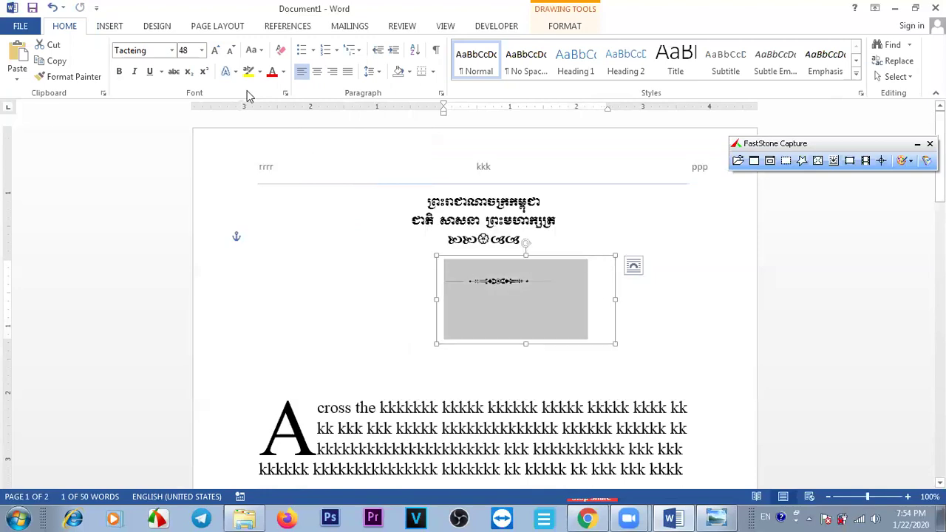
{"action": "left_click", "coordinate": [215, 49]}
{"action": "left_click", "coordinate": [215, 50]}
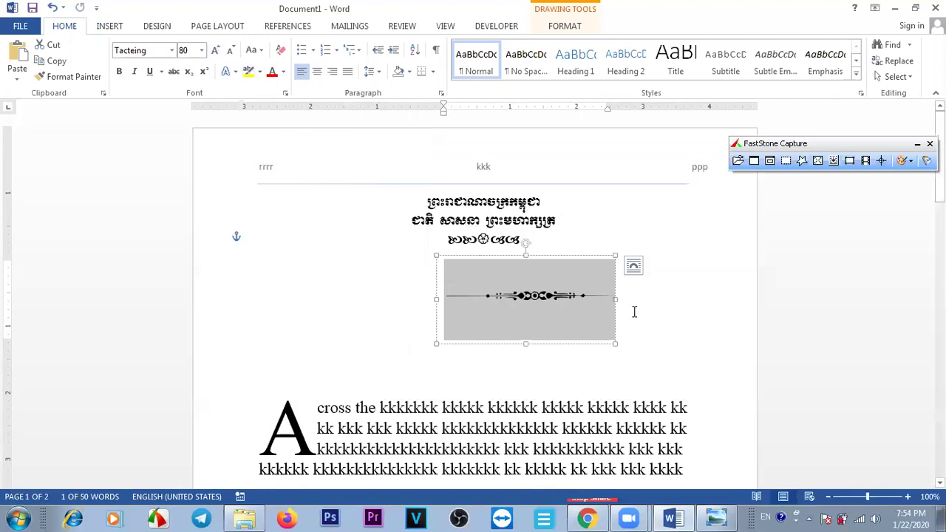
{"action": "left_click_drag", "start_coordinate": [614, 298], "coordinate": [633, 298]}
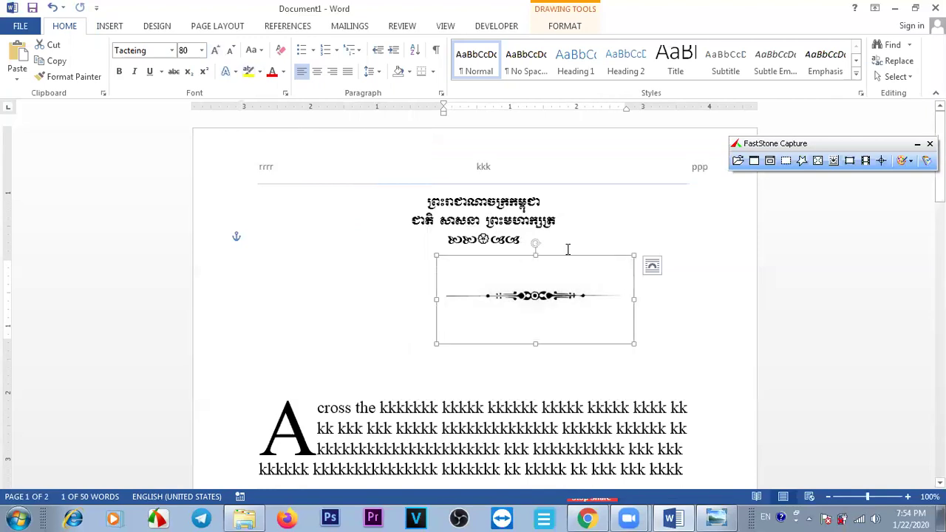
{"action": "left_click_drag", "start_coordinate": [570, 255], "coordinate": [521, 252]}
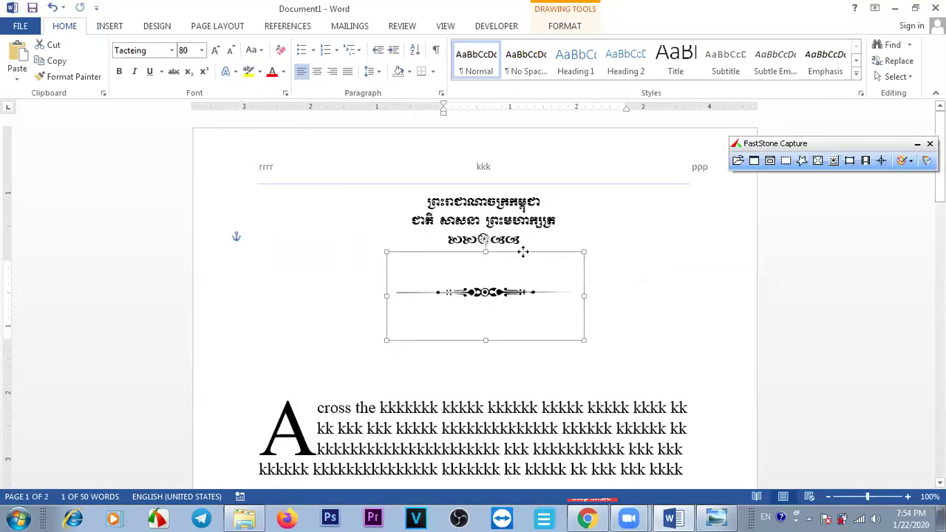
Try red and a gold text effect on the ornament, then settle on a dark blue style
{"action": "left_click", "coordinate": [272, 71]}
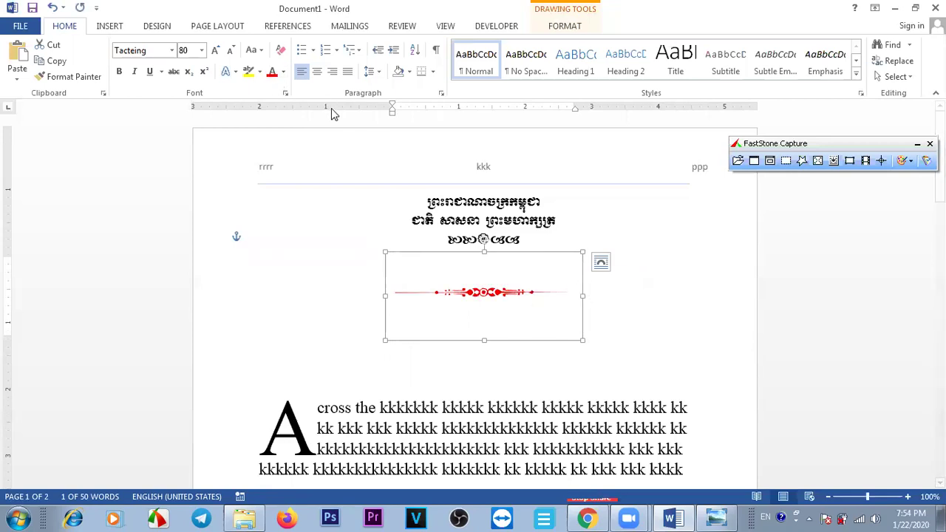
{"action": "left_click", "coordinate": [228, 71]}
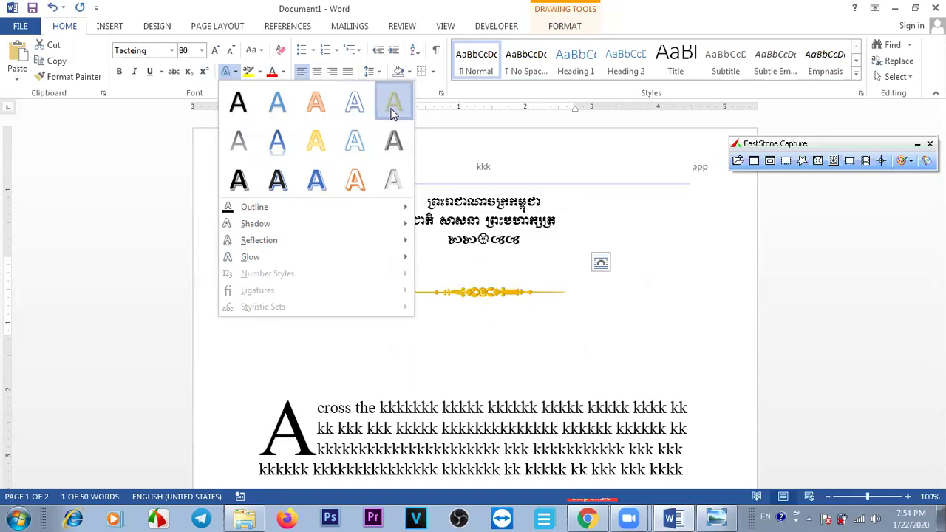
{"action": "left_click", "coordinate": [394, 111]}
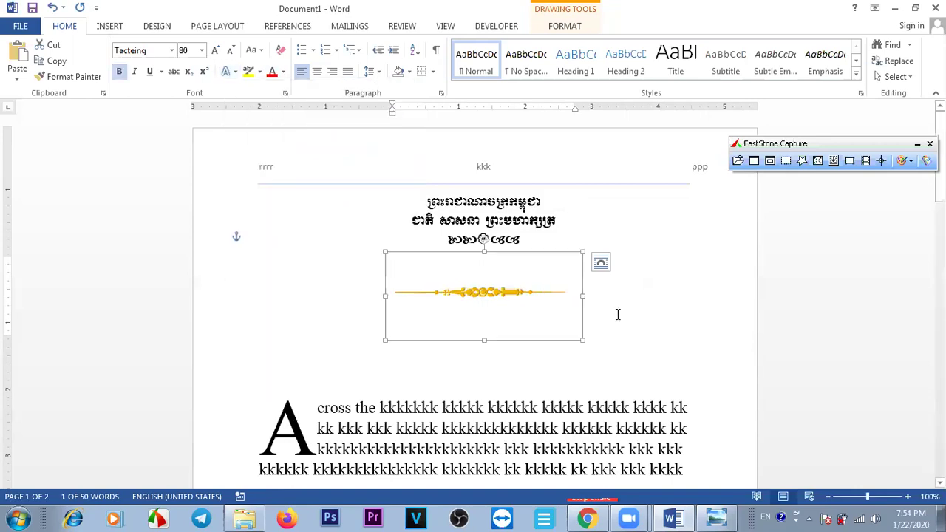
{"action": "left_click", "coordinate": [229, 72]}
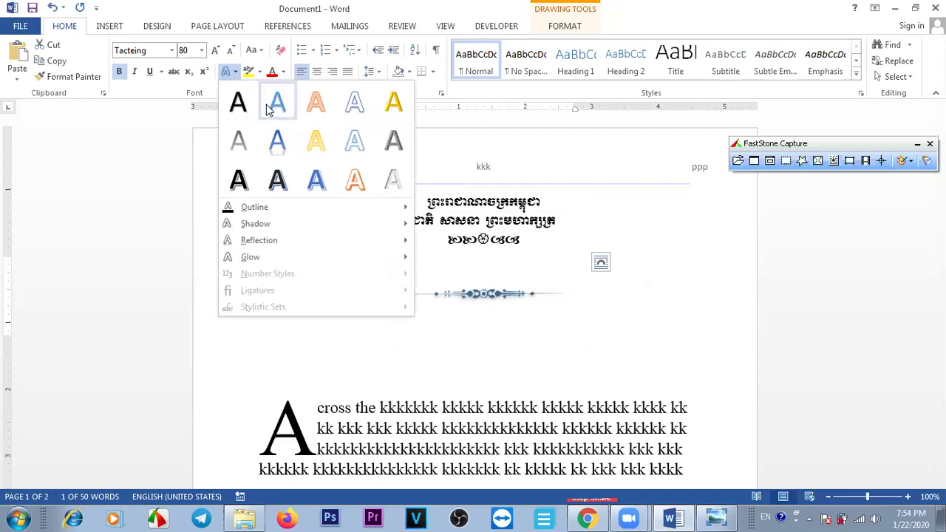
{"action": "left_click", "coordinate": [315, 183]}
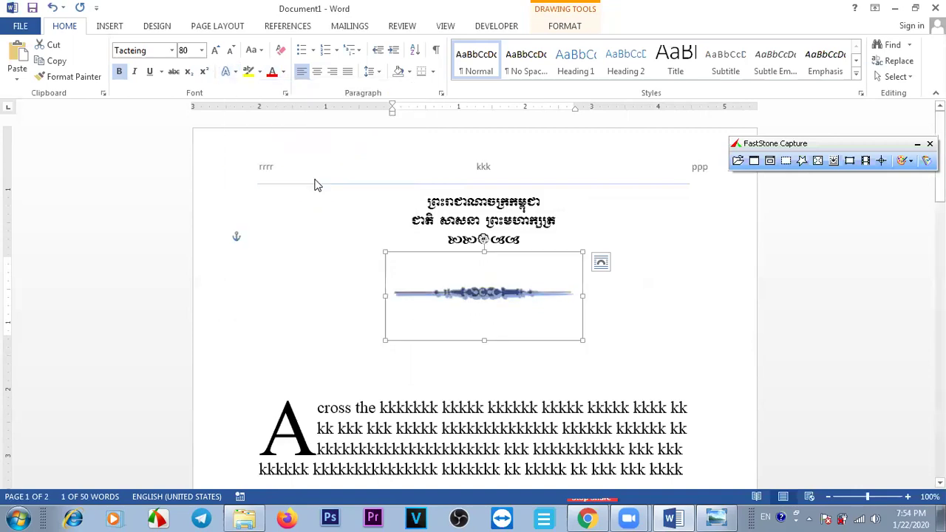
{"action": "left_click", "coordinate": [235, 72]}
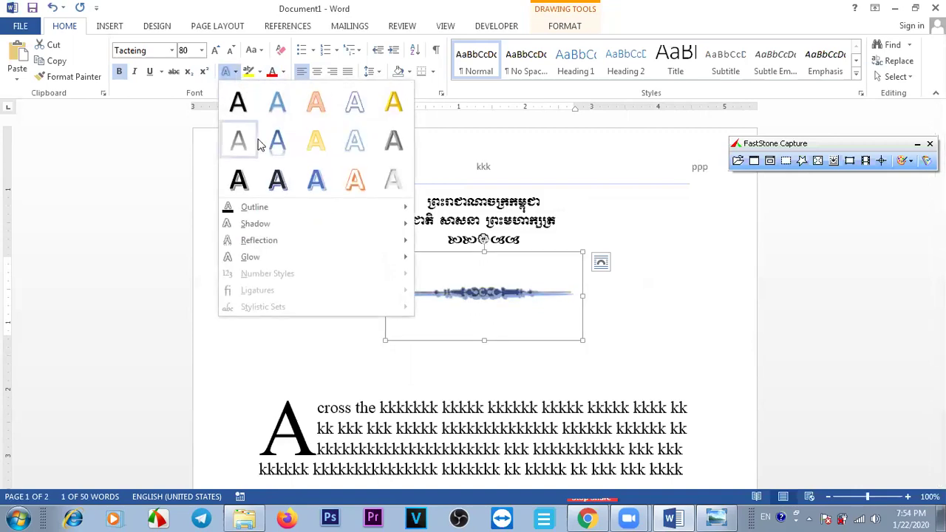
{"action": "mouse_move", "coordinate": [282, 204]}
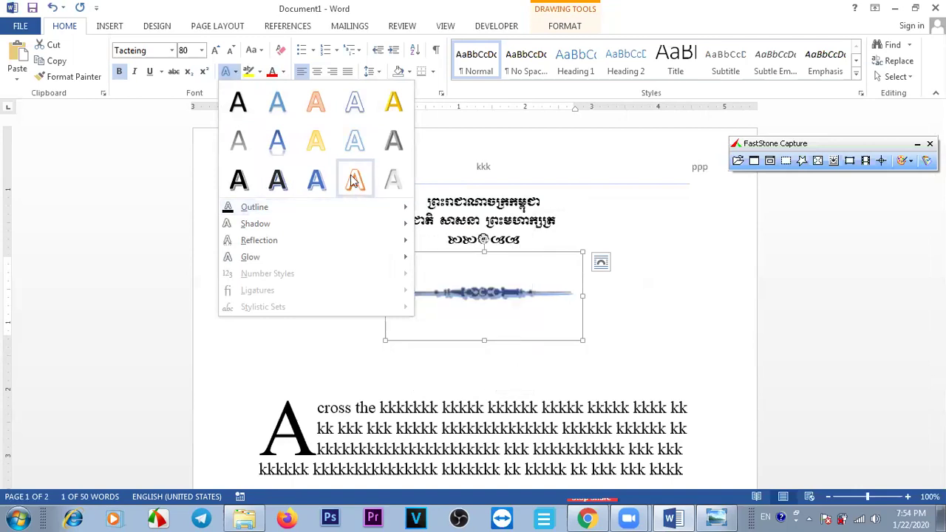
{"action": "left_click", "coordinate": [278, 145]}
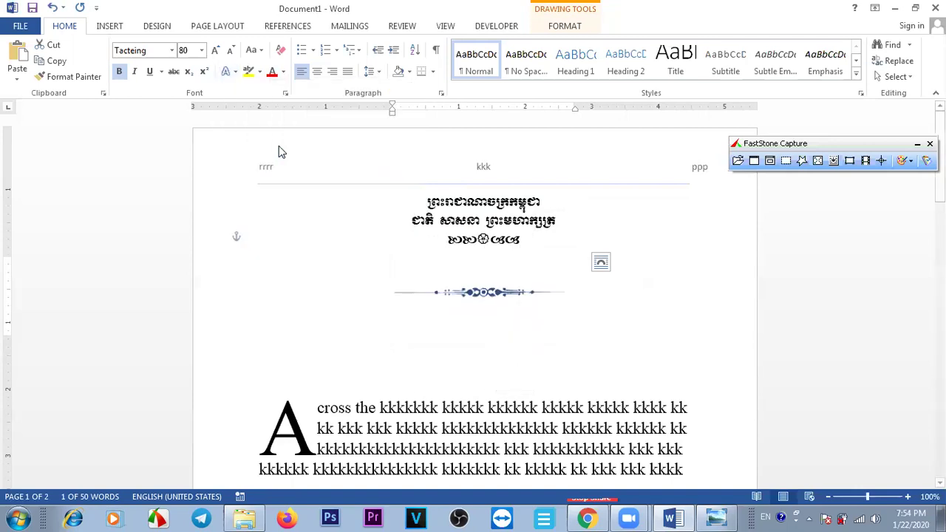
{"action": "left_click", "coordinate": [676, 300]}
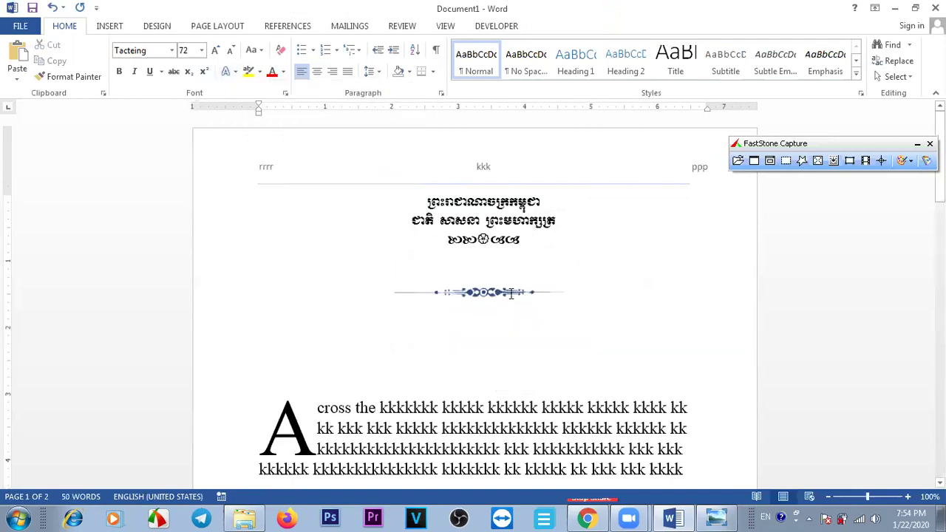
Delete the Khmer date line above the ornament box
{"action": "left_click", "coordinate": [531, 297]}
{"action": "left_click_drag", "start_coordinate": [527, 253], "coordinate": [439, 243]}
{"action": "left_click", "coordinate": [524, 238]}
{"action": "key", "text": "Delete"}
Move the ornament box up under the heading and resize the ornament to 48 pt
{"action": "left_click", "coordinate": [488, 269]}
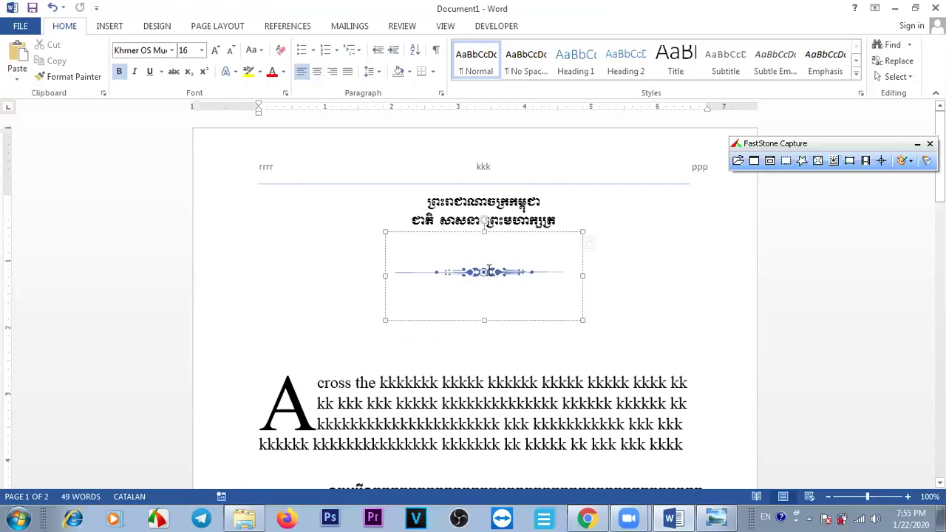
{"action": "left_click_drag", "start_coordinate": [574, 243], "coordinate": [579, 203]}
{"action": "left_click_drag", "start_coordinate": [576, 246], "coordinate": [401, 239]}
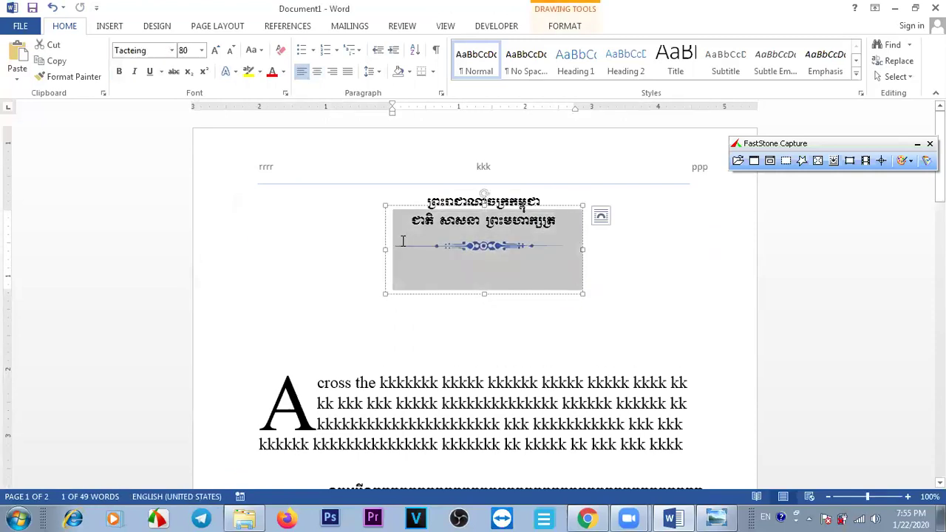
{"action": "left_click", "coordinate": [231, 51]}
{"action": "left_click", "coordinate": [231, 50]}
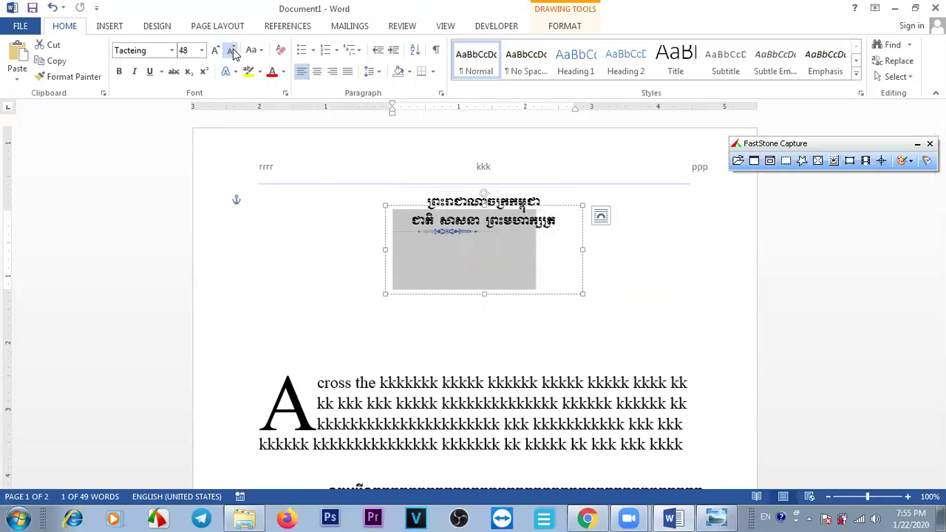
{"action": "left_click", "coordinate": [231, 50]}
{"action": "left_click", "coordinate": [215, 50]}
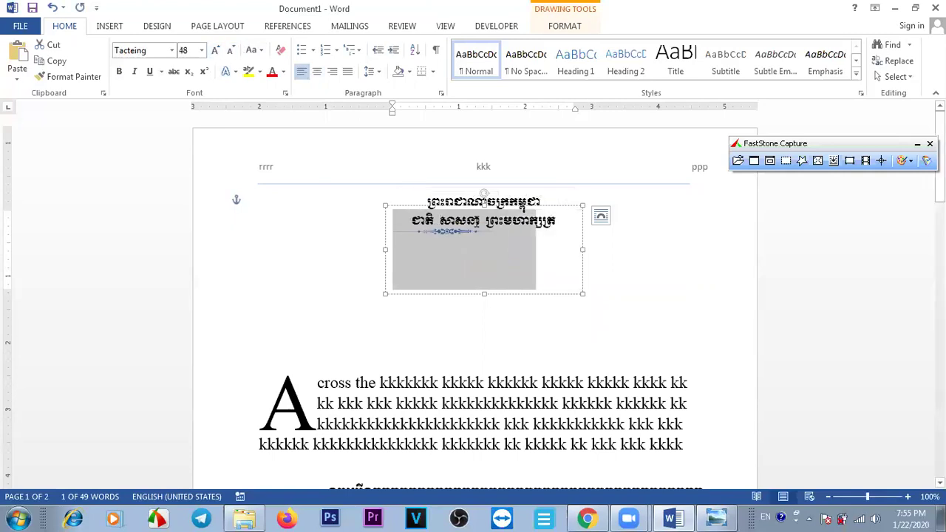
{"action": "left_click_drag", "start_coordinate": [458, 211], "coordinate": [498, 218]}
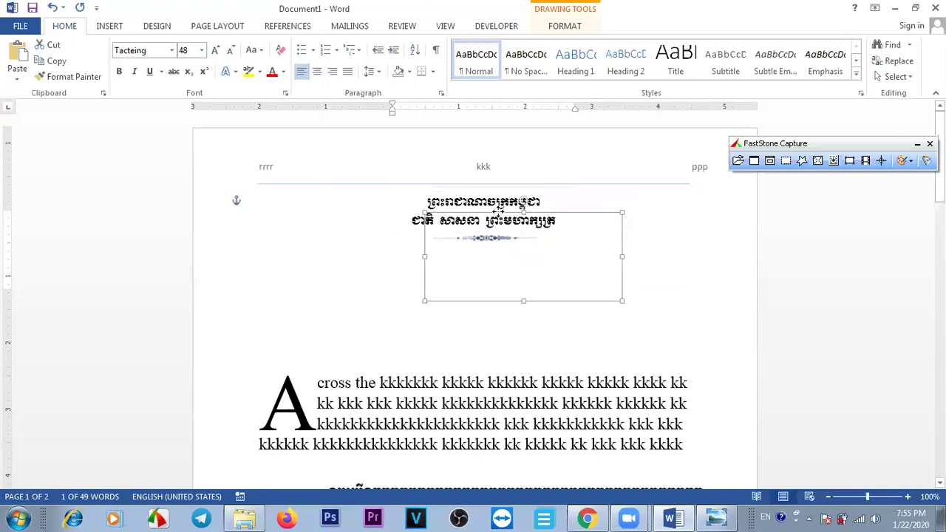
Set the ornament's font colour to Automatic
{"action": "left_click", "coordinate": [283, 72]}
{"action": "left_click", "coordinate": [273, 90]}
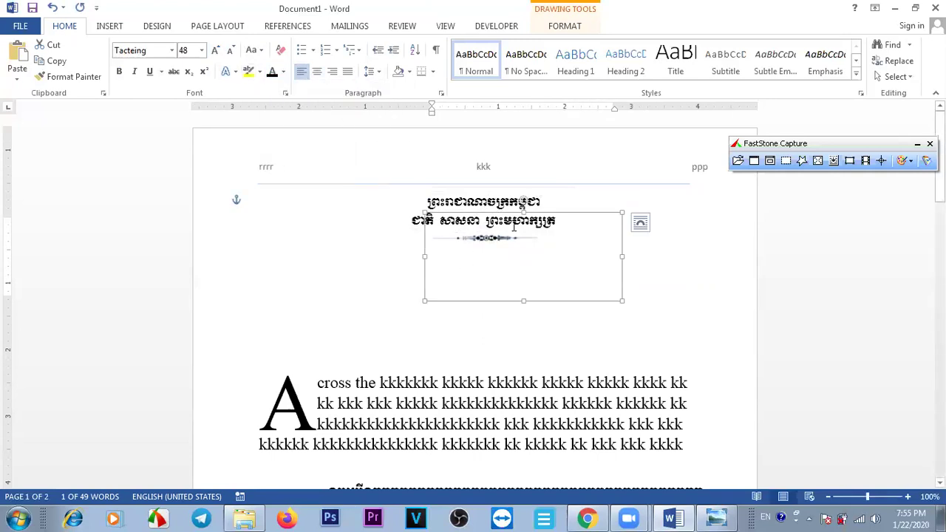
{"action": "left_click_drag", "start_coordinate": [547, 236], "coordinate": [433, 236]}
Select the ornament, nudge its box slightly left, and try Clear Formatting before undoing it
{"action": "left_click", "coordinate": [384, 344]}
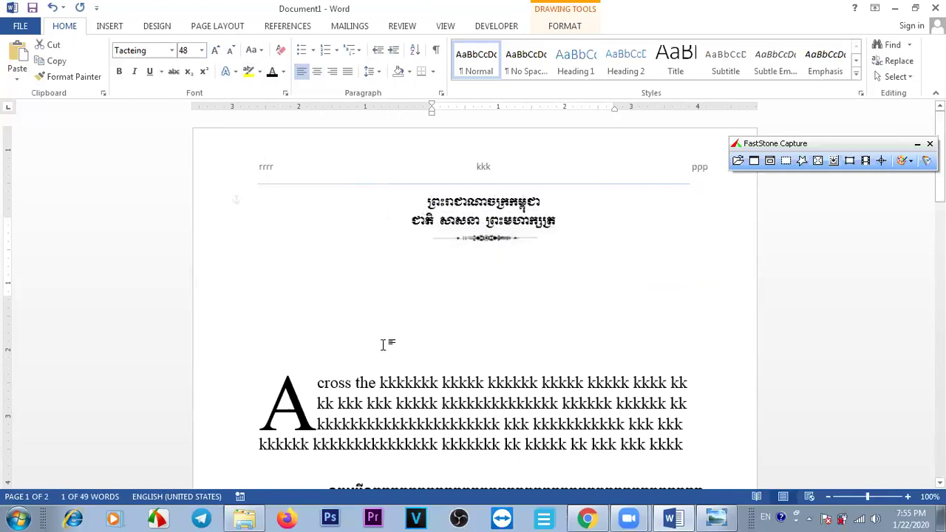
{"action": "left_click", "coordinate": [480, 239]}
{"action": "left_click_drag", "start_coordinate": [539, 232], "coordinate": [413, 227]}
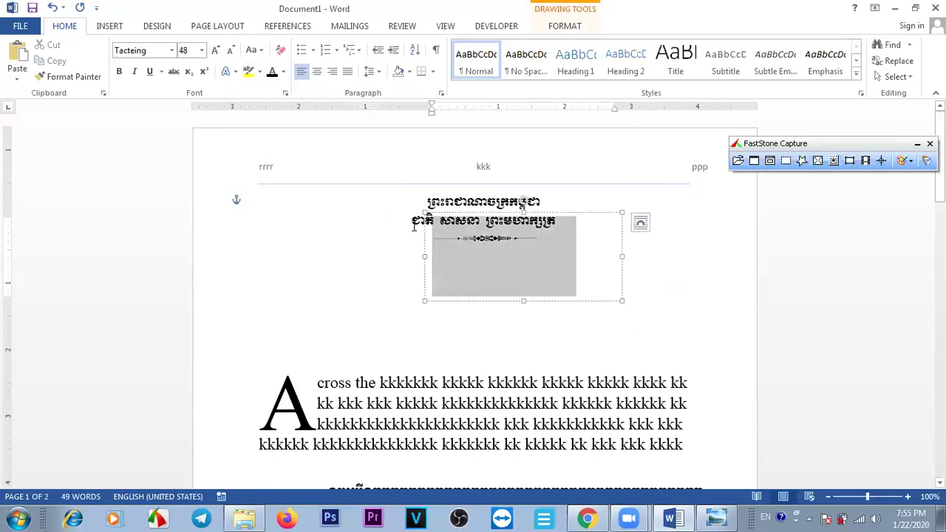
{"action": "left_click", "coordinate": [235, 71]}
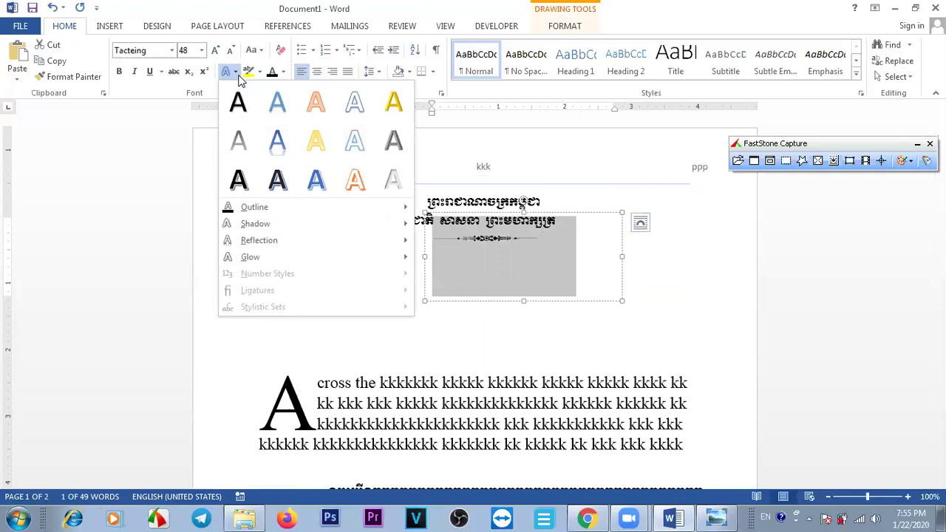
{"action": "left_click", "coordinate": [255, 114]}
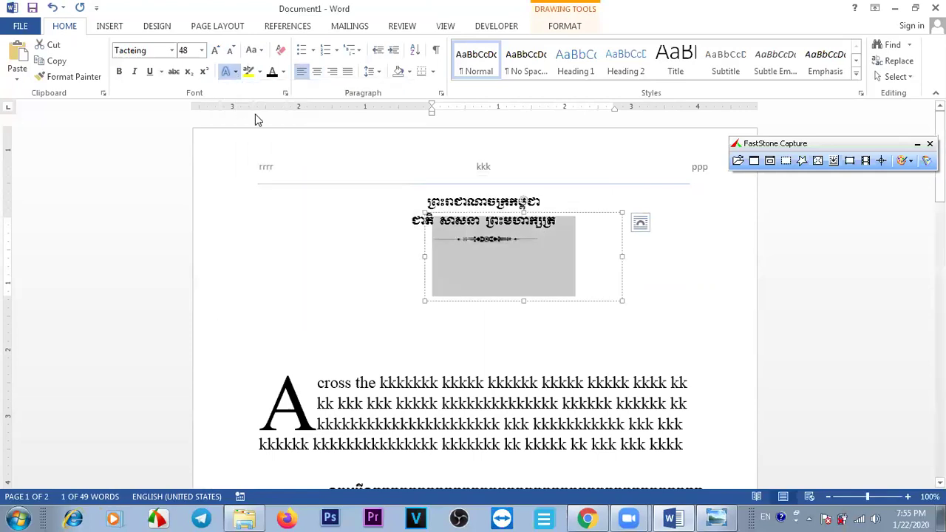
{"action": "left_click", "coordinate": [449, 334]}
{"action": "left_click", "coordinate": [507, 235]}
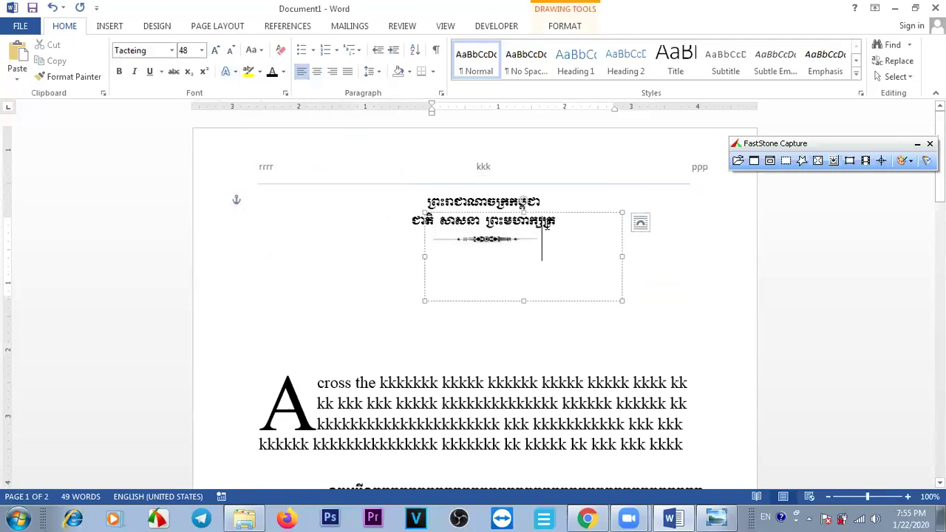
{"action": "left_click_drag", "start_coordinate": [526, 300], "coordinate": [522, 301]}
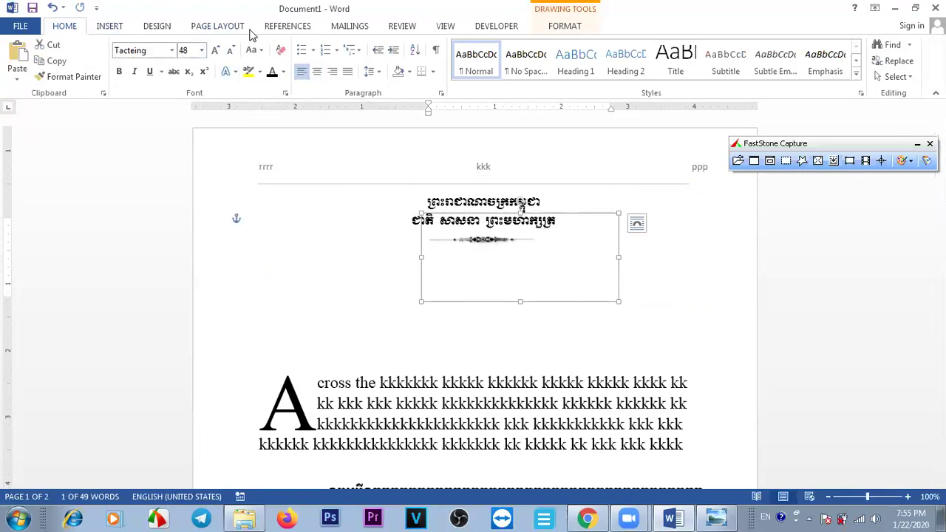
{"action": "left_click", "coordinate": [280, 51]}
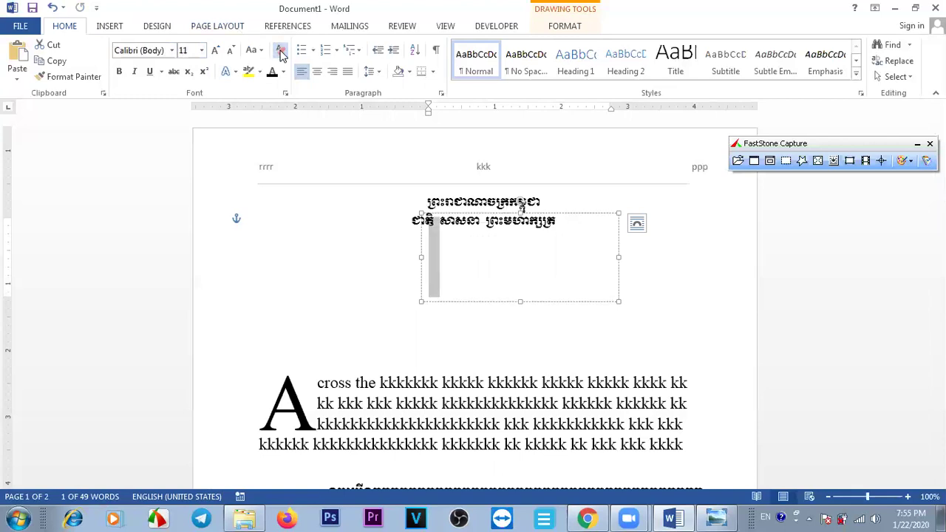
{"action": "key", "text": "ctrl+z"}
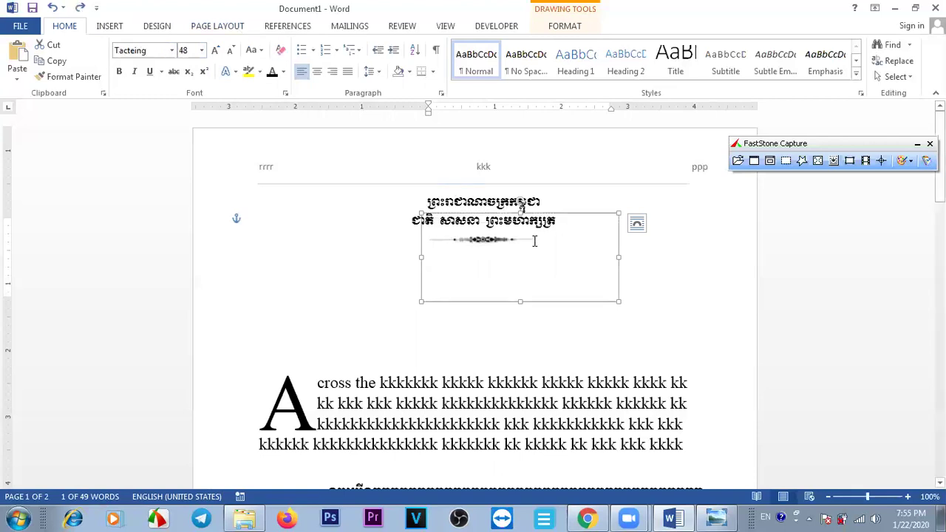
Apply the gold text effect to the whole ornament line
{"action": "triple_click", "coordinate": [537, 240]}
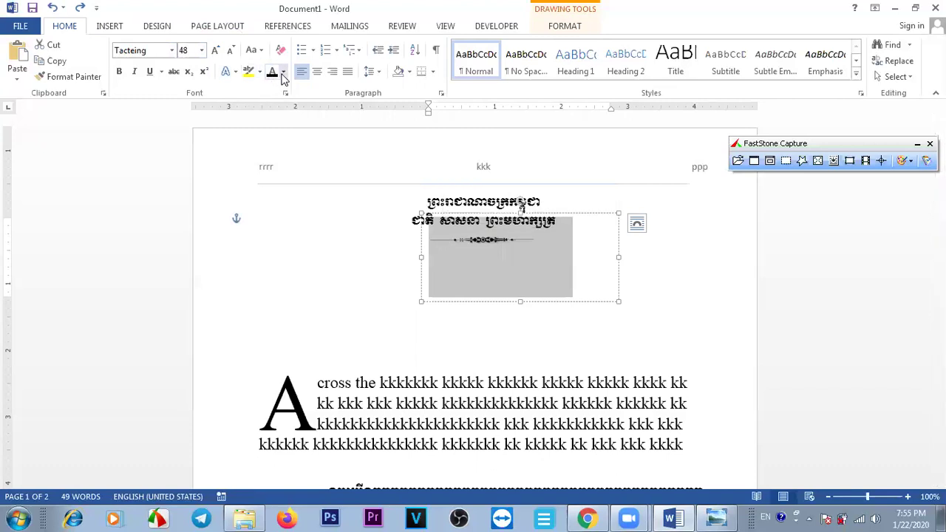
{"action": "left_click", "coordinate": [234, 74]}
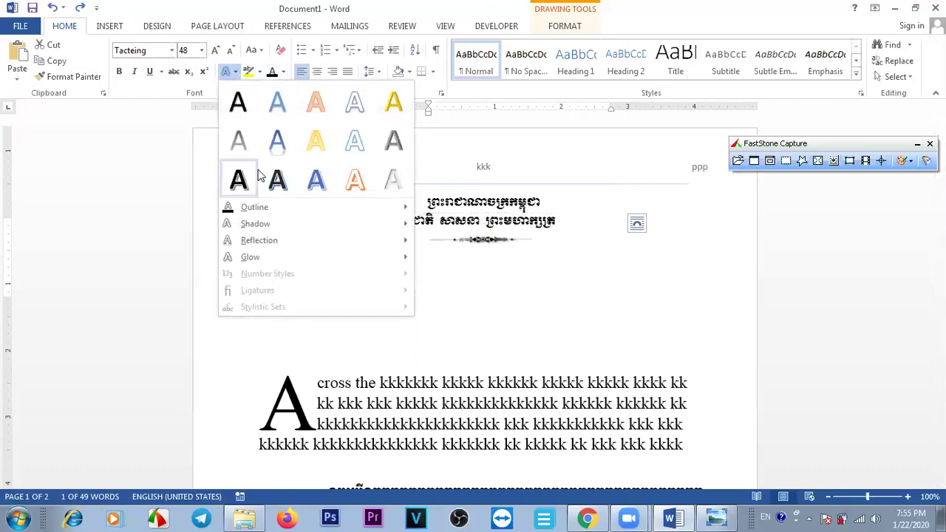
{"action": "left_click", "coordinate": [392, 112]}
{"action": "left_click", "coordinate": [630, 303]}
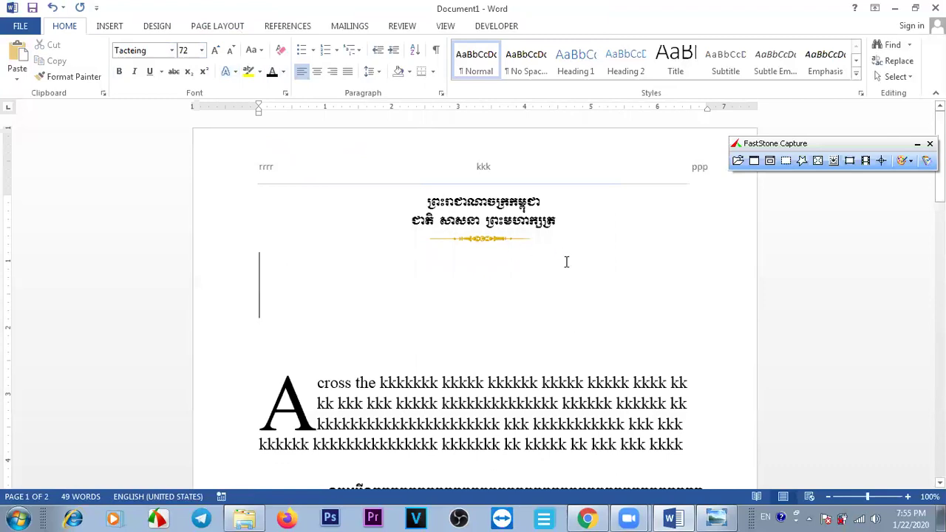
Browse the Insert, Design, Page Layout and References tabs, then return to Home and Insert
{"action": "left_click", "coordinate": [109, 26]}
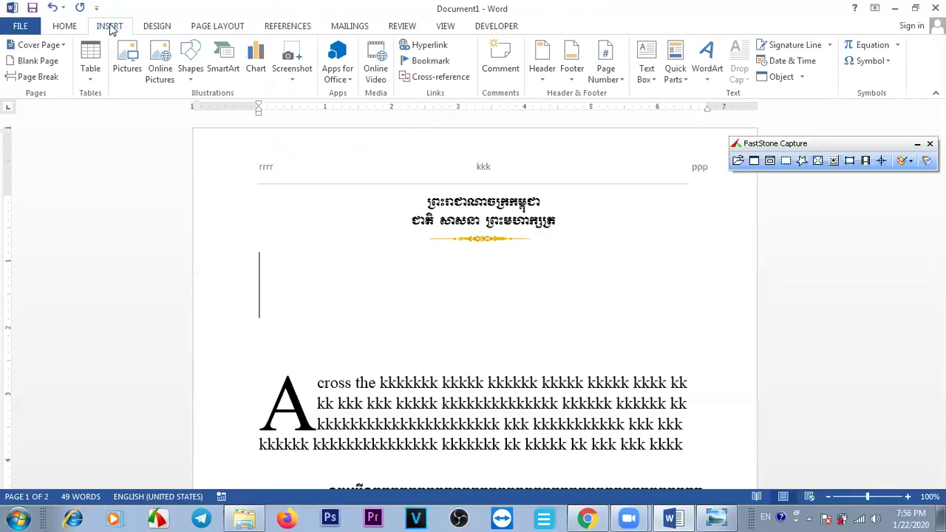
{"action": "left_click", "coordinate": [159, 26]}
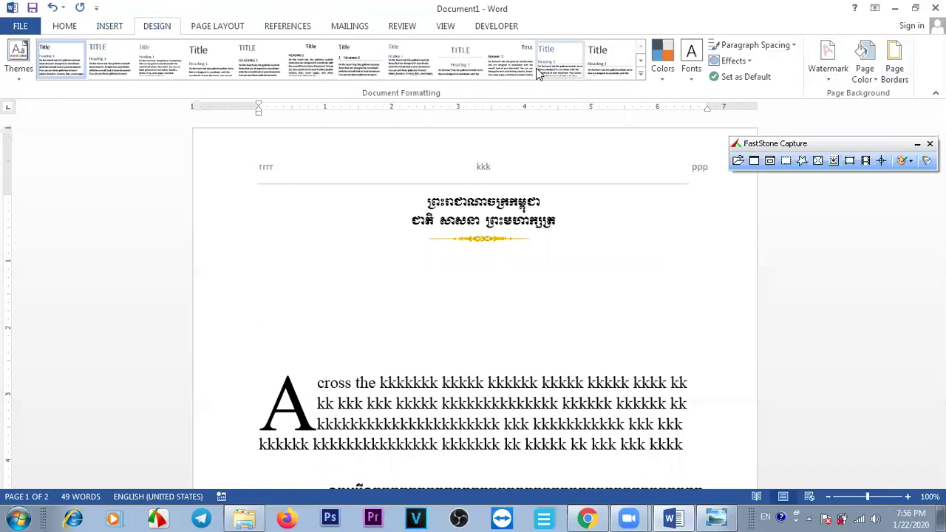
{"action": "left_click", "coordinate": [201, 28]}
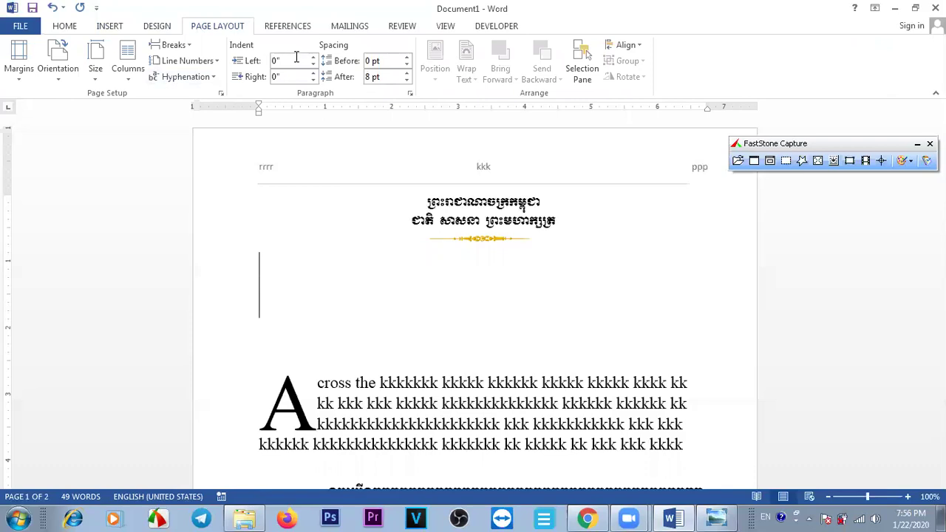
{"action": "left_click", "coordinate": [290, 29]}
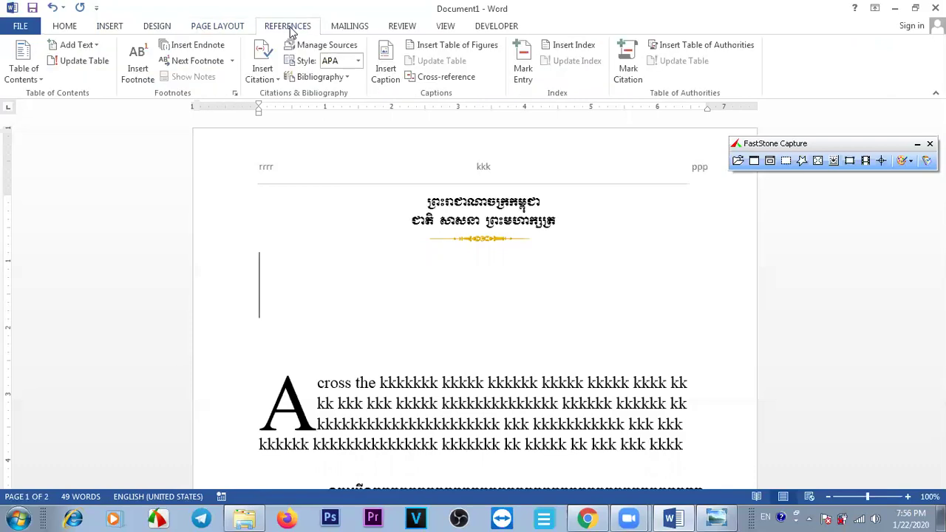
{"action": "left_click", "coordinate": [237, 29]}
{"action": "left_click", "coordinate": [177, 26]}
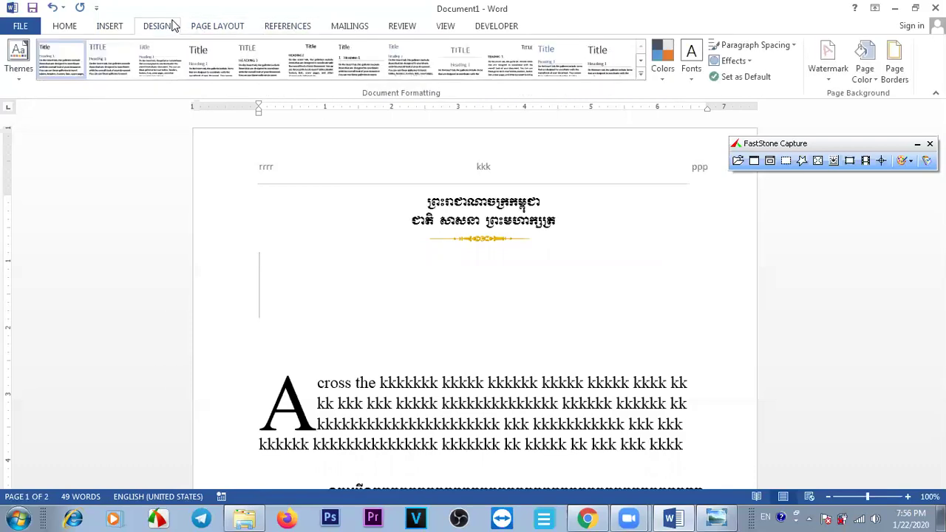
{"action": "left_click", "coordinate": [111, 30]}
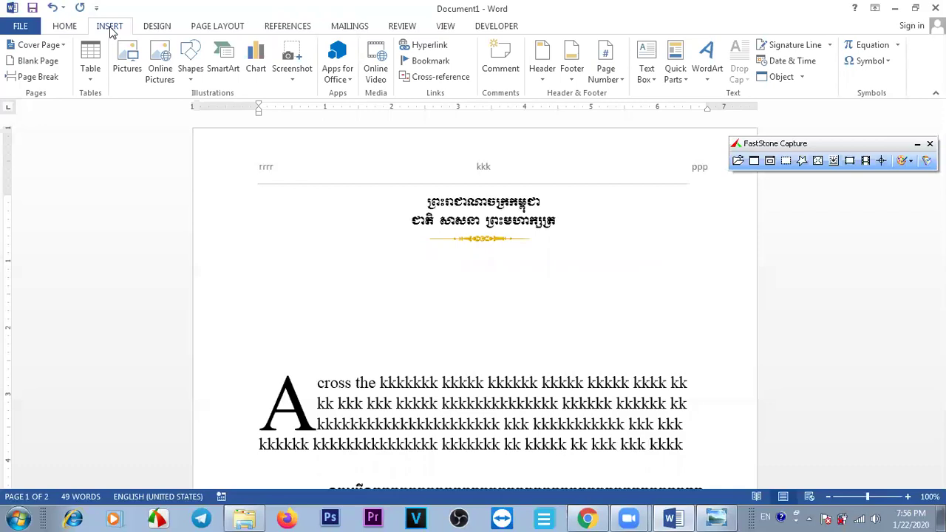
{"action": "left_click", "coordinate": [65, 26]}
{"action": "left_click", "coordinate": [118, 29]}
Recolour the ornament divider from gold to black
{"action": "left_click", "coordinate": [499, 238]}
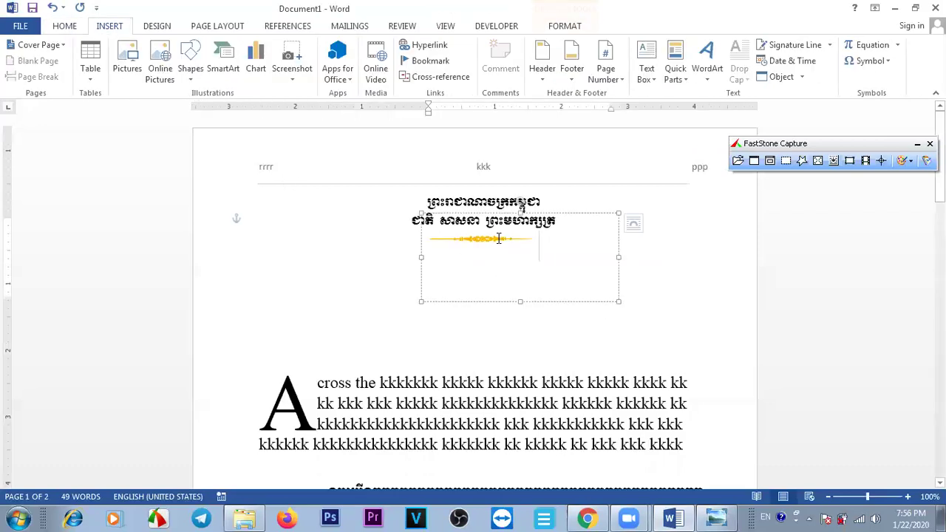
{"action": "triple_click", "coordinate": [537, 235]}
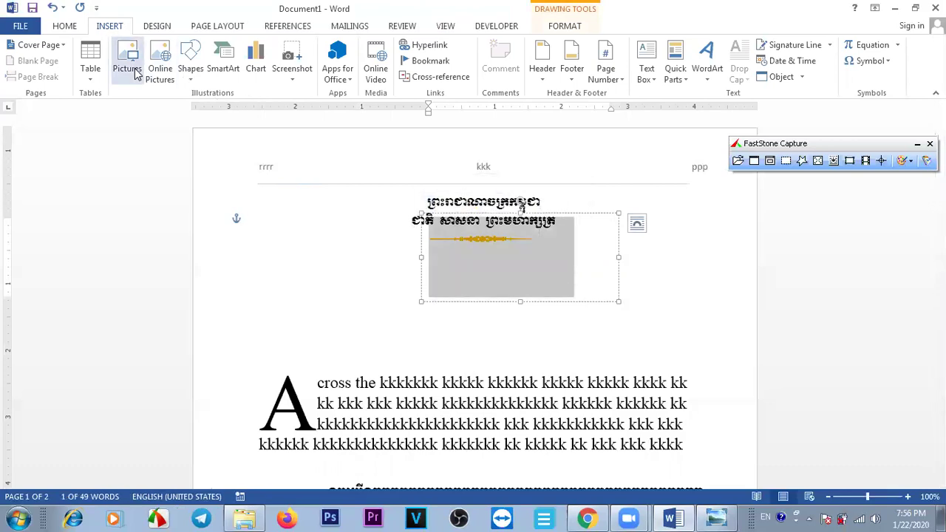
{"action": "left_click", "coordinate": [65, 26]}
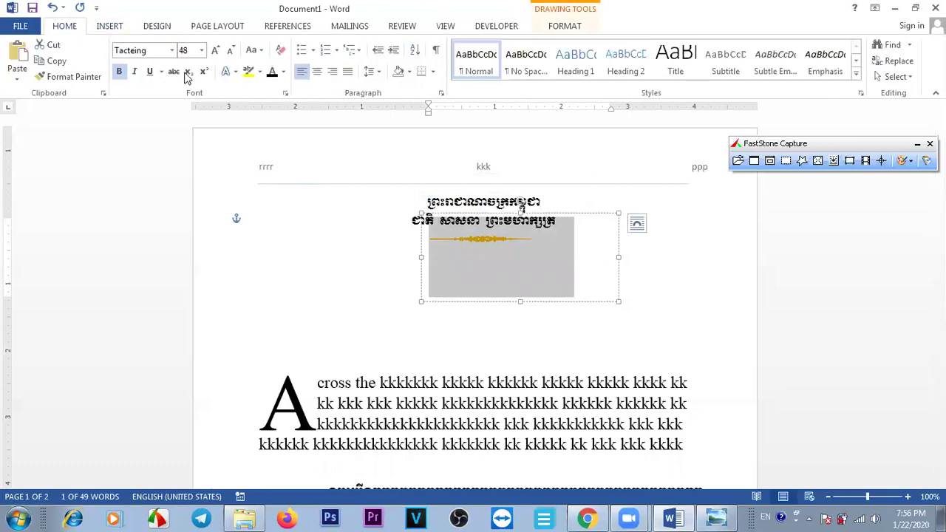
{"action": "left_click", "coordinate": [272, 72]}
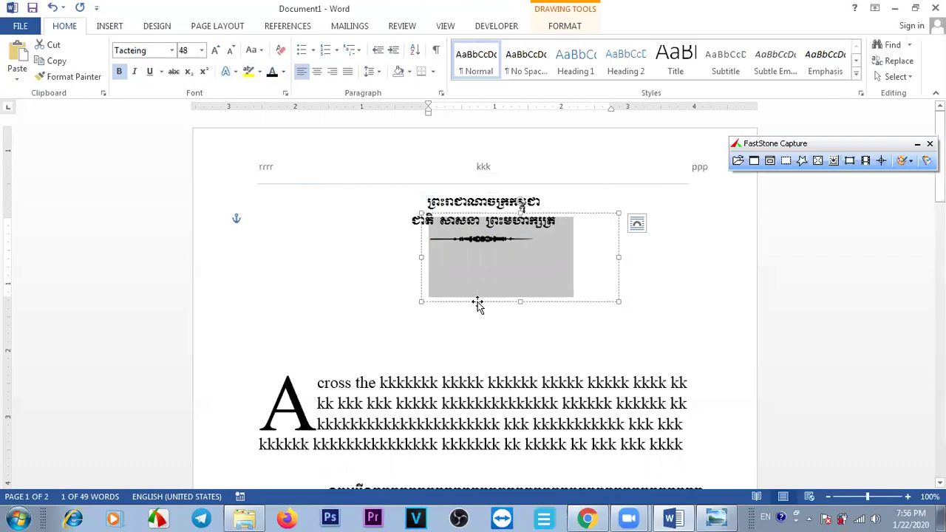
Remove the shadow and glow text effects from the ornament
{"action": "left_click", "coordinate": [233, 71]}
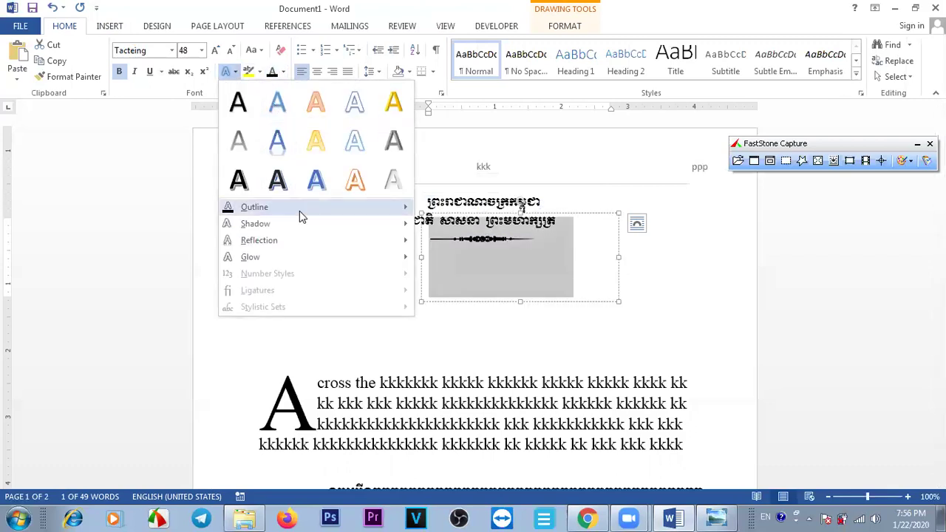
{"action": "mouse_move", "coordinate": [348, 230]}
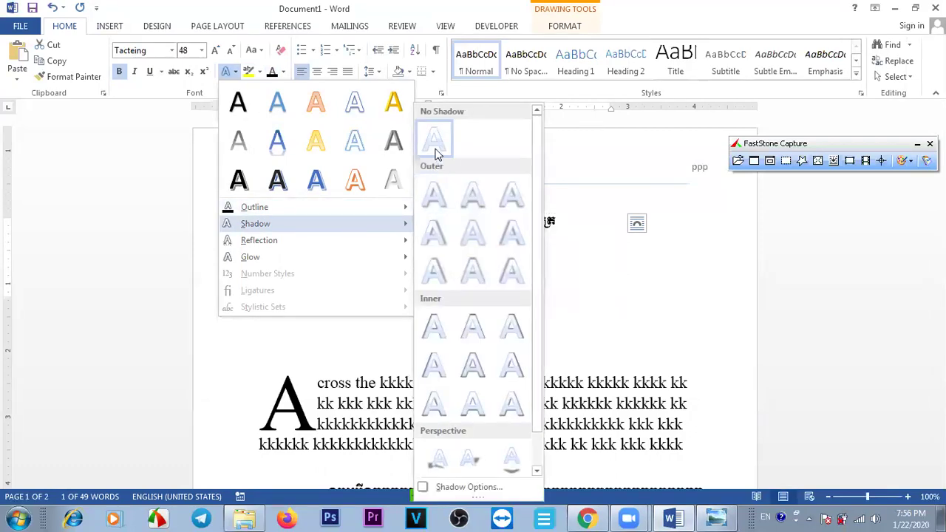
{"action": "left_click", "coordinate": [279, 116]}
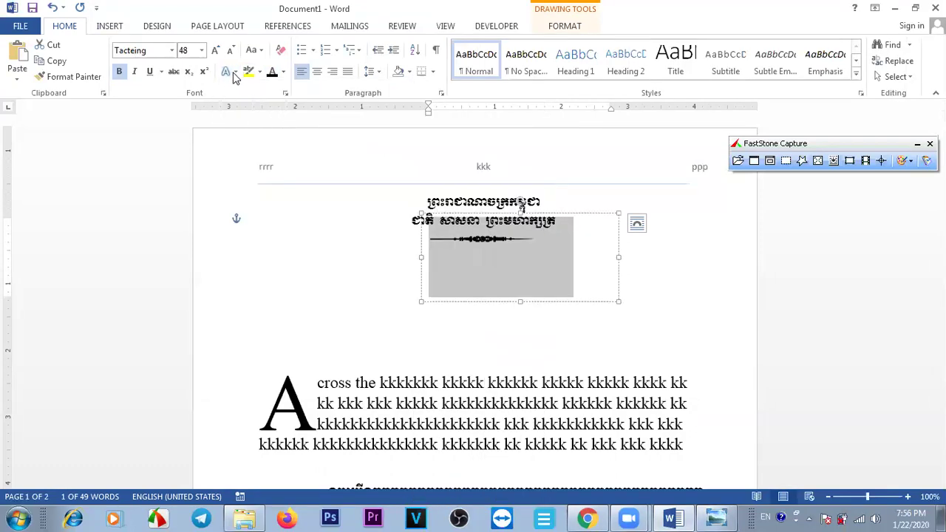
{"action": "left_click", "coordinate": [235, 74]}
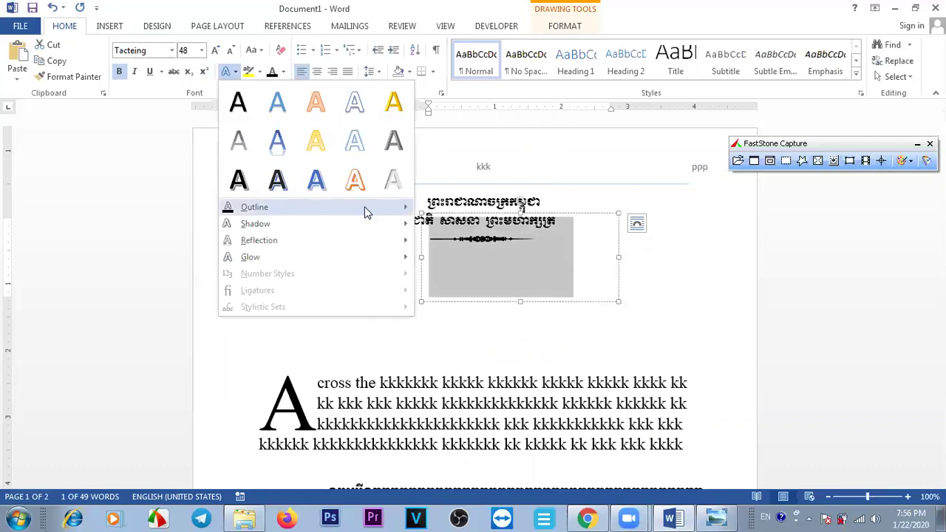
{"action": "mouse_move", "coordinate": [383, 209]}
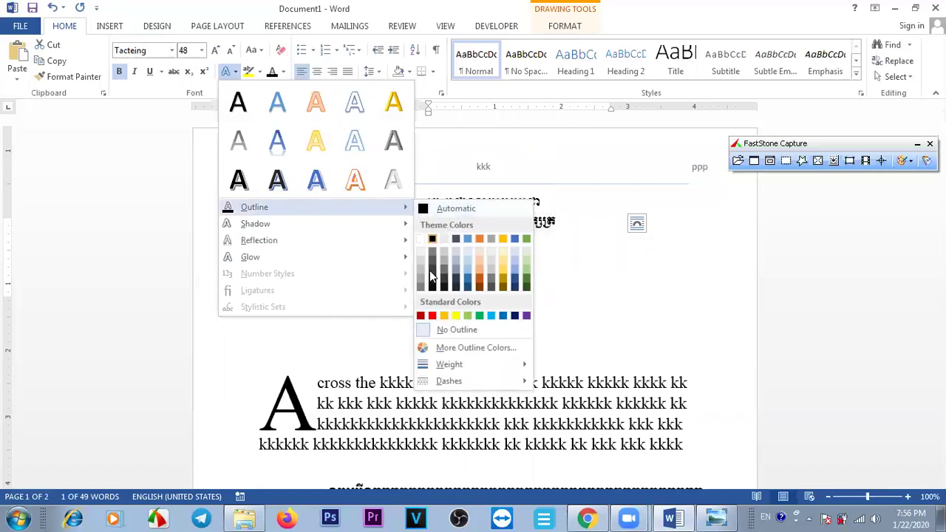
{"action": "left_click", "coordinate": [447, 338]}
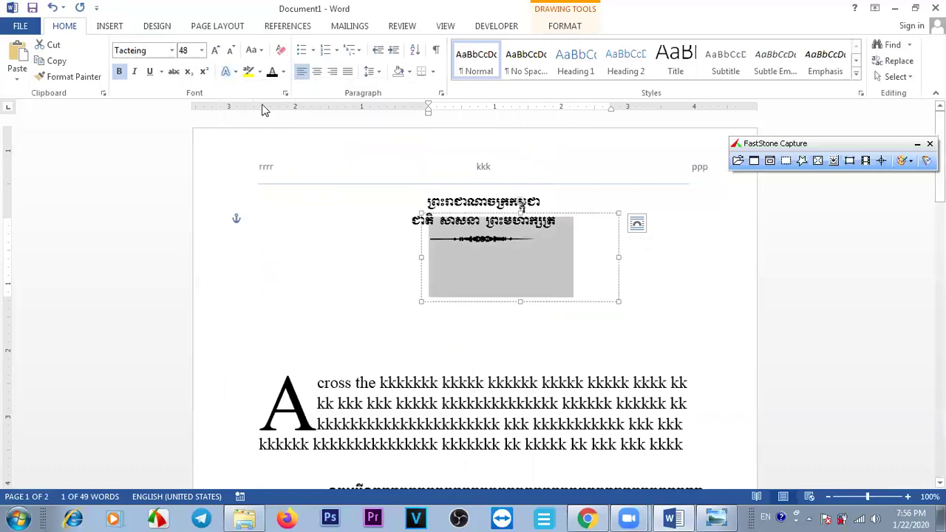
{"action": "left_click", "coordinate": [235, 72]}
{"action": "mouse_move", "coordinate": [351, 257]}
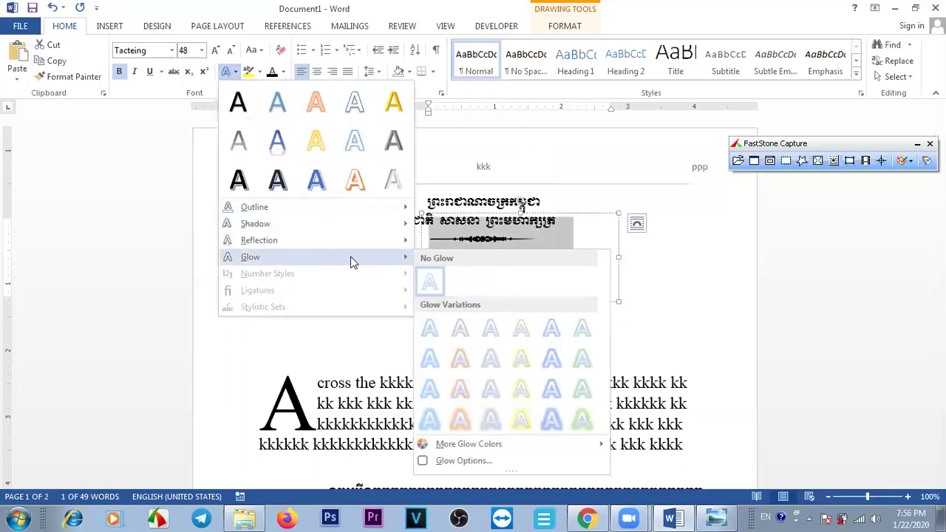
{"action": "left_click", "coordinate": [433, 284]}
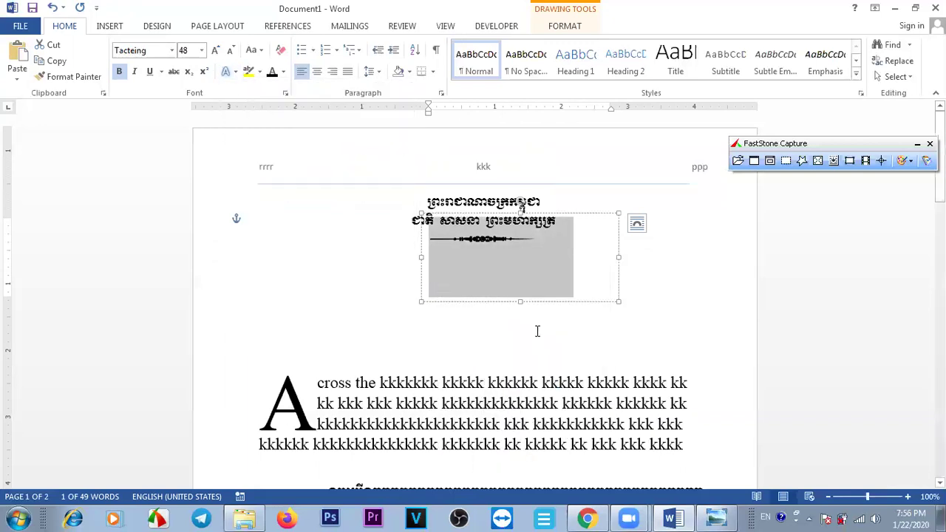
{"action": "left_click", "coordinate": [579, 318]}
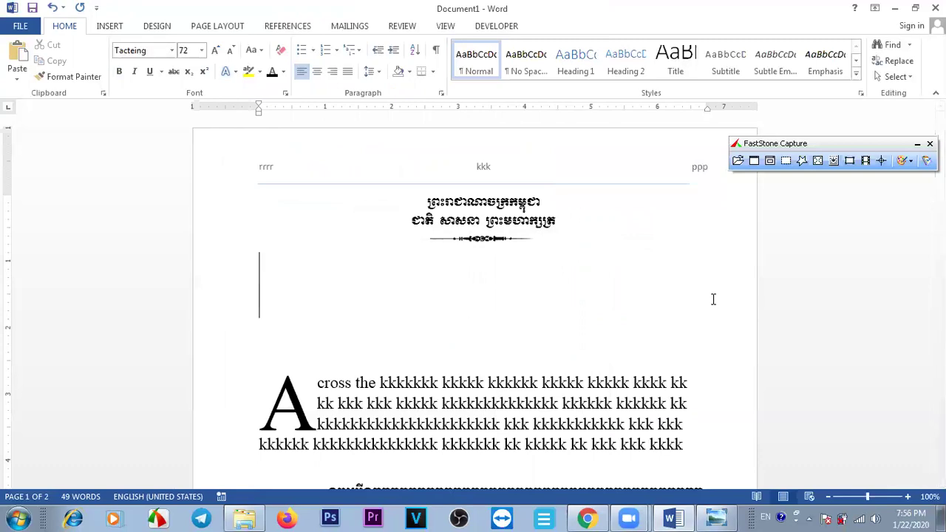
Turn off bold on the ornament line so it looks thinner and lighter
{"action": "left_click", "coordinate": [109, 27]}
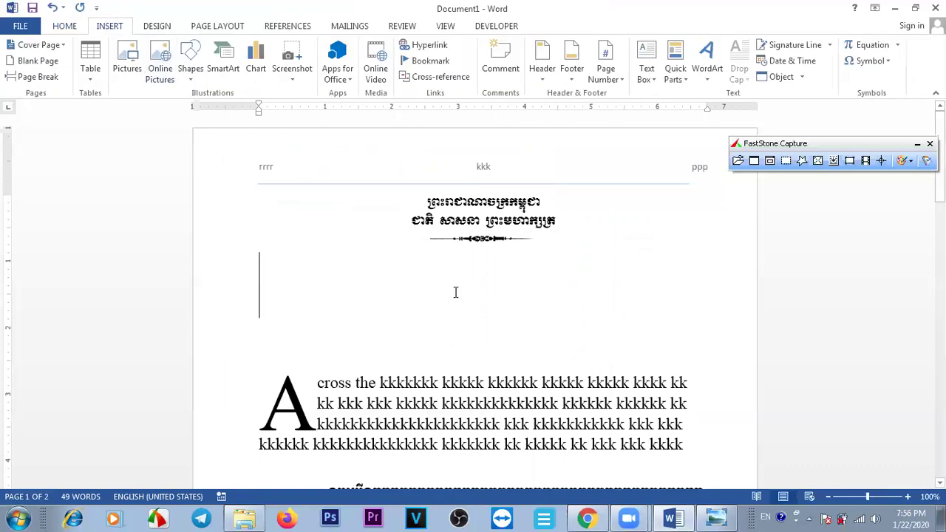
{"action": "left_click", "coordinate": [518, 240]}
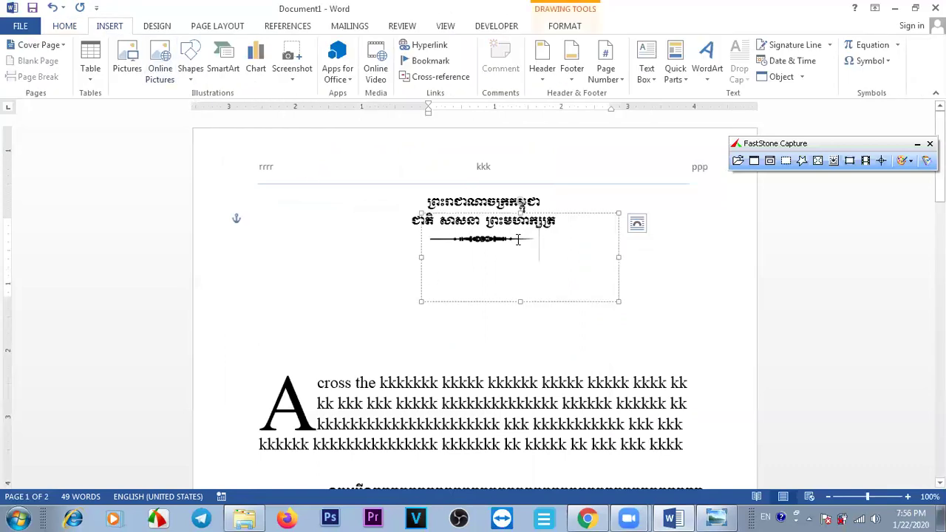
{"action": "left_click_drag", "start_coordinate": [538, 239], "coordinate": [383, 242]}
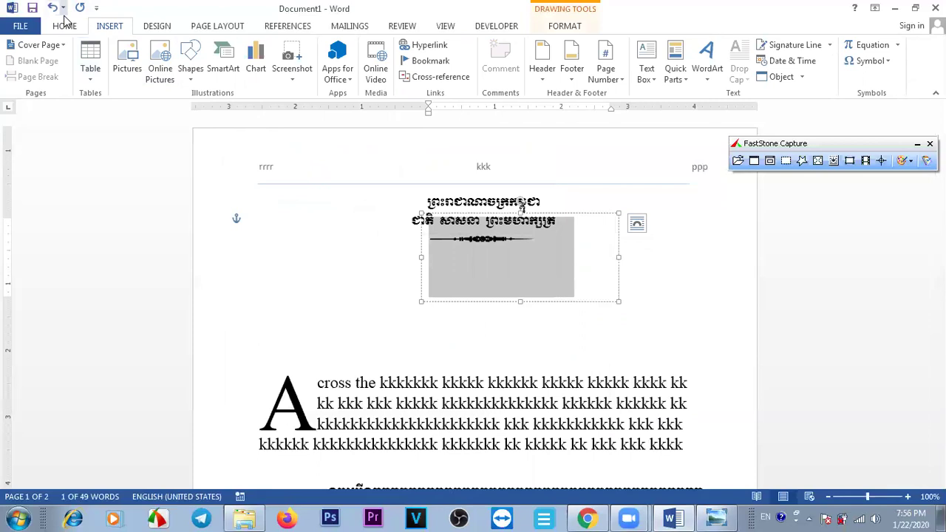
{"action": "left_click", "coordinate": [64, 26]}
{"action": "left_click", "coordinate": [118, 74]}
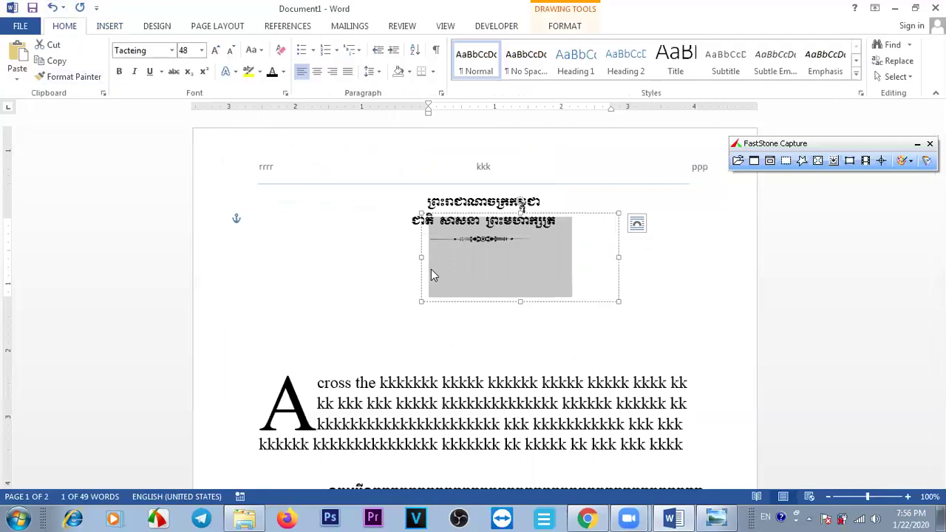
{"action": "left_click", "coordinate": [600, 321]}
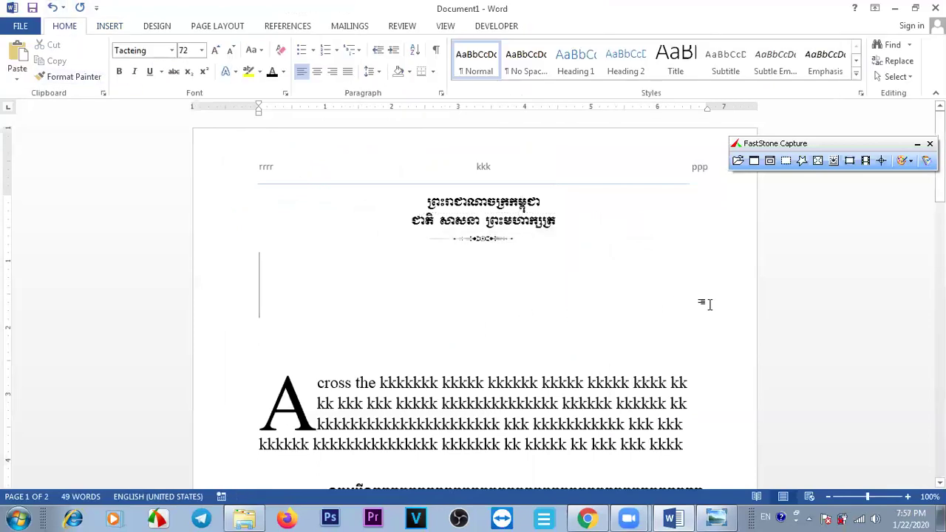
Try deleting and restoring the ornament line, then shift its text box slightly right
{"action": "left_click", "coordinate": [526, 238]}
{"action": "key", "text": "BackSpace"}
{"action": "key", "text": "ctrl+z"}
{"action": "key", "text": "BackSpace"}
{"action": "key", "text": "ctrl+z"}
{"action": "key", "text": "BackSpace"}
{"action": "key", "text": "ctrl+z"}
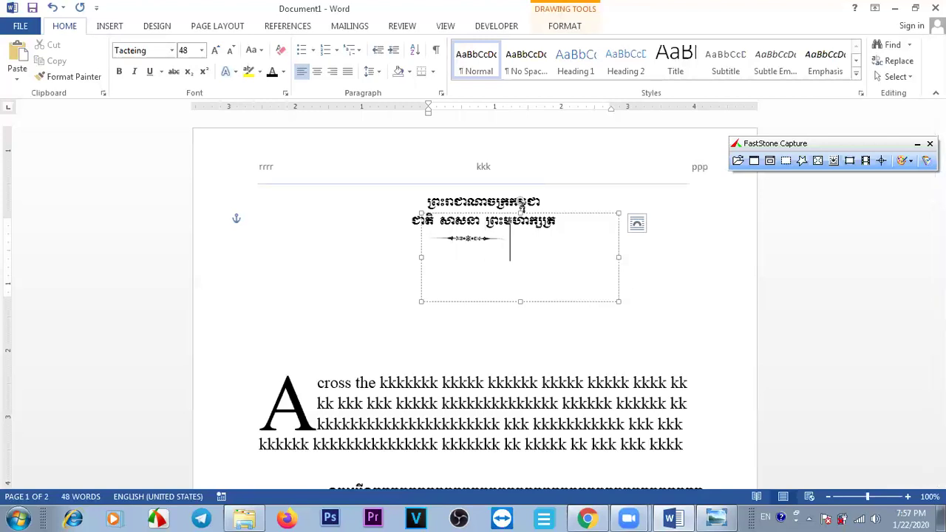
{"action": "key", "text": "BackSpace"}
{"action": "key", "text": "ctrl+z"}
{"action": "left_click_drag", "start_coordinate": [572, 212], "coordinate": [588, 213]}
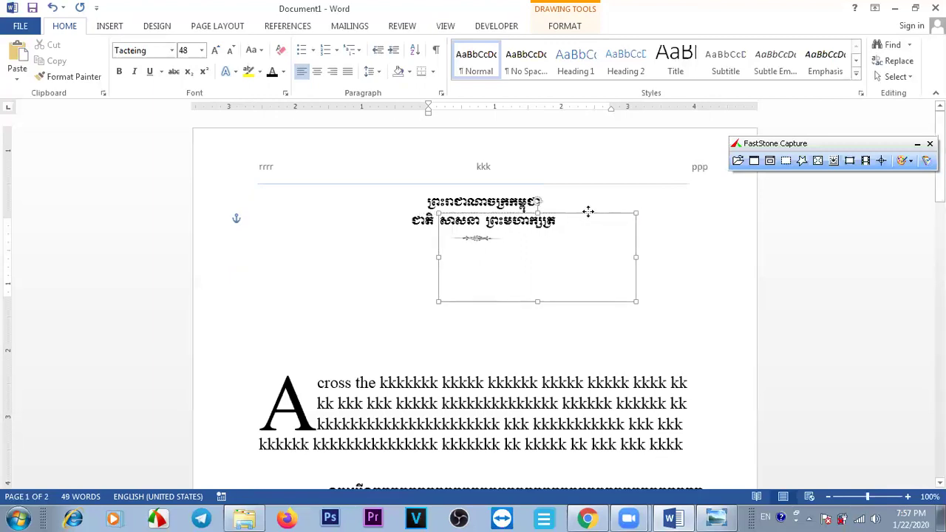
{"action": "left_click", "coordinate": [675, 304]}
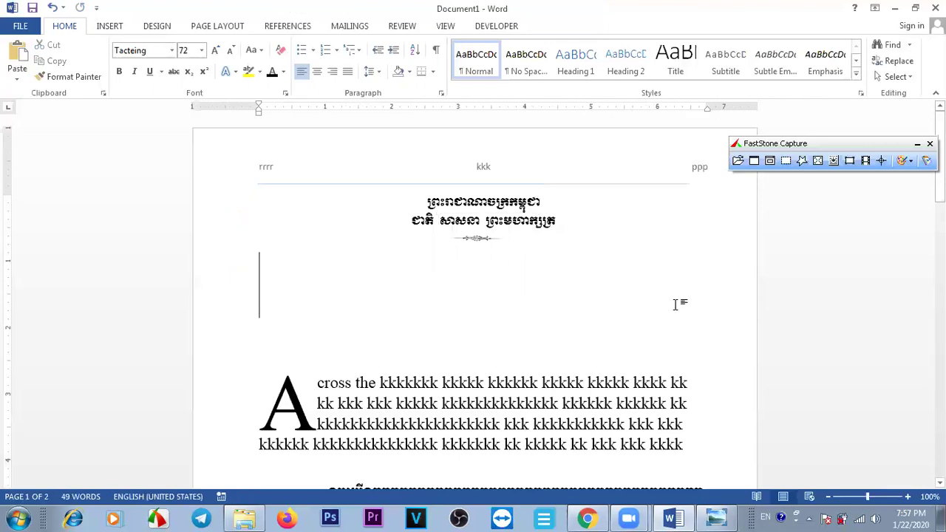
Paste after the ornament, recentre its box under the heading, and keep it non-bold
{"action": "left_click", "coordinate": [502, 237]}
{"action": "left_click", "coordinate": [516, 238]}
{"action": "key", "text": "ctrl+v"}
{"action": "left_click_drag", "start_coordinate": [577, 219], "coordinate": [566, 219]}
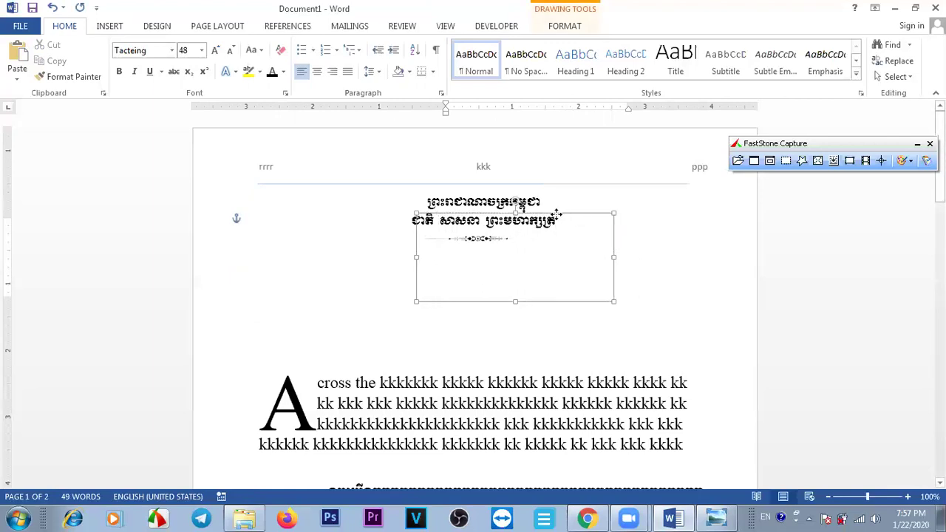
{"action": "left_click", "coordinate": [119, 72]}
{"action": "left_click", "coordinate": [118, 73]}
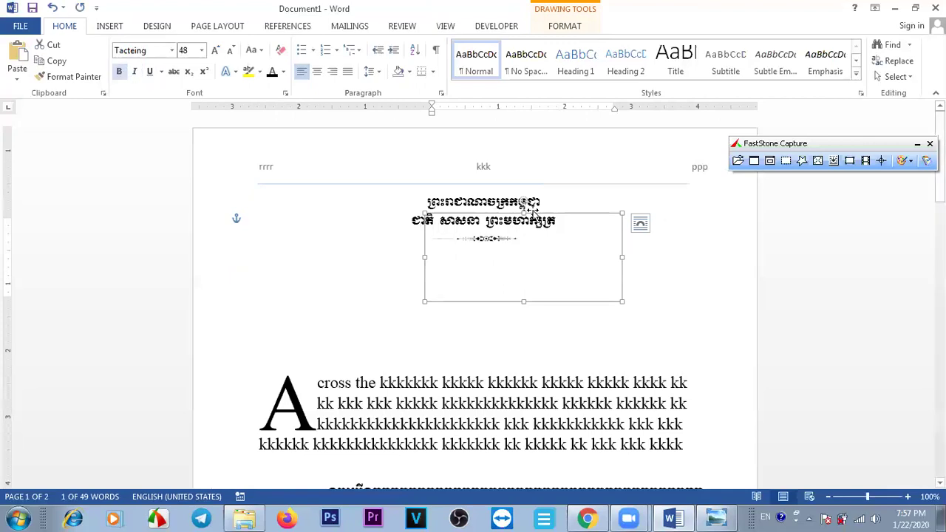
{"action": "left_click", "coordinate": [713, 317]}
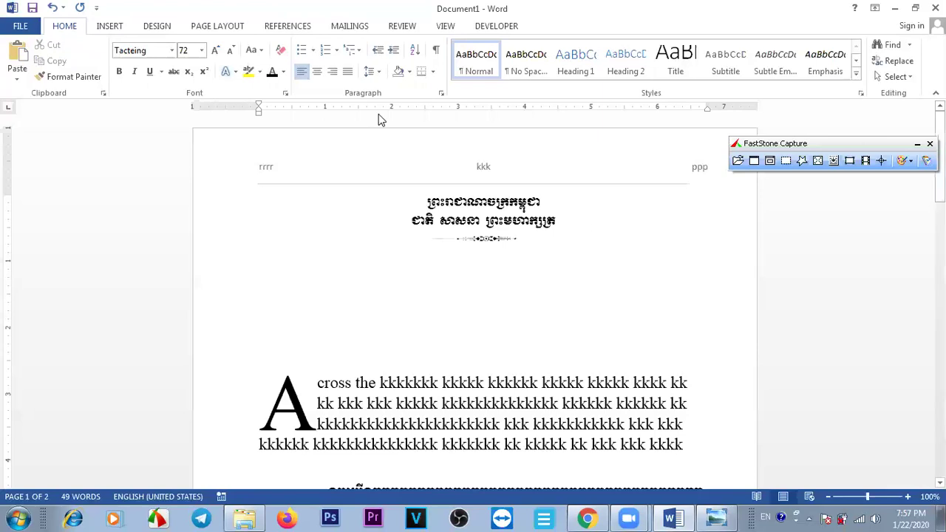
{"action": "left_click", "coordinate": [110, 27]}
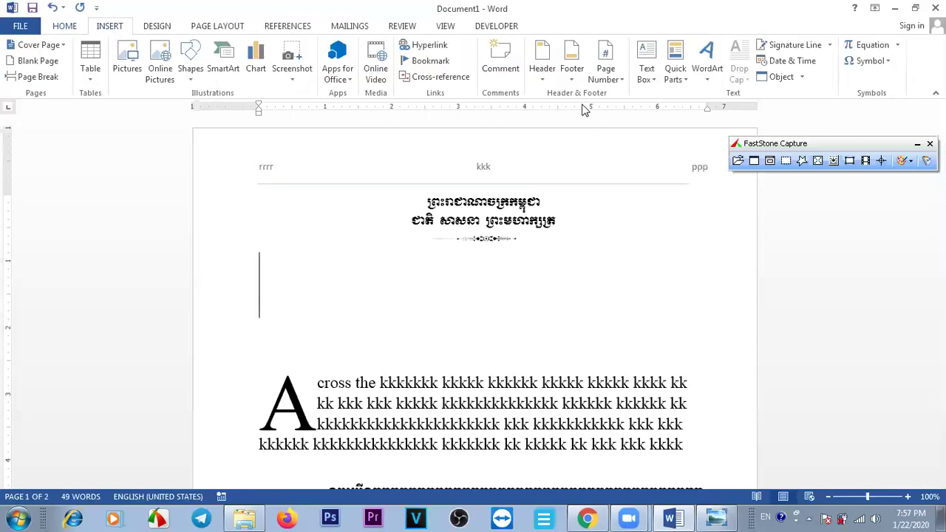
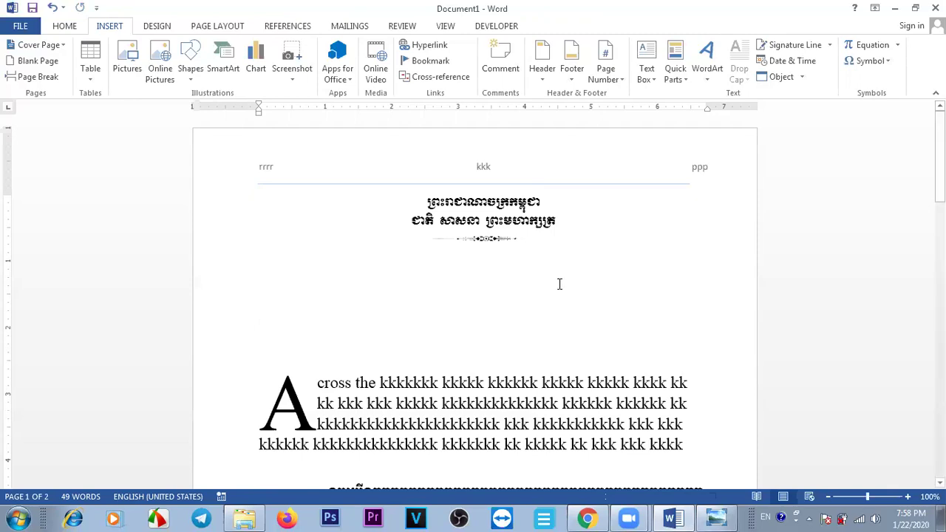
{"action": "left_click", "coordinate": [542, 236]}
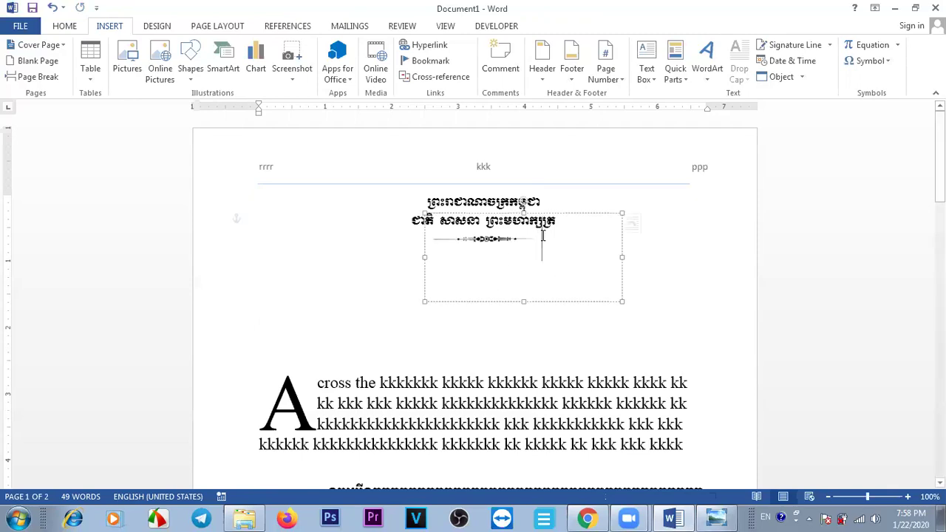
{"action": "left_click", "coordinate": [572, 329]}
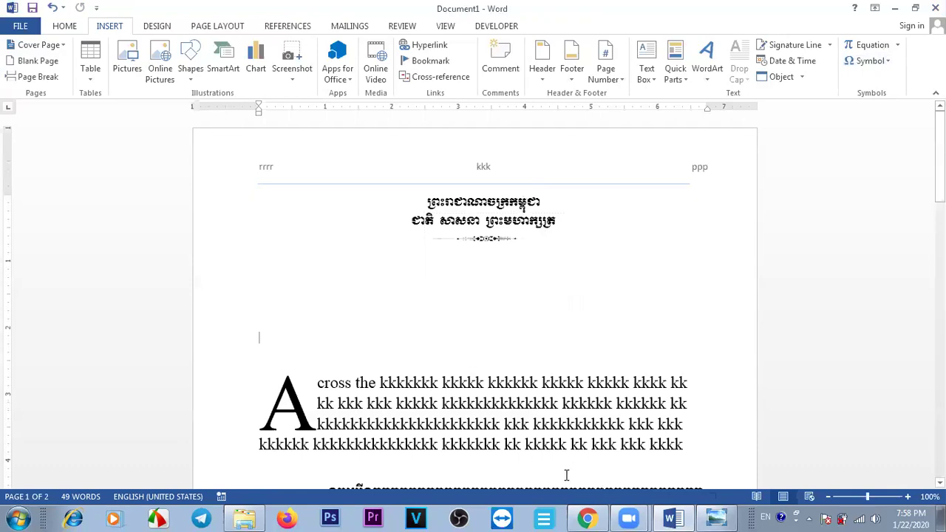
{"action": "left_click", "coordinate": [900, 515]}
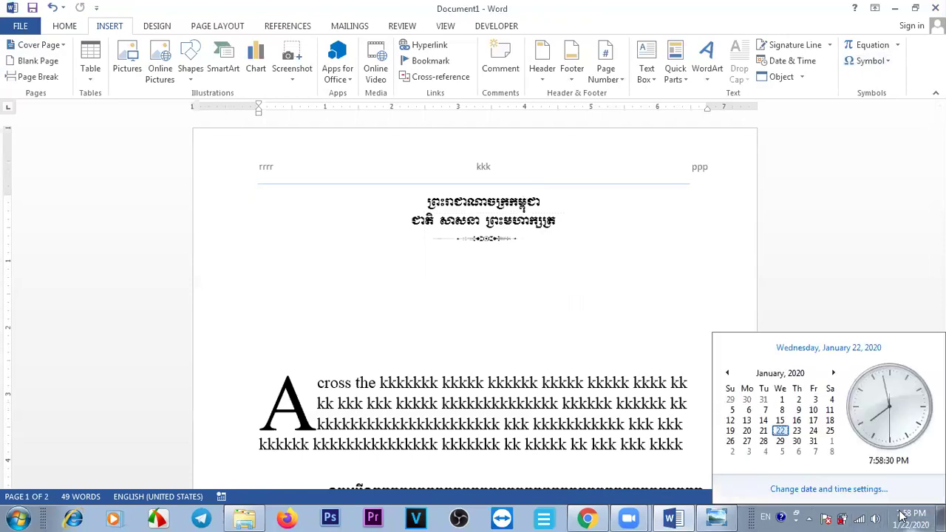
{"action": "left_click", "coordinate": [900, 515]}
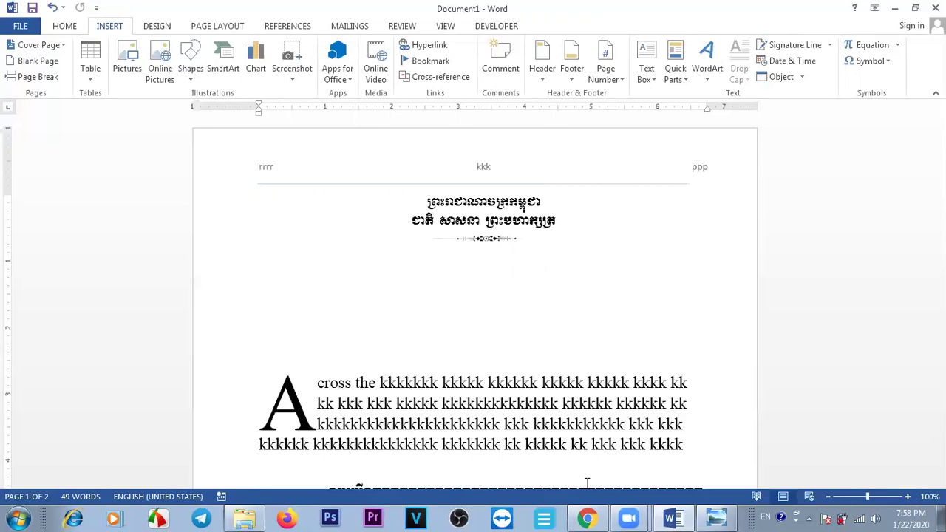
{"action": "left_click", "coordinate": [529, 222]}
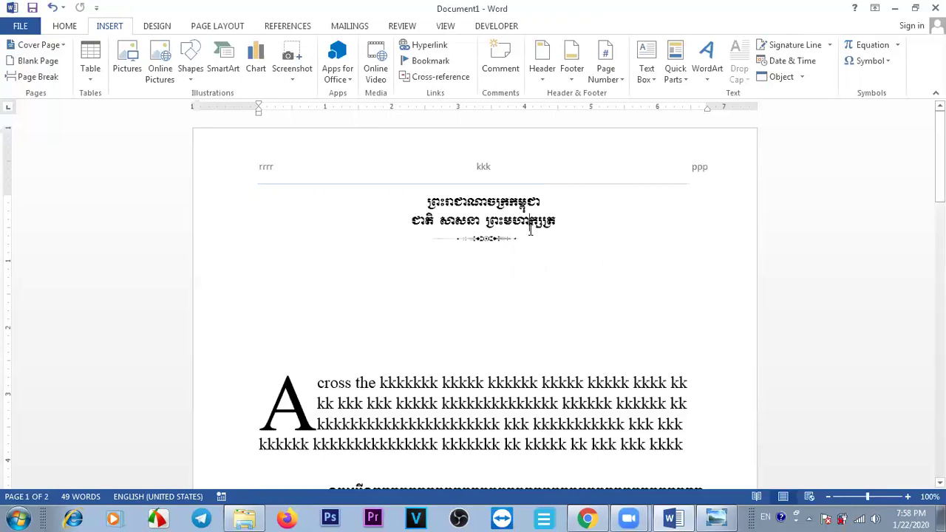
{"action": "left_click", "coordinate": [564, 220]}
{"action": "left_click", "coordinate": [540, 202]}
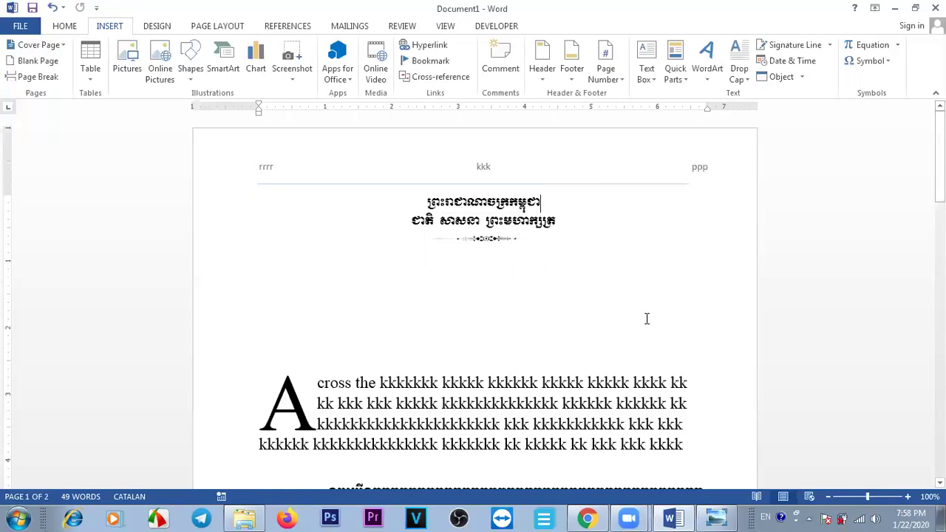